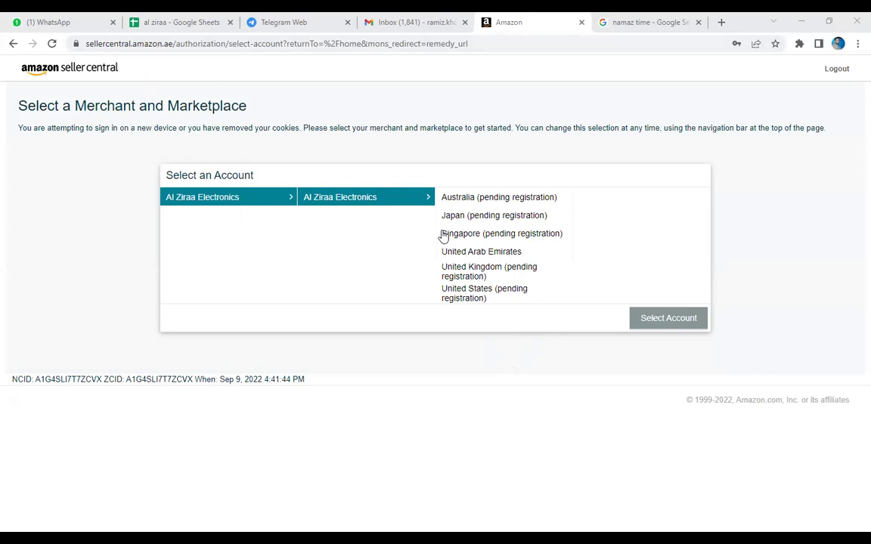
Choose the United Arab Emirates marketplace and sign in to Seller Central.
{"action": "left_click", "coordinate": [475, 257]}
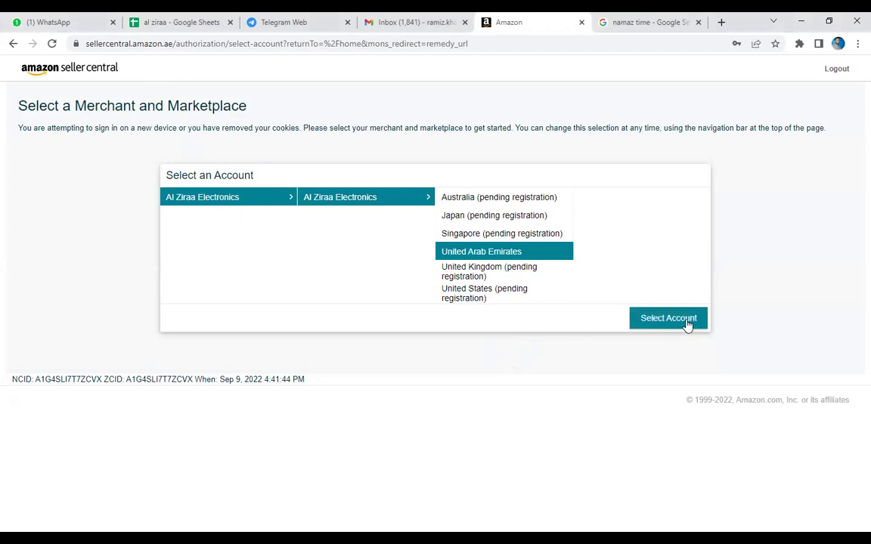
{"action": "left_click", "coordinate": [684, 322]}
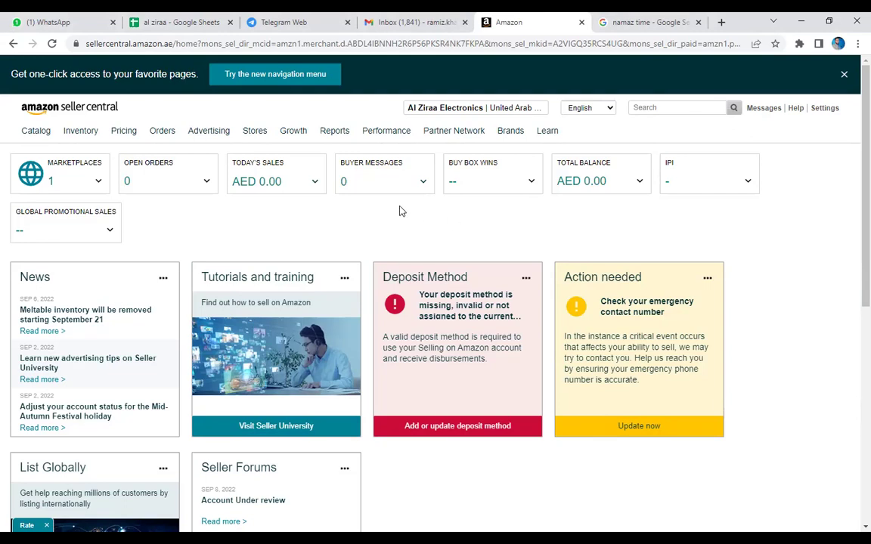
{"action": "mouse_move", "coordinate": [42, 134]}
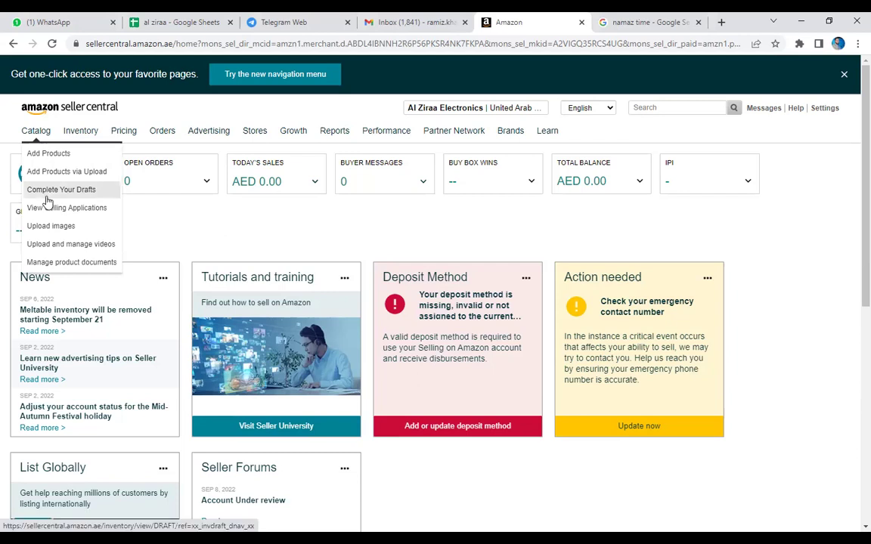
{"action": "mouse_move", "coordinate": [83, 140]}
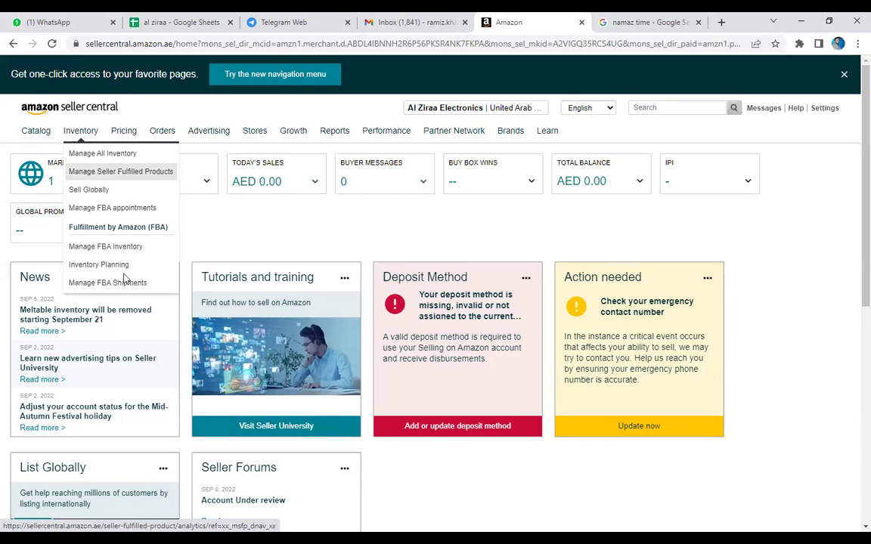
{"action": "mouse_move", "coordinate": [162, 133]}
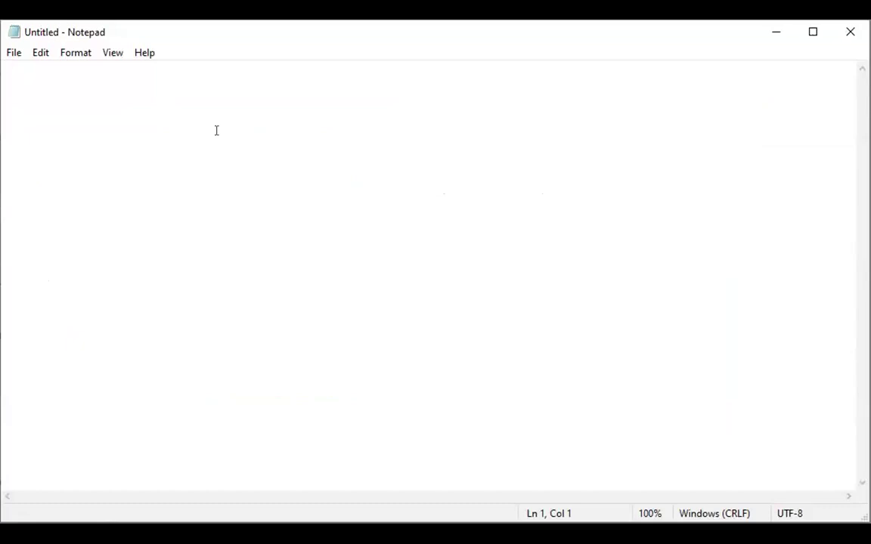
Write 'Male: 18-46' in Notepad, with 'Amazon + Noon' a few lines below.
{"action": "type", "text": "18"}
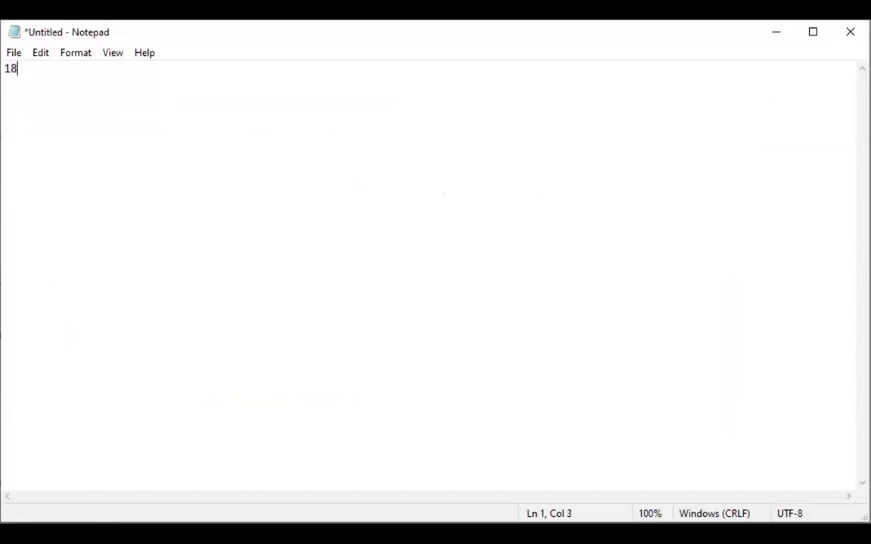
{"action": "key", "text": "ctrl+z"}
{"action": "type", "text": "Male: 18-46"}
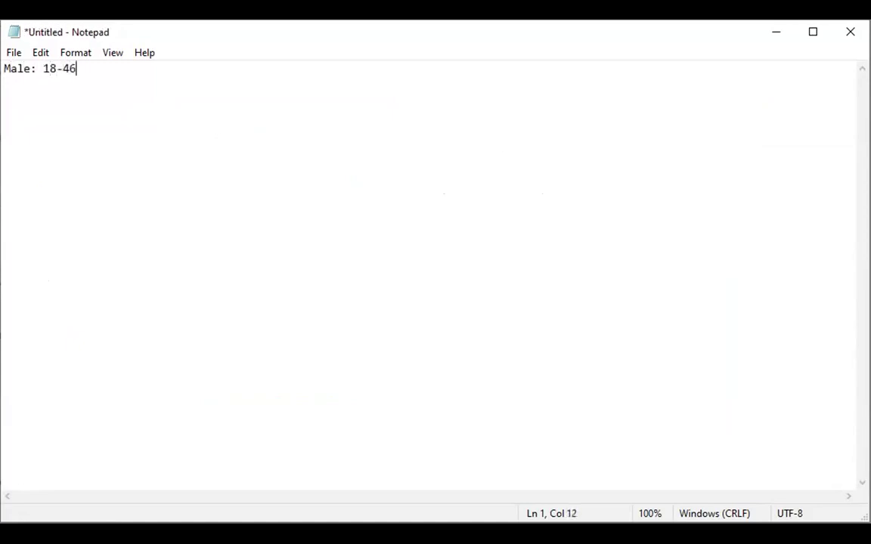
{"action": "key", "text": "Return"}
{"action": "key", "text": "Return"}
{"action": "key", "text": "Return"}
{"action": "type", "text": "Amazon + Noon"}
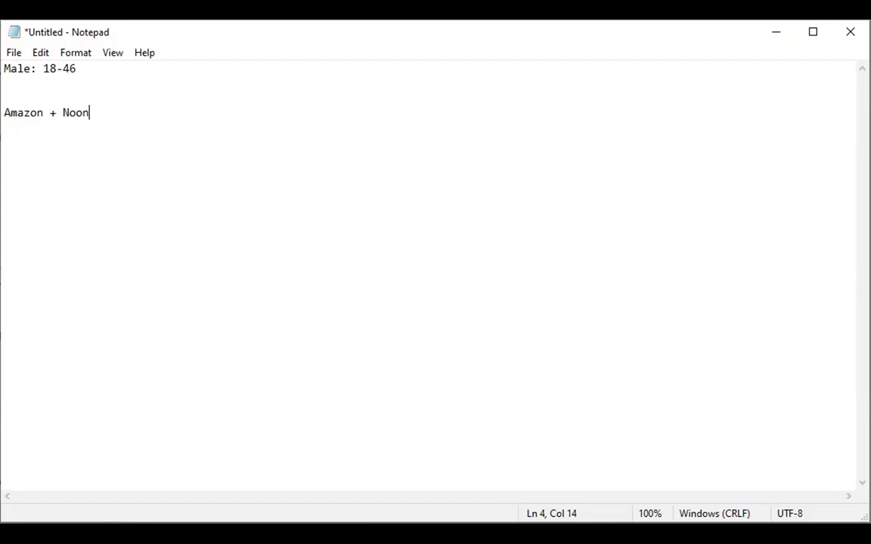
Insert the line 'unique (aisan countries) Amazon noon listed items find out' under 'Male: 18-46'.
{"action": "left_click", "coordinate": [105, 65]}
{"action": "key", "text": "Return"}
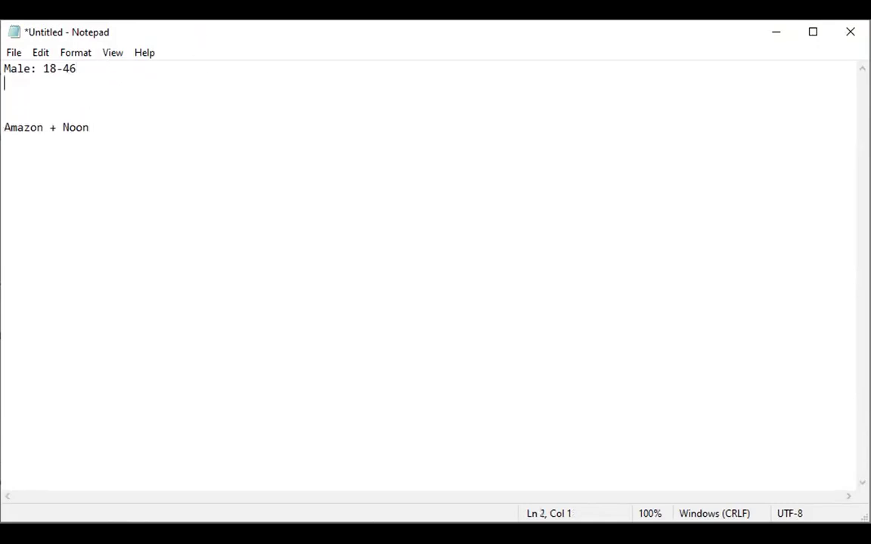
{"action": "type", "text": "unique"}
{"action": "type", "text": "(ais"}
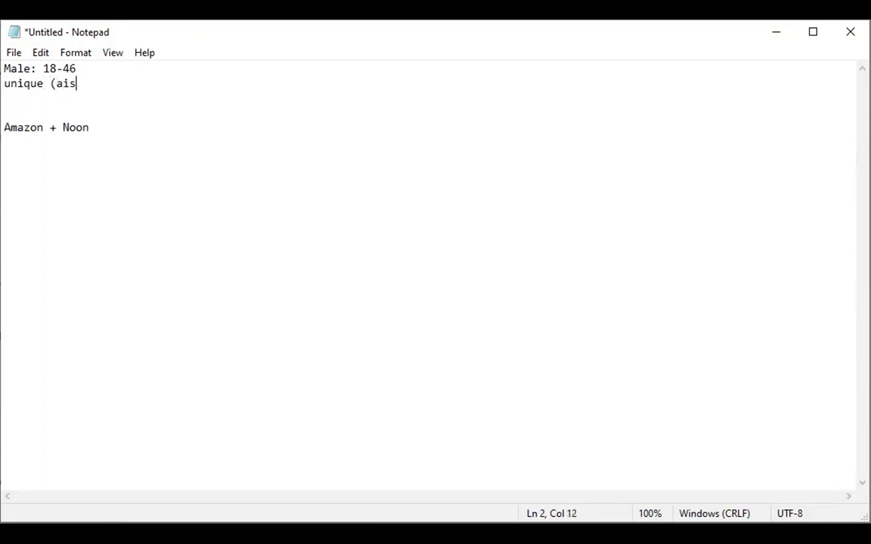
{"action": "type", "text": "an countrie"}
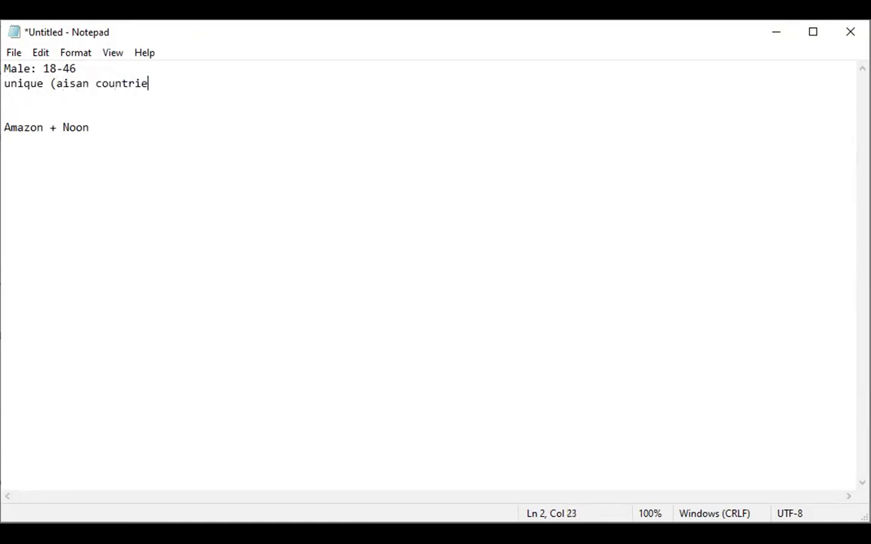
{"action": "type", "text": "s) Amazon "}
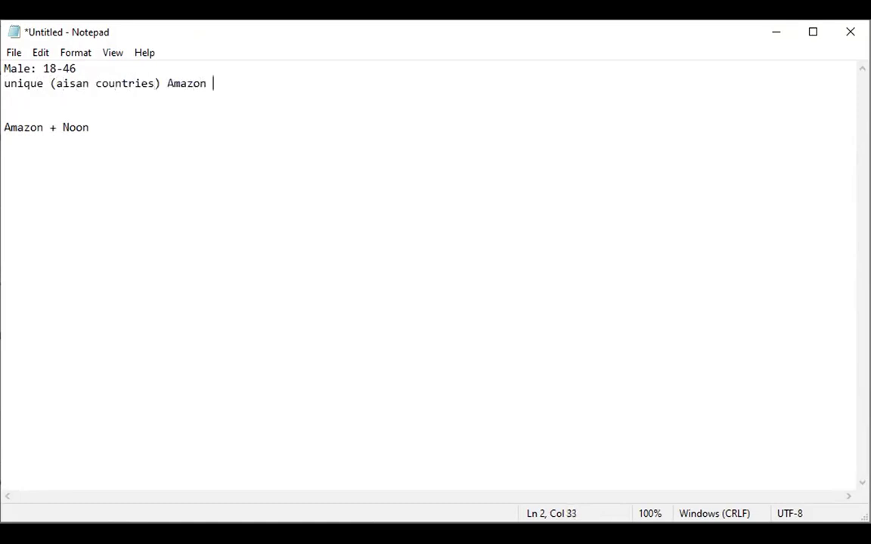
{"action": "type", "text": "noon listed"}
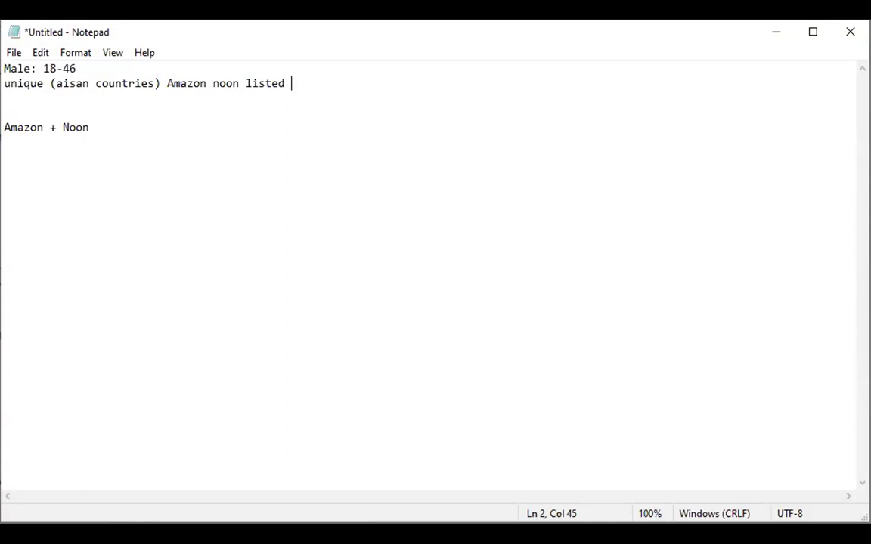
{"action": "type", "text": "items find out"}
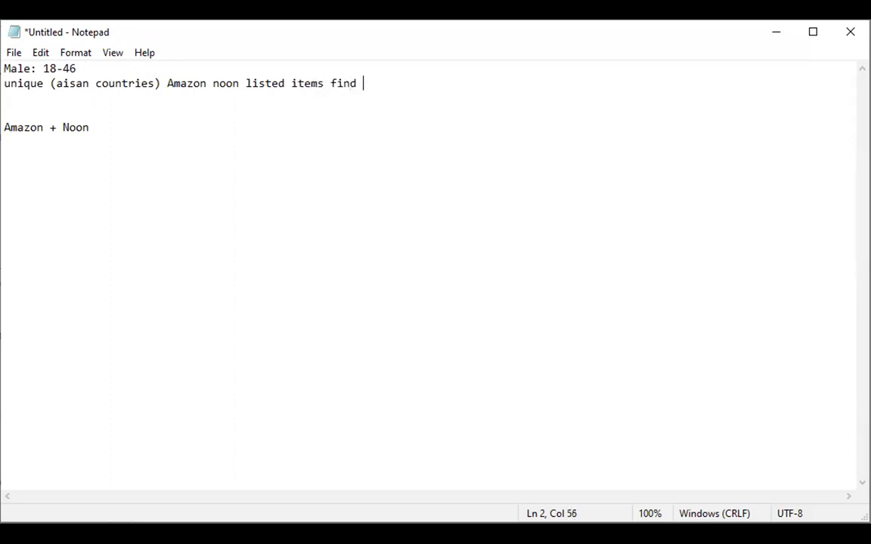
{"action": "key", "text": "Return"}
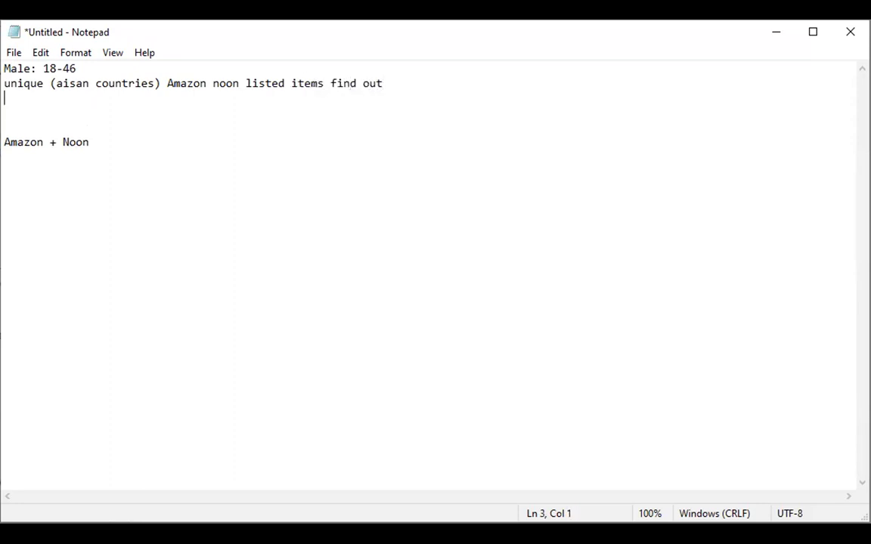
Add the lines 'non fragile best electronic' and '30 AED Under' to the notes.
{"action": "type", "text": "non fragile "}
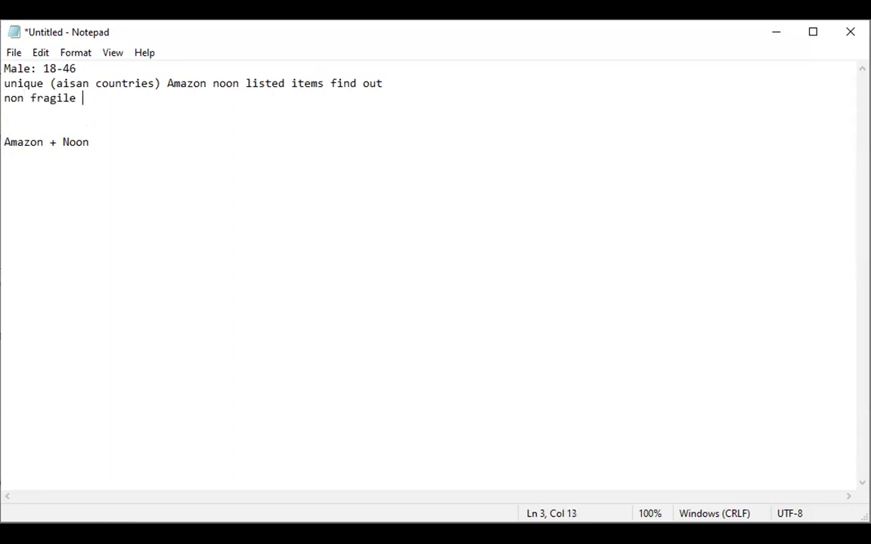
{"action": "type", "text": "best electronic"}
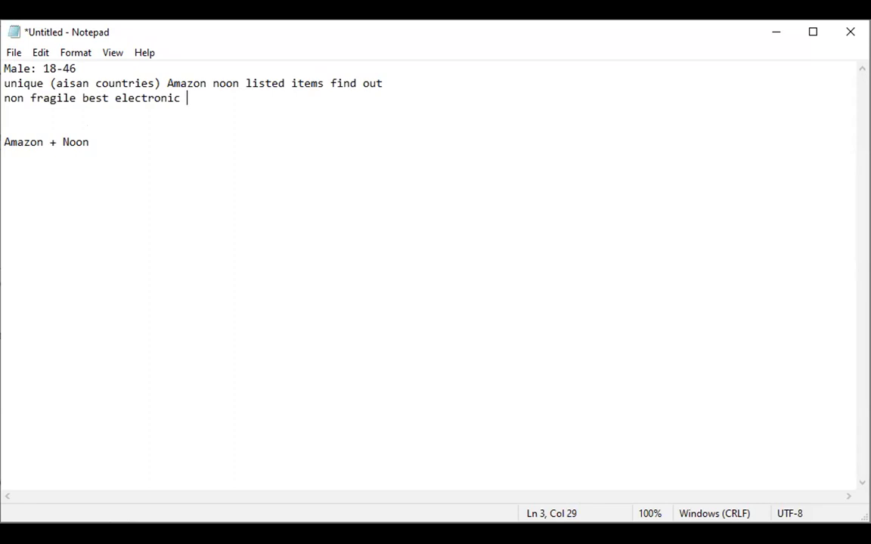
{"action": "key", "text": "Return"}
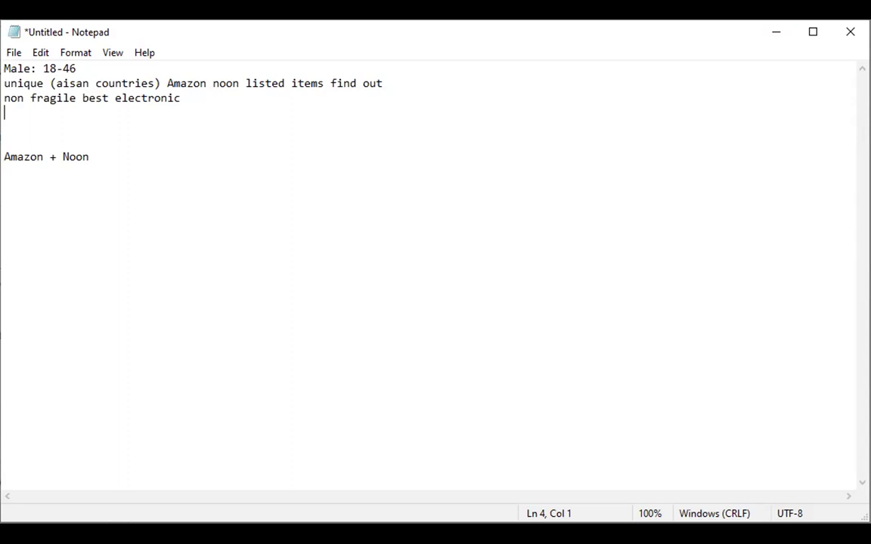
{"action": "type", "text": "30 AED Under"}
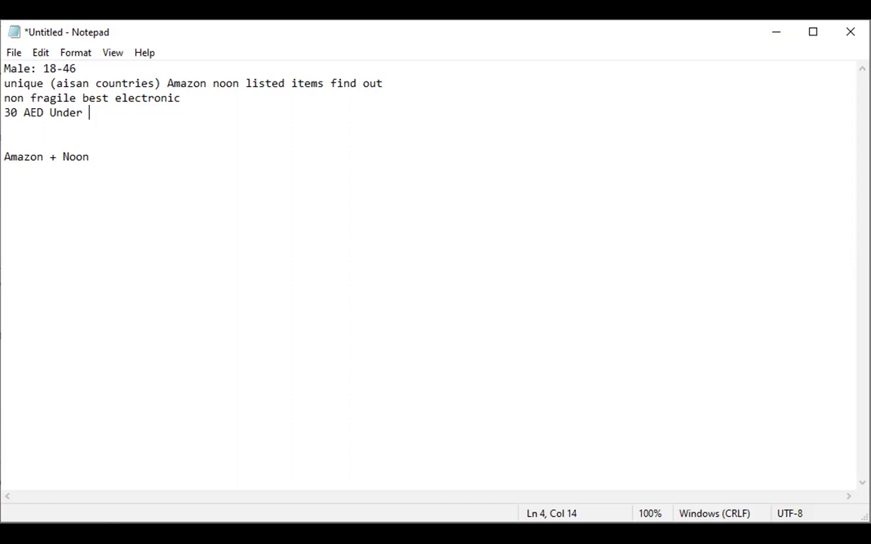
Add a 'BSR Ranking under 30' line followed by blank lines.
{"action": "key", "text": "Return"}
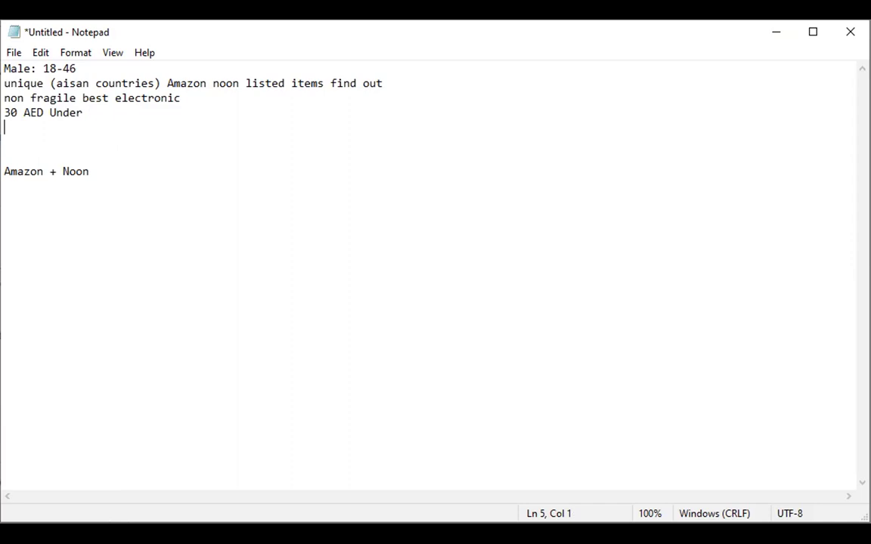
{"action": "type", "text": "BSR Ranking und"}
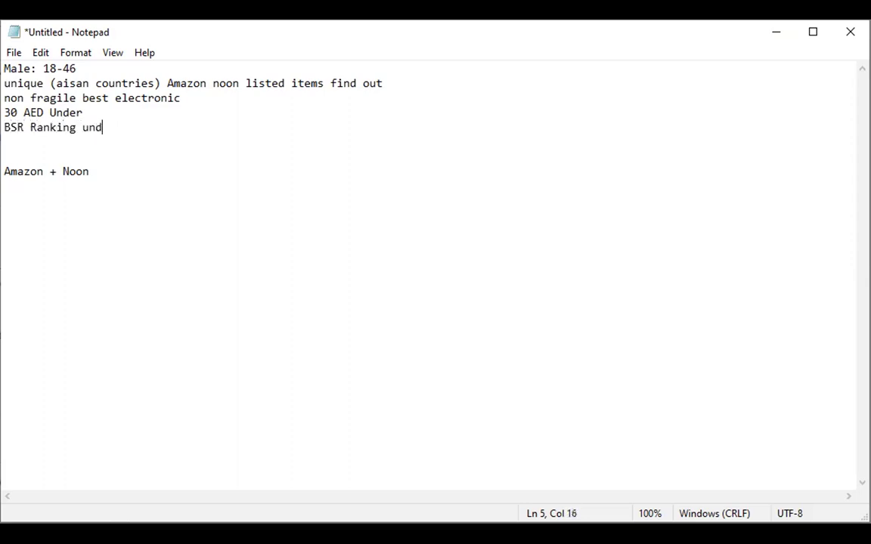
{"action": "type", "text": "er 30"}
{"action": "key", "text": "Return"}
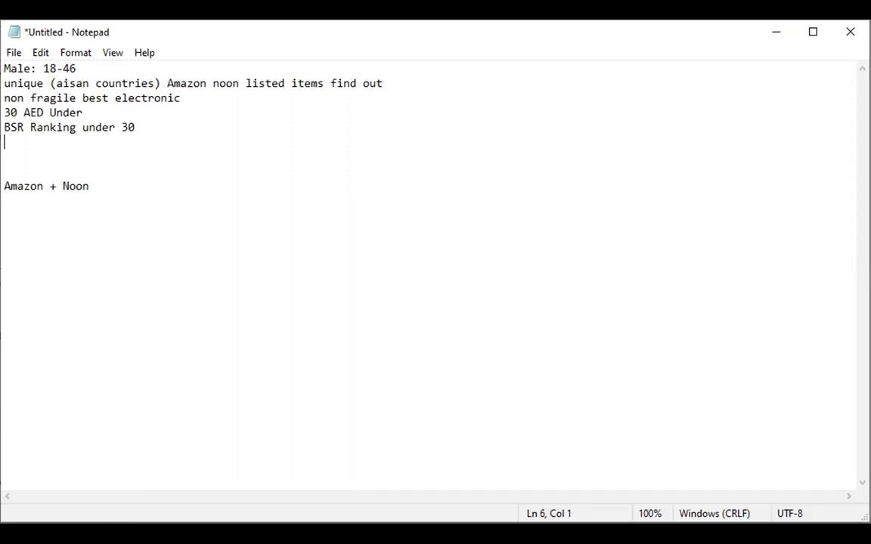
{"action": "key", "text": "Return"}
{"action": "key", "text": "Return"}
List 'fba', 'fbm' and 'wholesale' on separate lines, then return to the browser.
{"action": "type", "text": "fba"}
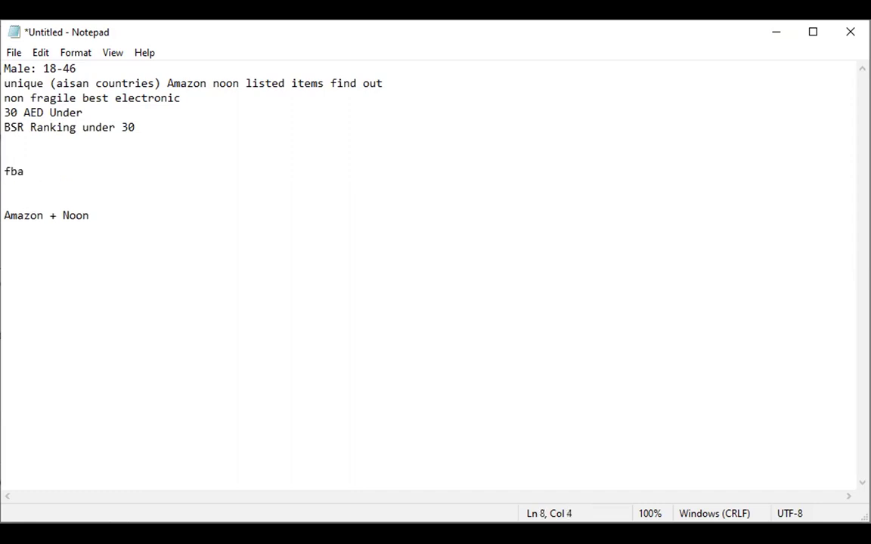
{"action": "key", "text": "Return"}
{"action": "type", "text": "fbm"}
{"action": "key", "text": "Return"}
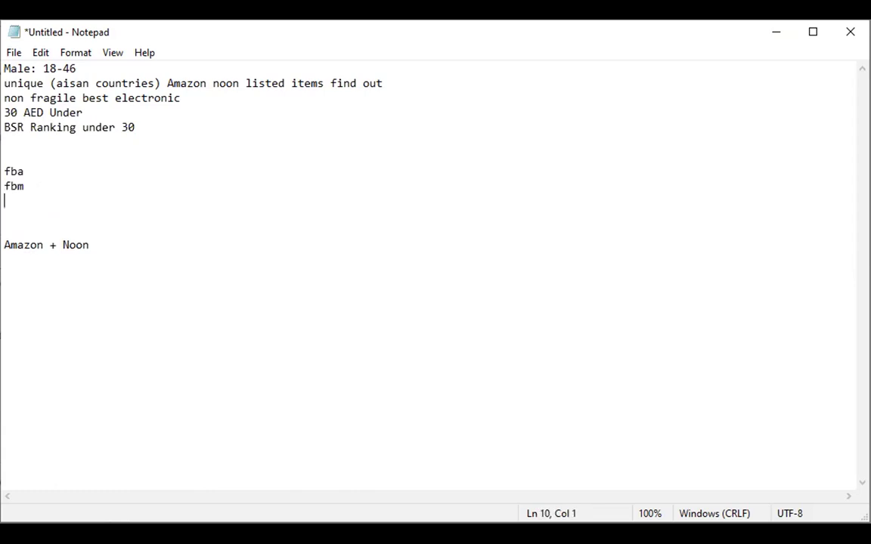
{"action": "type", "text": "wholesale"}
{"action": "key", "text": "Return"}
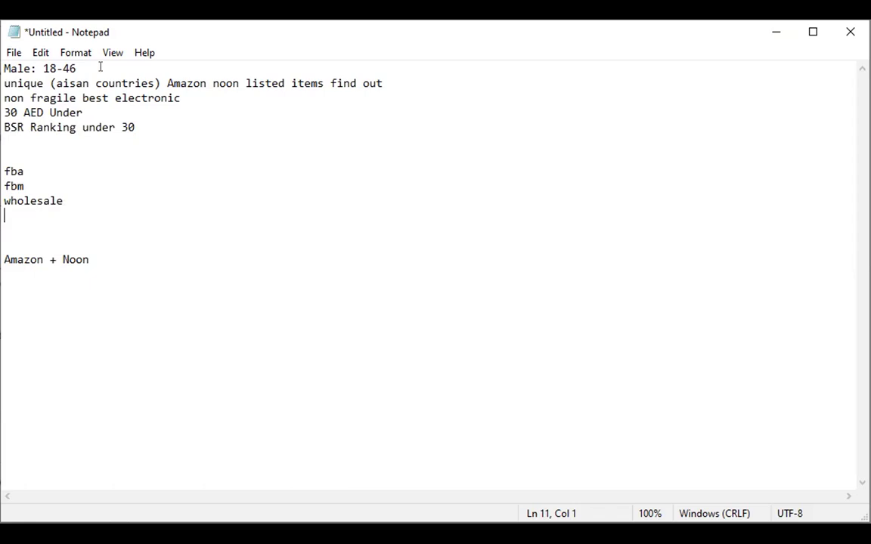
{"action": "key", "text": "Left"}
{"action": "left_click", "coordinate": [163, 134]}
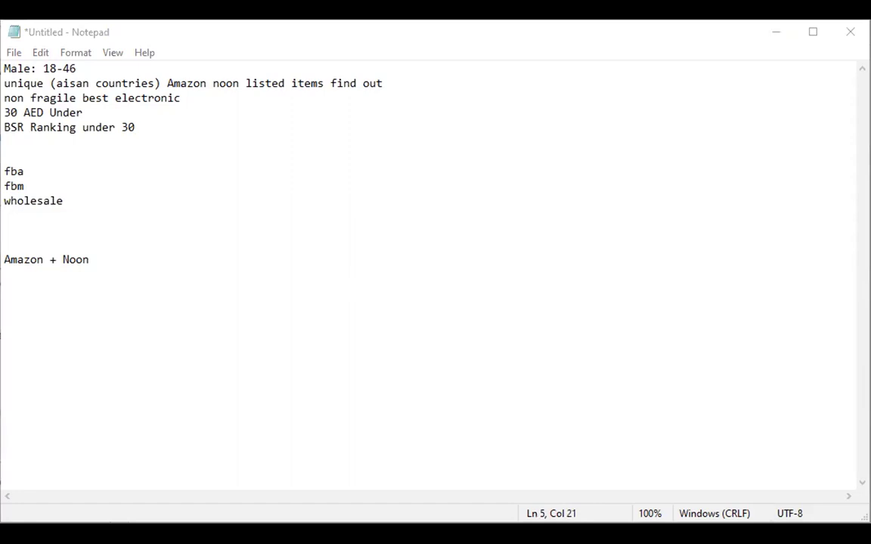
{"action": "key", "text": "alt+Tab"}
Load amazon.ae in the current browser tab.
{"action": "left_click", "coordinate": [627, 22]}
{"action": "left_click", "coordinate": [614, 44]}
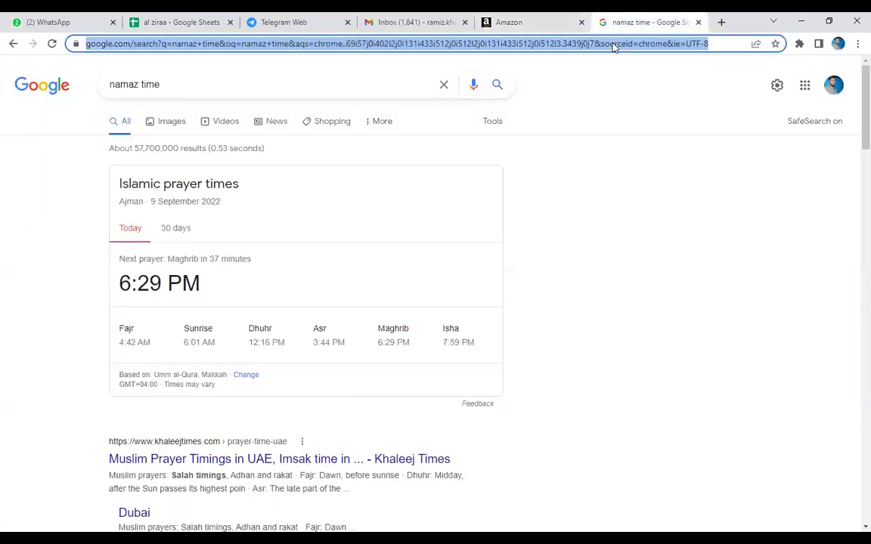
{"action": "type", "text": "amaz"}
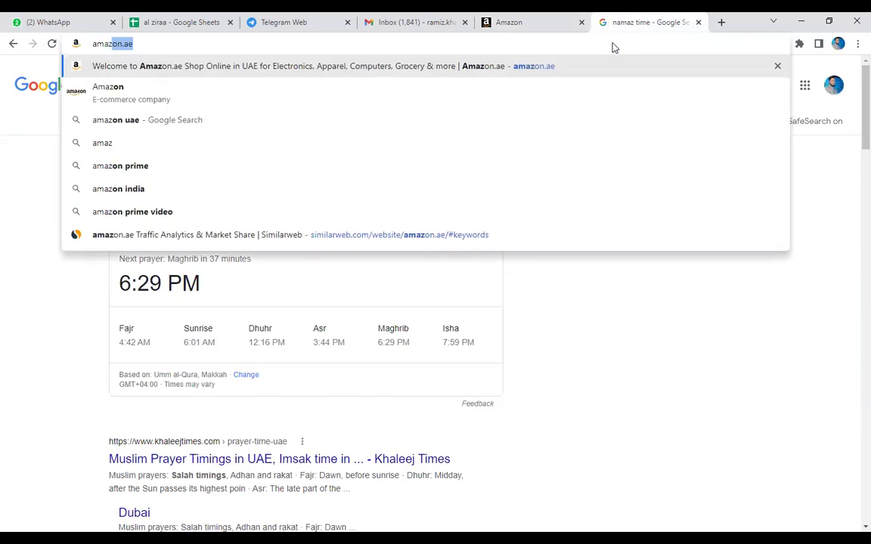
{"action": "key", "text": "Return"}
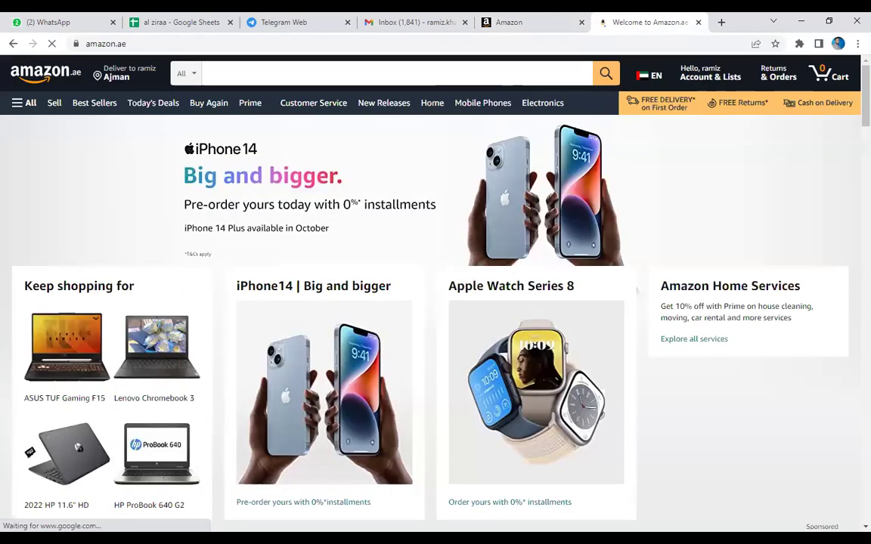
Open the pink Vtech Kidizoom smartwatch from the Toys & games row.
{"action": "scroll", "coordinate": [436, 303], "scroll_direction": "down", "scroll_amount": 3}
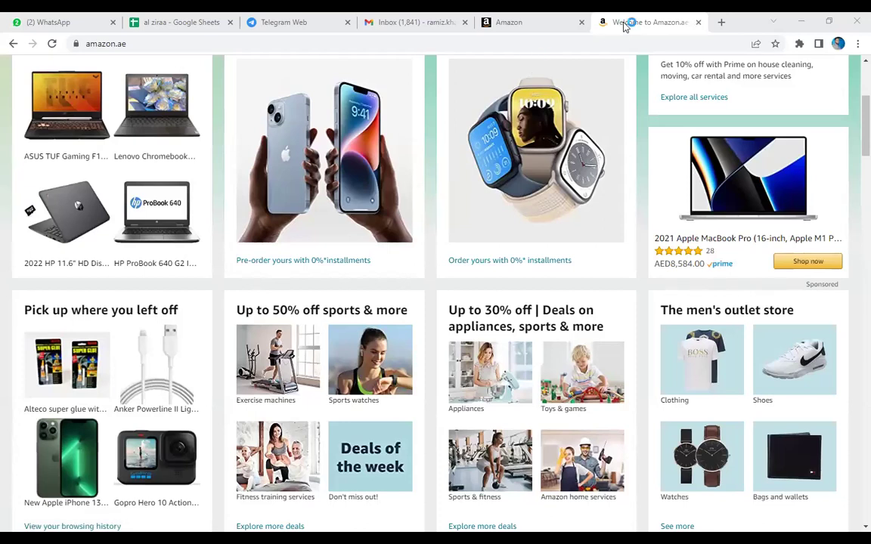
{"action": "scroll", "coordinate": [522, 223], "scroll_direction": "down", "scroll_amount": 2}
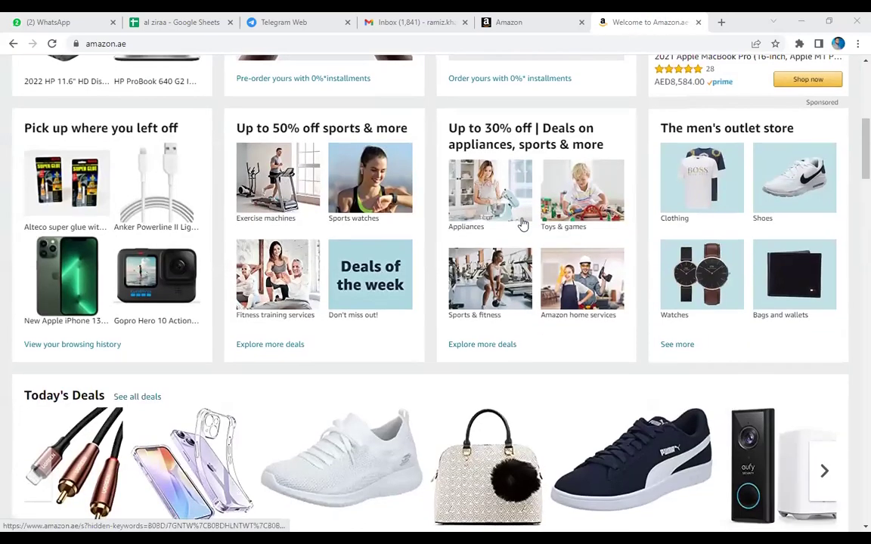
{"action": "scroll", "coordinate": [521, 224], "scroll_direction": "down", "scroll_amount": 3}
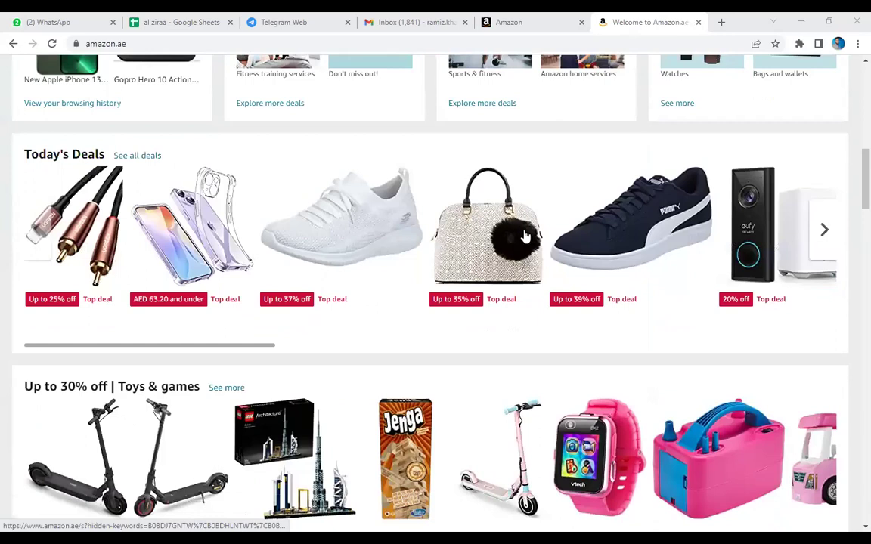
{"action": "scroll", "coordinate": [525, 237], "scroll_direction": "down", "scroll_amount": 2}
{"action": "left_click", "coordinate": [604, 271]}
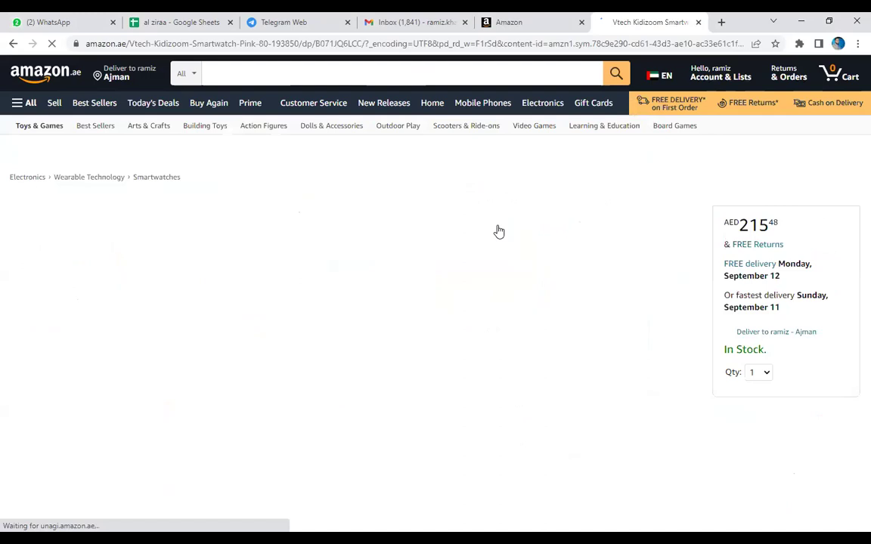
Find the Kidizoom watch's ASIN and its #40 in Smartwatches rank.
{"action": "scroll", "coordinate": [498, 231], "scroll_direction": "down", "scroll_amount": 2}
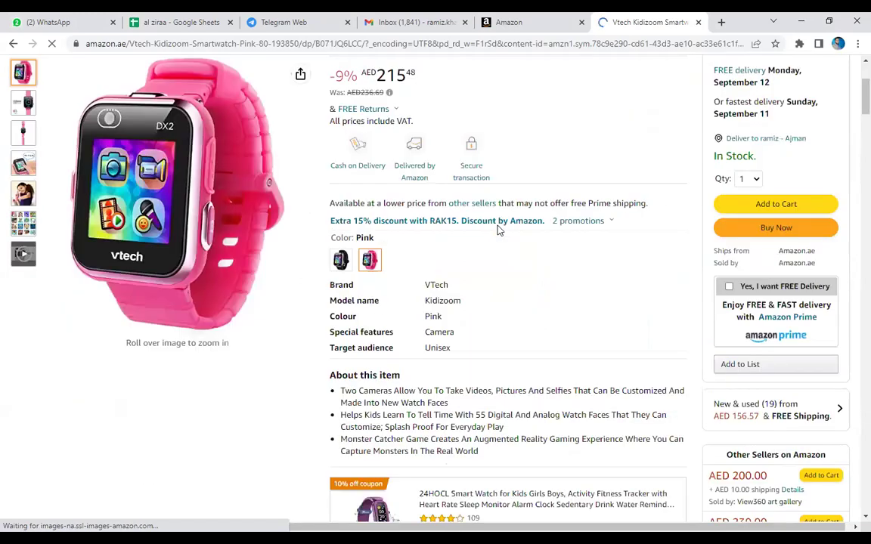
{"action": "scroll", "coordinate": [498, 231], "scroll_direction": "down", "scroll_amount": 6}
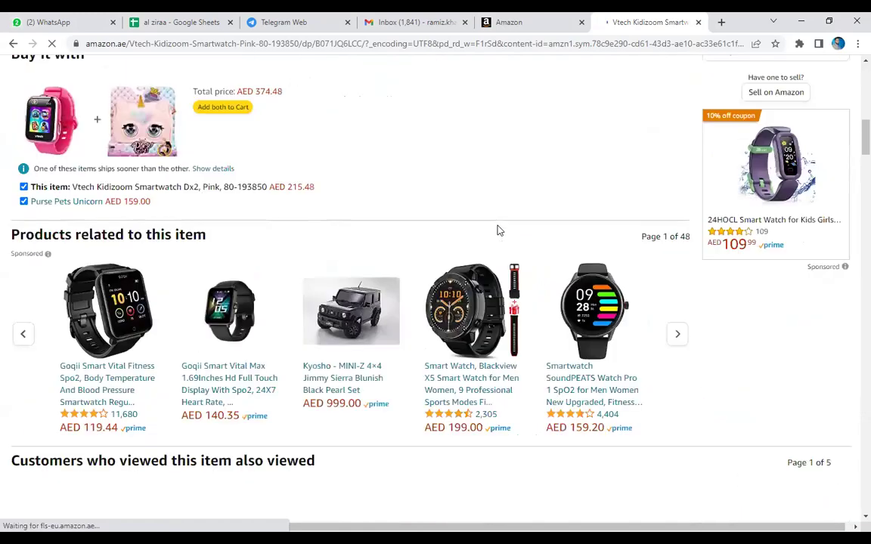
{"action": "scroll", "coordinate": [498, 231], "scroll_direction": "down", "scroll_amount": 2}
{"action": "scroll", "coordinate": [499, 230], "scroll_direction": "down", "scroll_amount": 1}
{"action": "key", "text": "ctrl+f"}
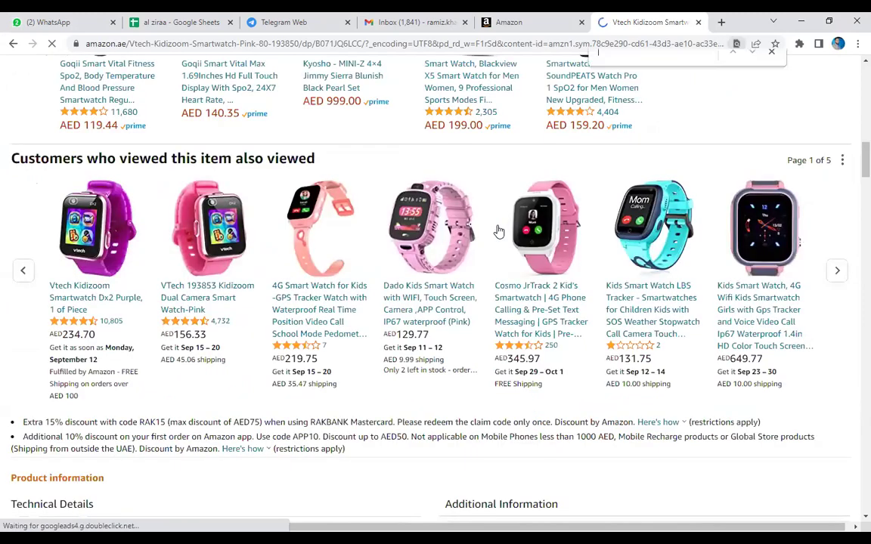
{"action": "type", "text": "asin"}
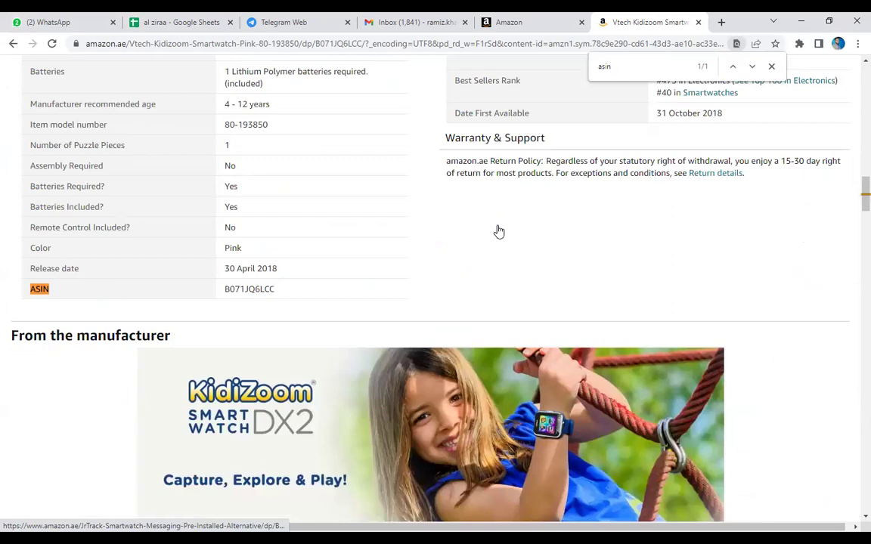
{"action": "double_click", "coordinate": [239, 294]}
{"action": "scroll", "coordinate": [250, 291], "scroll_direction": "up", "scroll_amount": 3}
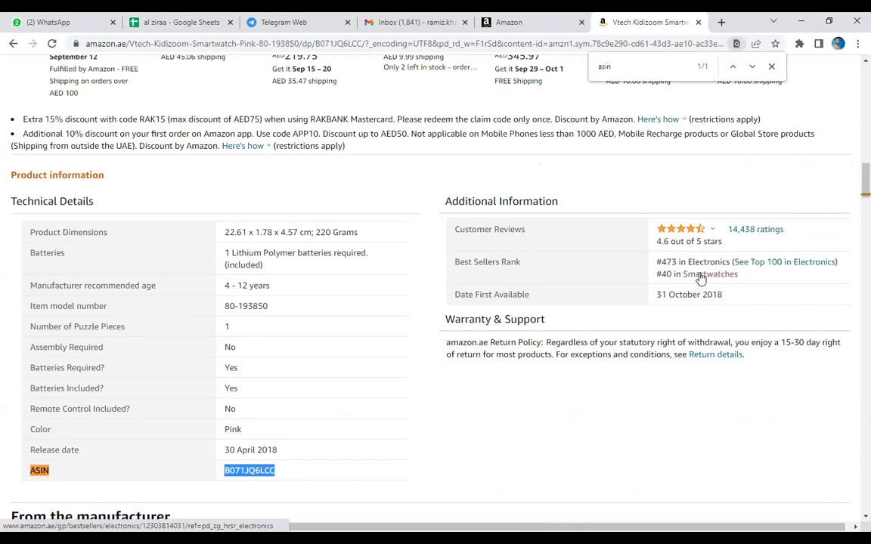
{"action": "triple_click", "coordinate": [667, 275]}
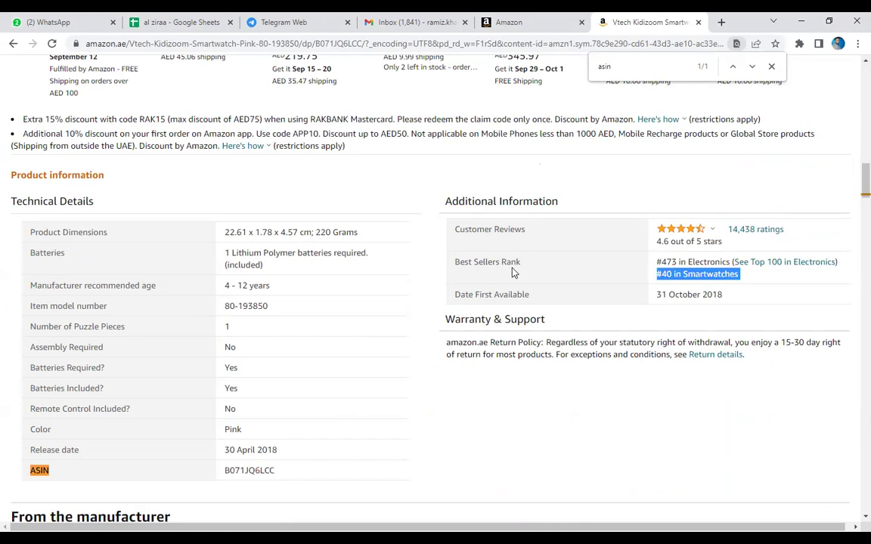
{"action": "double_click", "coordinate": [487, 262]}
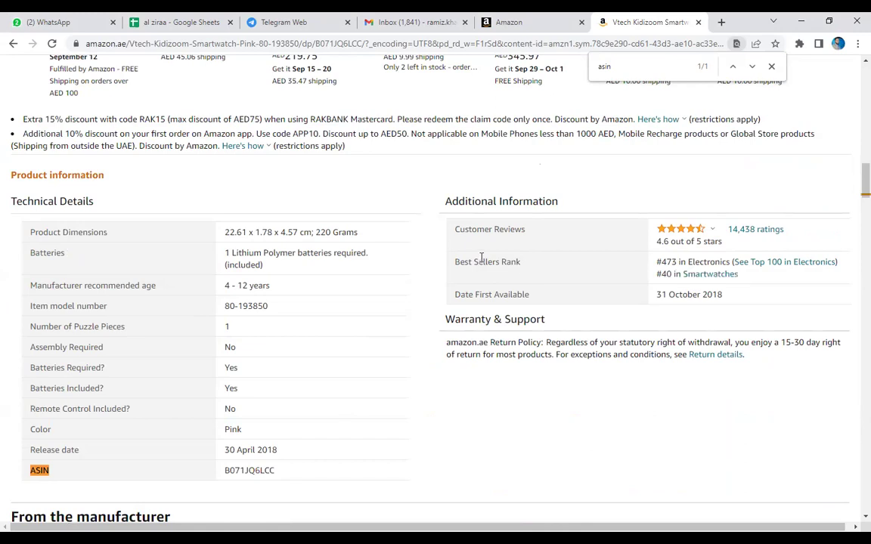
{"action": "double_click", "coordinate": [667, 274]}
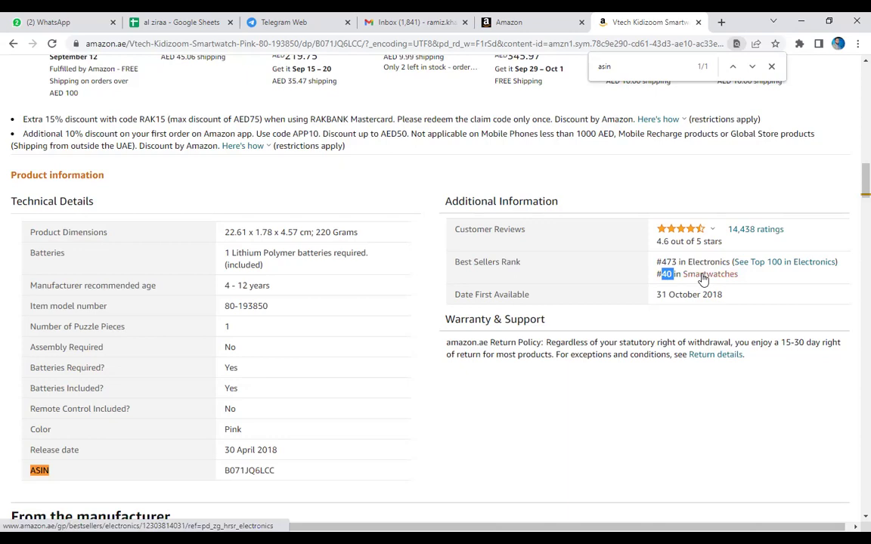
Open the Smartwatches bestseller list in a new tab and check the #473 Electronics rank.
{"action": "right_click", "coordinate": [703, 279]}
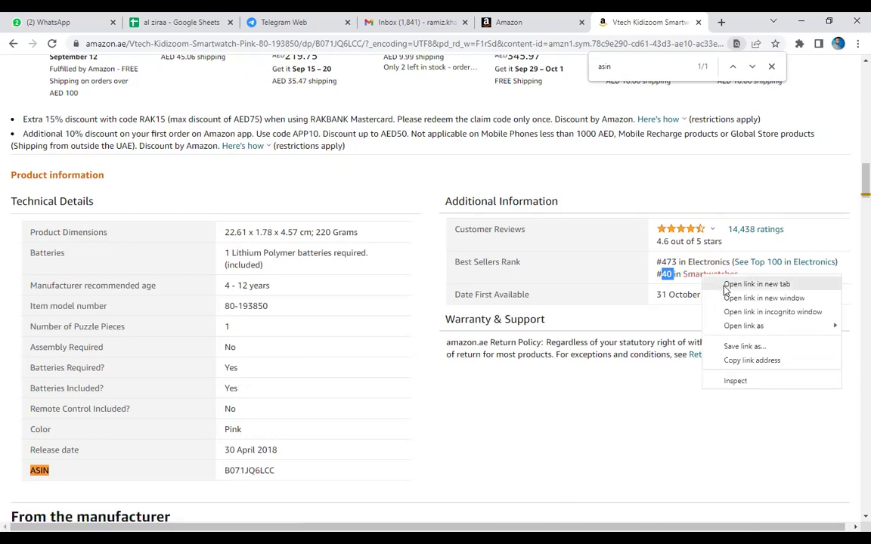
{"action": "left_click", "coordinate": [756, 284]}
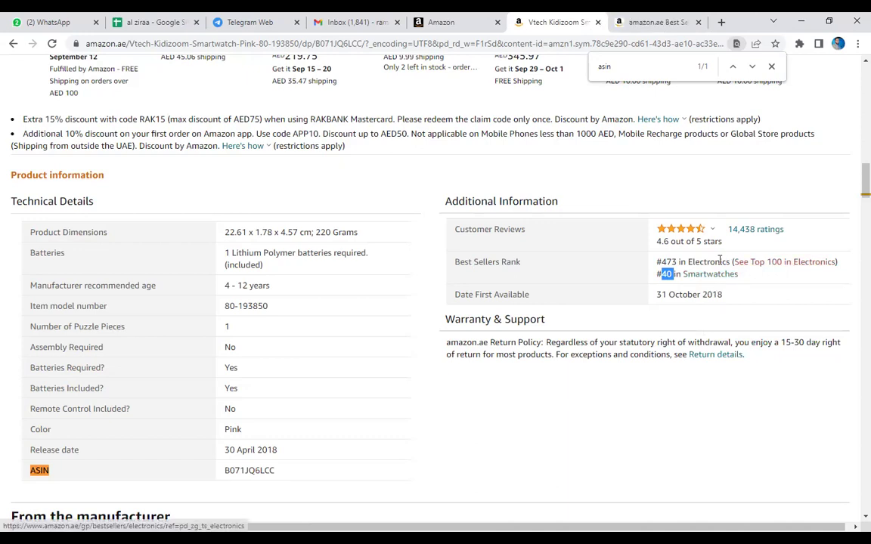
{"action": "triple_click", "coordinate": [667, 262]}
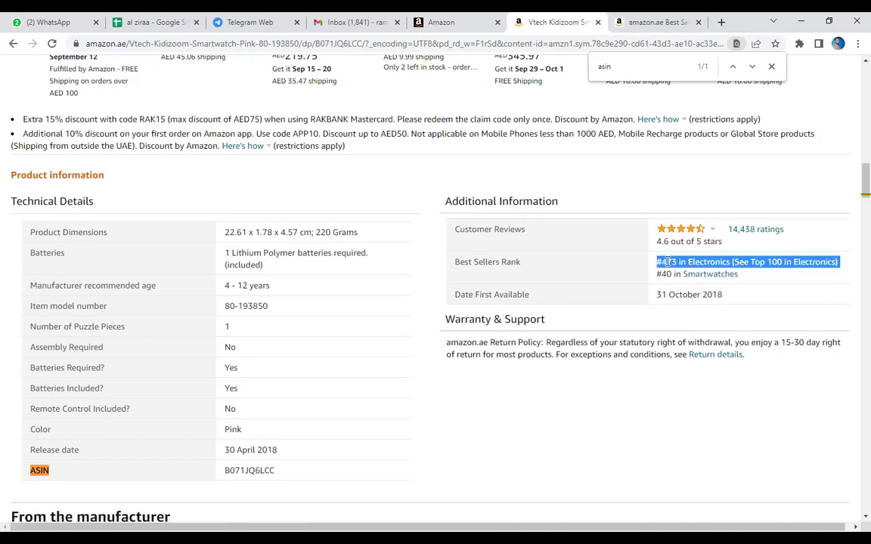
{"action": "left_click", "coordinate": [668, 262]}
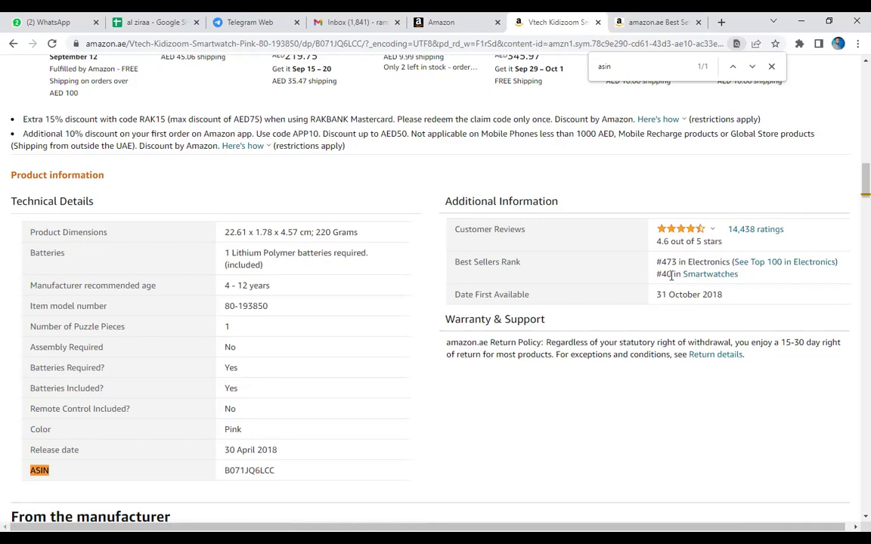
Check the AED 215 price, then bring up the Best Sellers in Smartwatches tab.
{"action": "scroll", "coordinate": [671, 276], "scroll_direction": "up", "scroll_amount": 20}
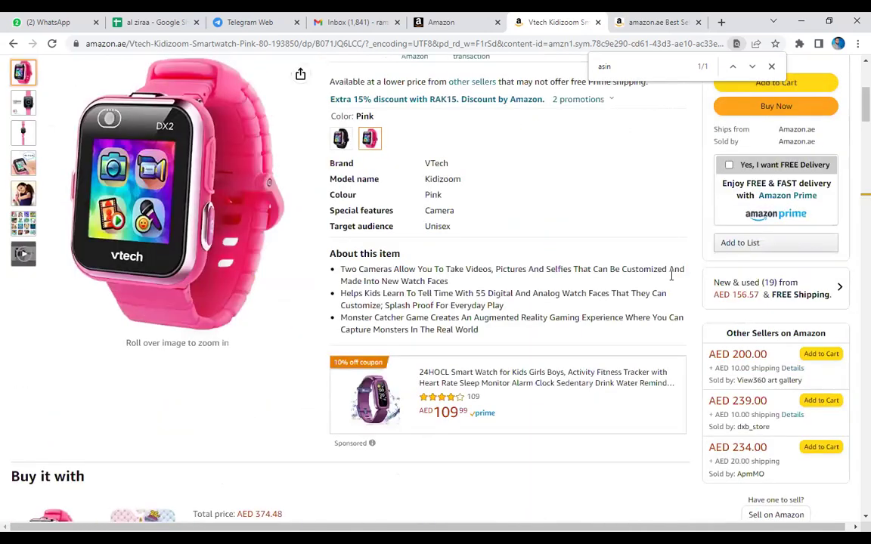
{"action": "scroll", "coordinate": [700, 250], "scroll_direction": "up", "scroll_amount": 2}
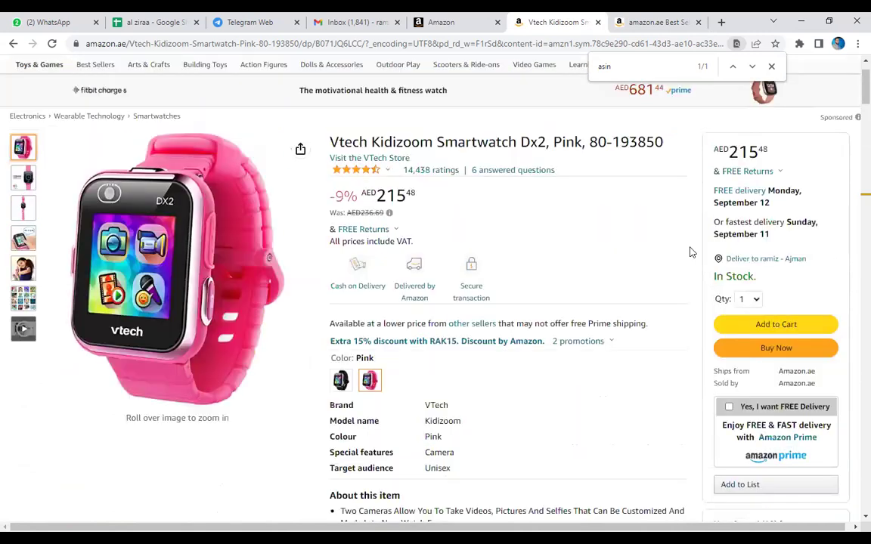
{"action": "double_click", "coordinate": [744, 154]}
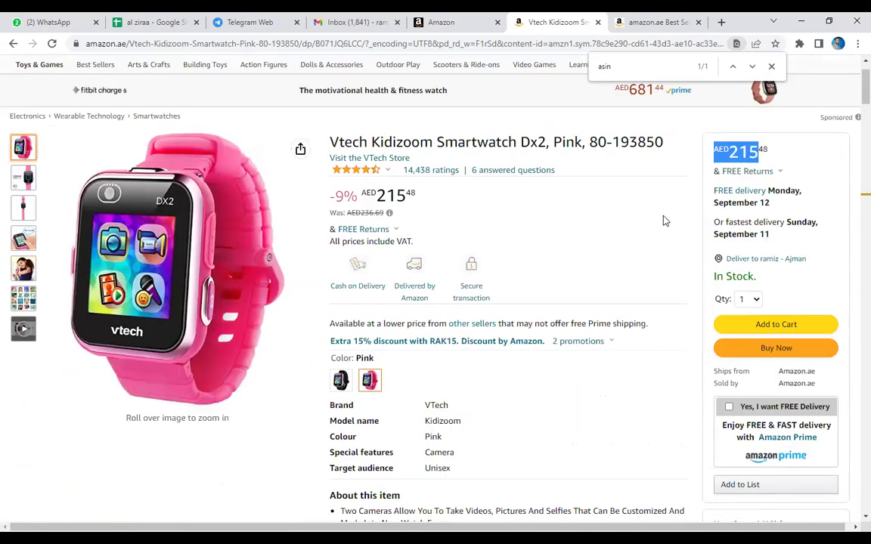
{"action": "left_click", "coordinate": [650, 22]}
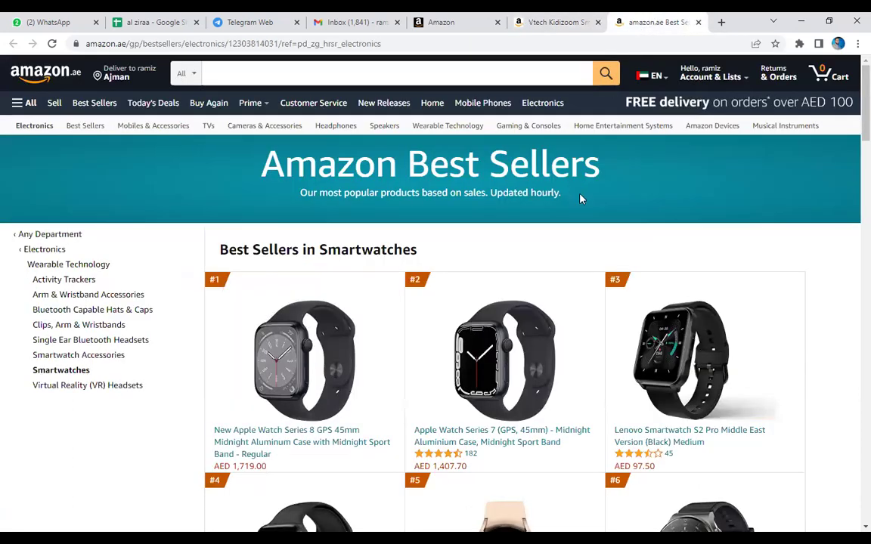
Open the #4 smart watch t500 in a new tab and glance at it.
{"action": "scroll", "coordinate": [579, 197], "scroll_direction": "down", "scroll_amount": 3}
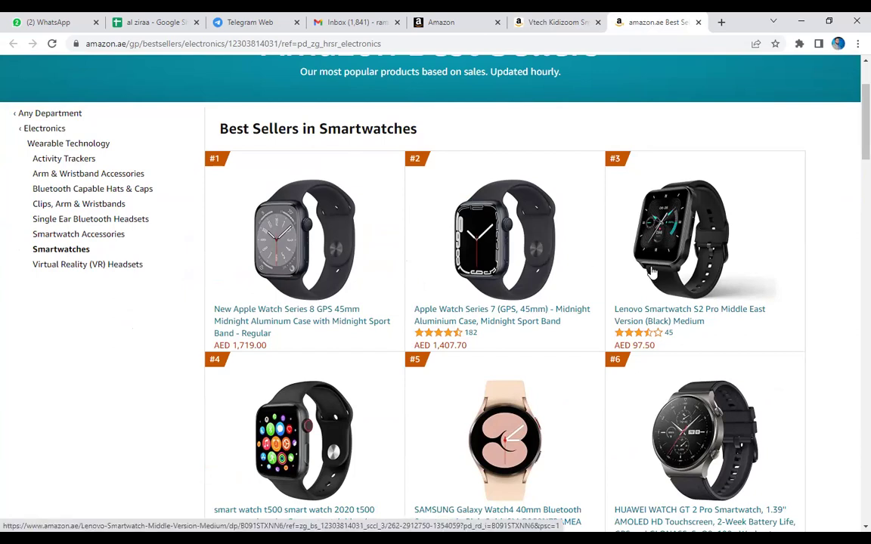
{"action": "scroll", "coordinate": [652, 272], "scroll_direction": "down", "scroll_amount": 2}
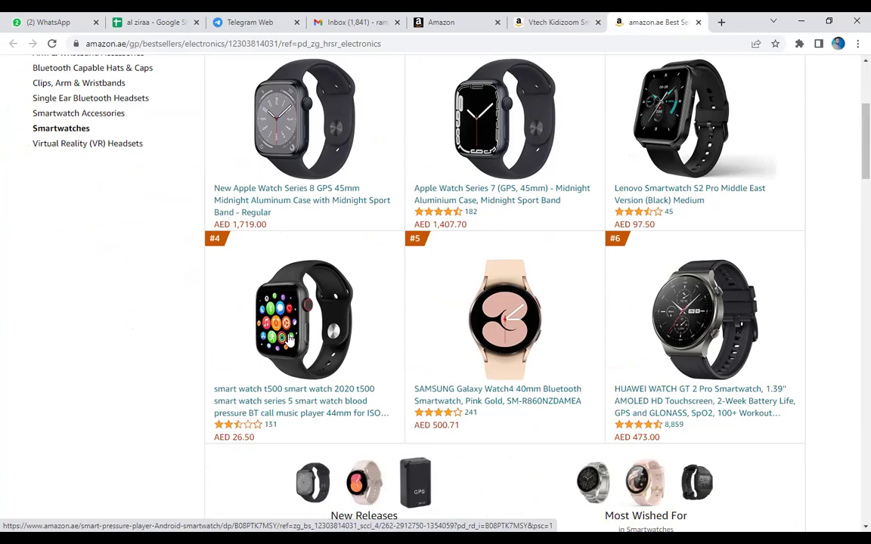
{"action": "right_click", "coordinate": [295, 394]}
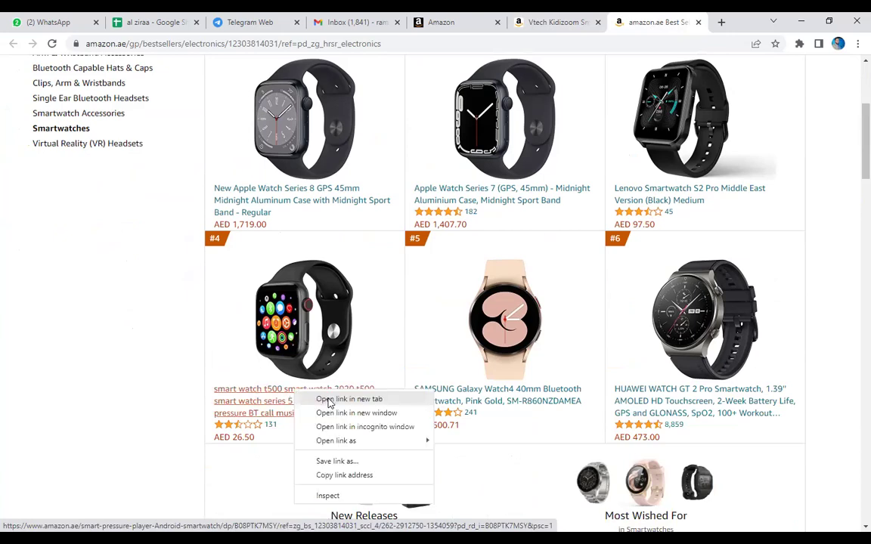
{"action": "left_click", "coordinate": [330, 401]}
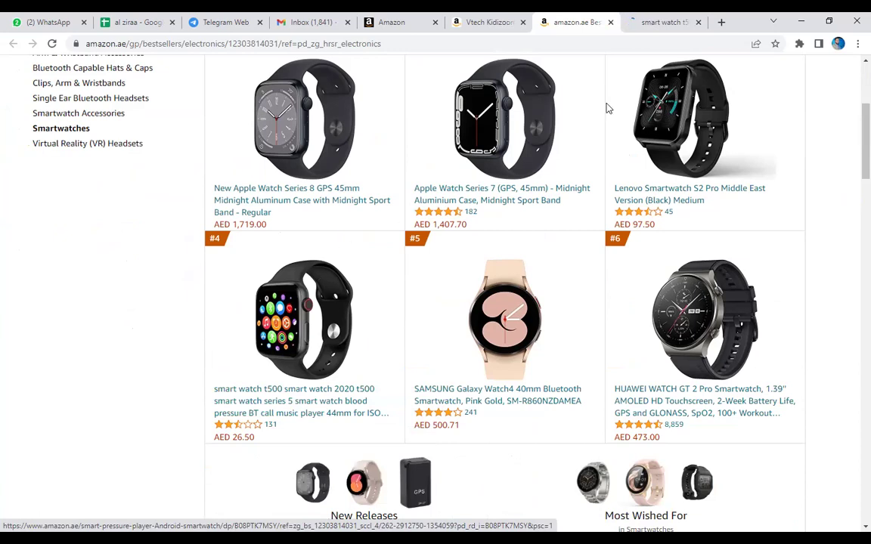
{"action": "key", "text": "ctrl+Tab"}
{"action": "key", "text": "ctrl+shift+Tab"}
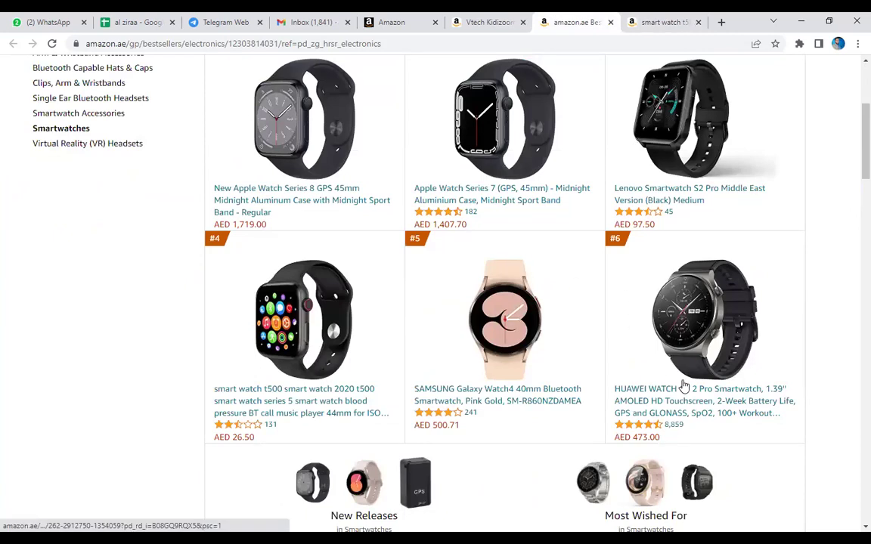
Scroll the smartwatch best sellers past #45, then return to the Vtech Kidizoom page.
{"action": "scroll", "coordinate": [507, 332], "scroll_direction": "down", "scroll_amount": 3}
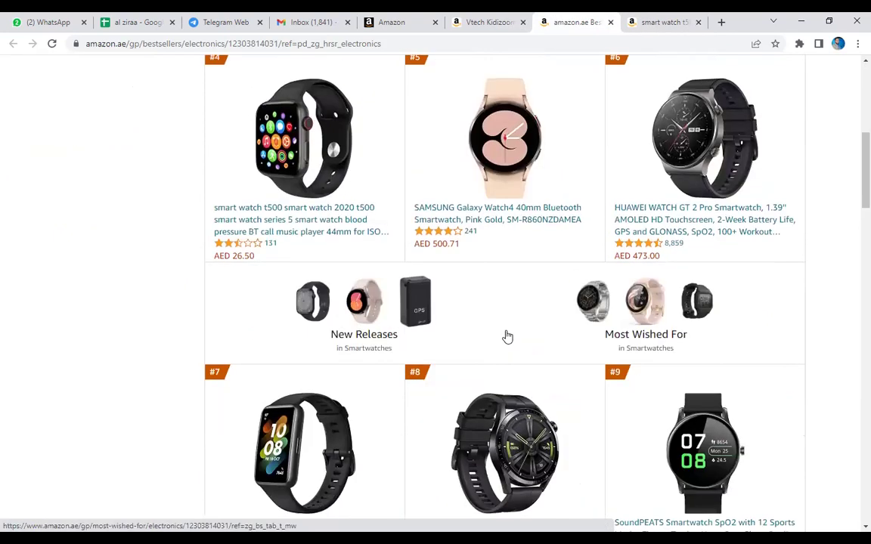
{"action": "scroll", "coordinate": [539, 294], "scroll_direction": "down", "scroll_amount": 3}
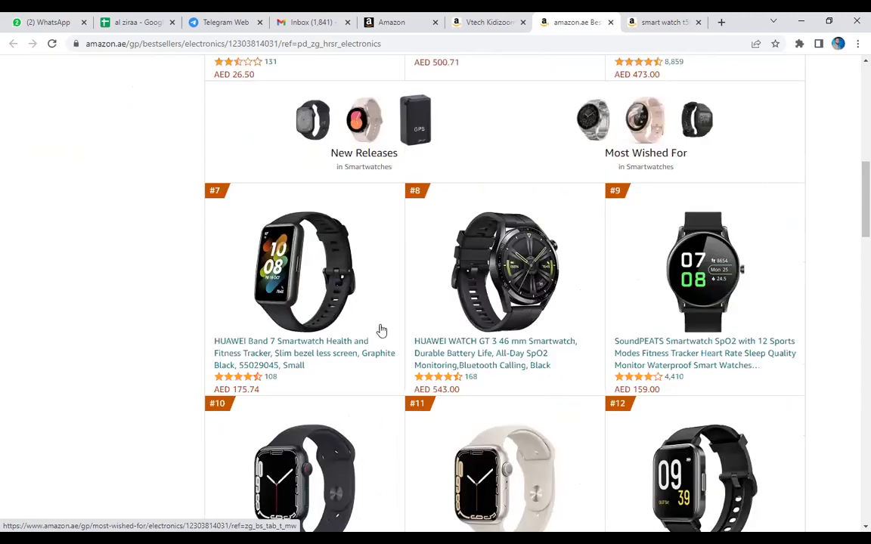
{"action": "scroll", "coordinate": [650, 318], "scroll_direction": "down", "scroll_amount": 4}
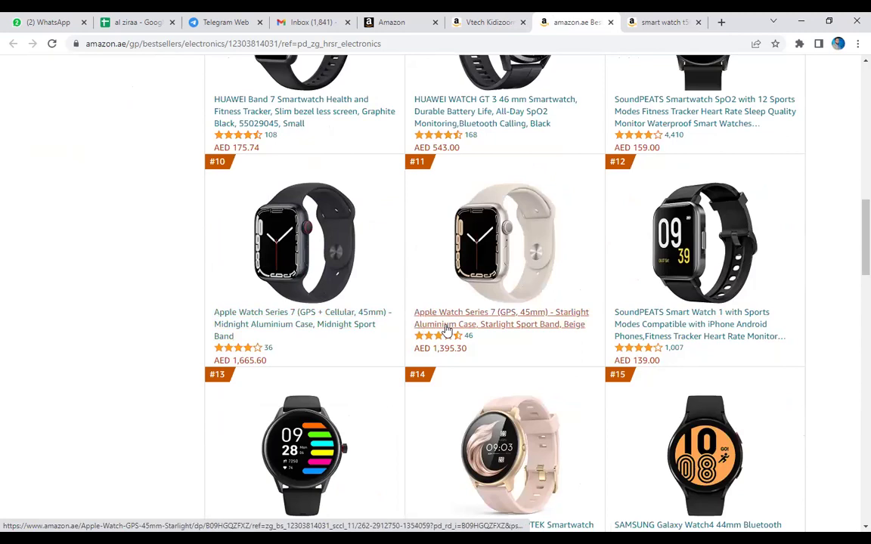
{"action": "scroll", "coordinate": [576, 323], "scroll_direction": "down", "scroll_amount": 3}
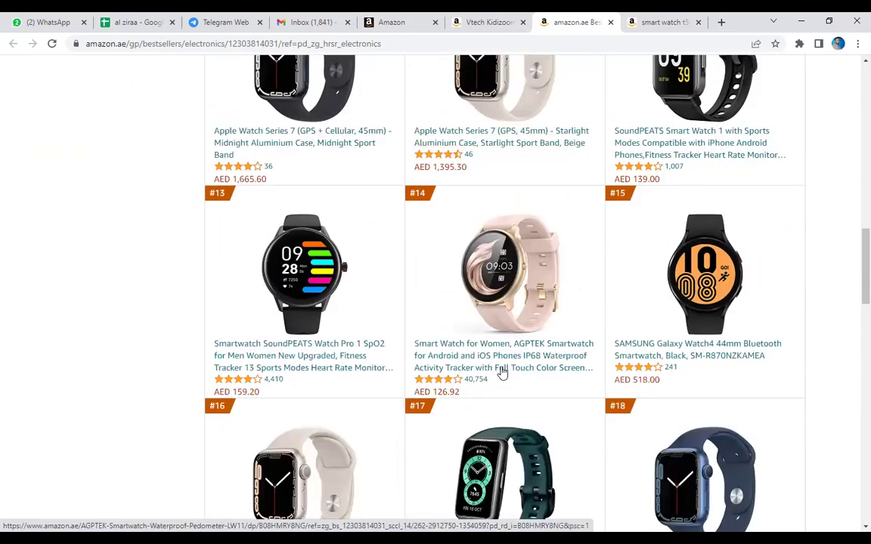
{"action": "scroll", "coordinate": [451, 343], "scroll_direction": "down", "scroll_amount": 4}
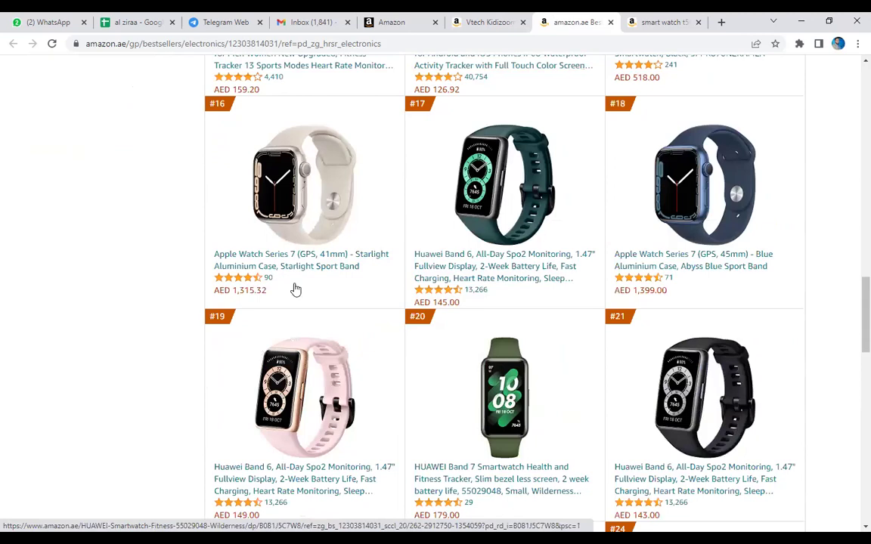
{"action": "scroll", "coordinate": [296, 289], "scroll_direction": "down", "scroll_amount": 9}
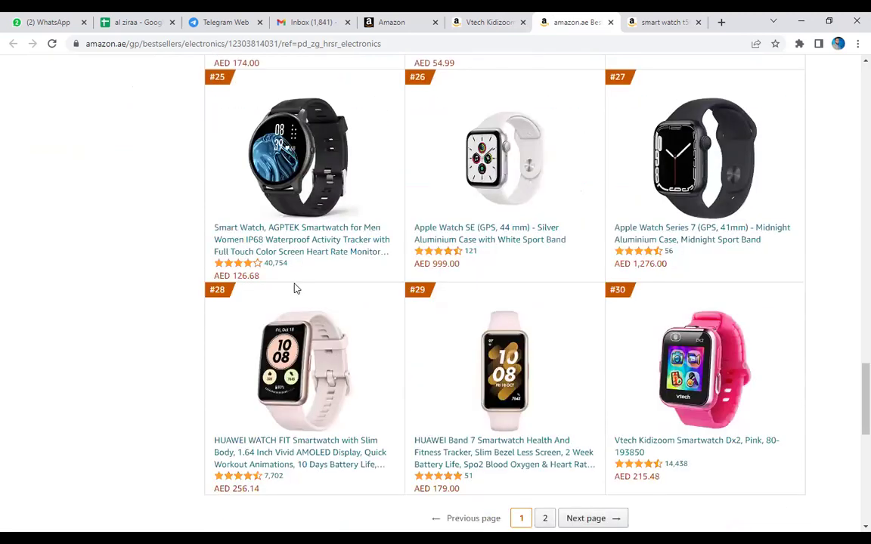
{"action": "scroll", "coordinate": [296, 290], "scroll_direction": "down", "scroll_amount": 9}
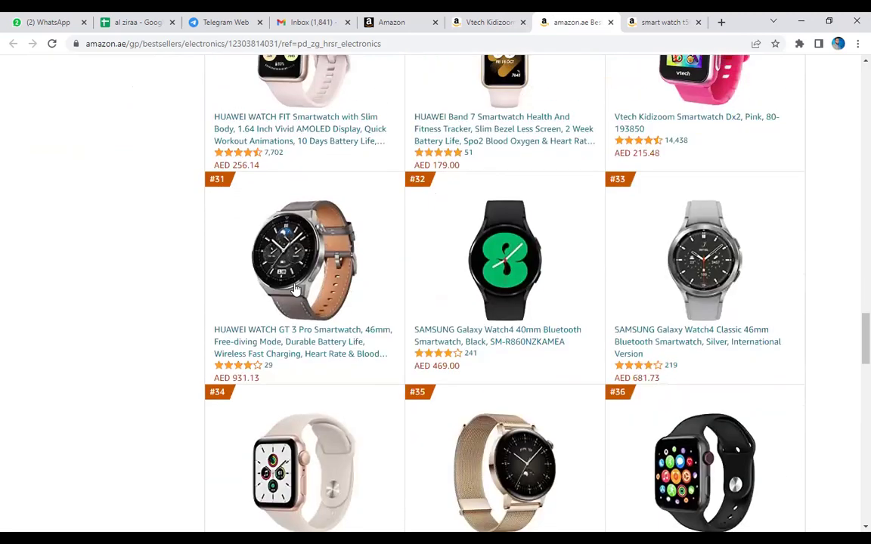
{"action": "scroll", "coordinate": [401, 317], "scroll_direction": "down", "scroll_amount": 3}
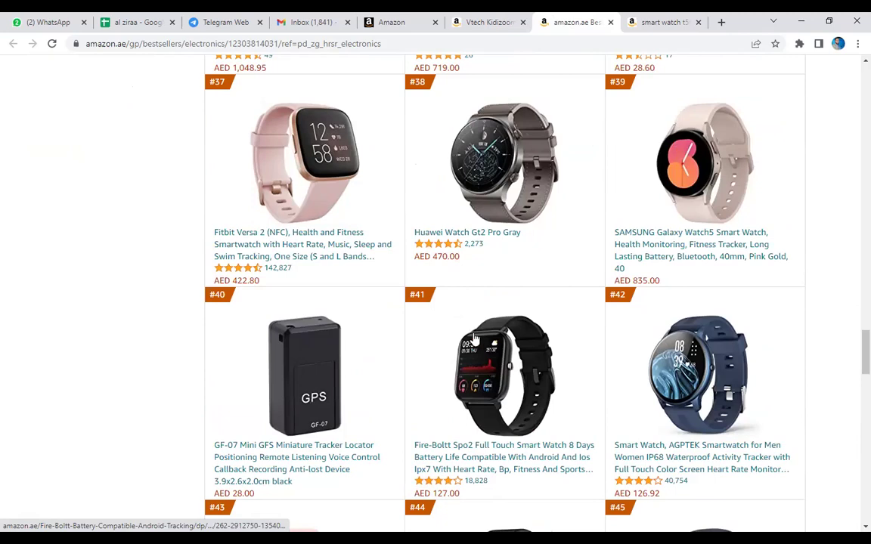
{"action": "scroll", "coordinate": [492, 302], "scroll_direction": "down", "scroll_amount": 1}
{"action": "key", "text": "ctrl+shift+Tab"}
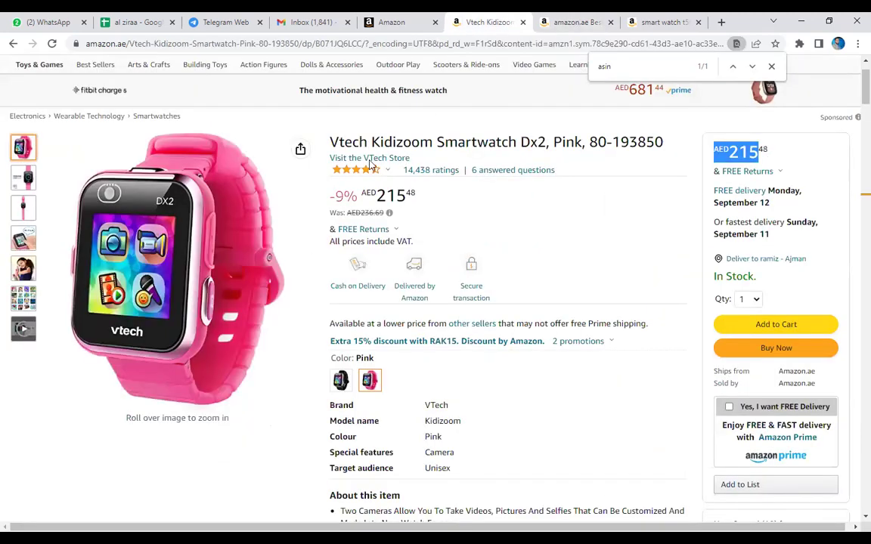
Compare the smartwatch best-sellers list against the Vtech Kidizoom product details.
{"action": "left_click", "coordinate": [559, 17]}
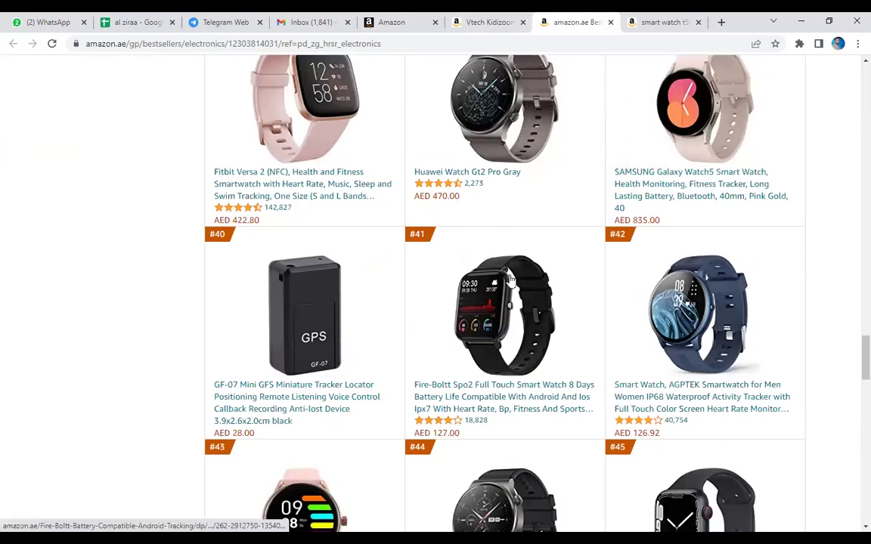
{"action": "scroll", "coordinate": [511, 279], "scroll_direction": "down", "scroll_amount": 2}
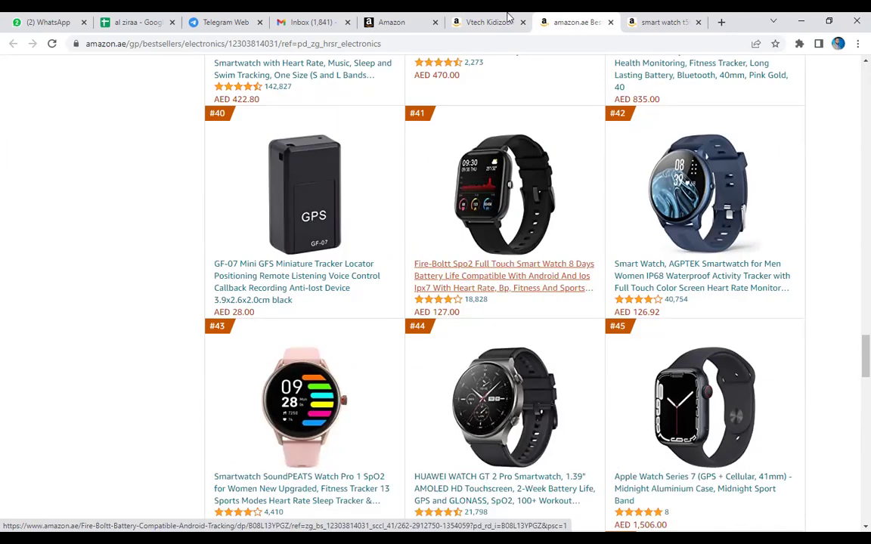
{"action": "left_click", "coordinate": [484, 22]}
{"action": "scroll", "coordinate": [544, 165], "scroll_direction": "down", "scroll_amount": 5}
{"action": "scroll", "coordinate": [544, 165], "scroll_direction": "down", "scroll_amount": 10}
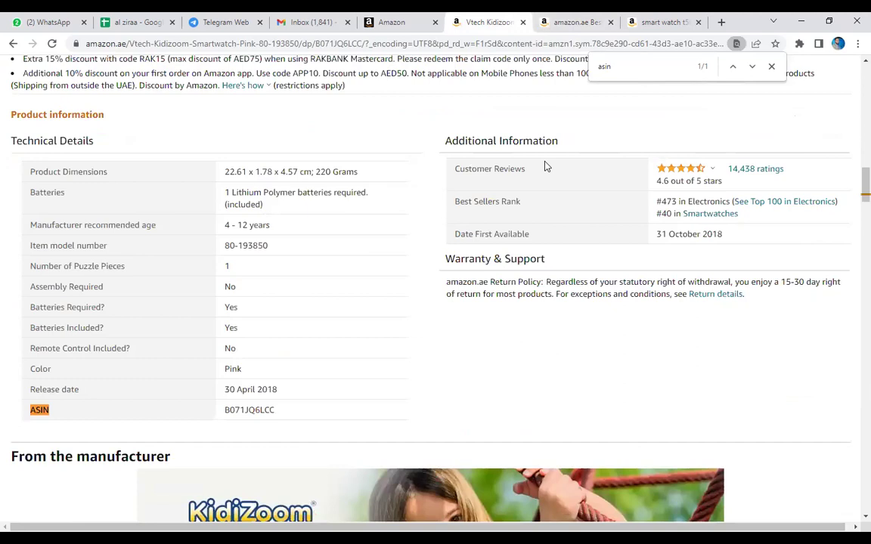
{"action": "left_click", "coordinate": [573, 22]}
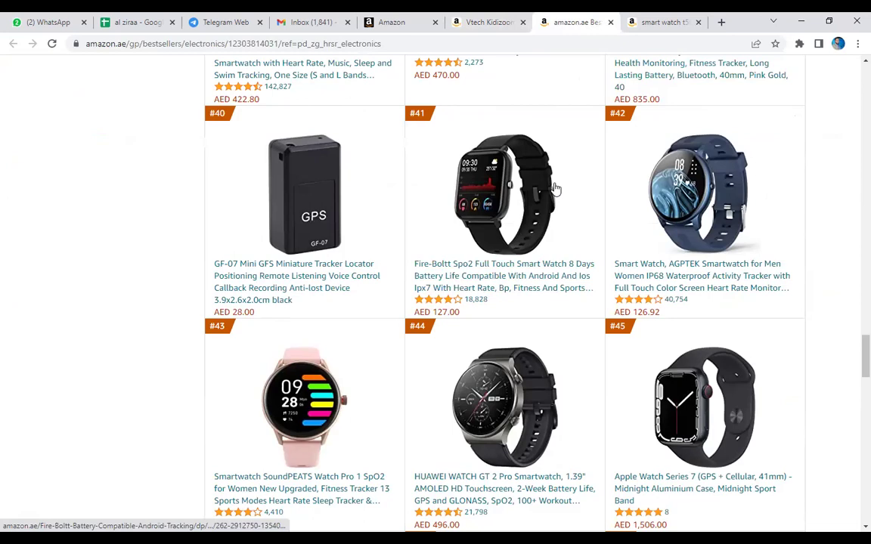
{"action": "scroll", "coordinate": [552, 186], "scroll_direction": "up", "scroll_amount": 4}
{"action": "scroll", "coordinate": [554, 187], "scroll_direction": "up", "scroll_amount": 3}
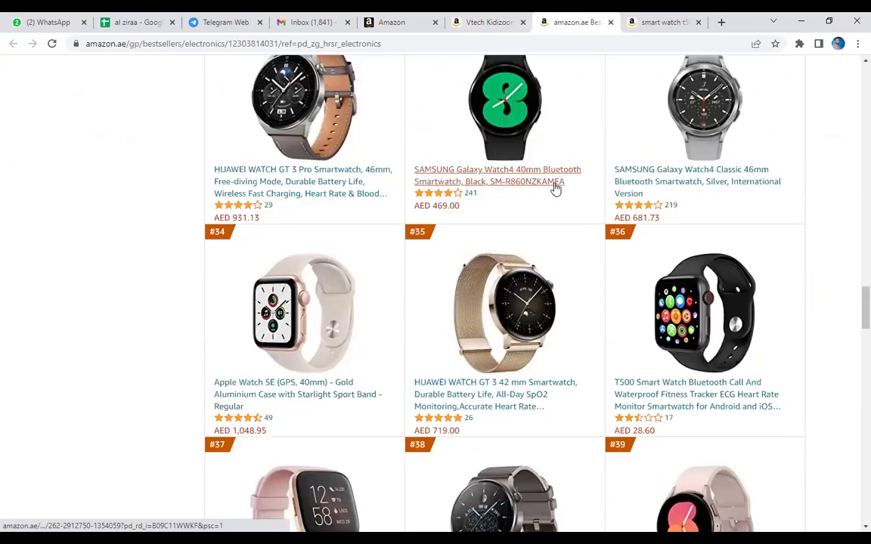
{"action": "scroll", "coordinate": [554, 189], "scroll_direction": "up", "scroll_amount": 5}
{"action": "left_click", "coordinate": [493, 22]}
Open 'See Top 100 in Electronics' in a new tab and view it.
{"action": "right_click", "coordinate": [730, 214]}
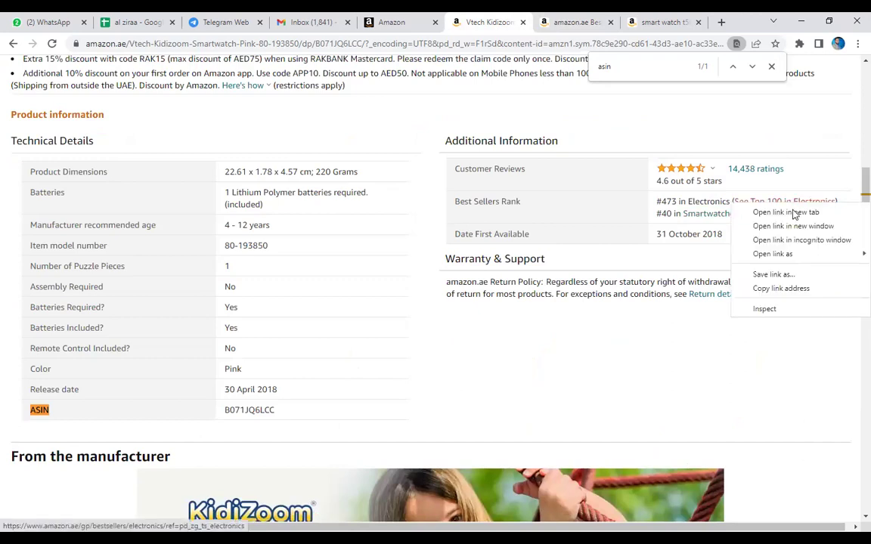
{"action": "left_click", "coordinate": [787, 216]}
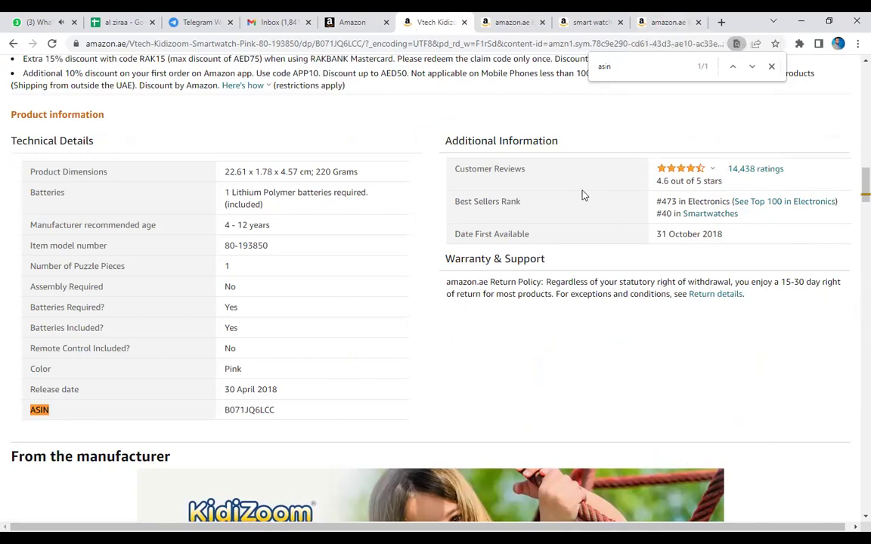
{"action": "left_click", "coordinate": [523, 23]}
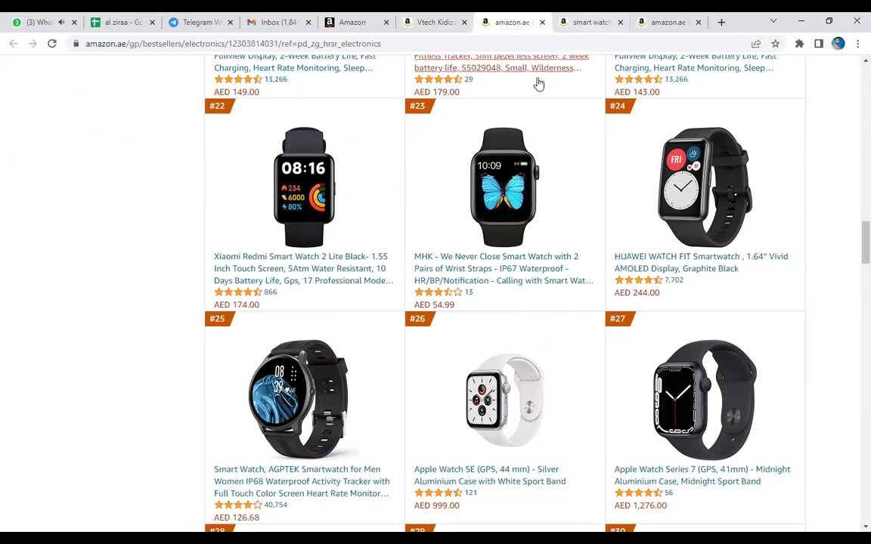
{"action": "left_click", "coordinate": [594, 22]}
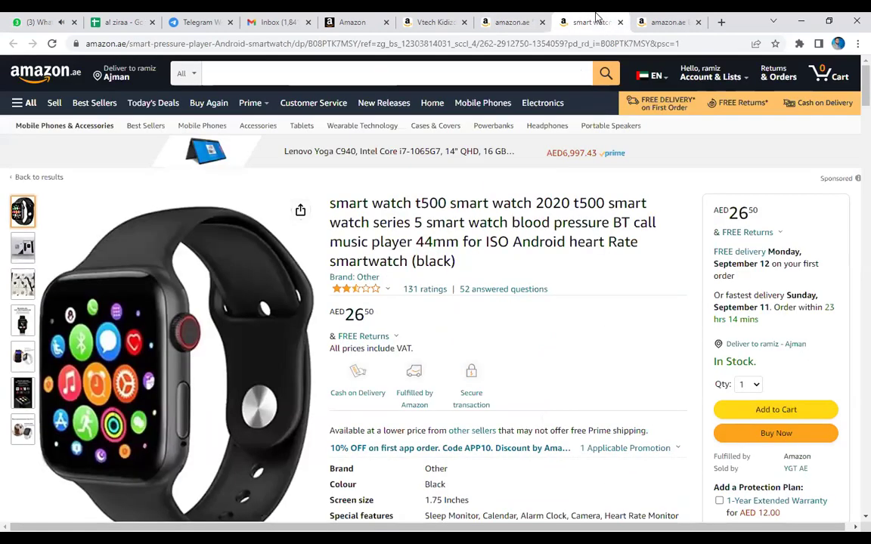
{"action": "left_click", "coordinate": [656, 18]}
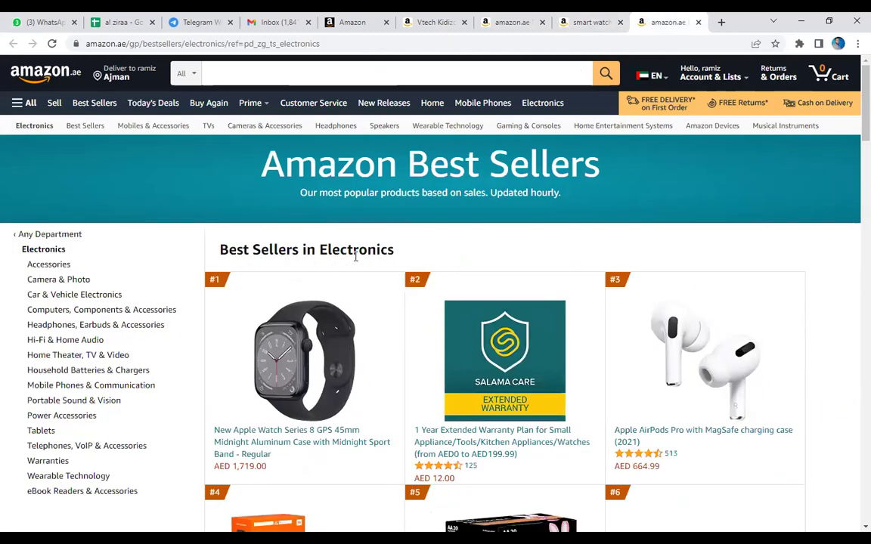
Scroll the Electronics best sellers, opening and then closing the TP-LINK camera listing.
{"action": "scroll", "coordinate": [355, 256], "scroll_direction": "down", "scroll_amount": 4}
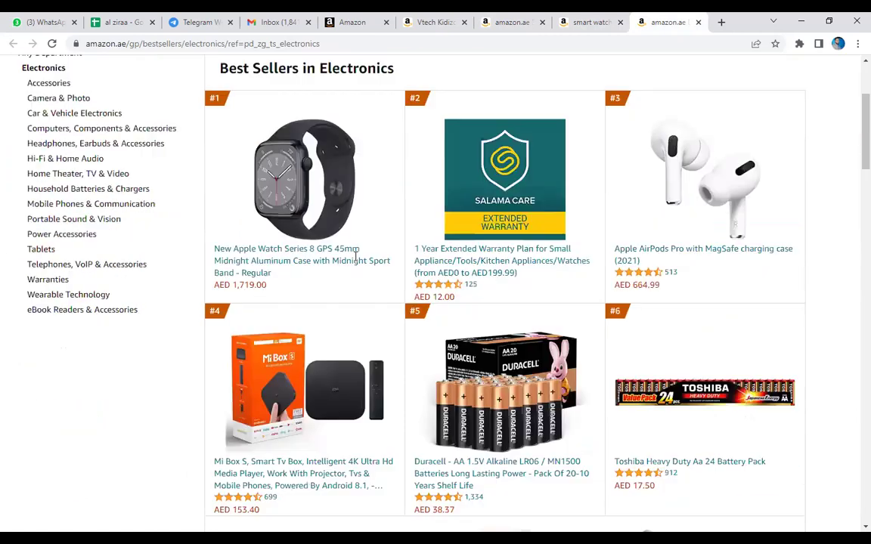
{"action": "scroll", "coordinate": [355, 263], "scroll_direction": "down", "scroll_amount": 5}
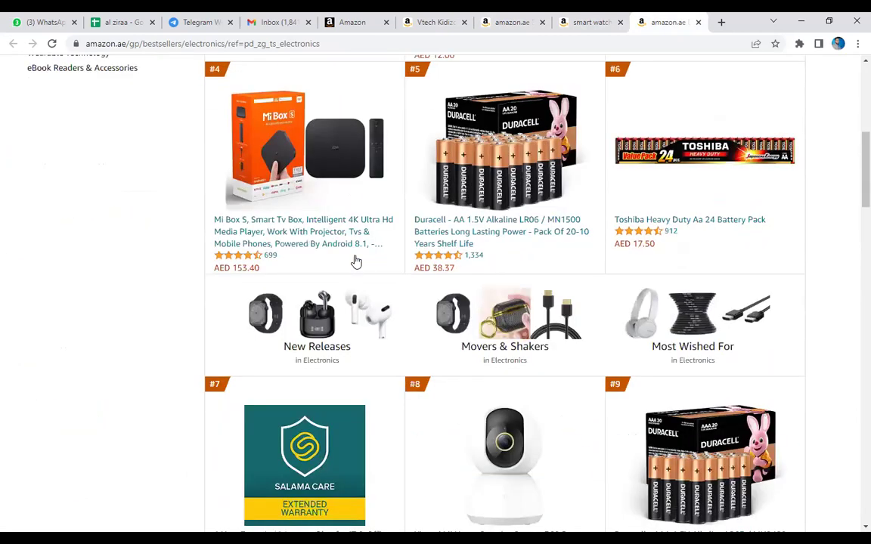
{"action": "scroll", "coordinate": [517, 241], "scroll_direction": "down", "scroll_amount": 5}
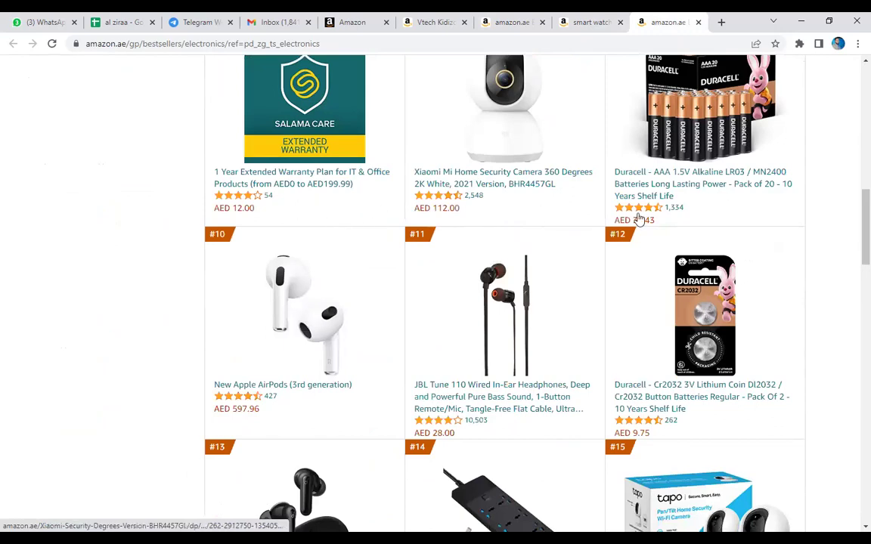
{"action": "scroll", "coordinate": [643, 182], "scroll_direction": "up", "scroll_amount": 1}
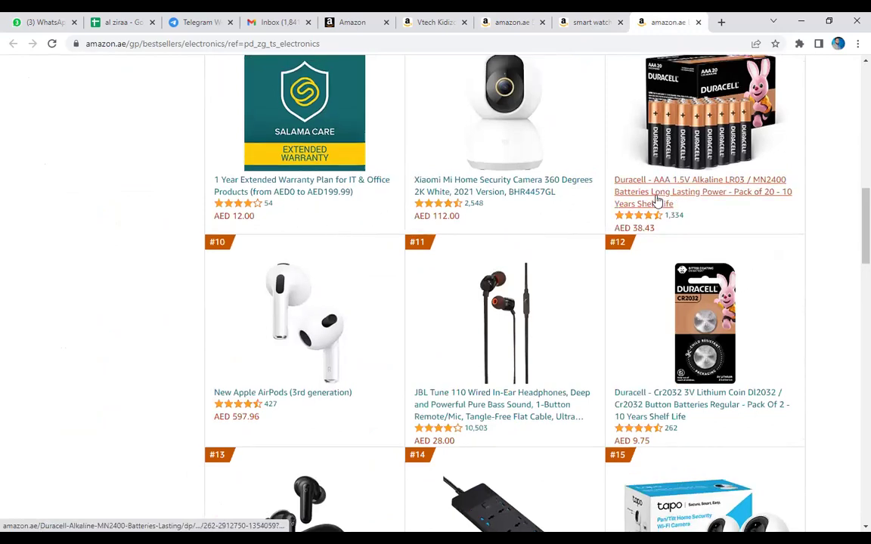
{"action": "scroll", "coordinate": [724, 229], "scroll_direction": "up", "scroll_amount": 2}
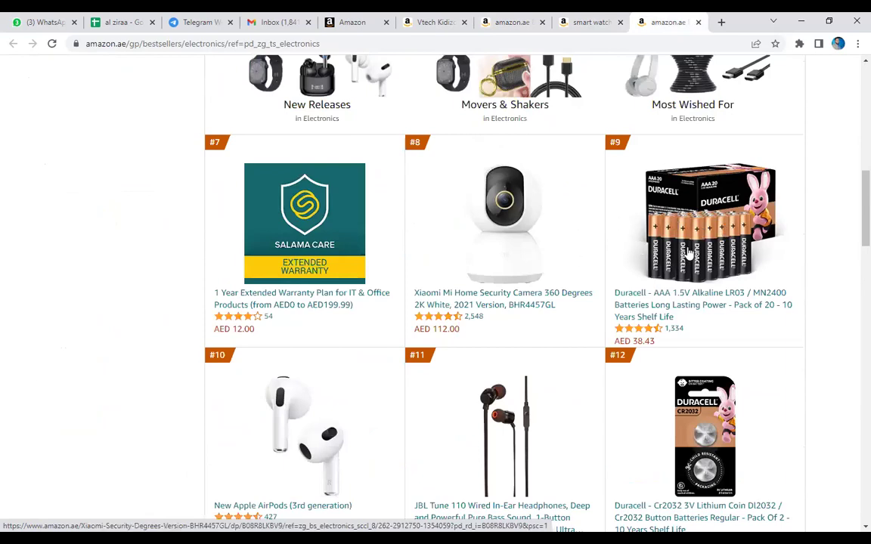
{"action": "scroll", "coordinate": [688, 254], "scroll_direction": "down", "scroll_amount": 2}
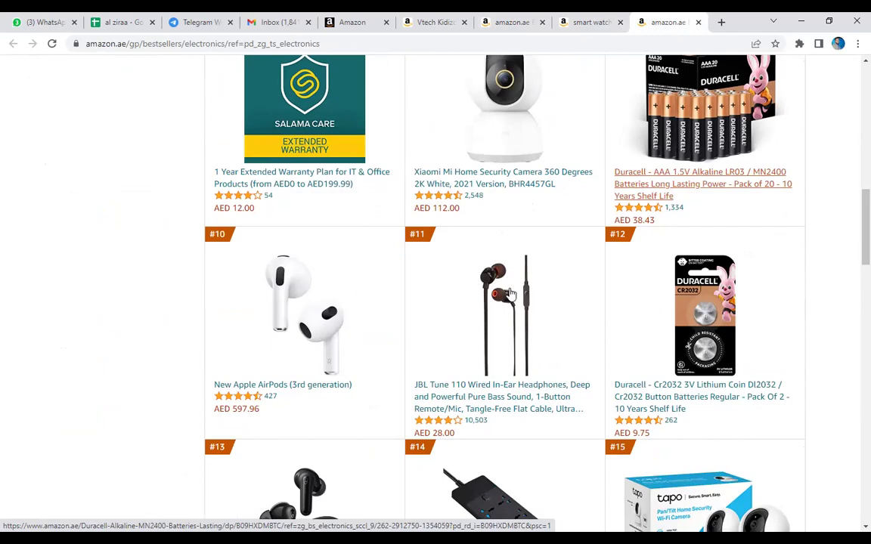
{"action": "scroll", "coordinate": [463, 274], "scroll_direction": "down", "scroll_amount": 2}
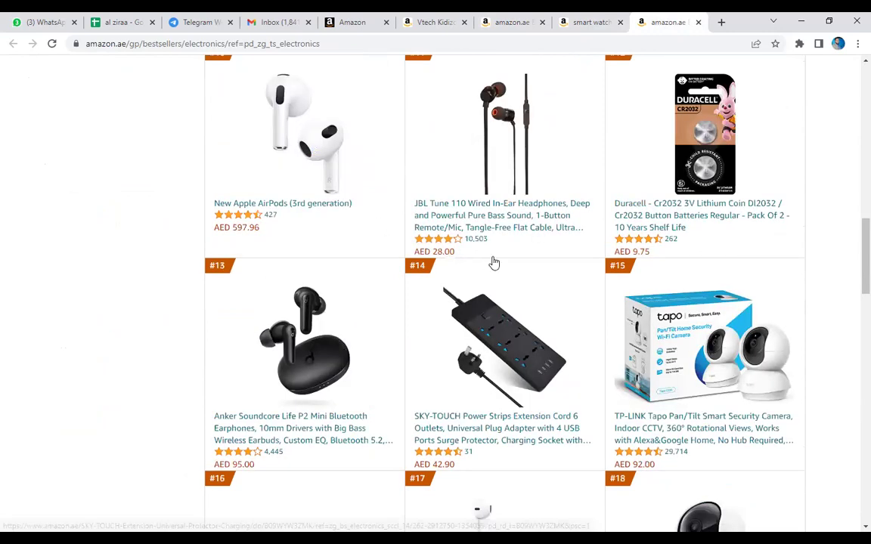
{"action": "scroll", "coordinate": [499, 263], "scroll_direction": "down", "scroll_amount": 2}
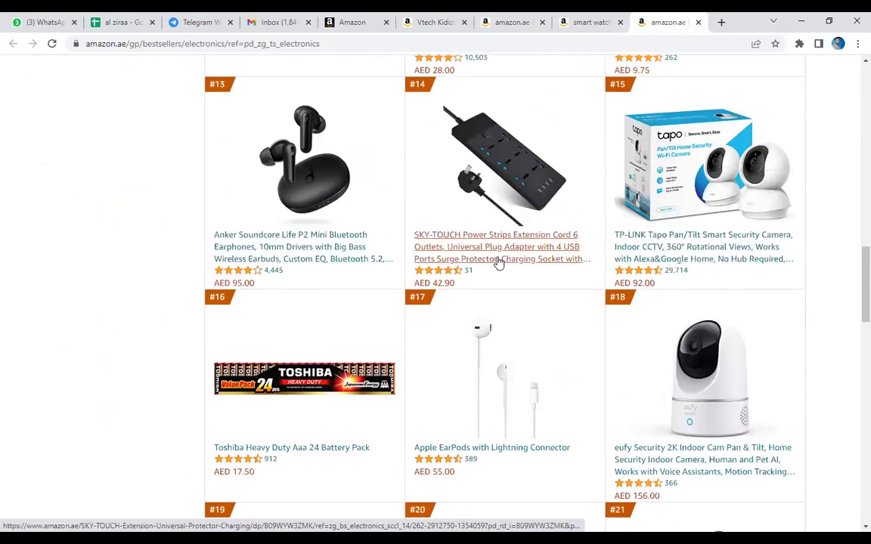
{"action": "right_click", "coordinate": [680, 258]}
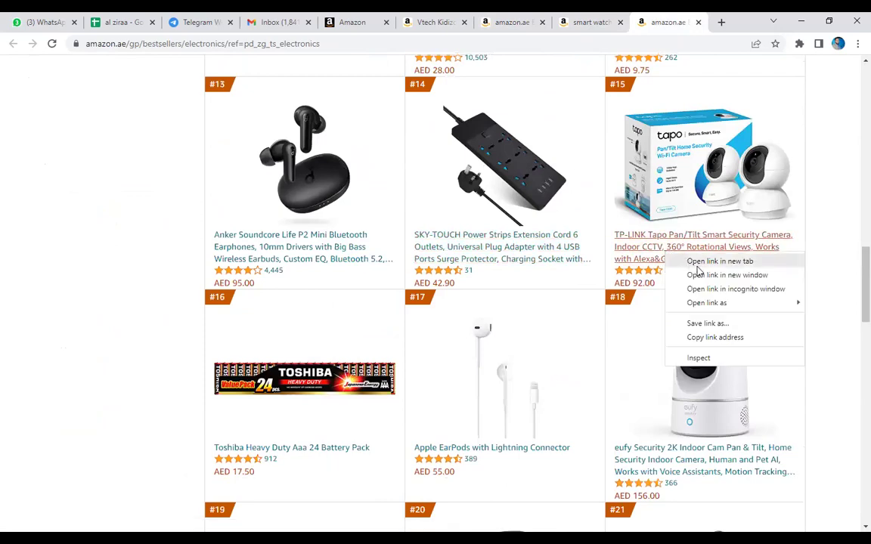
{"action": "key", "text": "Escape"}
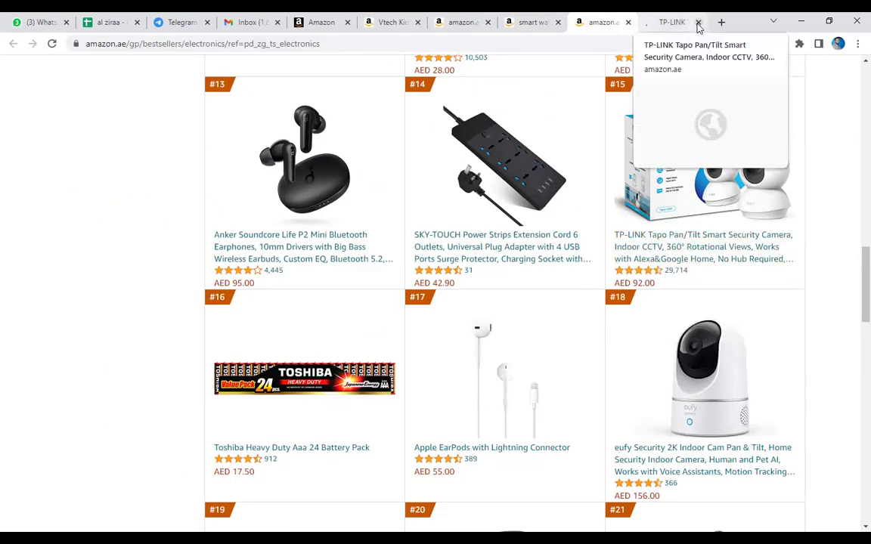
{"action": "left_click", "coordinate": [697, 23]}
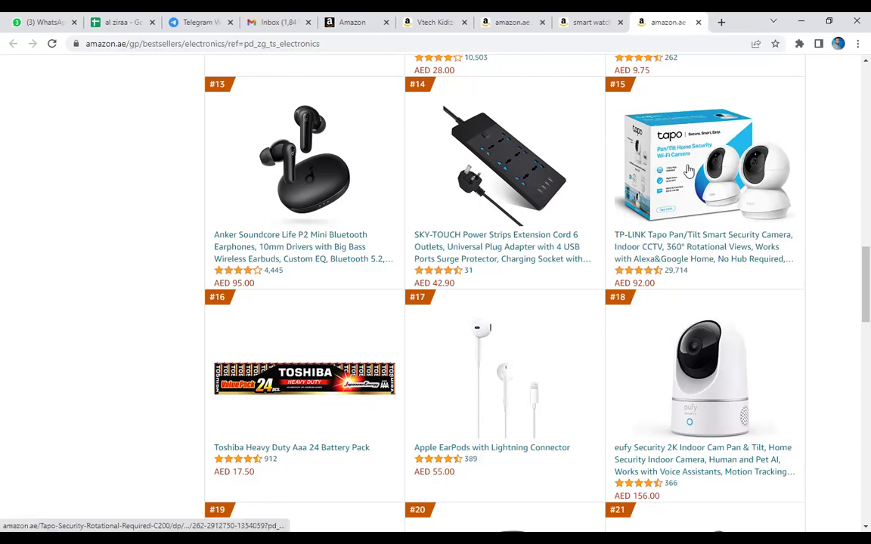
Open the eufy camera and #27 AirPods Pro listings in new tabs.
{"action": "scroll", "coordinate": [688, 171], "scroll_direction": "down", "scroll_amount": 1}
{"action": "scroll", "coordinate": [691, 385], "scroll_direction": "down", "scroll_amount": 1}
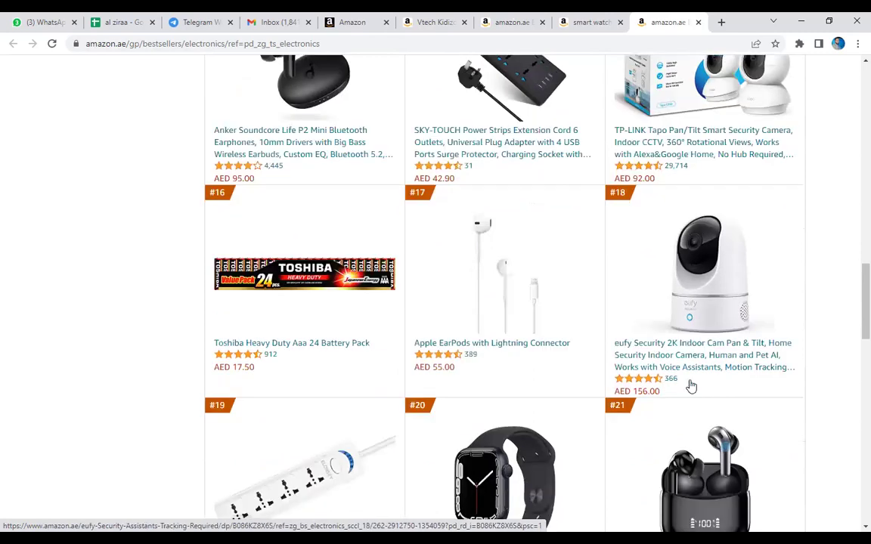
{"action": "scroll", "coordinate": [657, 286], "scroll_direction": "down", "scroll_amount": 1}
{"action": "right_click", "coordinate": [672, 283]}
{"action": "left_click", "coordinate": [703, 290]}
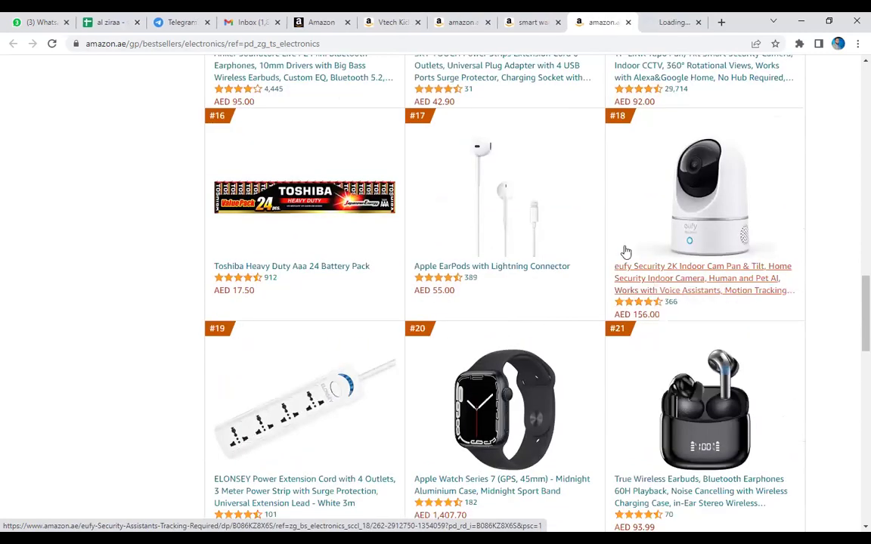
{"action": "scroll", "coordinate": [626, 251], "scroll_direction": "down", "scroll_amount": 5}
{"action": "scroll", "coordinate": [626, 251], "scroll_direction": "down", "scroll_amount": 3}
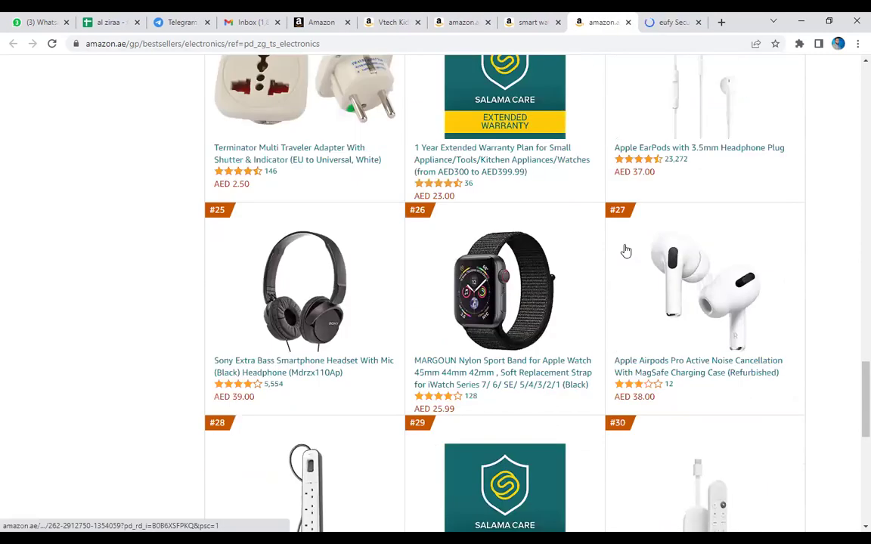
{"action": "scroll", "coordinate": [626, 251], "scroll_direction": "down", "scroll_amount": 1}
{"action": "right_click", "coordinate": [683, 307]}
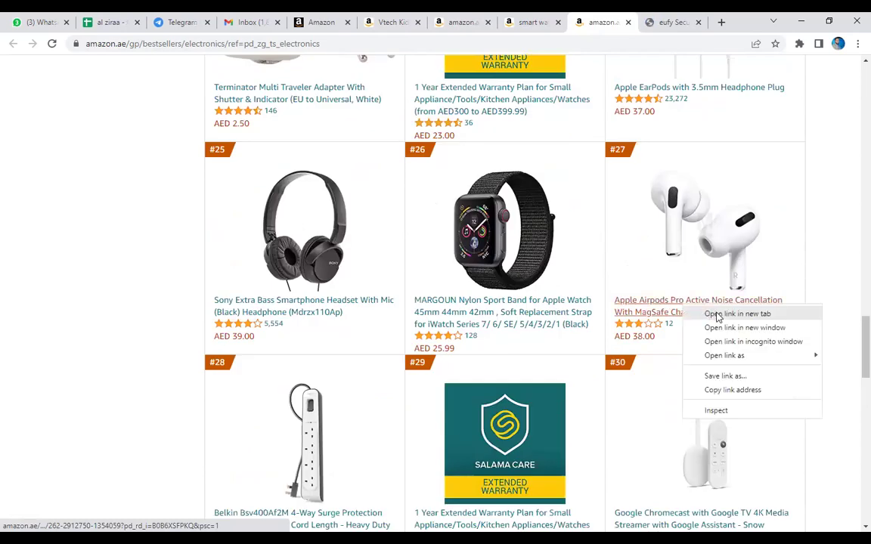
{"action": "left_click", "coordinate": [717, 317]}
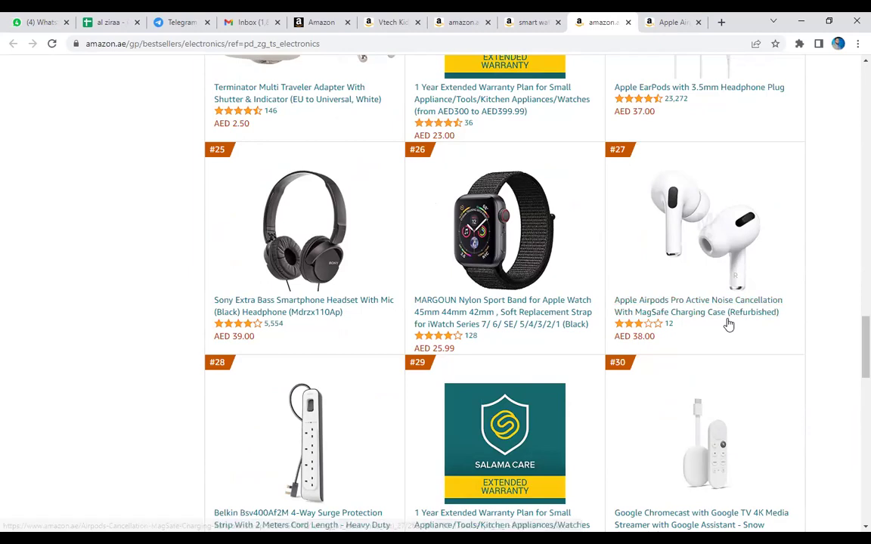
Open the #39 Lightning adapter in a new tab, then view the AirPods Pro page.
{"action": "scroll", "coordinate": [529, 287], "scroll_direction": "down", "scroll_amount": 6}
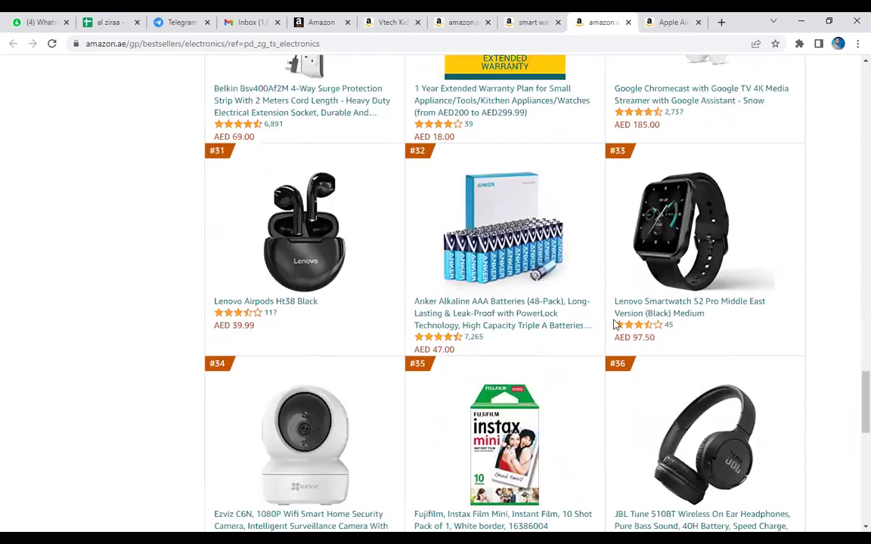
{"action": "scroll", "coordinate": [411, 288], "scroll_direction": "down", "scroll_amount": 5}
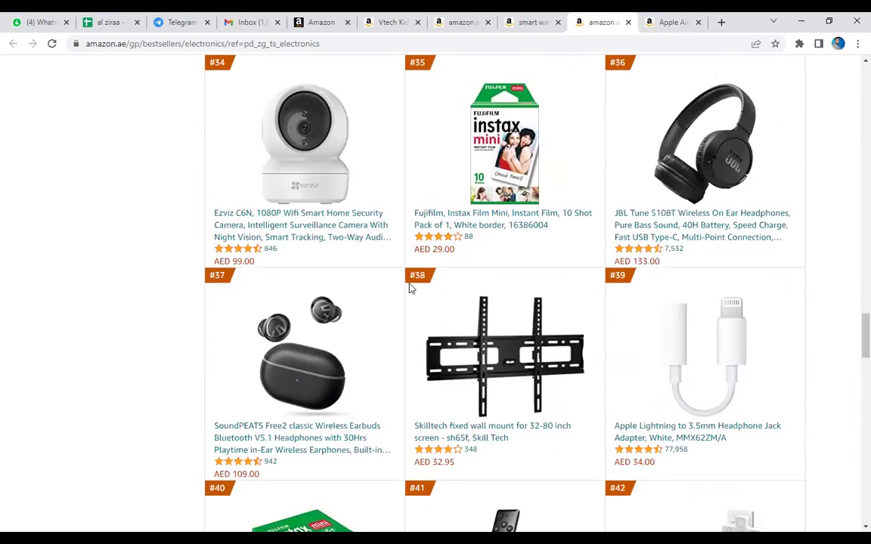
{"action": "scroll", "coordinate": [411, 288], "scroll_direction": "down", "scroll_amount": 5}
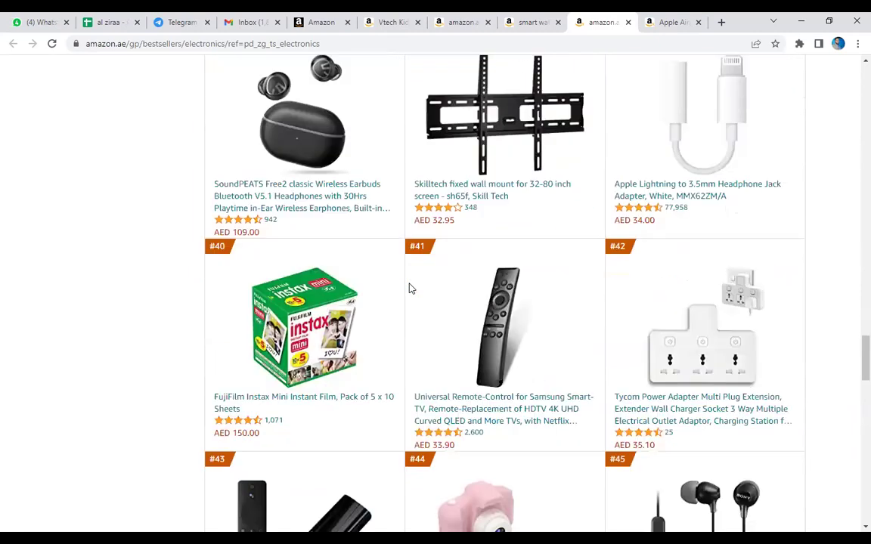
{"action": "right_click", "coordinate": [658, 195]}
{"action": "left_click", "coordinate": [683, 205]}
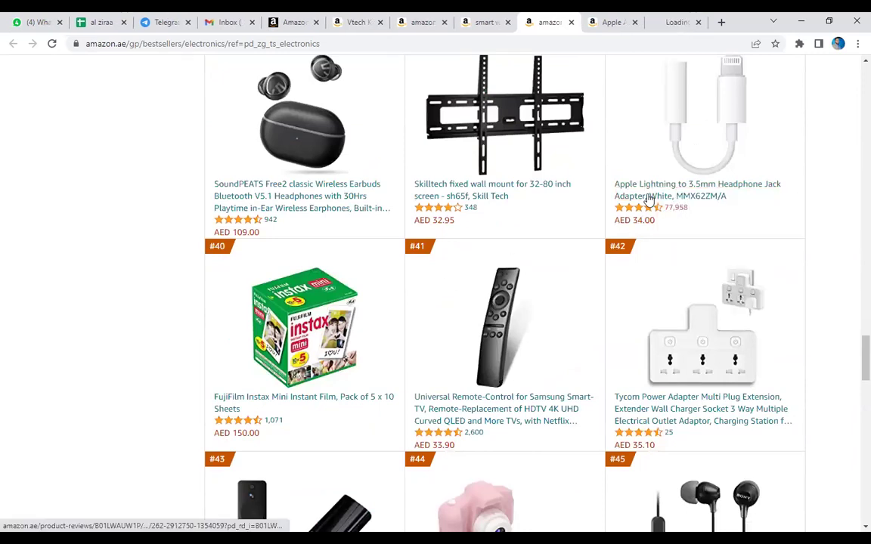
{"action": "left_click", "coordinate": [604, 22]}
{"action": "left_click", "coordinate": [552, 18]}
Bring up the AirPods Pro product page and search it for 'asin'.
{"action": "left_click", "coordinate": [605, 19]}
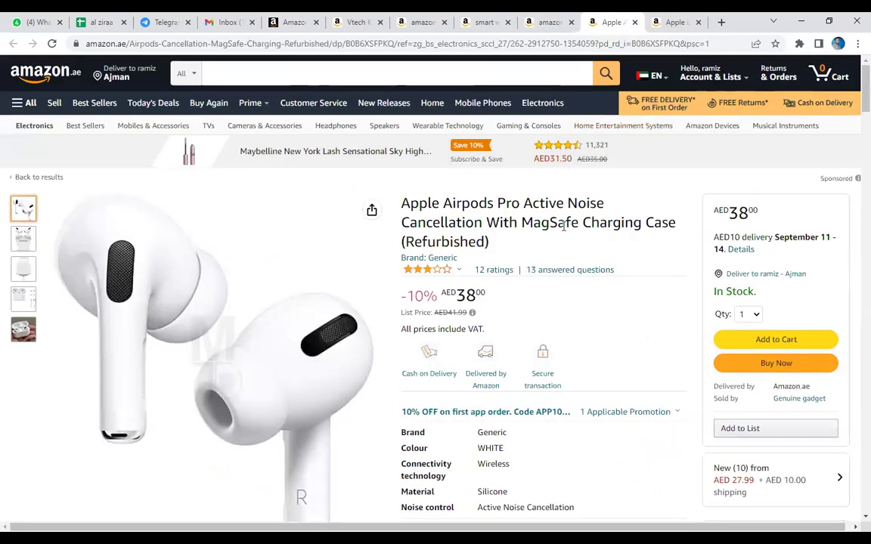
{"action": "scroll", "coordinate": [563, 227], "scroll_direction": "down", "scroll_amount": 13}
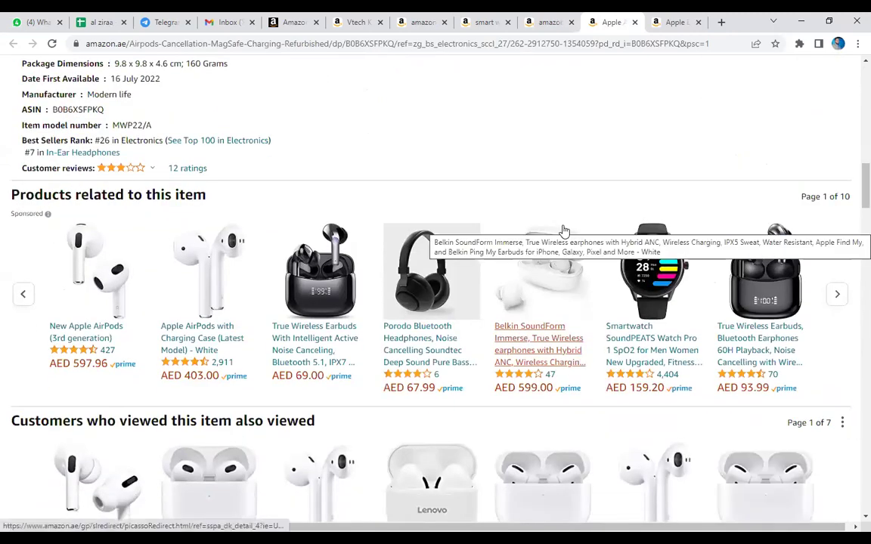
{"action": "scroll", "coordinate": [563, 230], "scroll_direction": "down", "scroll_amount": 10}
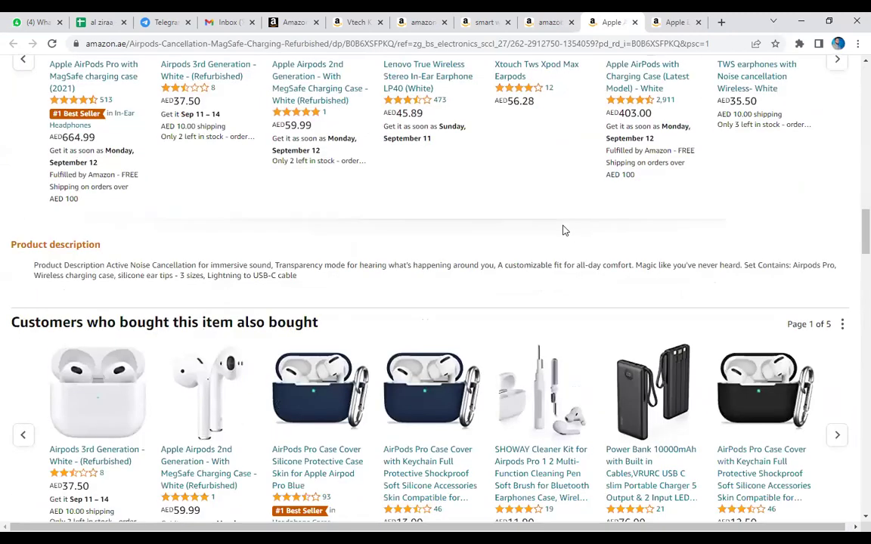
{"action": "scroll", "coordinate": [563, 230], "scroll_direction": "down", "scroll_amount": 12}
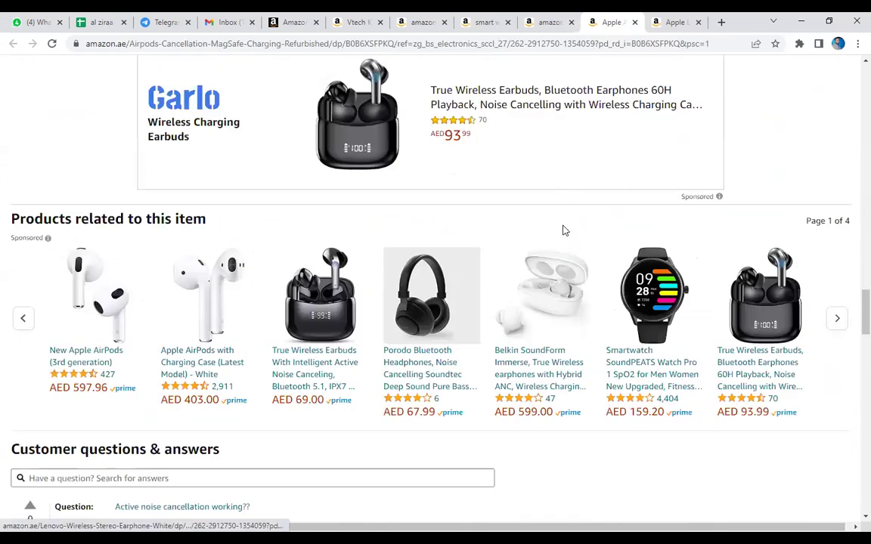
{"action": "scroll", "coordinate": [563, 230], "scroll_direction": "down", "scroll_amount": 5}
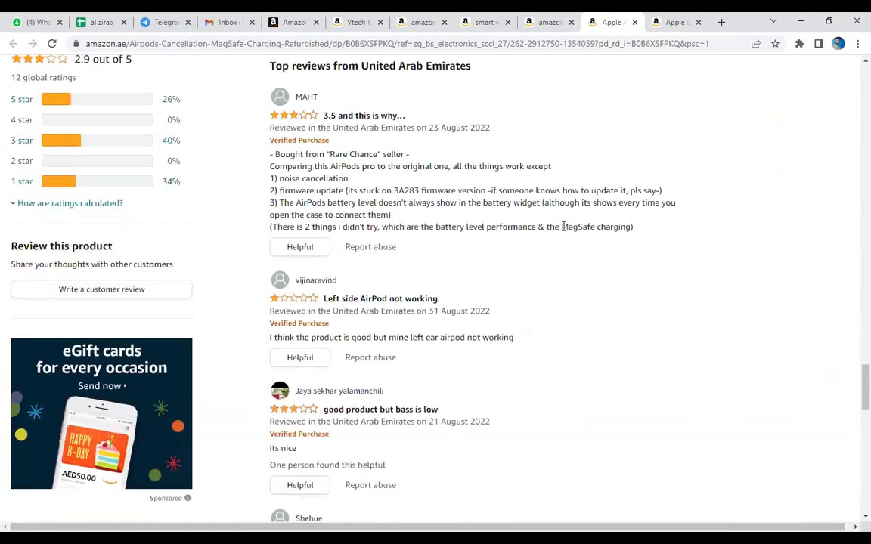
{"action": "key", "text": "ctrl+f"}
{"action": "type", "text": "asin"}
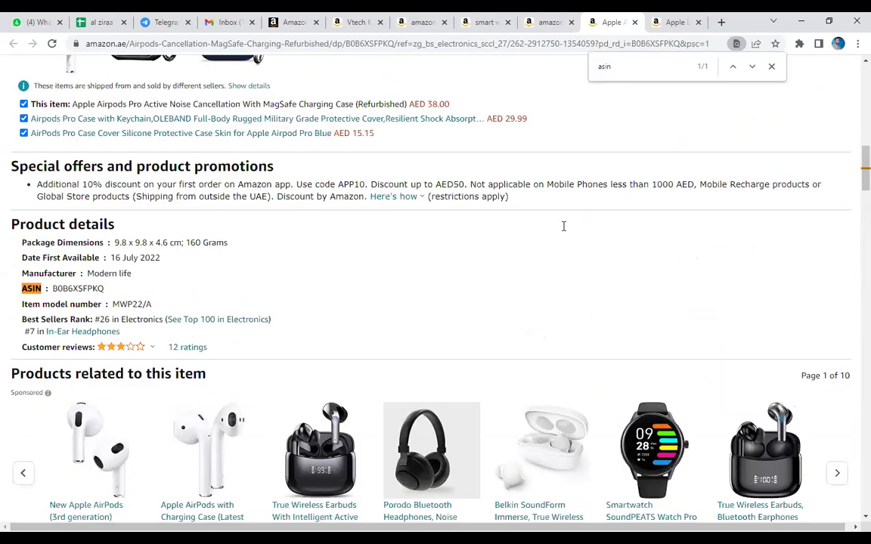
Select the #26 Electronics and #7 In-Ear Headphones rank lines and the AED 38.00 price.
{"action": "triple_click", "coordinate": [106, 319]}
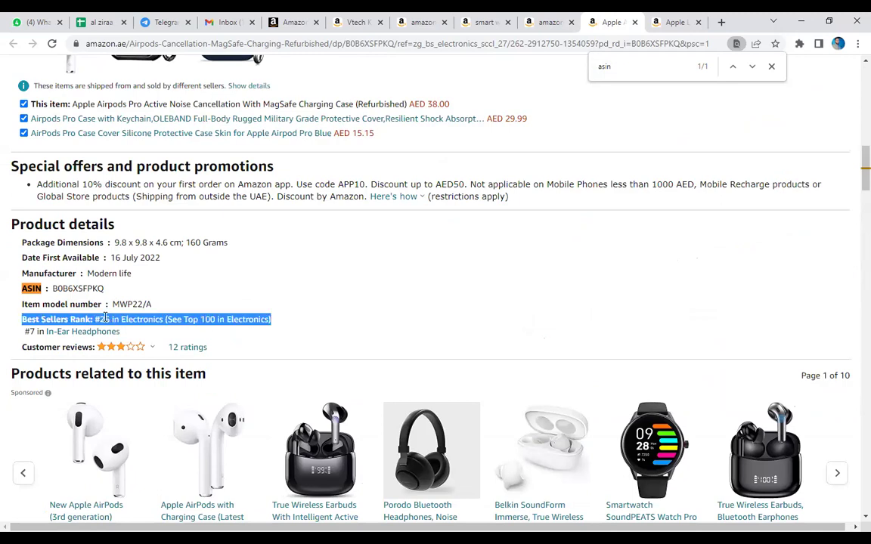
{"action": "left_click", "coordinate": [114, 319]}
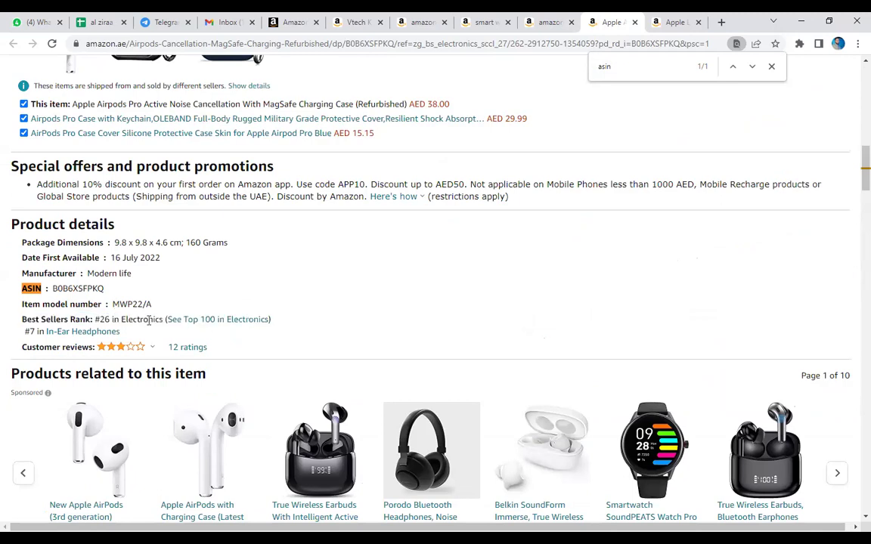
{"action": "triple_click", "coordinate": [32, 332]}
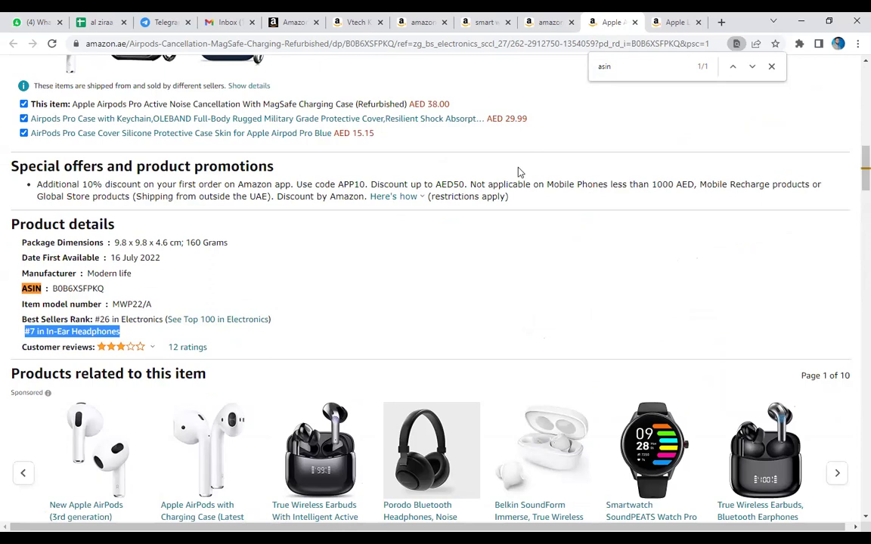
{"action": "scroll", "coordinate": [271, 211], "scroll_direction": "up", "scroll_amount": 10}
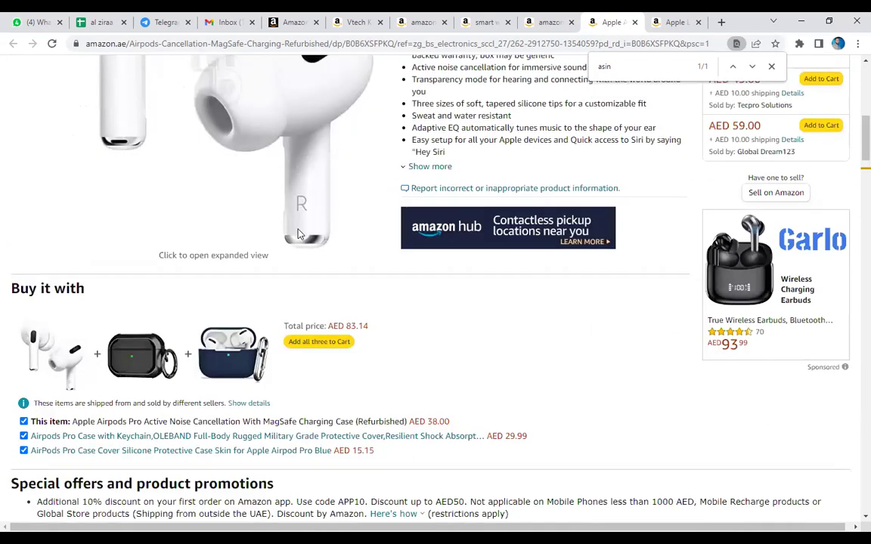
{"action": "scroll", "coordinate": [609, 236], "scroll_direction": "up", "scroll_amount": 3}
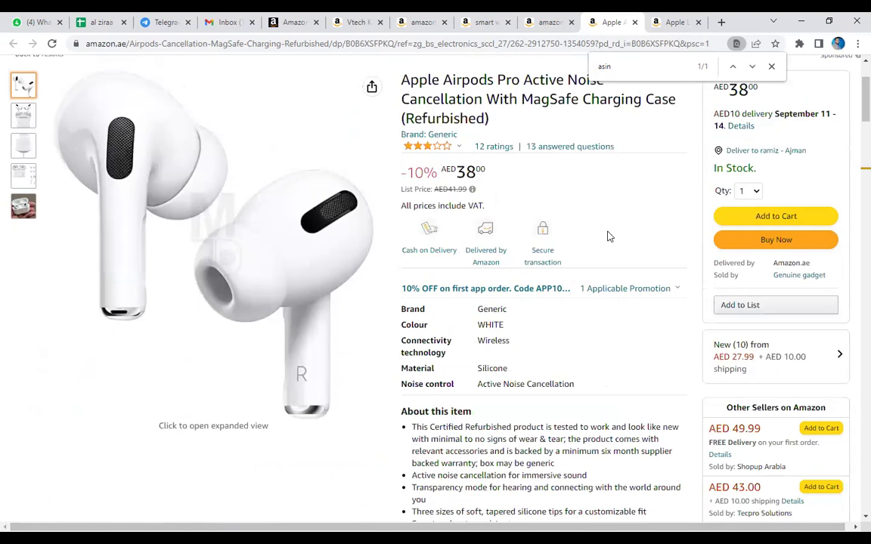
{"action": "double_click", "coordinate": [469, 172]}
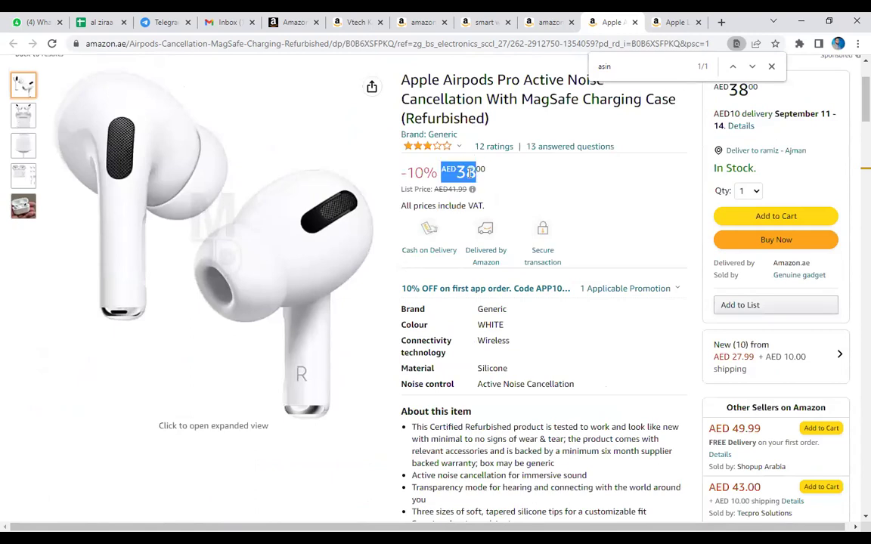
{"action": "triple_click", "coordinate": [460, 171]}
On the Lightning adapter page, select its AED 34.00 price.
{"action": "left_click", "coordinate": [673, 22]}
{"action": "scroll", "coordinate": [517, 209], "scroll_direction": "down", "scroll_amount": 1}
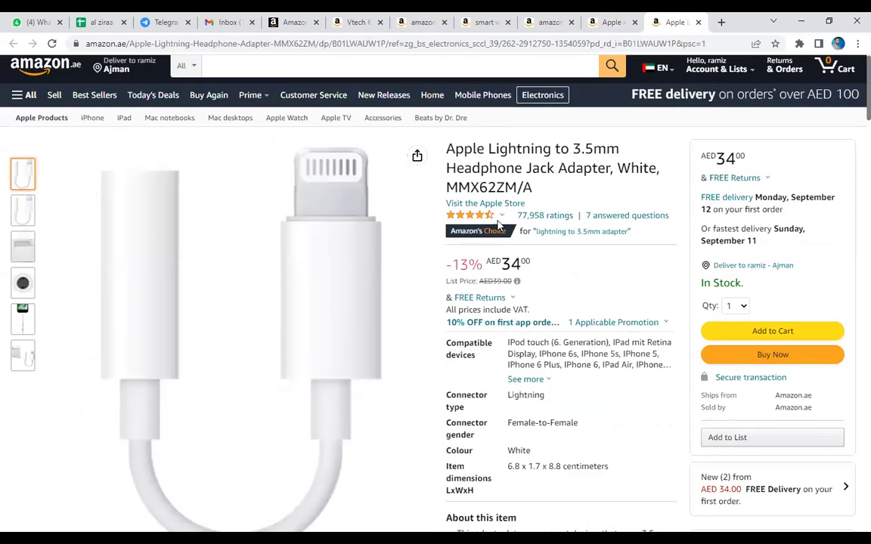
{"action": "triple_click", "coordinate": [514, 209]}
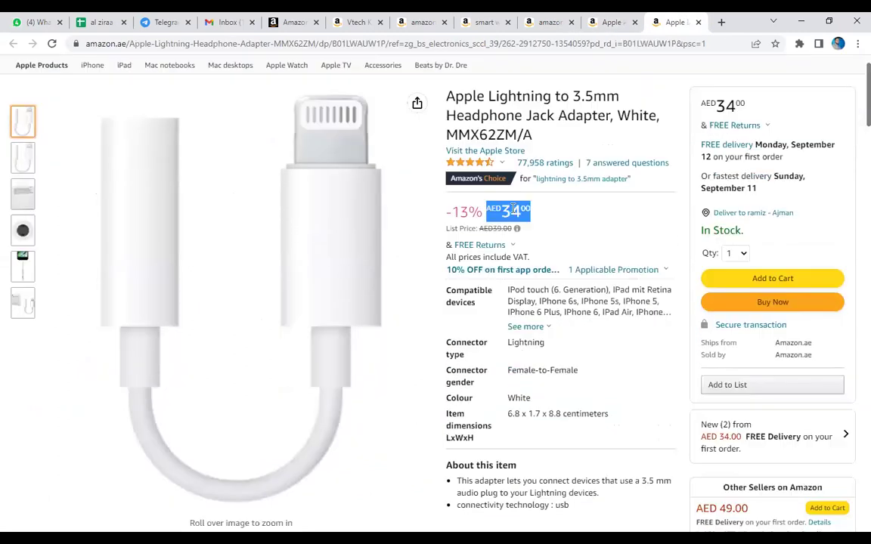
{"action": "scroll", "coordinate": [513, 211], "scroll_direction": "down", "scroll_amount": 20}
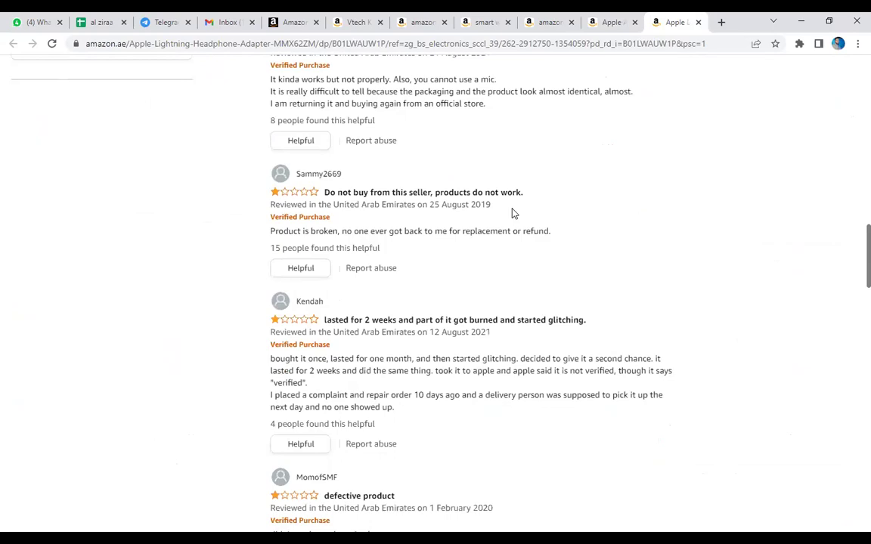
Search the adapter page for 'asin' while scrolling through it, finding no match.
{"action": "key", "text": "ctrl+f"}
{"action": "type", "text": "asi"}
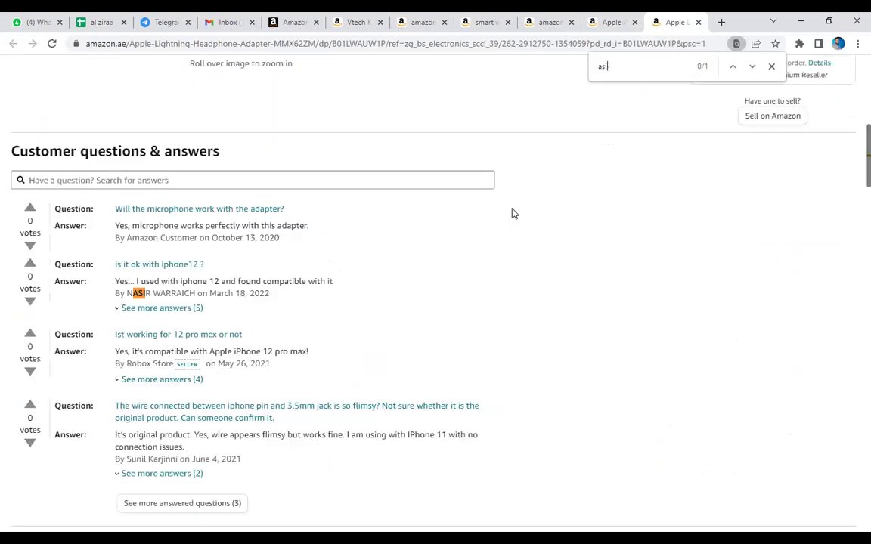
{"action": "type", "text": "n"}
{"action": "double_click", "coordinate": [651, 69]}
{"action": "scroll", "coordinate": [593, 219], "scroll_direction": "down", "scroll_amount": 12}
{"action": "scroll", "coordinate": [594, 220], "scroll_direction": "up", "scroll_amount": 8}
{"action": "scroll", "coordinate": [593, 219], "scroll_direction": "up", "scroll_amount": 8}
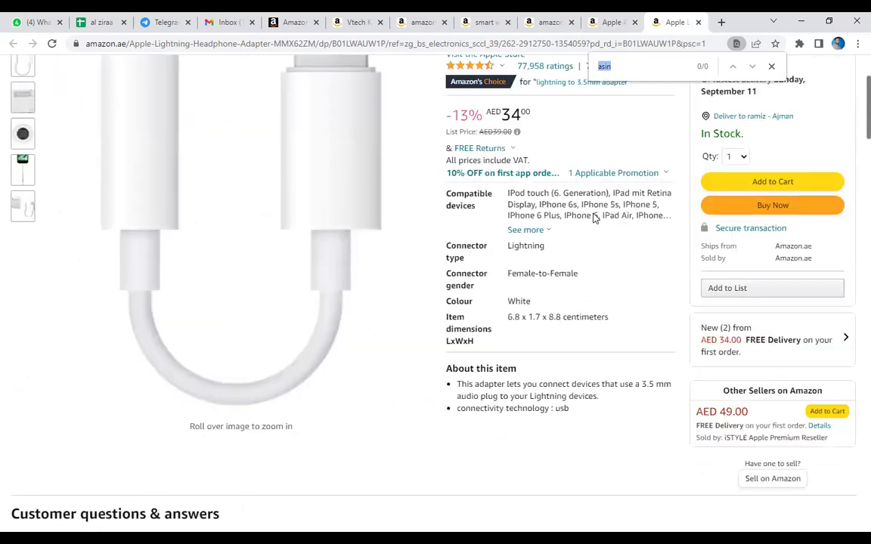
{"action": "scroll", "coordinate": [586, 212], "scroll_direction": "up", "scroll_amount": 3}
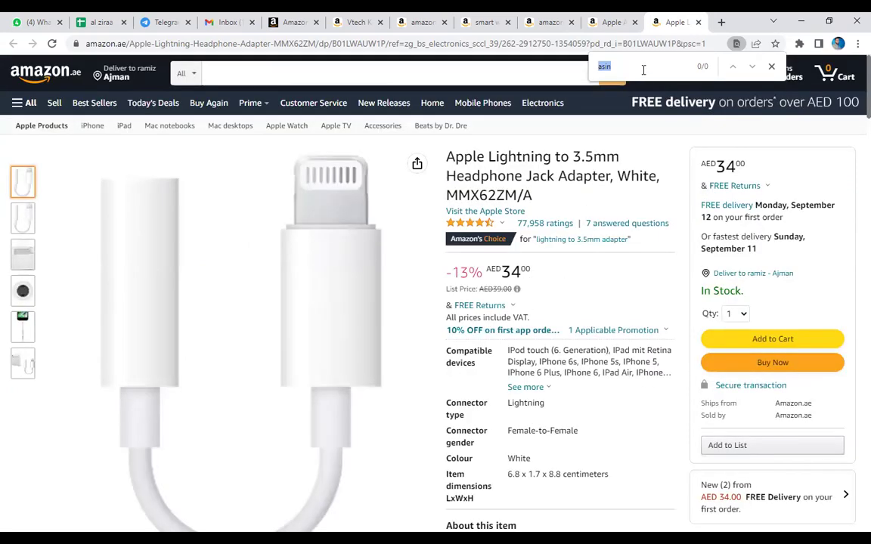
{"action": "type", "text": "asi"}
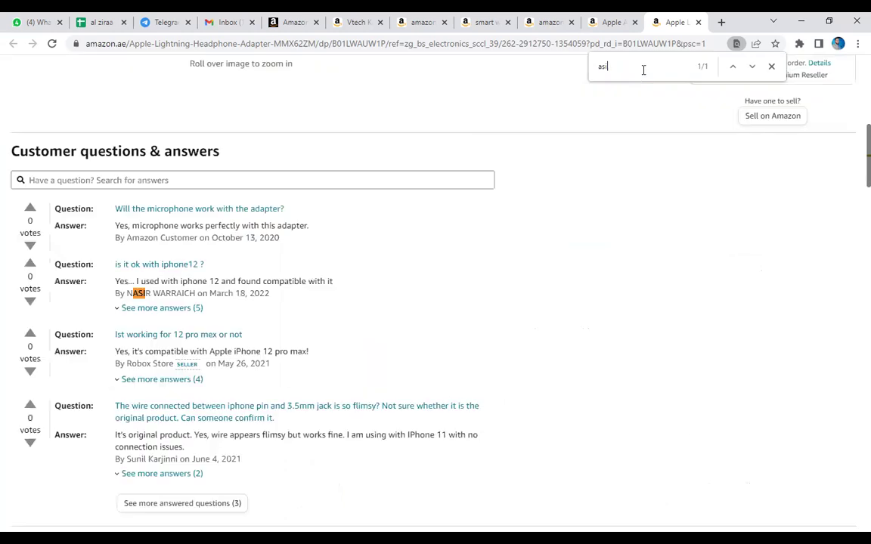
{"action": "type", "text": "n"}
{"action": "scroll", "coordinate": [626, 144], "scroll_direction": "down", "scroll_amount": 20}
{"action": "scroll", "coordinate": [725, 222], "scroll_direction": "down", "scroll_amount": 4}
{"action": "scroll", "coordinate": [688, 194], "scroll_direction": "down", "scroll_amount": 5}
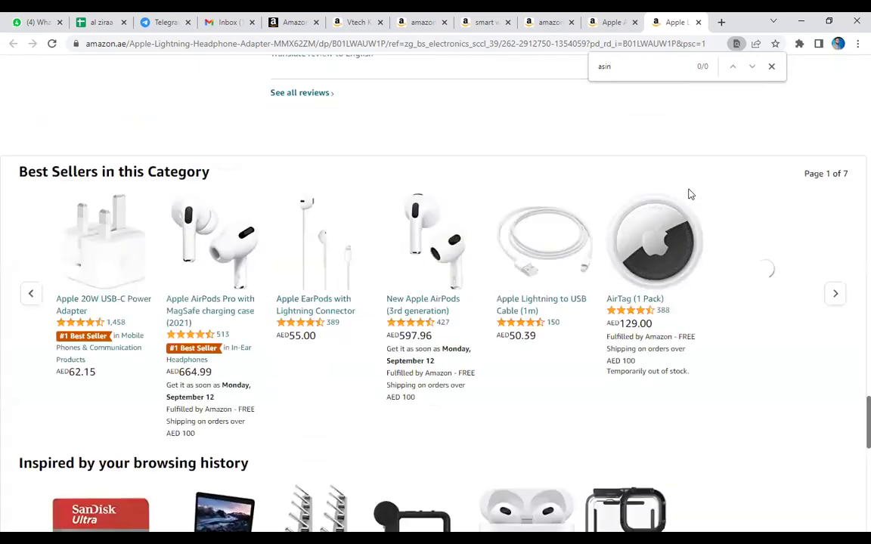
{"action": "scroll", "coordinate": [688, 194], "scroll_direction": "down", "scroll_amount": 10}
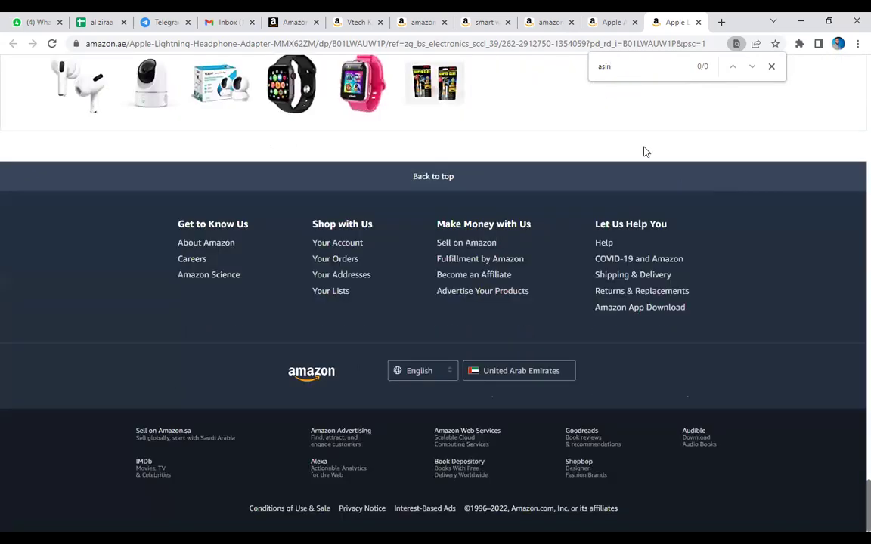
Search the page for 'best se' to reach the best sellers, then return to AirPods Pro.
{"action": "double_click", "coordinate": [649, 74]}
{"action": "type", "text": "best se"}
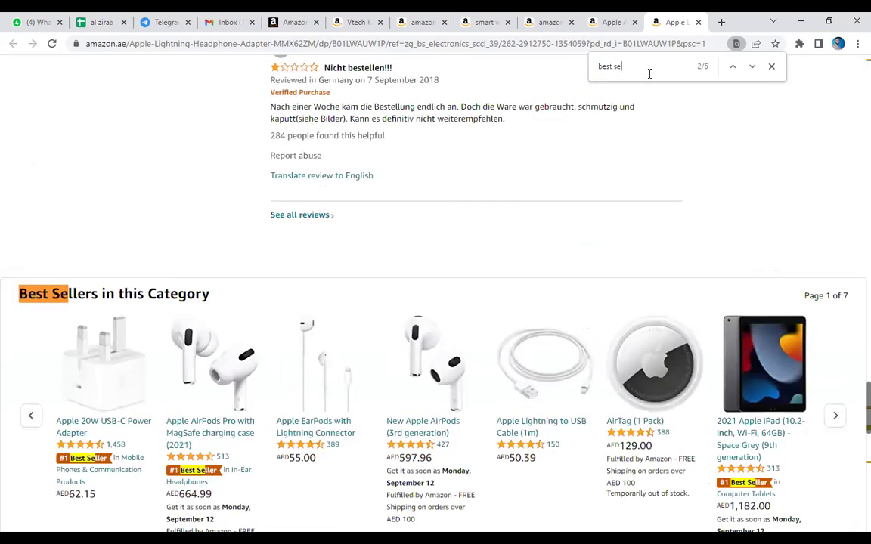
{"action": "key", "text": "Return"}
{"action": "key", "text": "Return"}
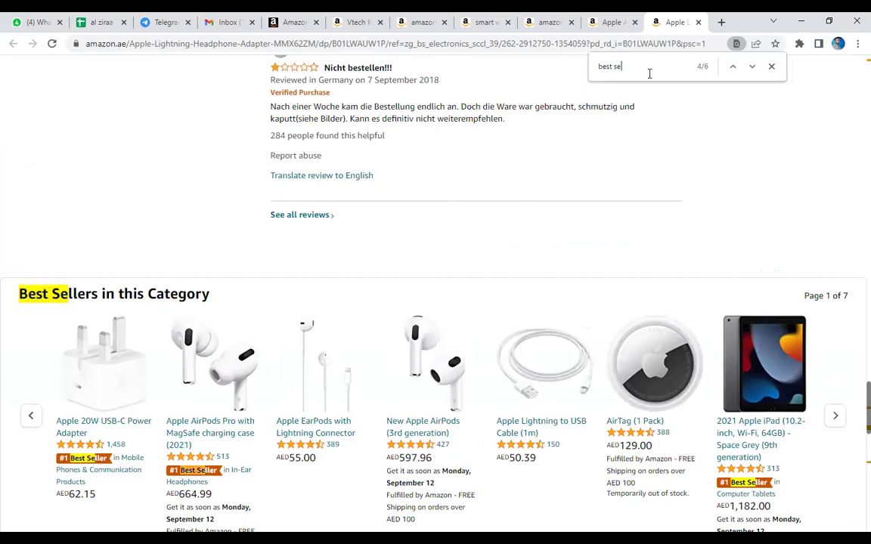
{"action": "scroll", "coordinate": [678, 205], "scroll_direction": "down", "scroll_amount": 10}
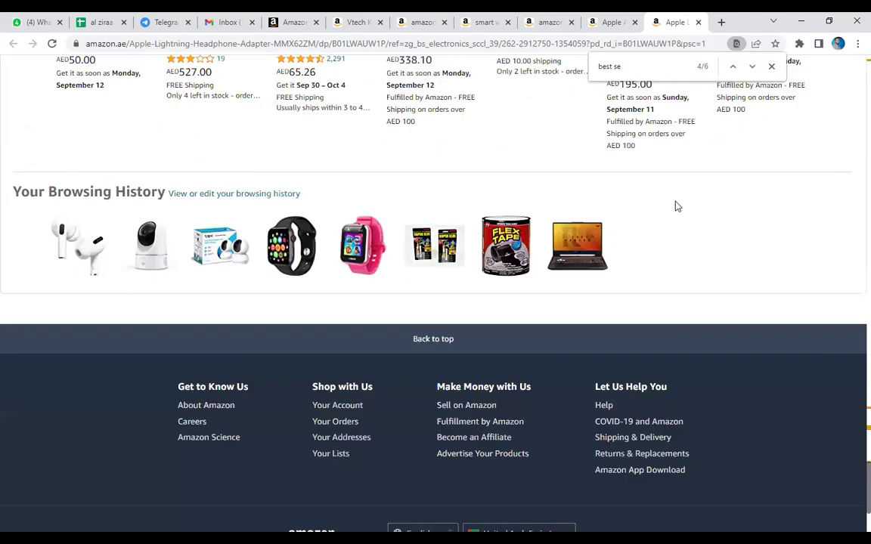
{"action": "left_click", "coordinate": [614, 21]}
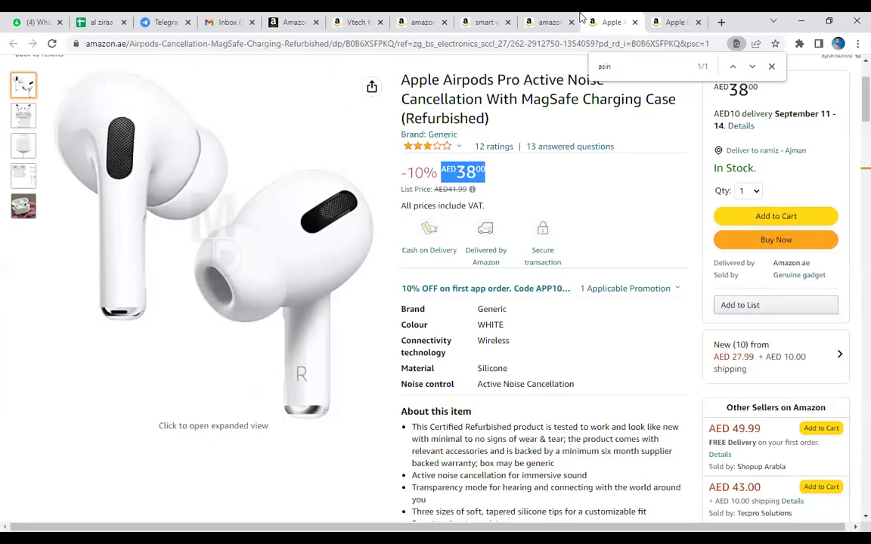
Close the find bar, check the installed extensions, and start a new tab.
{"action": "left_click", "coordinate": [772, 68]}
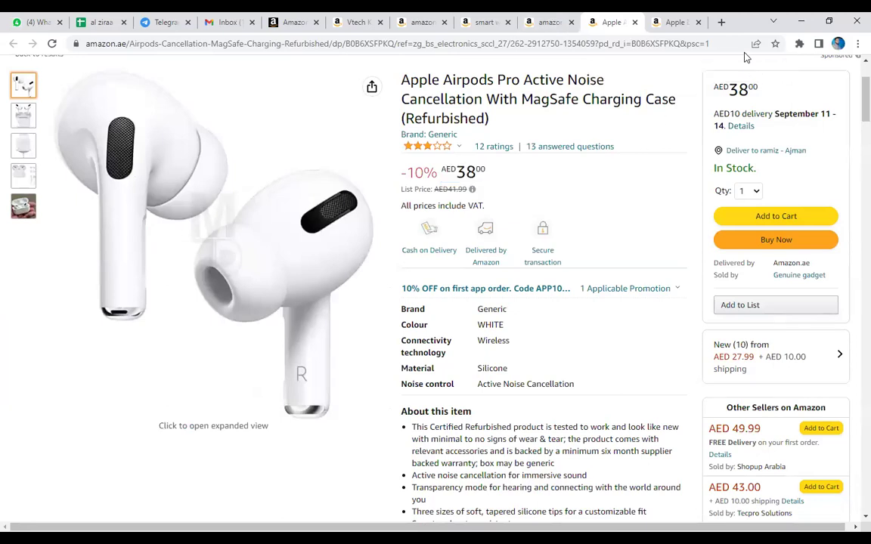
{"action": "left_click", "coordinate": [798, 44]}
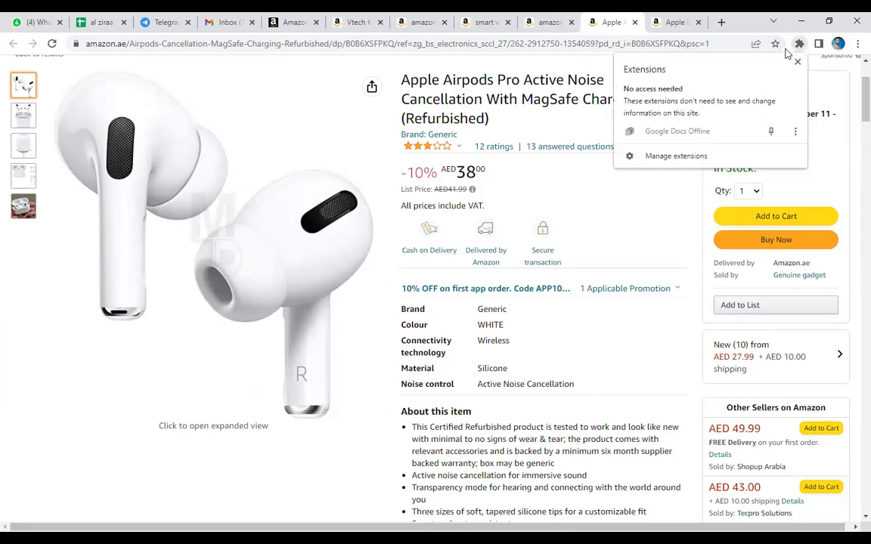
{"action": "left_click", "coordinate": [722, 24]}
Search Google for 'stock count' and preview the Stock Count app result.
{"action": "type", "text": "s"}
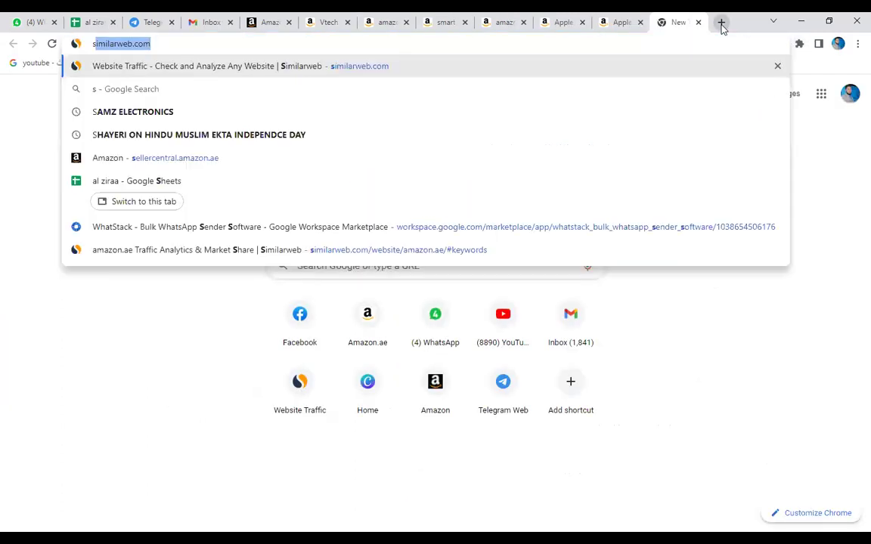
{"action": "type", "text": "tock count"}
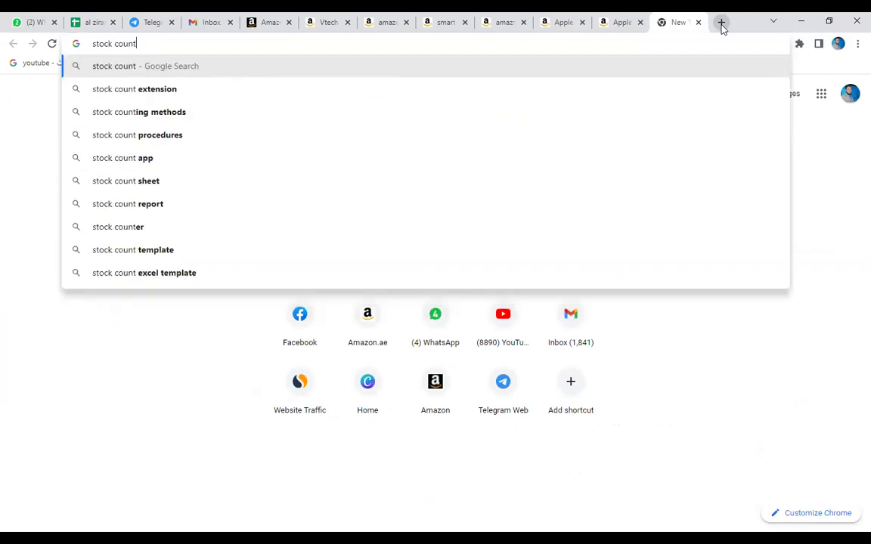
{"action": "key", "text": "Return"}
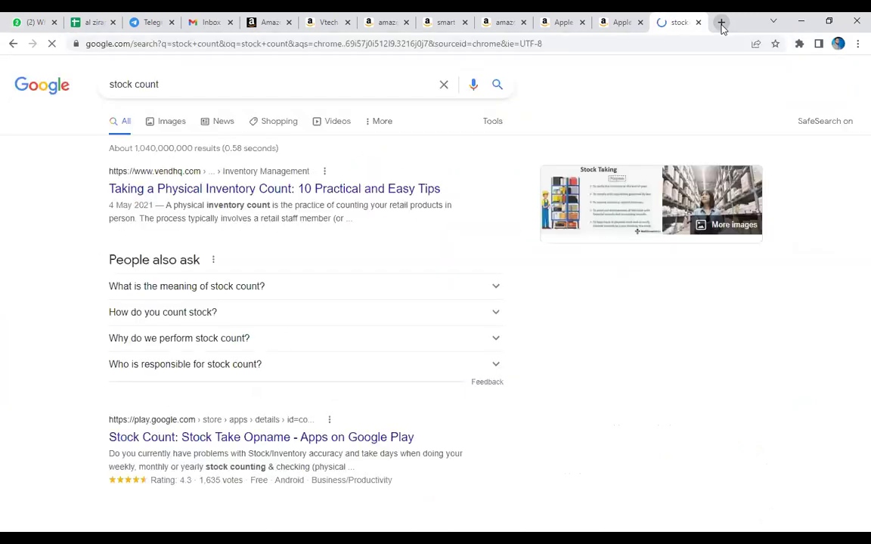
{"action": "scroll", "coordinate": [290, 300], "scroll_direction": "down", "scroll_amount": 2}
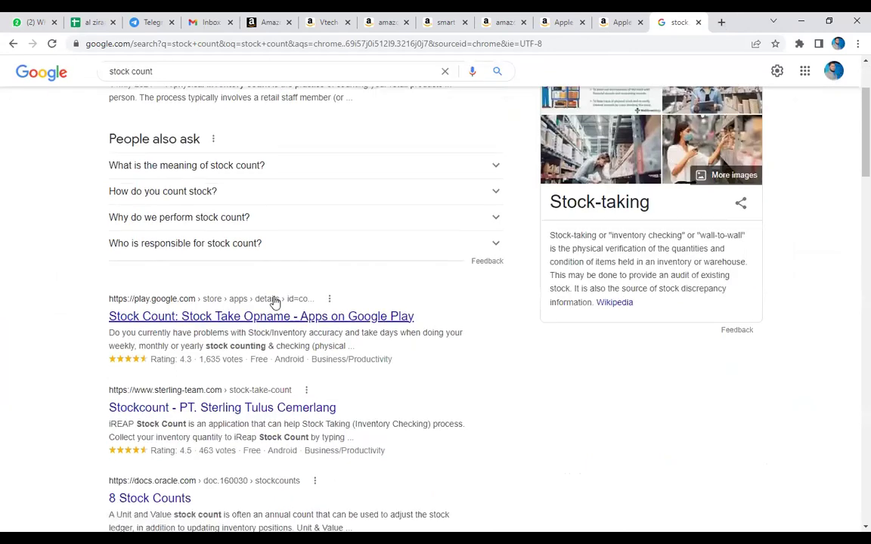
{"action": "left_click", "coordinate": [276, 316]}
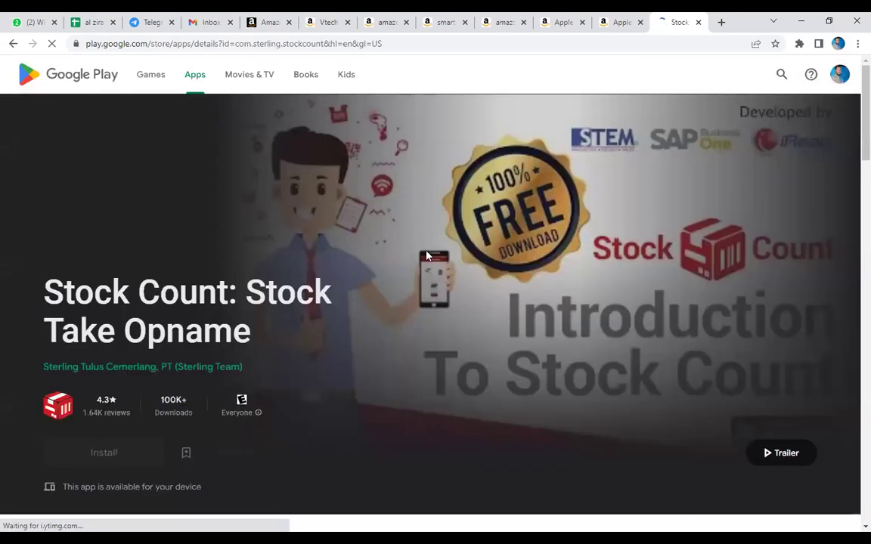
{"action": "left_click", "coordinate": [11, 43]}
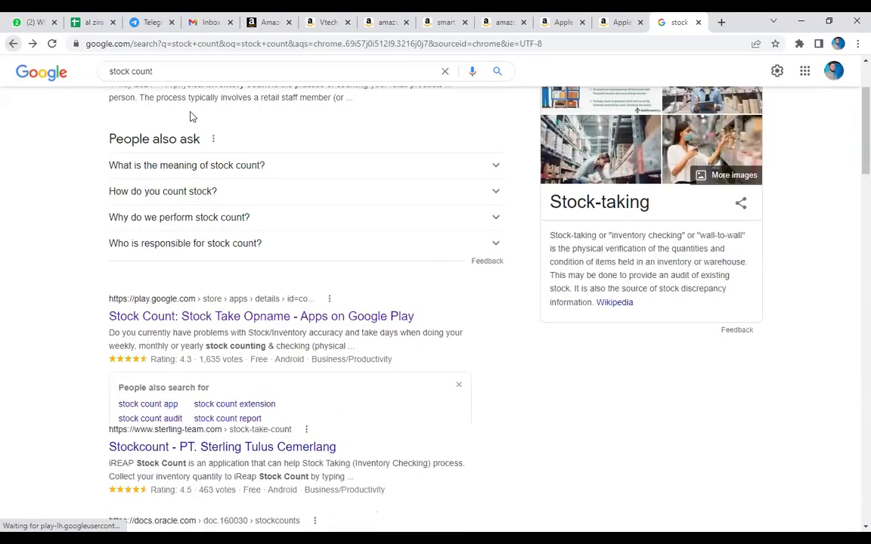
Refine the search to 'stock count amazon' and open the Online Seller Addon store page.
{"action": "left_click", "coordinate": [178, 73]}
{"action": "type", "text": "amazon"}
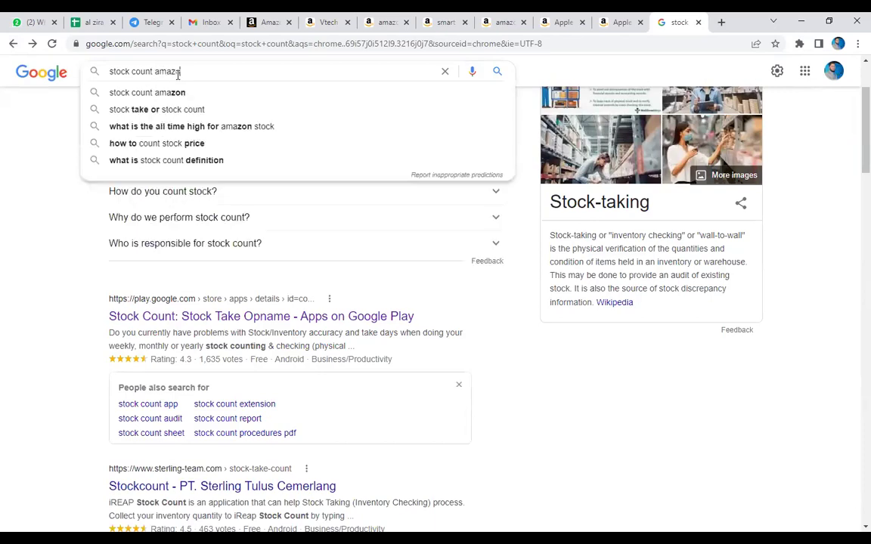
{"action": "key", "text": "Return"}
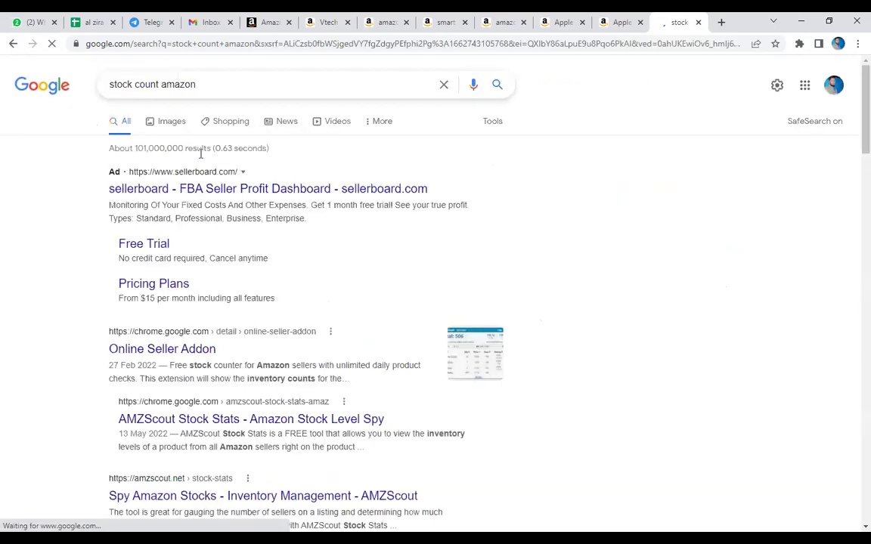
{"action": "left_click", "coordinate": [193, 349]}
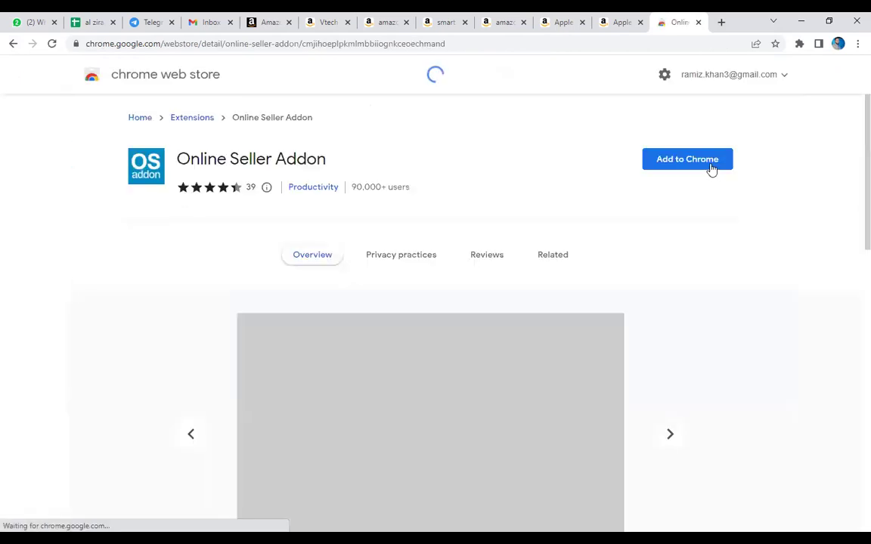
Add the Online Seller Addon to Chrome, retrying the install after checking extensions.
{"action": "left_click", "coordinate": [711, 169]}
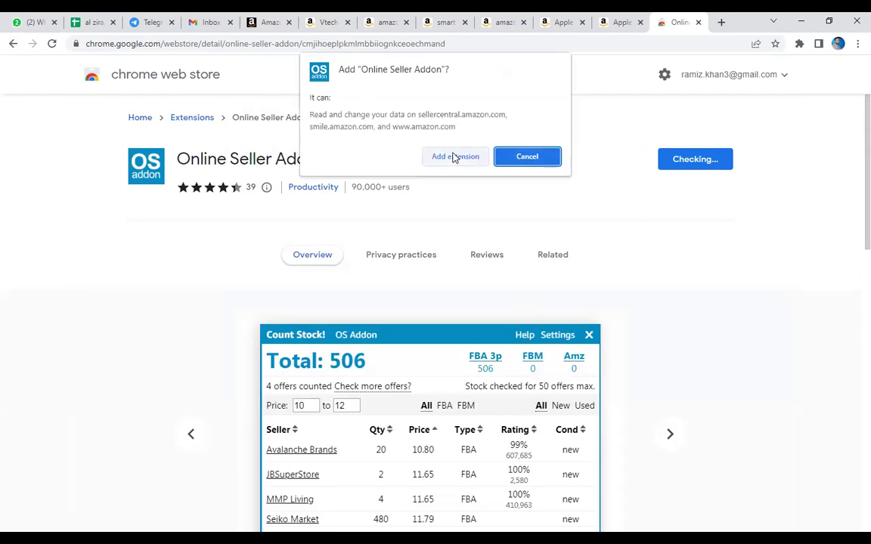
{"action": "left_click", "coordinate": [455, 157]}
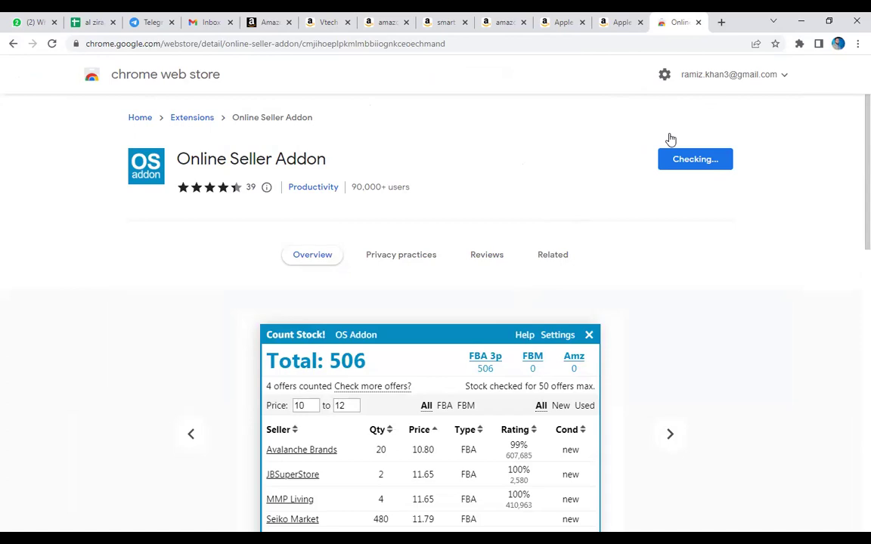
{"action": "key", "text": "alt+Left"}
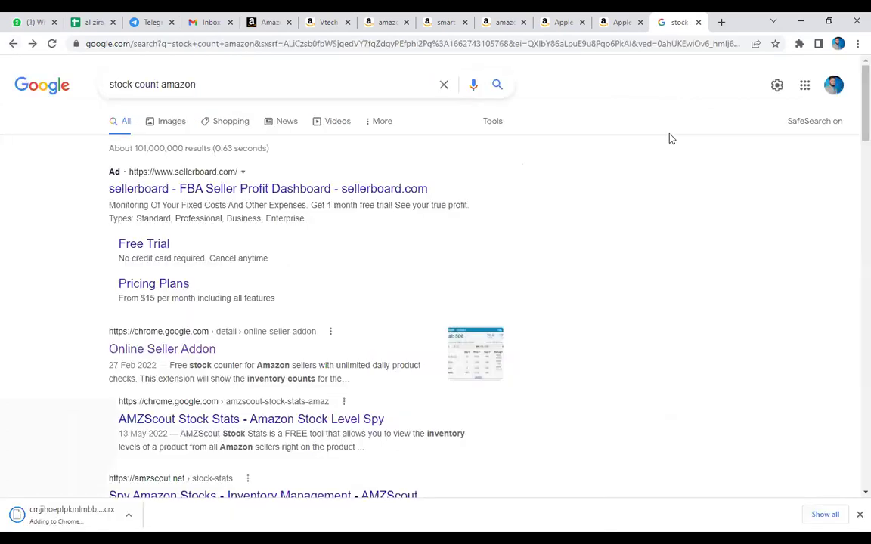
{"action": "left_click", "coordinate": [800, 46]}
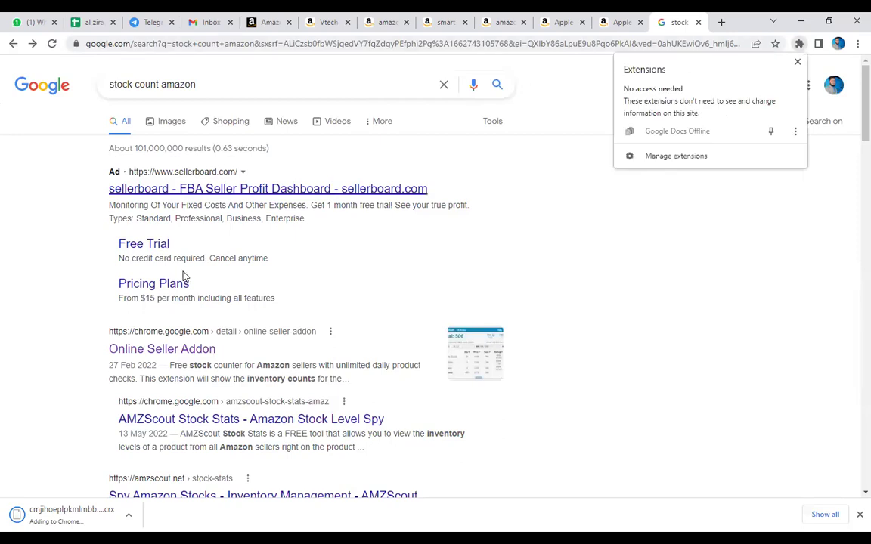
{"action": "left_click", "coordinate": [192, 350]}
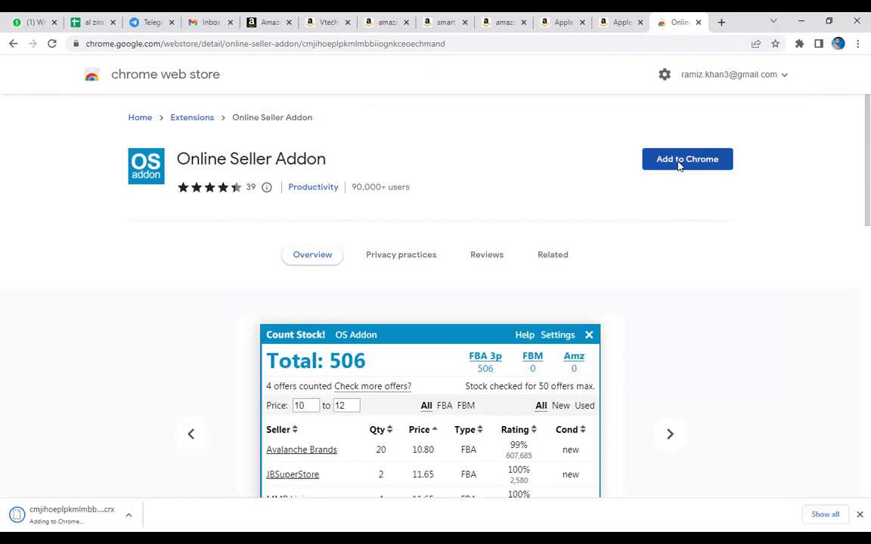
{"action": "left_click", "coordinate": [681, 167]}
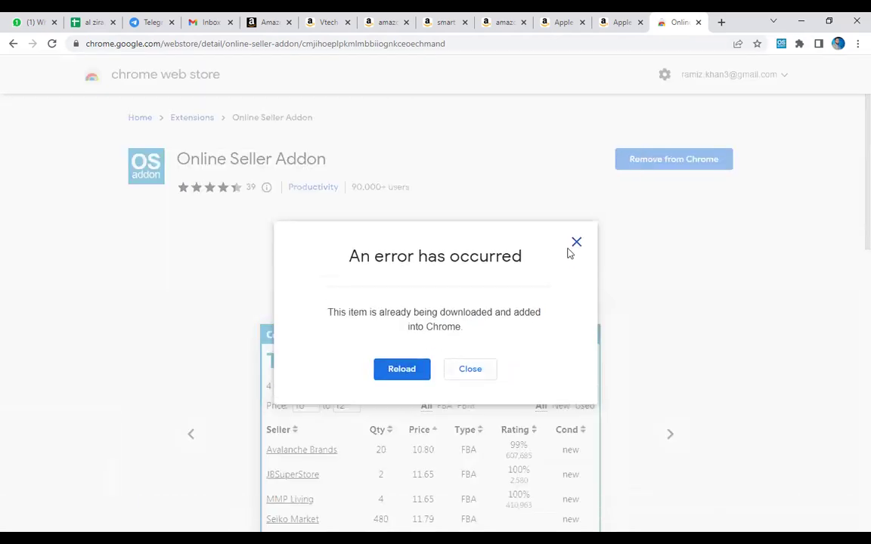
Run the Online Seller Addon stock counter on the AirPods Pro page and pin it.
{"action": "left_click", "coordinate": [618, 22]}
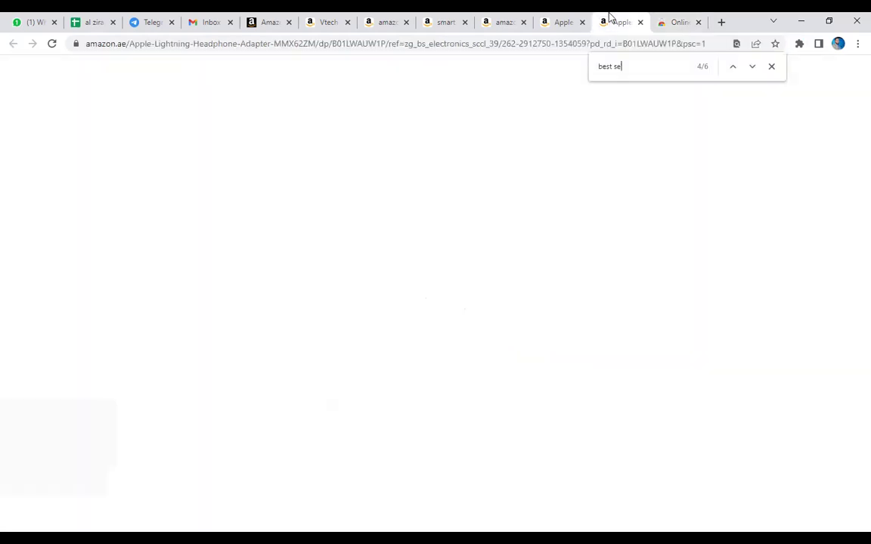
{"action": "left_click", "coordinate": [799, 44]}
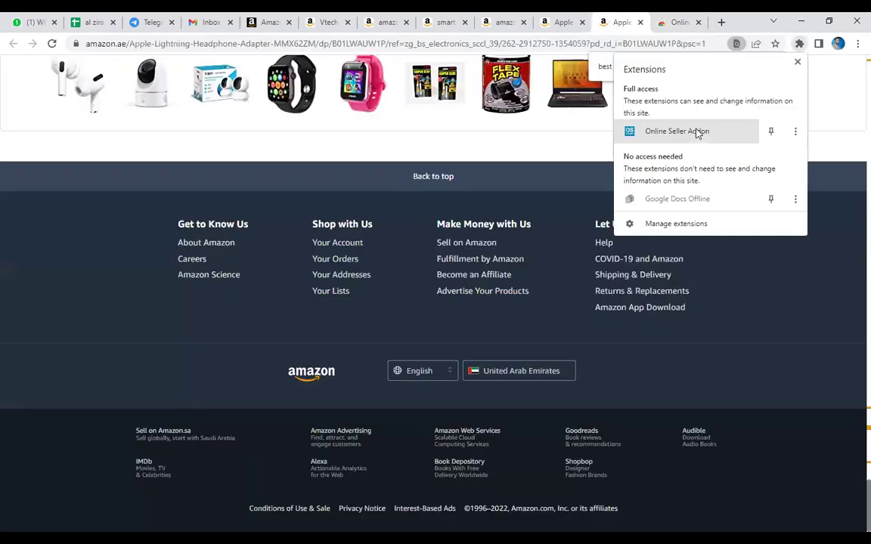
{"action": "left_click", "coordinate": [684, 132]}
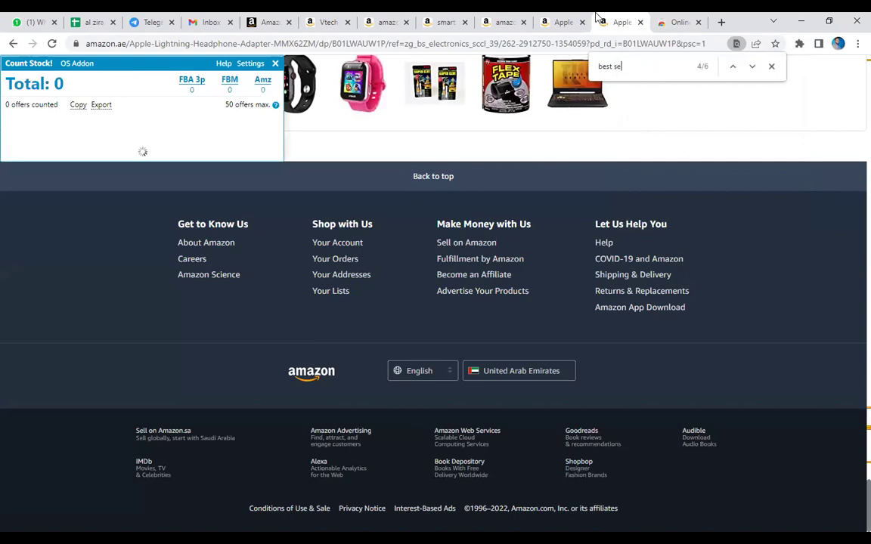
{"action": "left_click", "coordinate": [540, 17]}
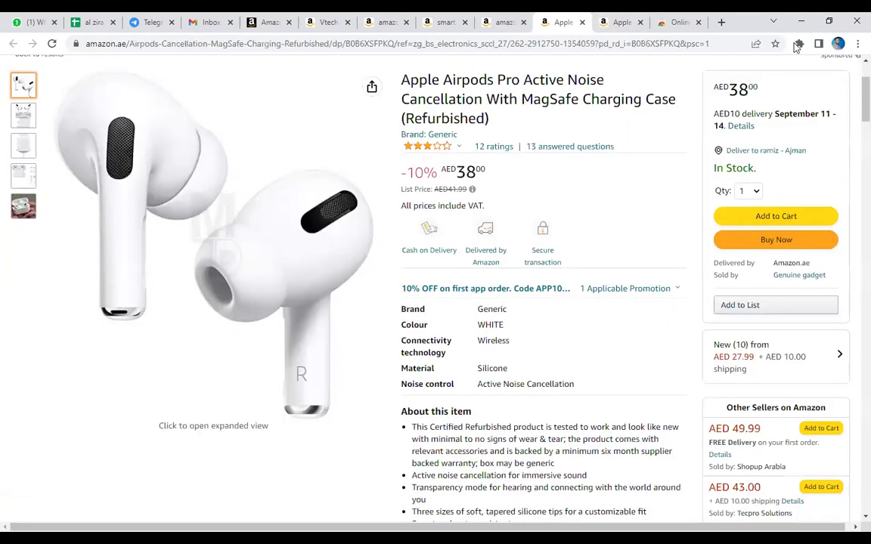
{"action": "left_click", "coordinate": [799, 44]}
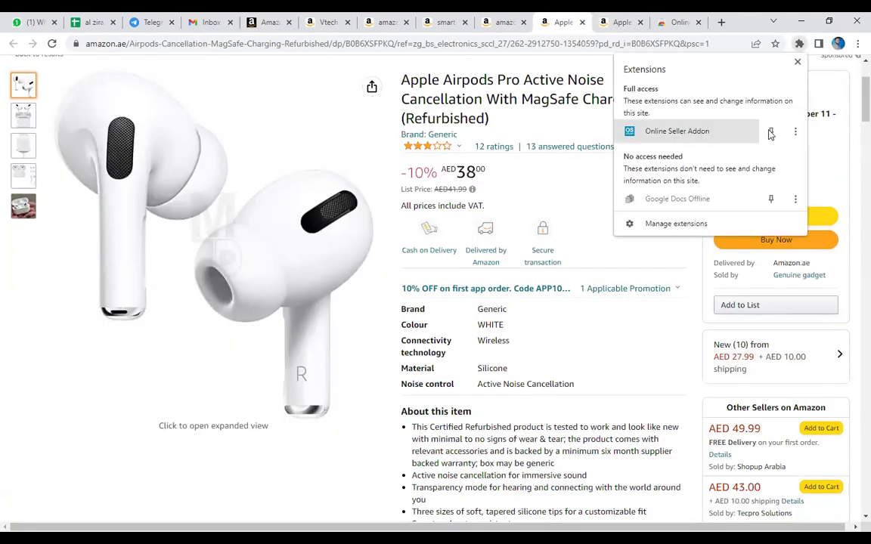
{"action": "left_click", "coordinate": [794, 131]}
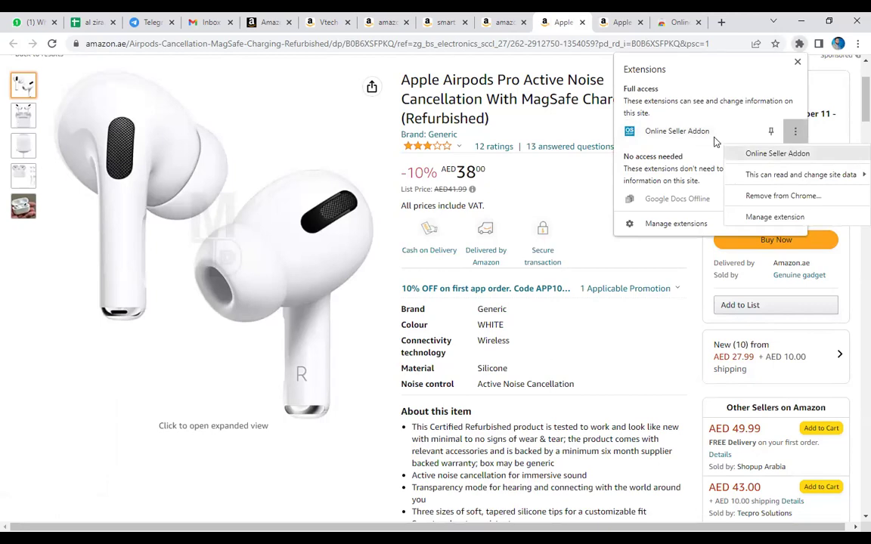
{"action": "left_click", "coordinate": [713, 139]}
{"action": "left_click", "coordinate": [713, 138]}
{"action": "left_click", "coordinate": [800, 44]}
{"action": "left_click", "coordinate": [771, 133]}
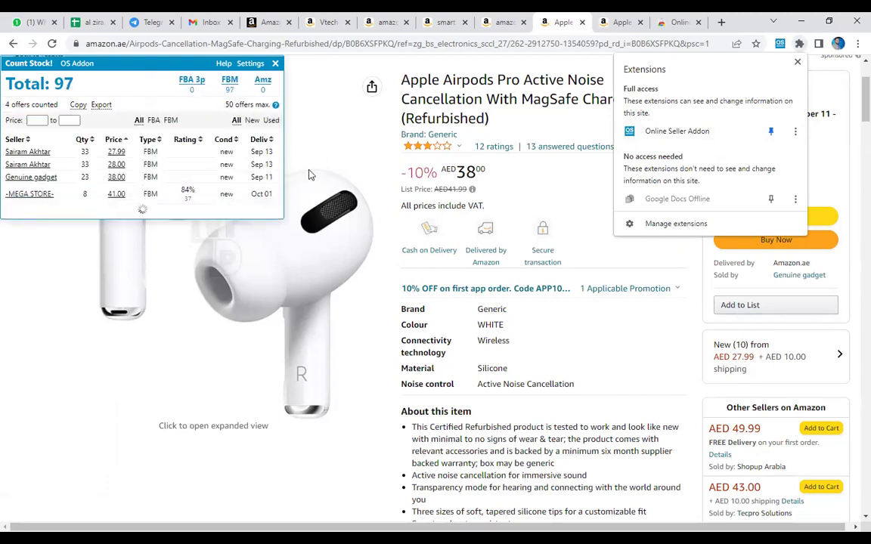
{"action": "left_click", "coordinate": [223, 131]}
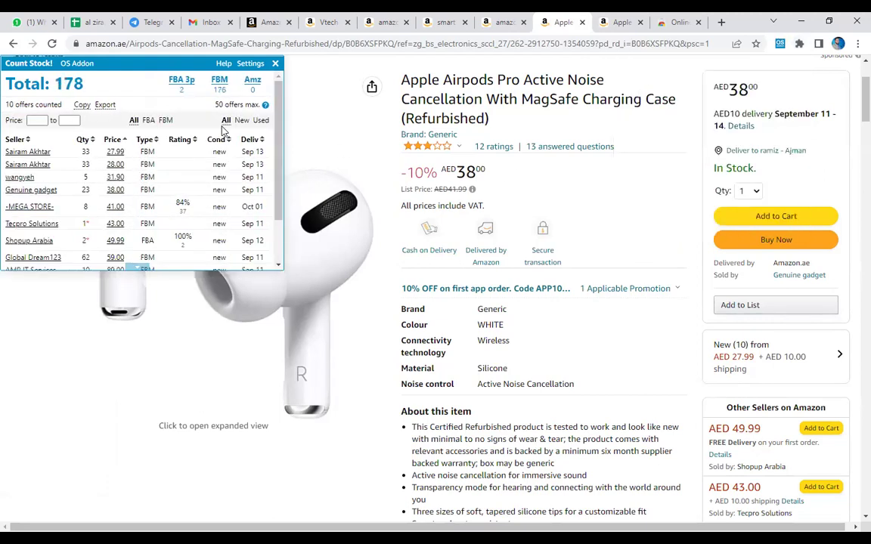
Highlight the 178 total, seller quantity 33, FBM types and FBM count 176.
{"action": "double_click", "coordinate": [70, 87]}
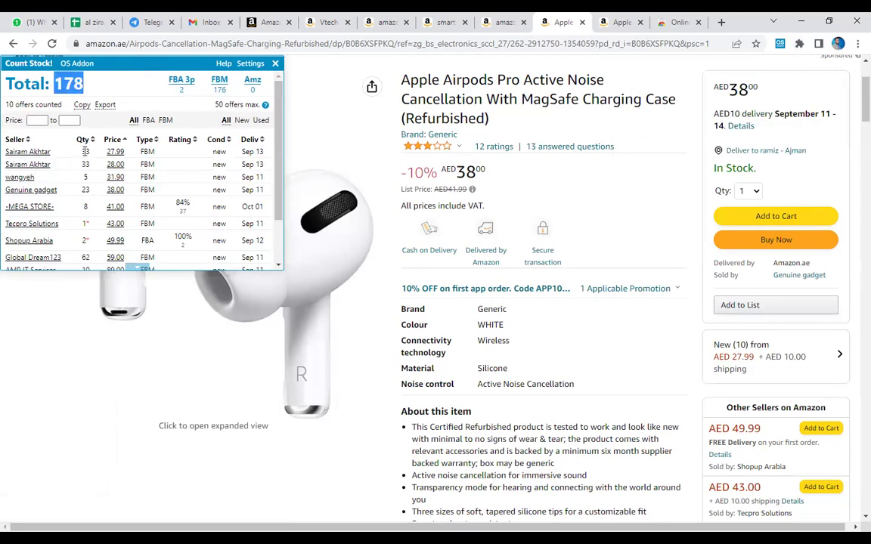
{"action": "double_click", "coordinate": [85, 151]}
{"action": "double_click", "coordinate": [148, 152]}
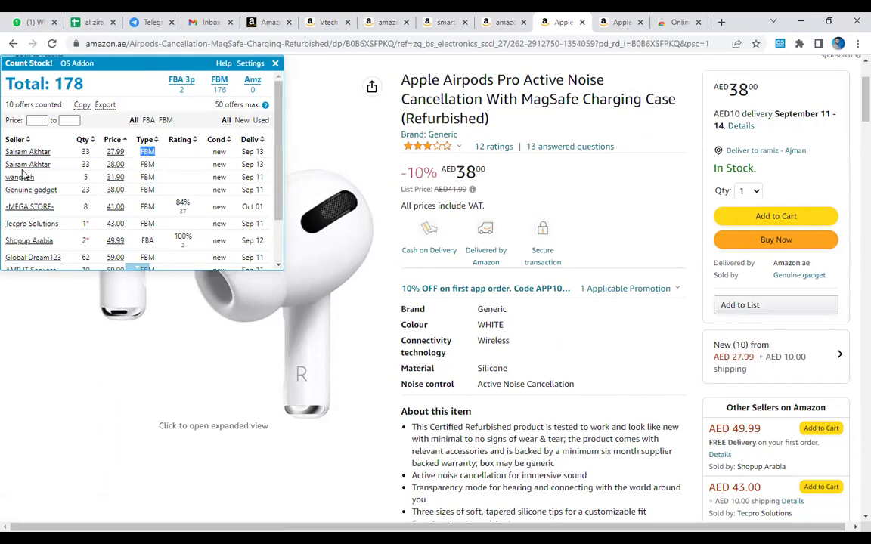
{"action": "double_click", "coordinate": [148, 164]}
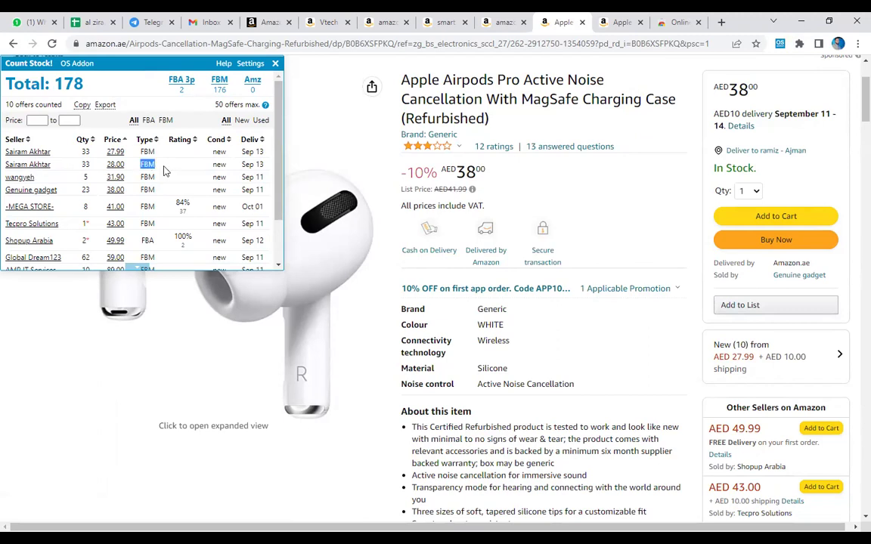
{"action": "left_click", "coordinate": [181, 92]}
{"action": "double_click", "coordinate": [220, 89]}
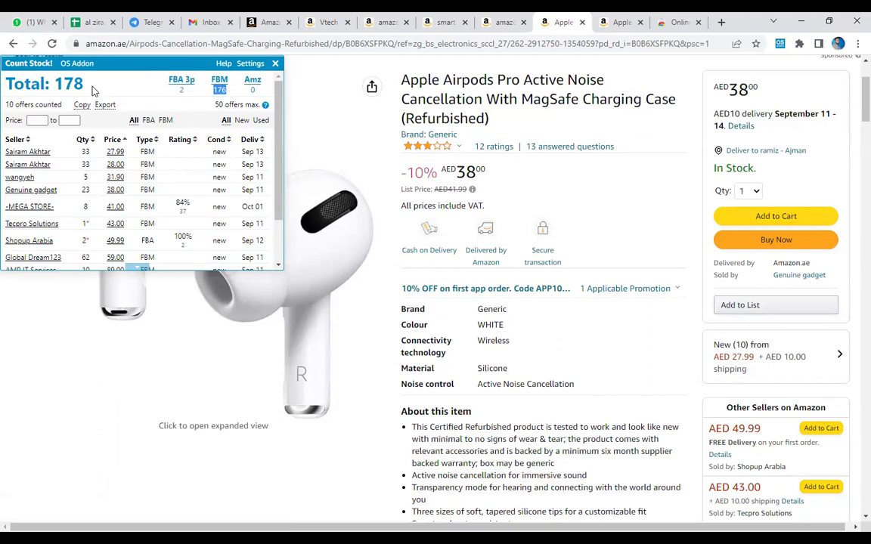
{"action": "triple_click", "coordinate": [68, 75]}
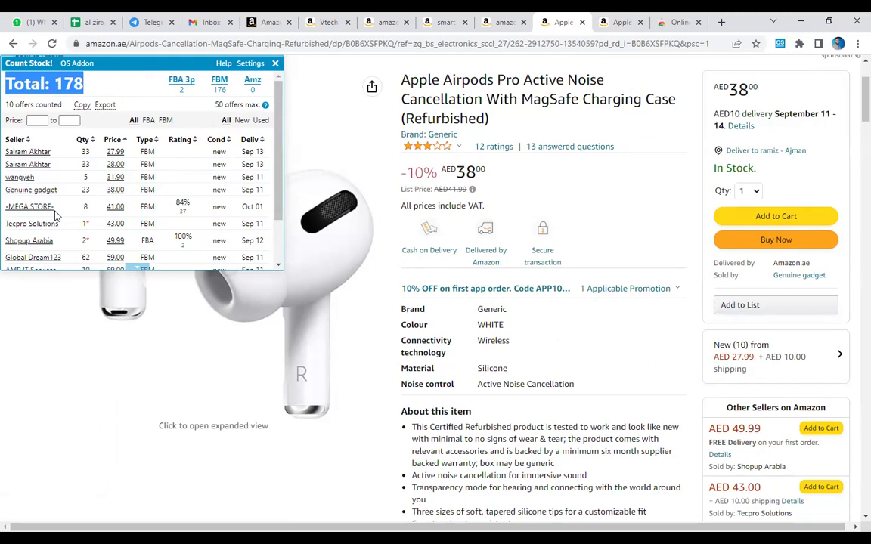
{"action": "scroll", "coordinate": [54, 216], "scroll_direction": "down", "scroll_amount": 2}
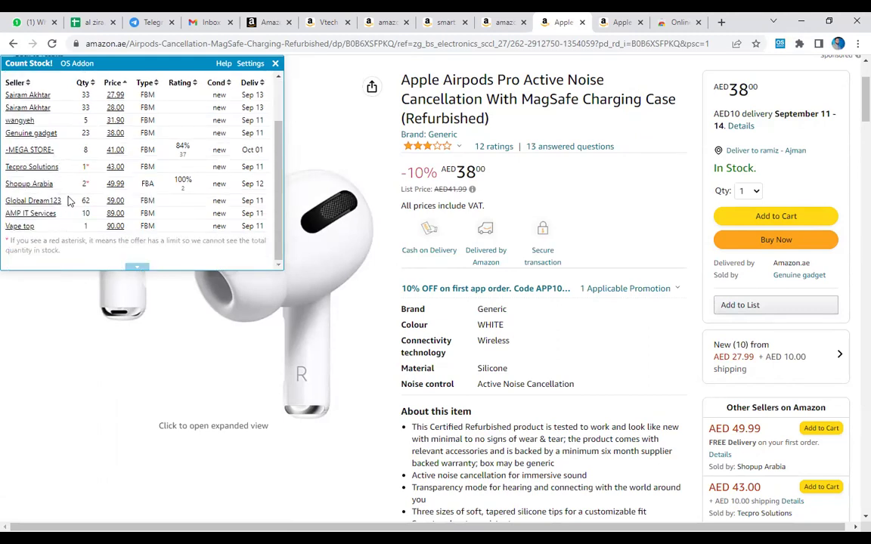
{"action": "scroll", "coordinate": [68, 200], "scroll_direction": "up", "scroll_amount": 2}
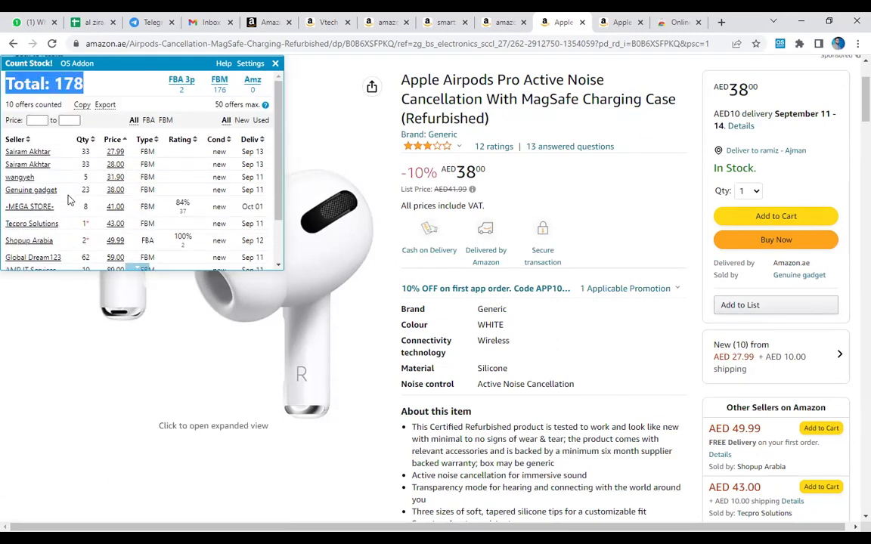
{"action": "left_click", "coordinate": [252, 91]}
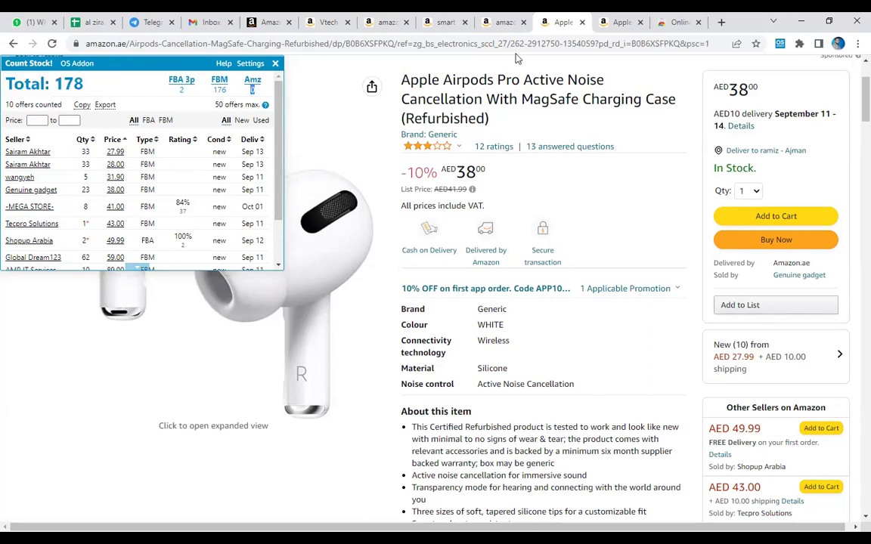
{"action": "left_click", "coordinate": [508, 22]}
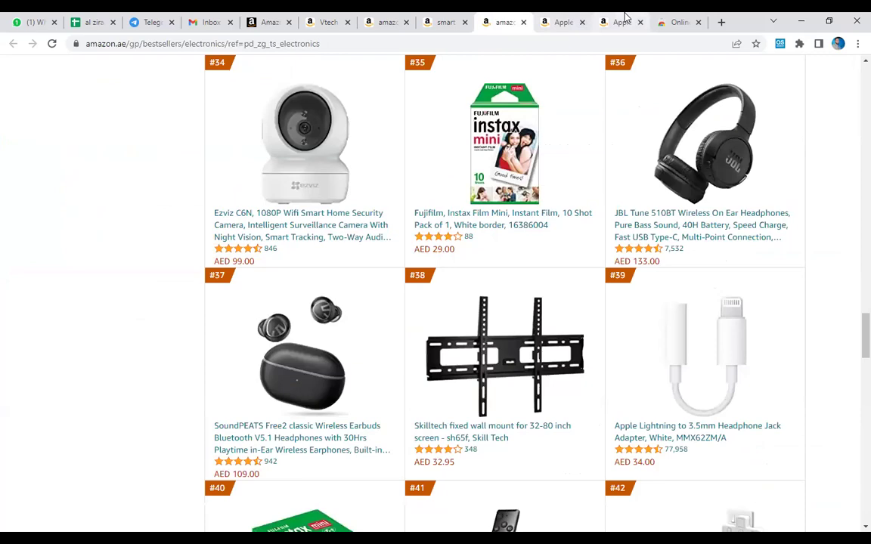
Review the Lightning adapter's 14-unit stock by iSTYLE FBA and Amazon AMZ sellers, then close its tab.
{"action": "left_click", "coordinate": [620, 22]}
{"action": "scroll", "coordinate": [627, 156], "scroll_direction": "up", "scroll_amount": 15}
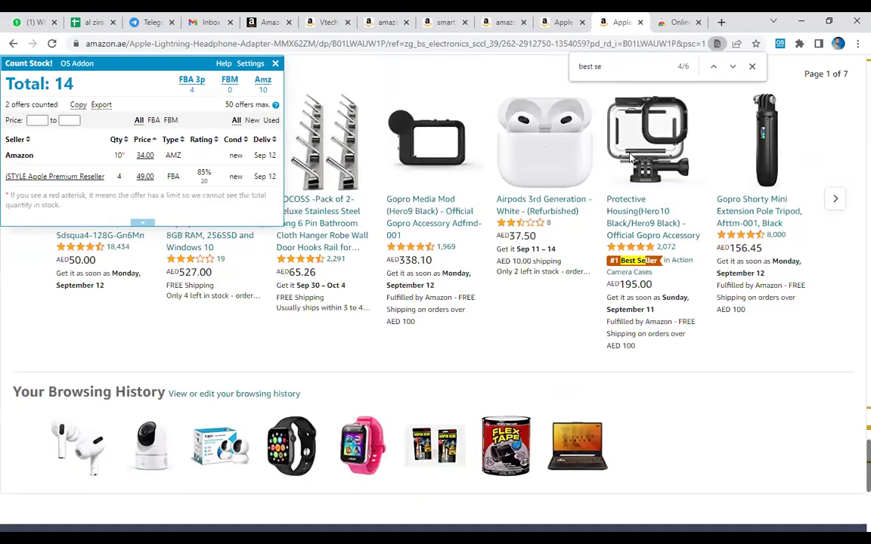
{"action": "scroll", "coordinate": [450, 132], "scroll_direction": "up", "scroll_amount": 20}
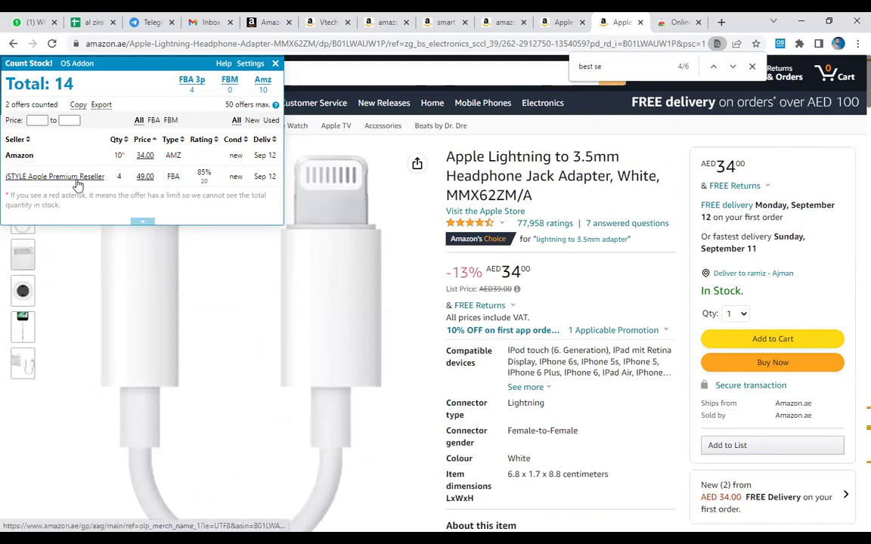
{"action": "double_click", "coordinate": [174, 175]}
{"action": "double_click", "coordinate": [173, 154]}
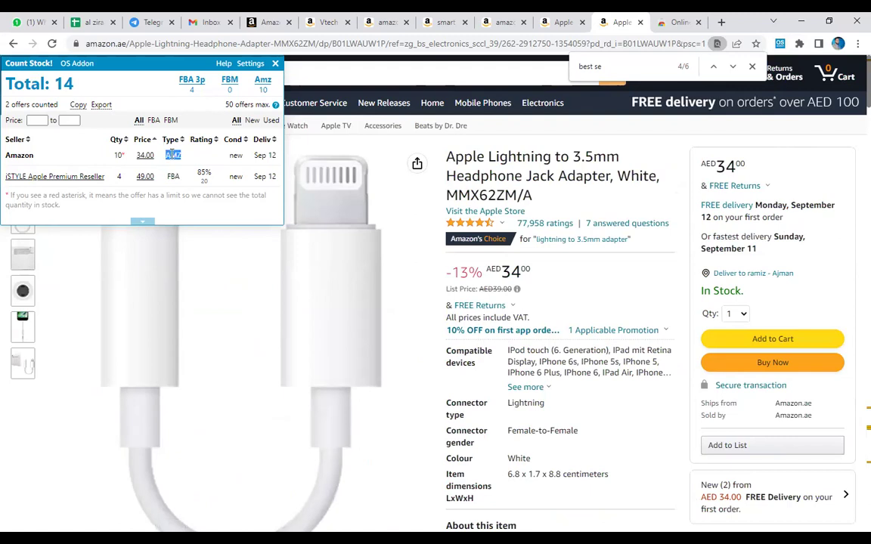
{"action": "left_click", "coordinate": [60, 84]}
{"action": "left_click", "coordinate": [640, 23]}
{"action": "left_click", "coordinate": [561, 20]}
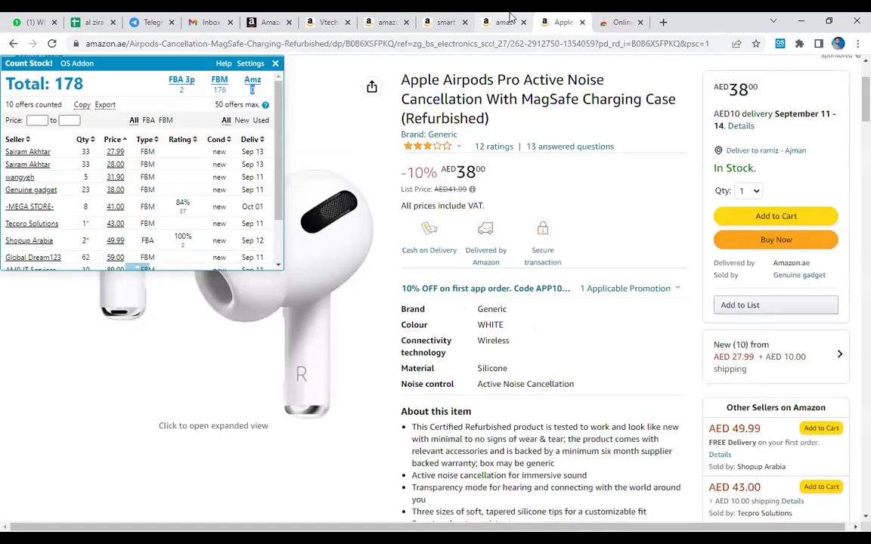
{"action": "left_click", "coordinate": [511, 17]}
Check the UGREEN HDMI cable's stock in a new tab, then close it.
{"action": "scroll", "coordinate": [517, 159], "scroll_direction": "down", "scroll_amount": 2}
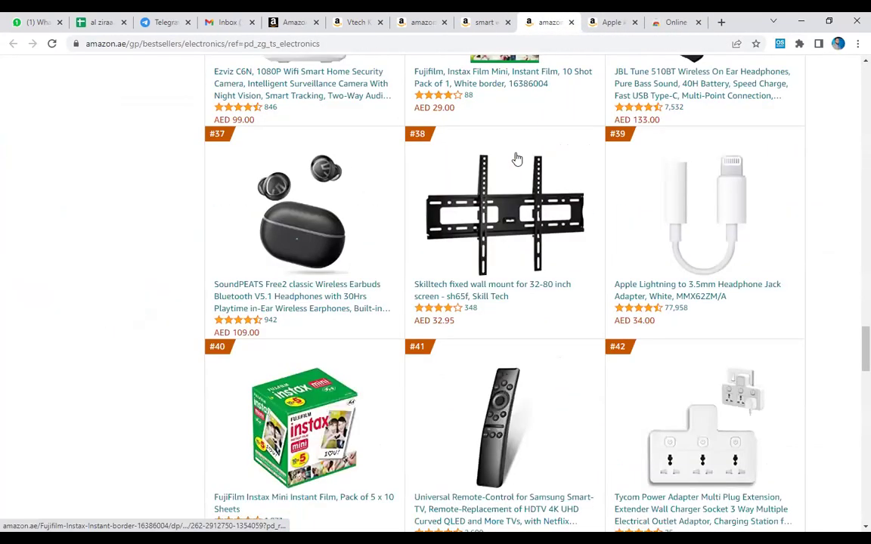
{"action": "scroll", "coordinate": [517, 159], "scroll_direction": "down", "scroll_amount": 1}
{"action": "scroll", "coordinate": [518, 158], "scroll_direction": "down", "scroll_amount": 7}
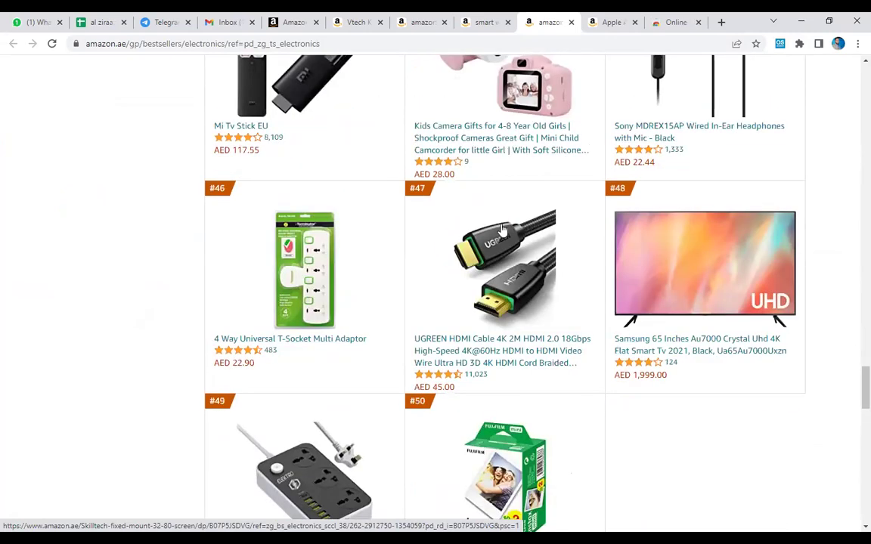
{"action": "scroll", "coordinate": [440, 257], "scroll_direction": "down", "scroll_amount": 1}
{"action": "right_click", "coordinate": [508, 284]}
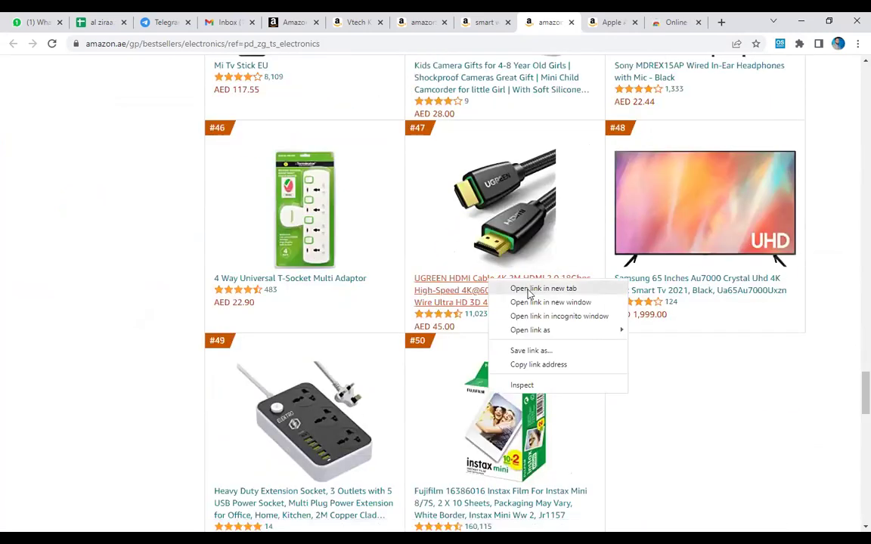
{"action": "left_click", "coordinate": [529, 289]}
{"action": "key", "text": "ctrl+Tab"}
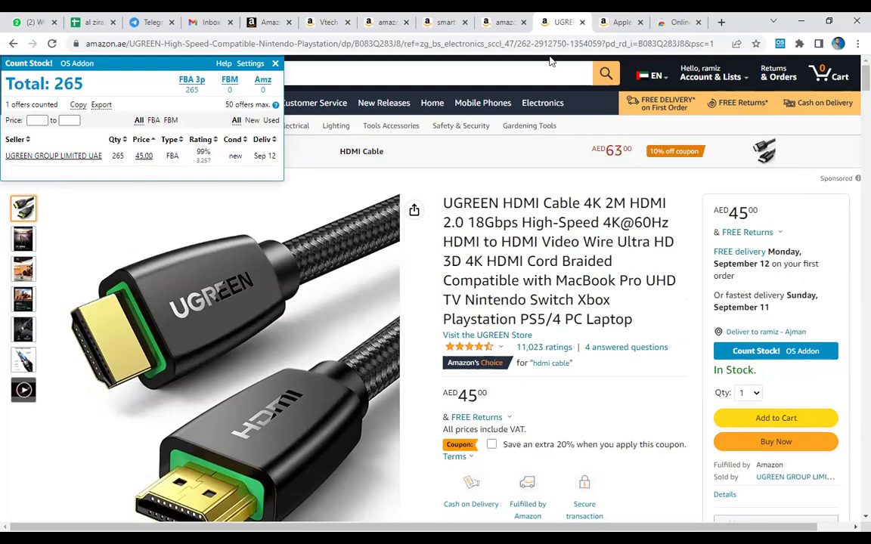
{"action": "left_click", "coordinate": [583, 25]}
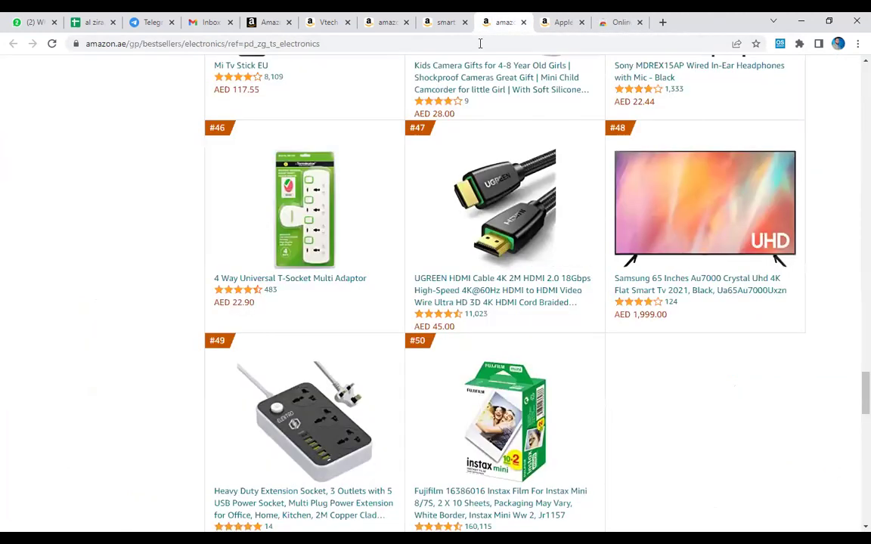
{"action": "left_click", "coordinate": [444, 22]}
{"action": "left_click", "coordinate": [503, 20]}
Open the extension socket in a new tab, view its stock count, and close it.
{"action": "scroll", "coordinate": [572, 227], "scroll_direction": "down", "scroll_amount": 5}
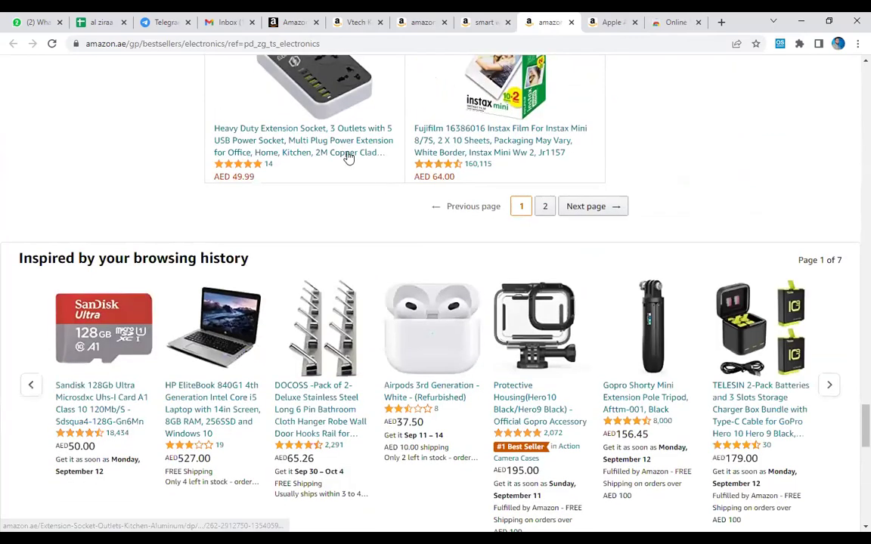
{"action": "right_click", "coordinate": [346, 143]}
{"action": "left_click", "coordinate": [371, 153]}
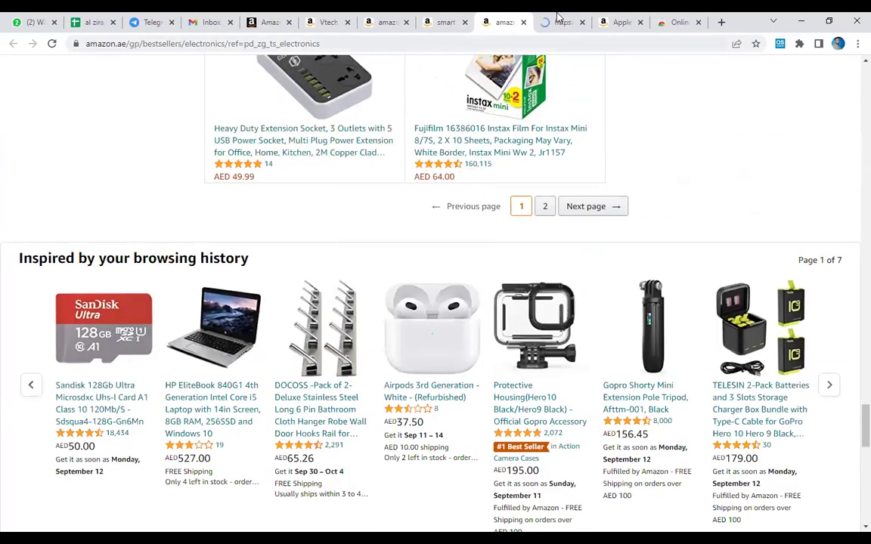
{"action": "left_click", "coordinate": [561, 22]}
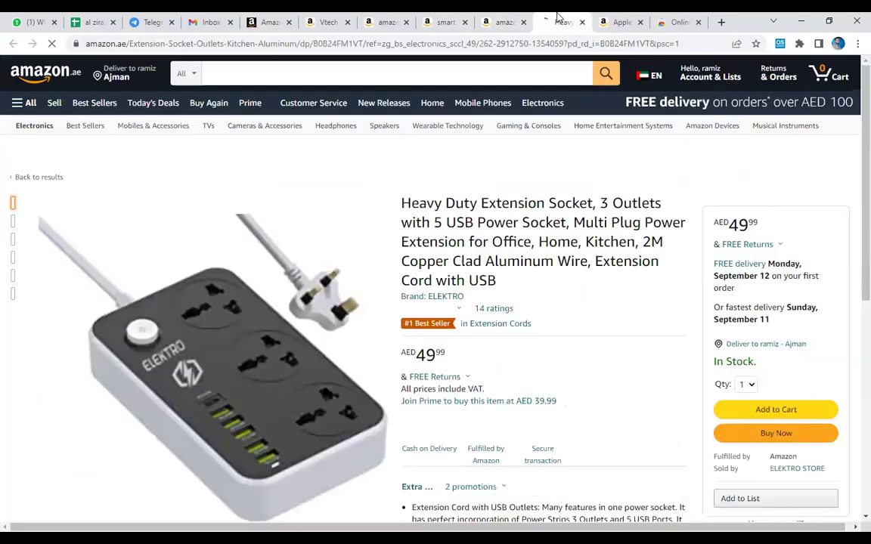
{"action": "left_click", "coordinate": [781, 46]}
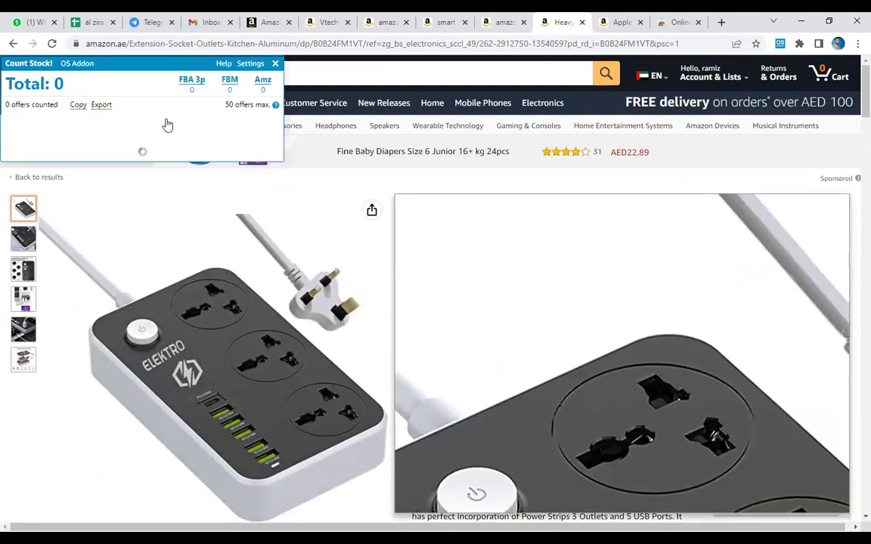
{"action": "left_click", "coordinate": [275, 63]}
{"action": "left_click", "coordinate": [505, 22]}
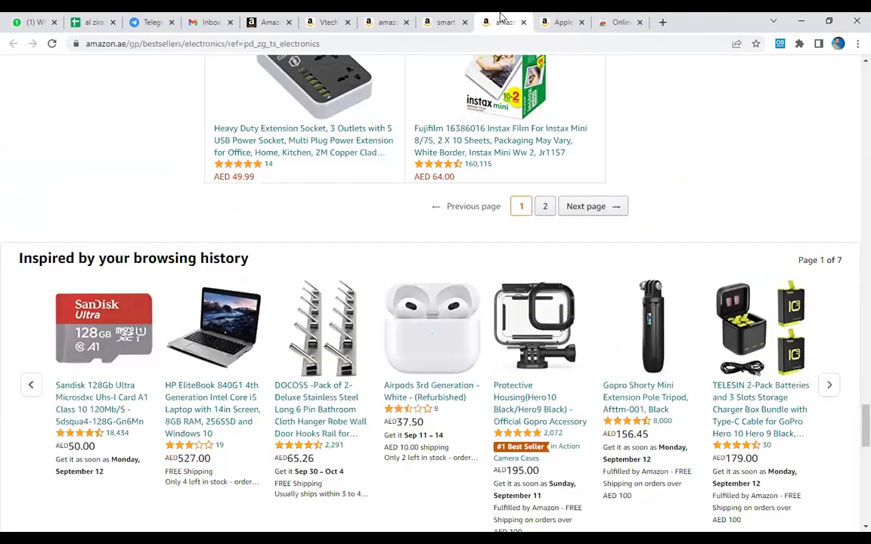
Load best sellers page 2, return to the AirPods Pro tab, then switch to Excel.
{"action": "left_click", "coordinate": [545, 206]}
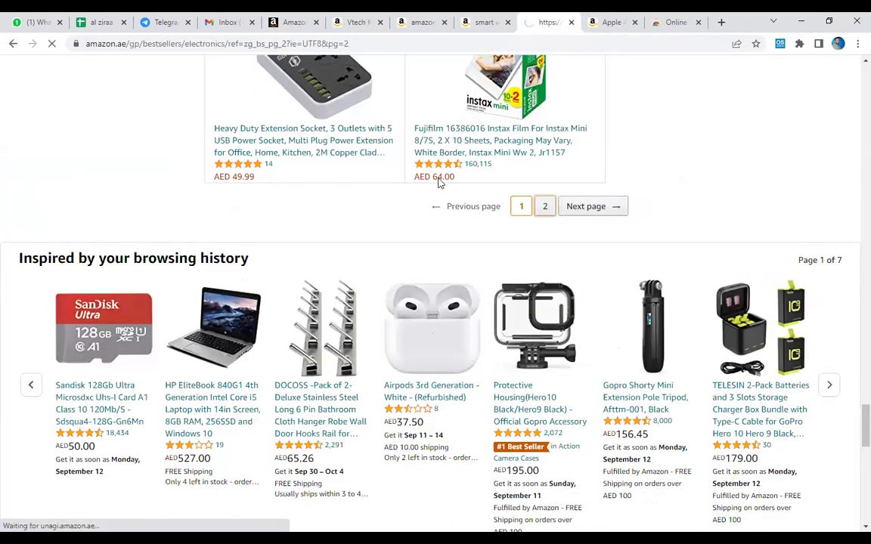
{"action": "scroll", "coordinate": [439, 183], "scroll_direction": "down", "scroll_amount": 3}
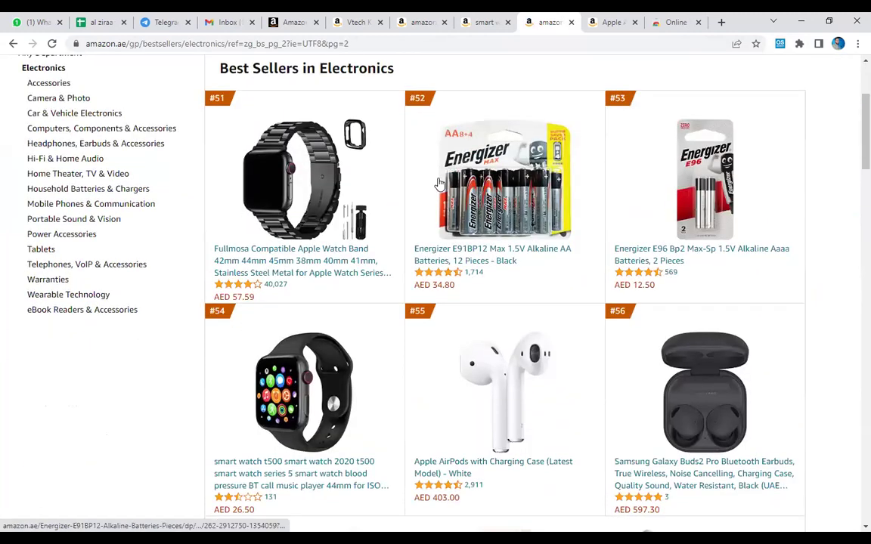
{"action": "key", "text": "ctrl+Tab"}
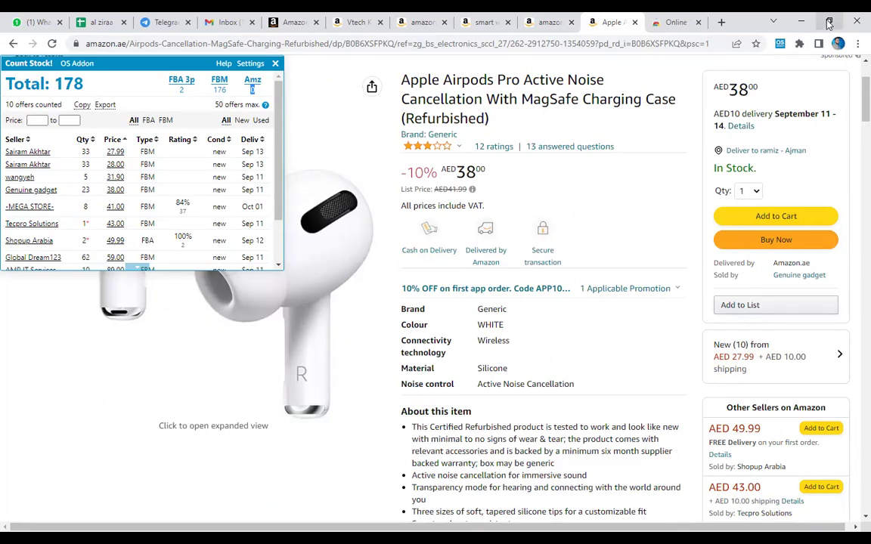
{"action": "left_click", "coordinate": [829, 21]}
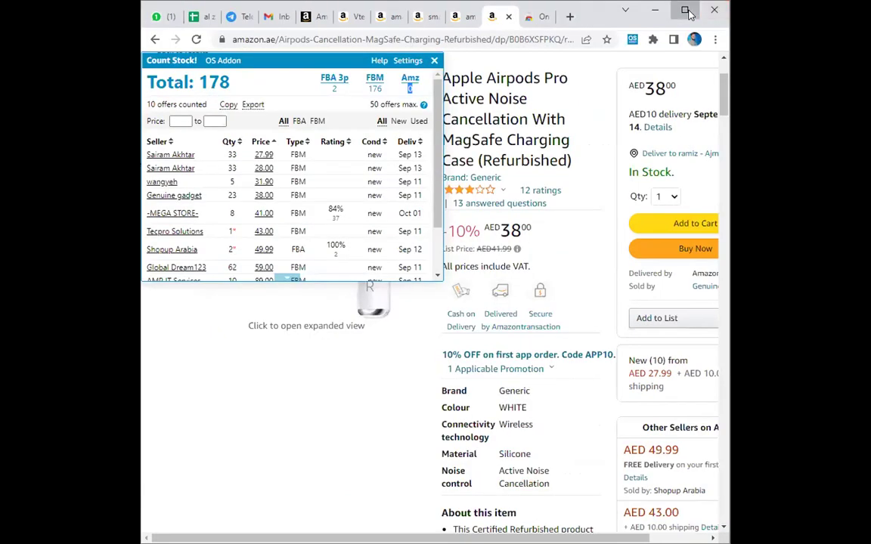
{"action": "left_click", "coordinate": [685, 10]}
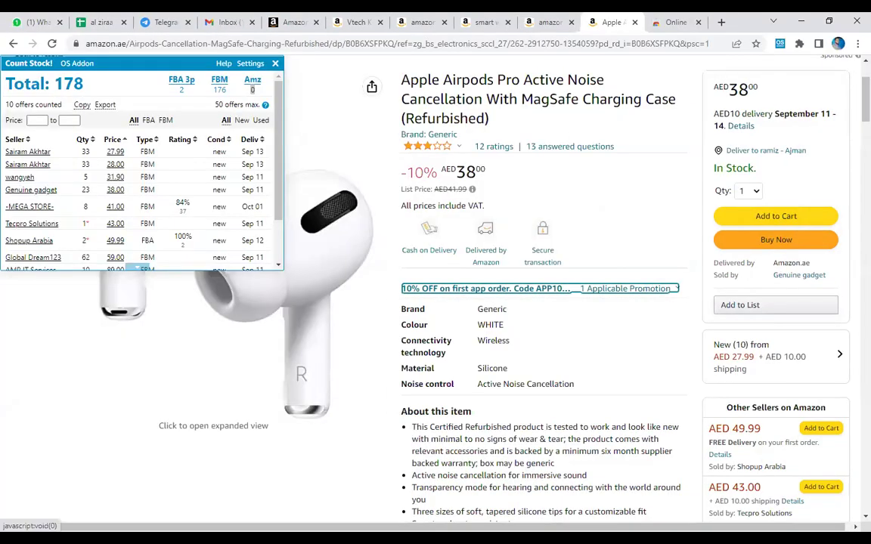
{"action": "key", "text": "alt+Tab"}
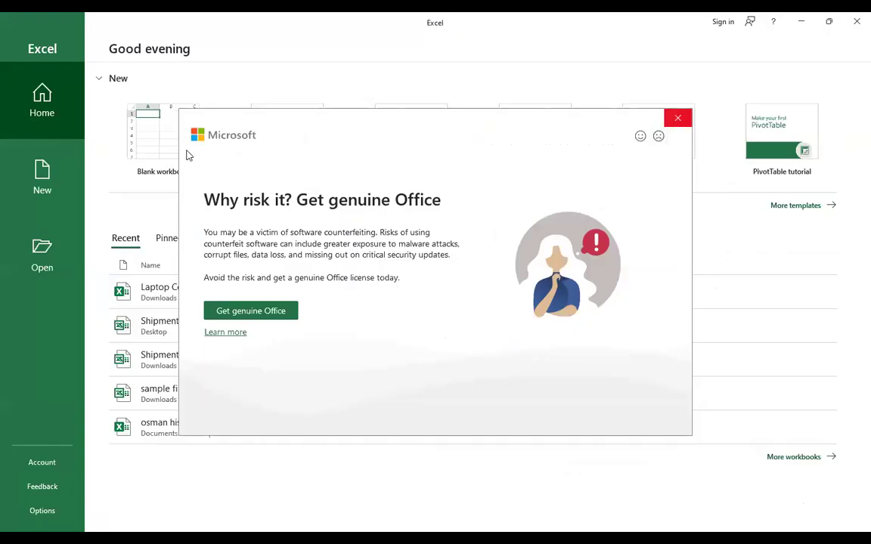
In a new blank workbook, enter 'Stock count' in D3, 'Best Seller Rank' in D4, 30 in E4, and autofit column D.
{"action": "left_click", "coordinate": [185, 173]}
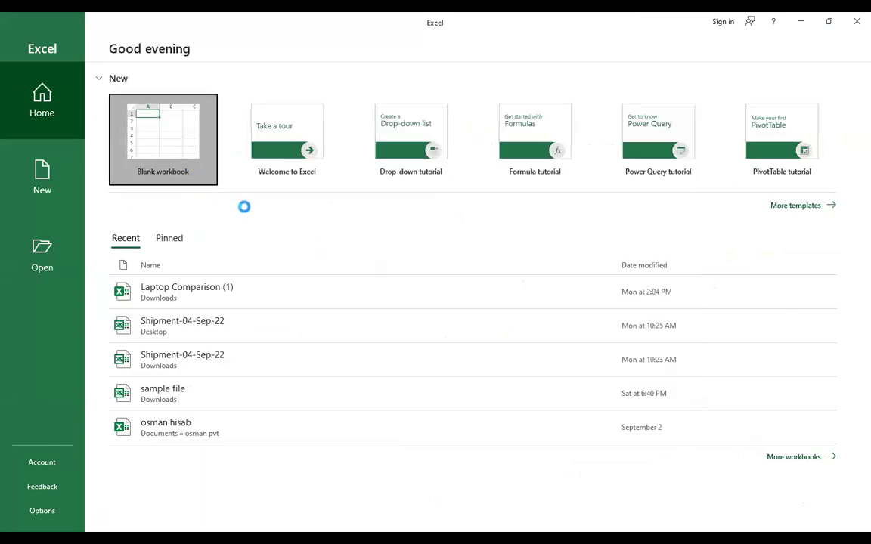
{"action": "left_click", "coordinate": [183, 174]}
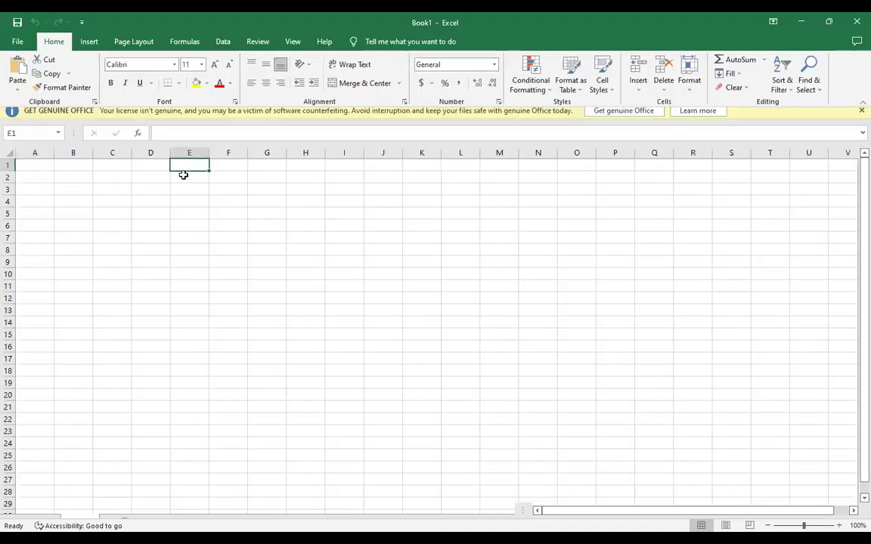
{"action": "left_click", "coordinate": [159, 190]}
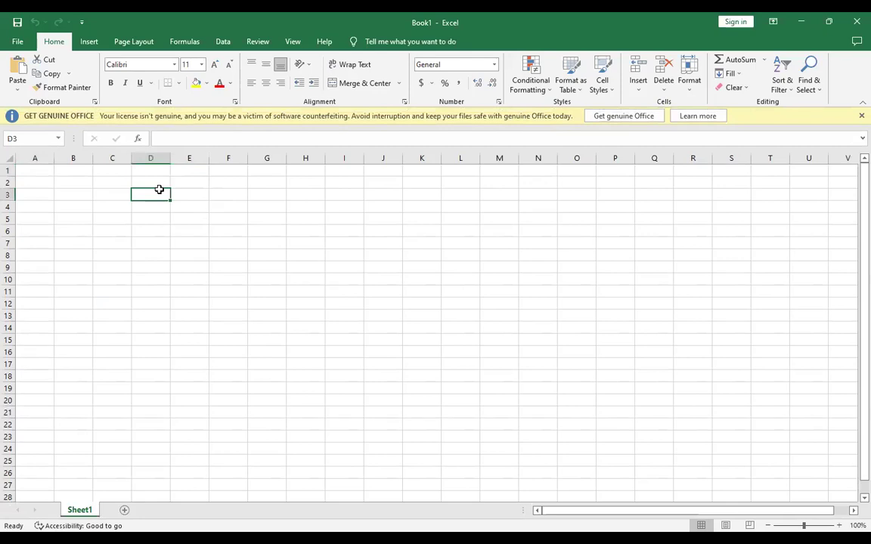
{"action": "type", "text": "Stock count"}
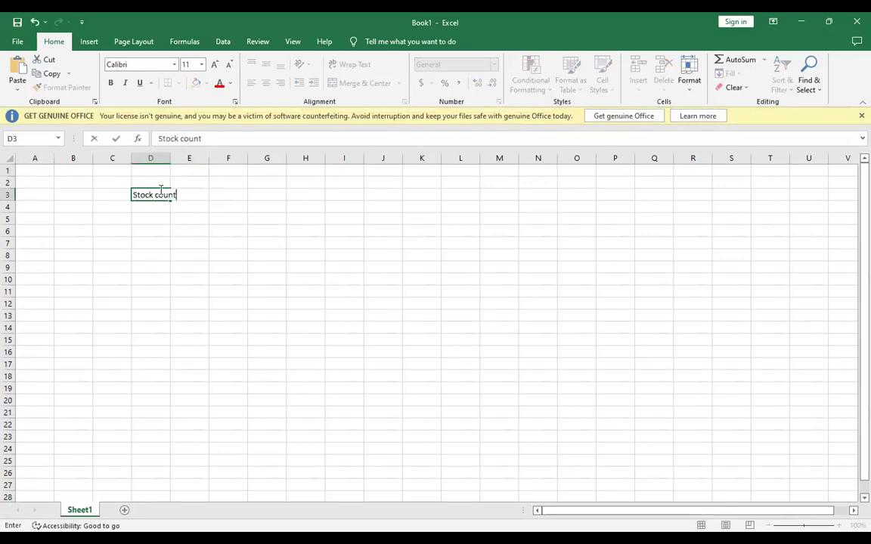
{"action": "key", "text": "Return"}
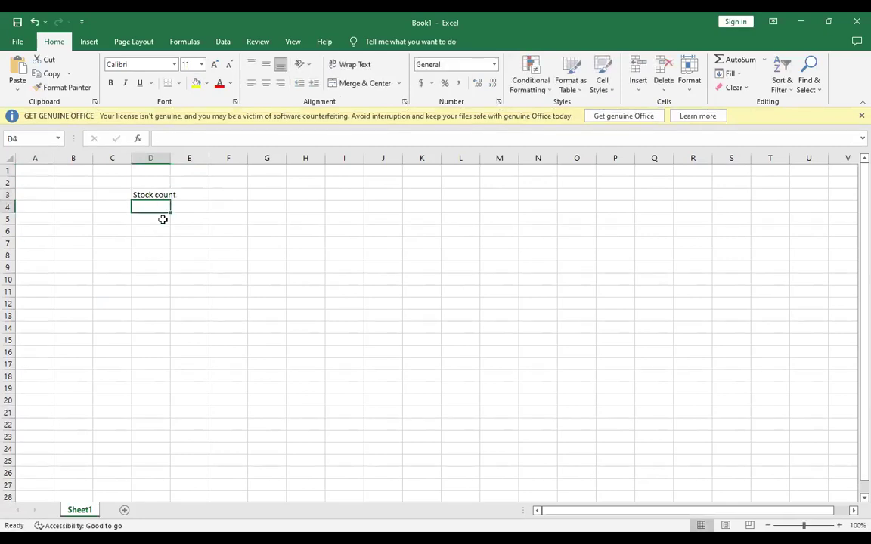
{"action": "type", "text": "Best Seller Rank"}
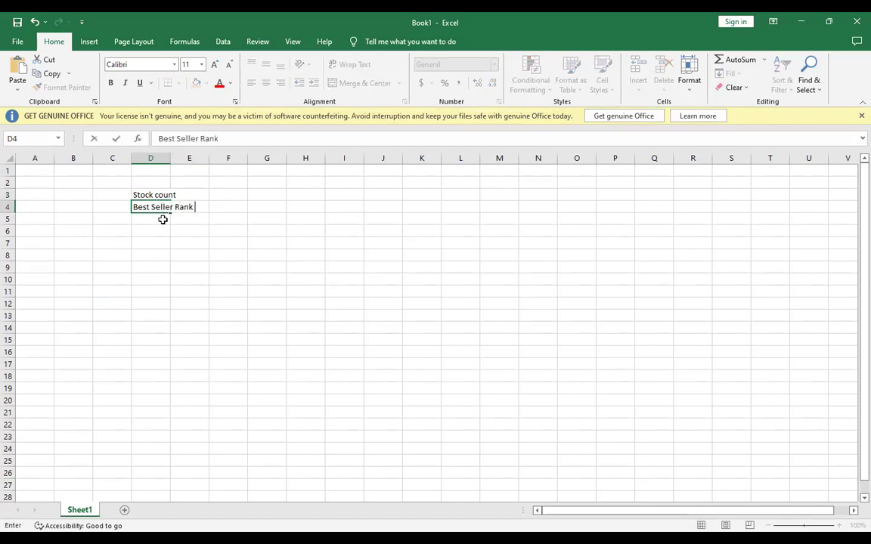
{"action": "key", "text": "Tab"}
{"action": "type", "text": "30"}
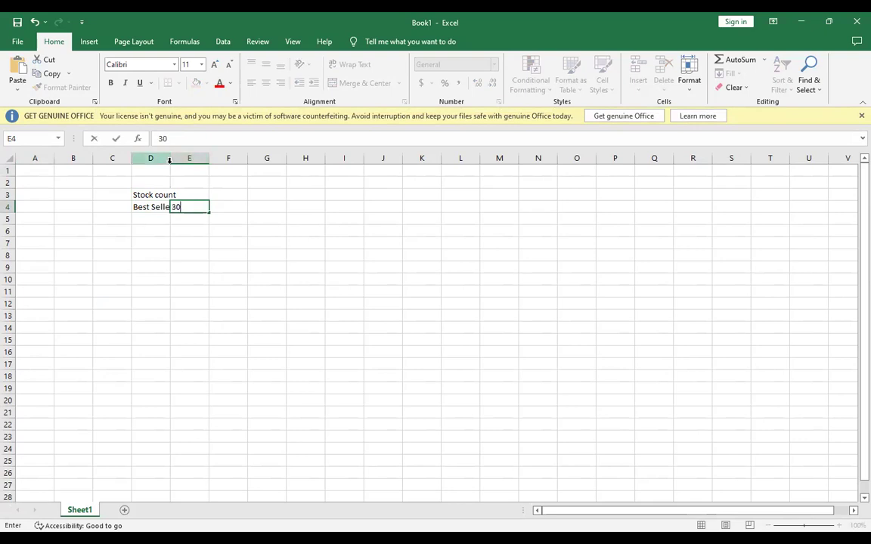
{"action": "double_click", "coordinate": [169, 161]}
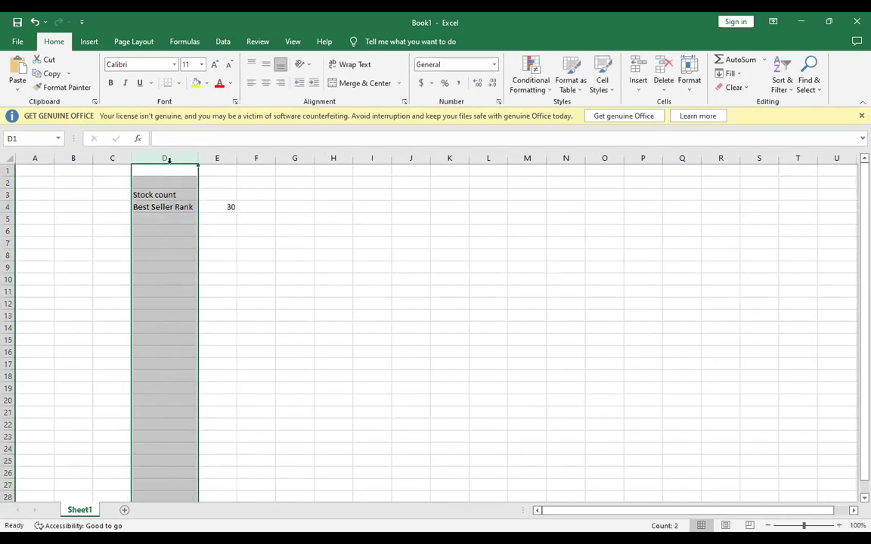
{"action": "left_click", "coordinate": [169, 234]}
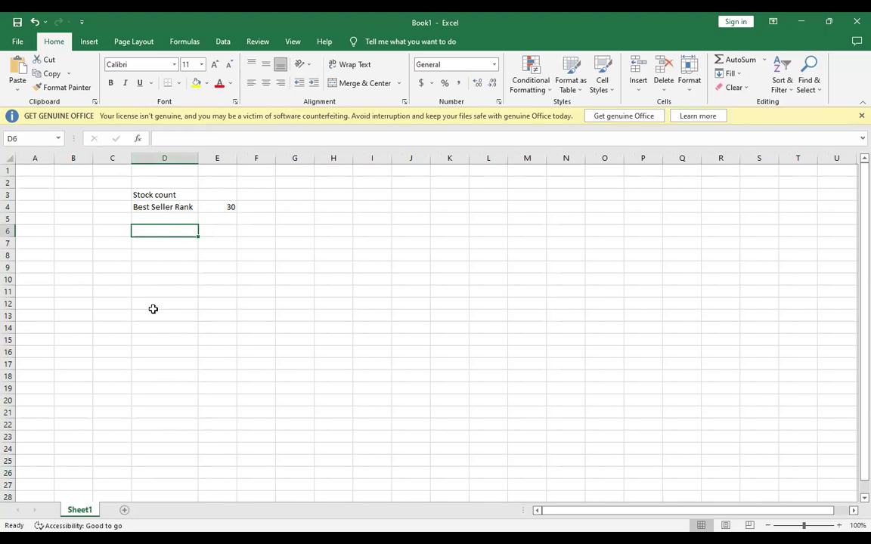
Rename Sheet1 to 'Earpod' and restore the Excel window to a smaller size.
{"action": "right_click", "coordinate": [90, 510]}
{"action": "left_click", "coordinate": [125, 399]}
{"action": "type", "text": "Earpd"}
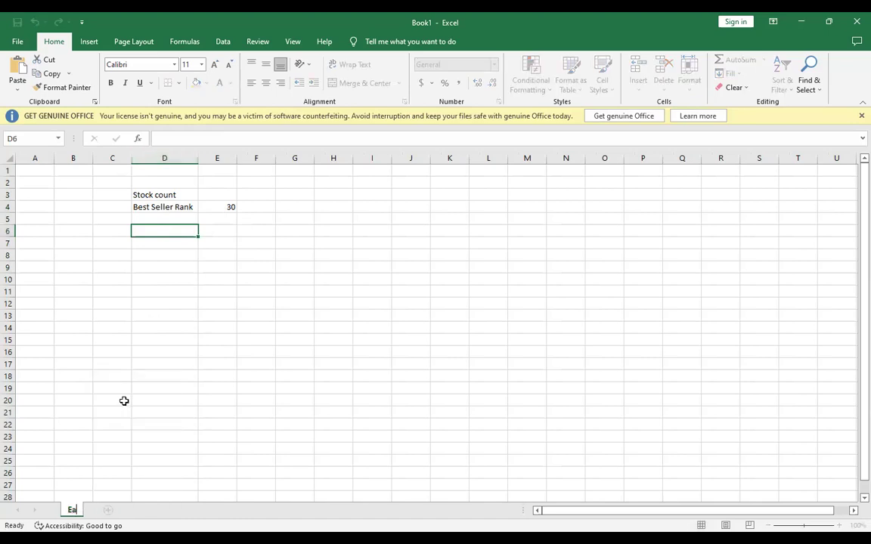
{"action": "key", "text": "BackSpace"}
{"action": "type", "text": "od"}
{"action": "key", "text": "Return"}
{"action": "key", "text": "Down"}
{"action": "key", "text": "Down"}
{"action": "key", "text": "Down"}
{"action": "left_click", "coordinate": [162, 229]}
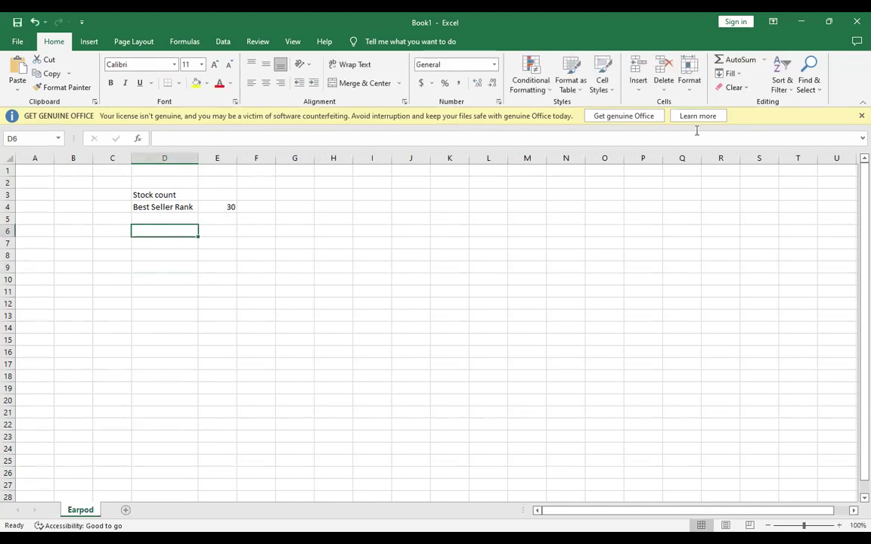
{"action": "left_click", "coordinate": [829, 22]}
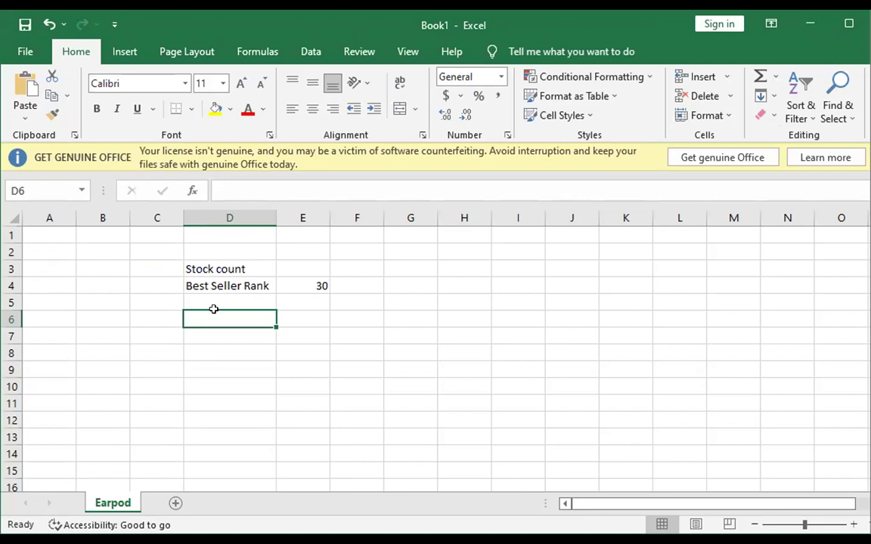
{"action": "left_click", "coordinate": [211, 301]}
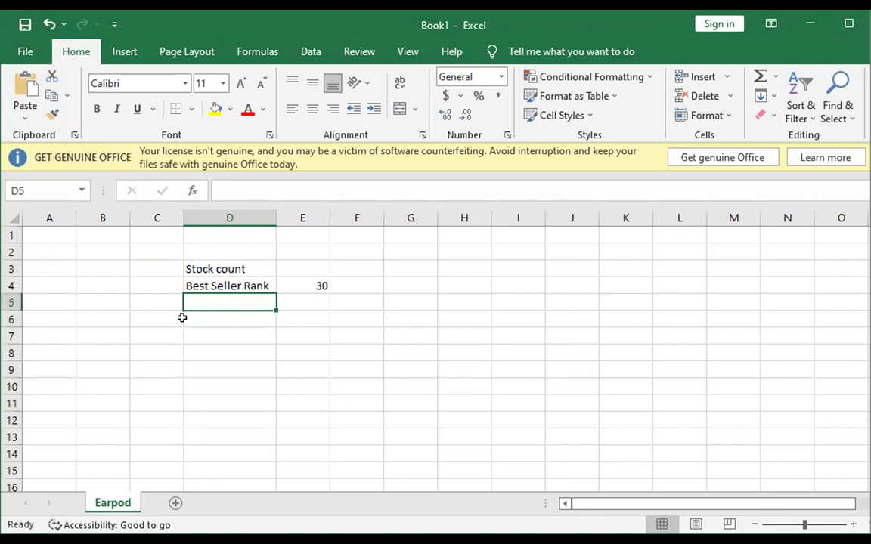
{"action": "left_click", "coordinate": [302, 333]}
Enter the label 'Total Stock' in G6 with the value 178 in H6.
{"action": "left_click", "coordinate": [402, 317]}
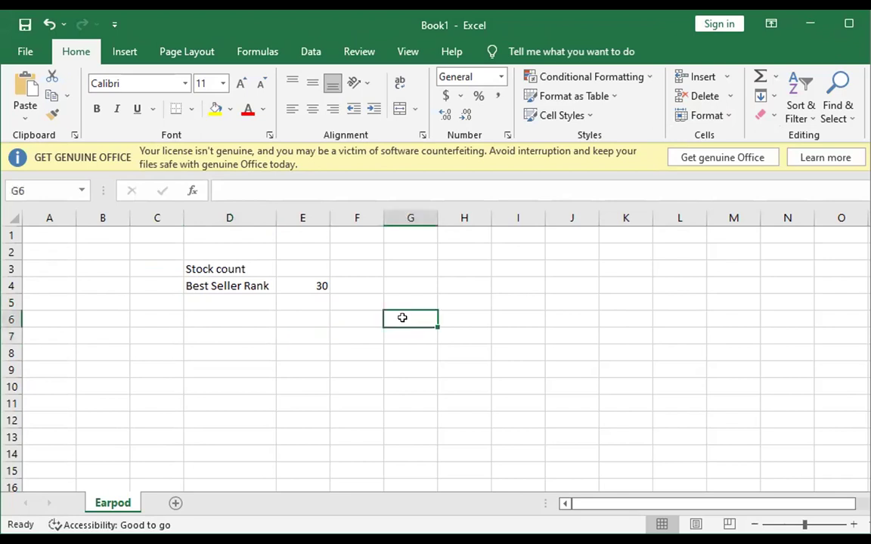
{"action": "type", "text": "Total S"}
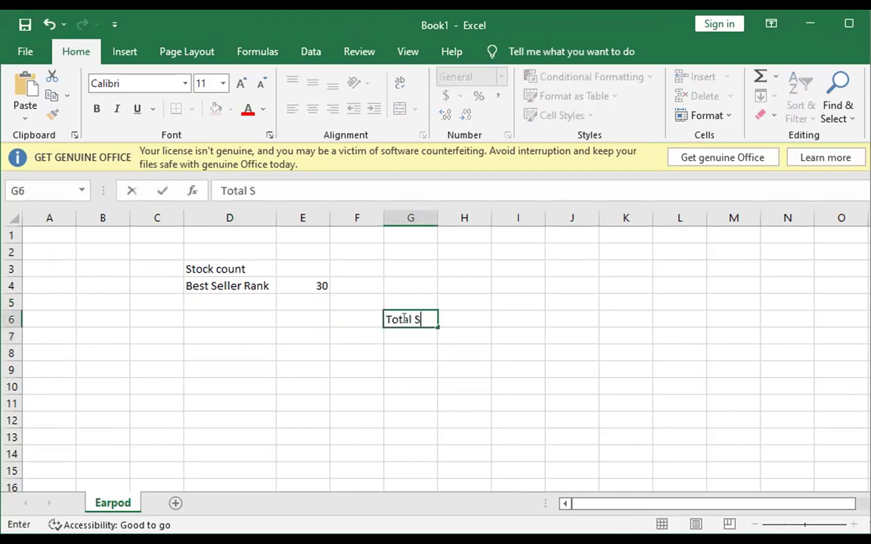
{"action": "type", "text": "tock"}
{"action": "key", "text": "Tab"}
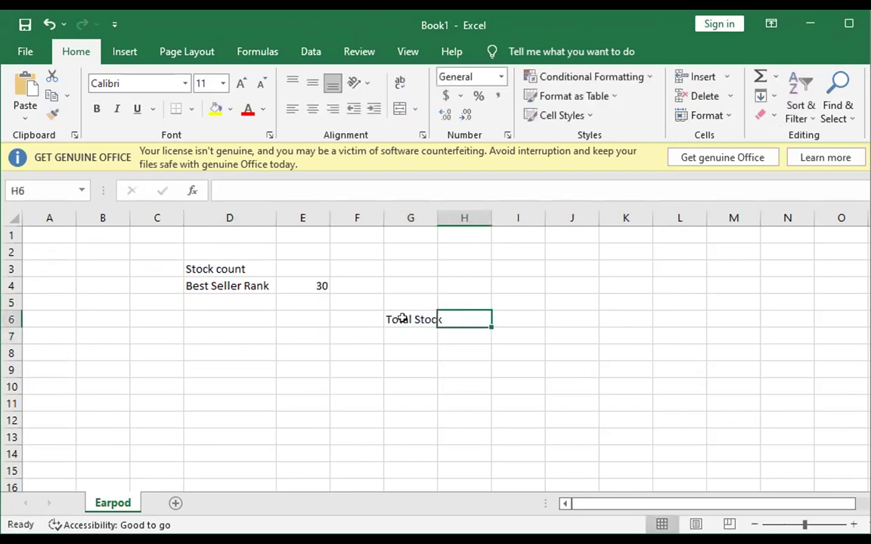
{"action": "type", "text": "178"}
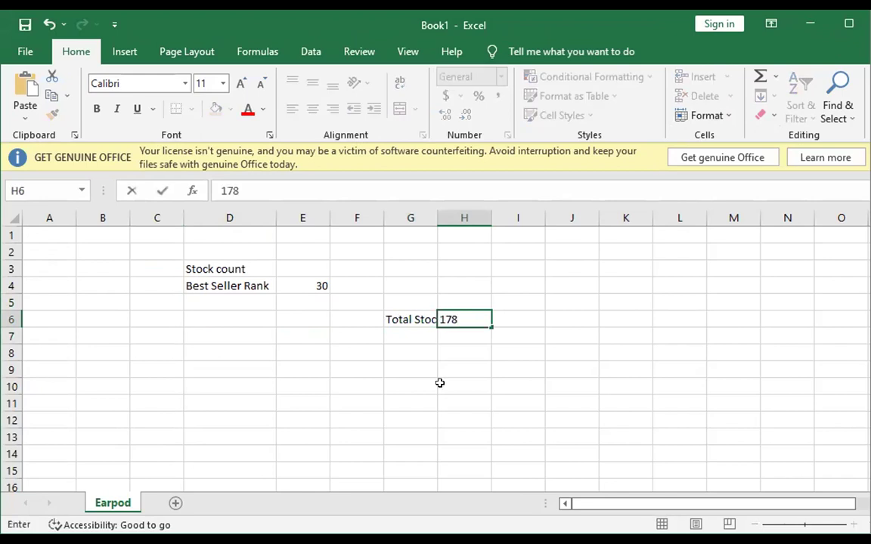
{"action": "left_click", "coordinate": [439, 383]}
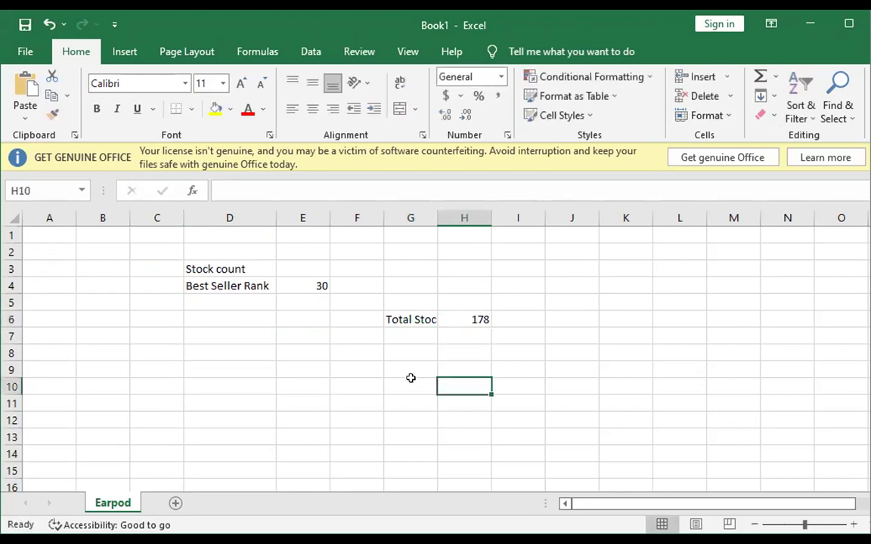
Type 'Day 1' in G7 and fill the day series down column G.
{"action": "left_click", "coordinate": [412, 340]}
{"action": "type", "text": "Day 1"}
{"action": "left_click", "coordinate": [420, 365]}
{"action": "left_click", "coordinate": [431, 338]}
{"action": "left_click_drag", "start_coordinate": [435, 340], "coordinate": [429, 394]}
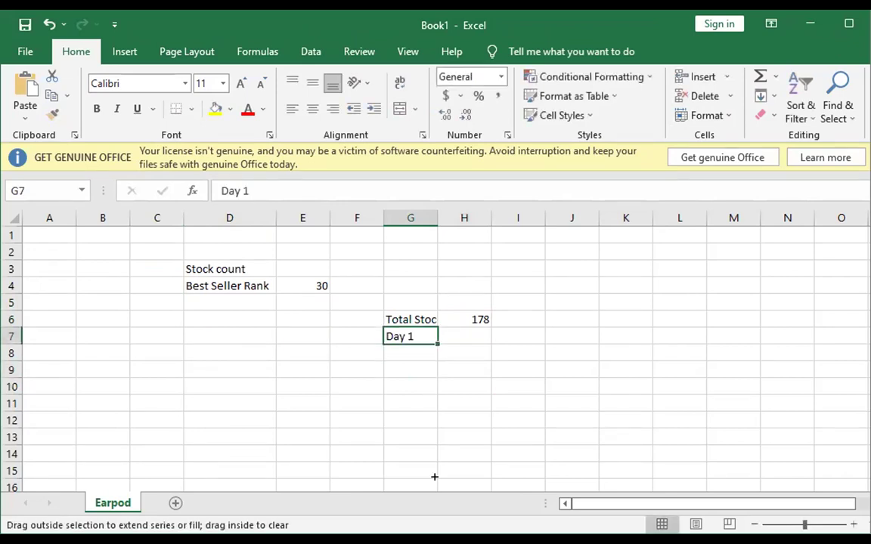
{"action": "left_click_drag", "start_coordinate": [435, 476], "coordinate": [435, 476]}
{"action": "scroll", "coordinate": [428, 449], "scroll_direction": "down", "scroll_amount": 3}
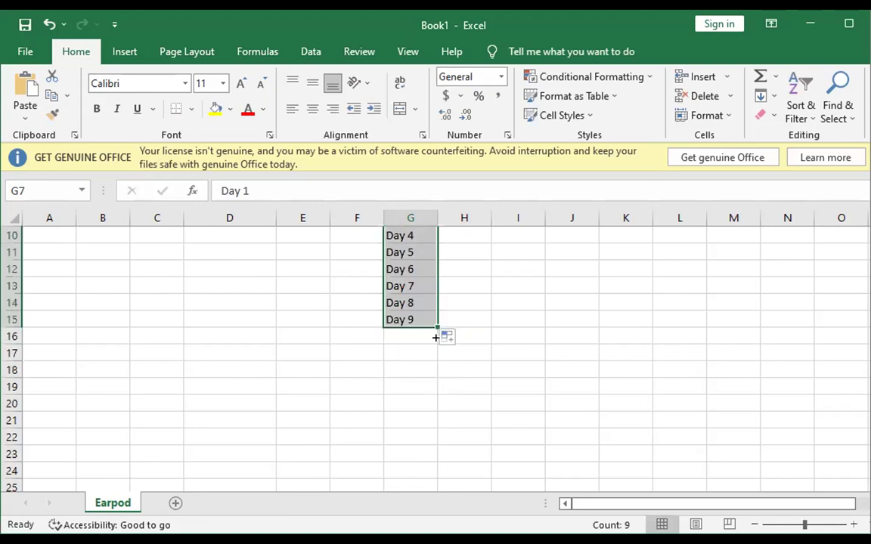
{"action": "left_click_drag", "start_coordinate": [436, 337], "coordinate": [436, 345]}
{"action": "left_click_drag", "start_coordinate": [428, 386], "coordinate": [429, 409]}
{"action": "scroll", "coordinate": [501, 382], "scroll_direction": "up", "scroll_amount": 3}
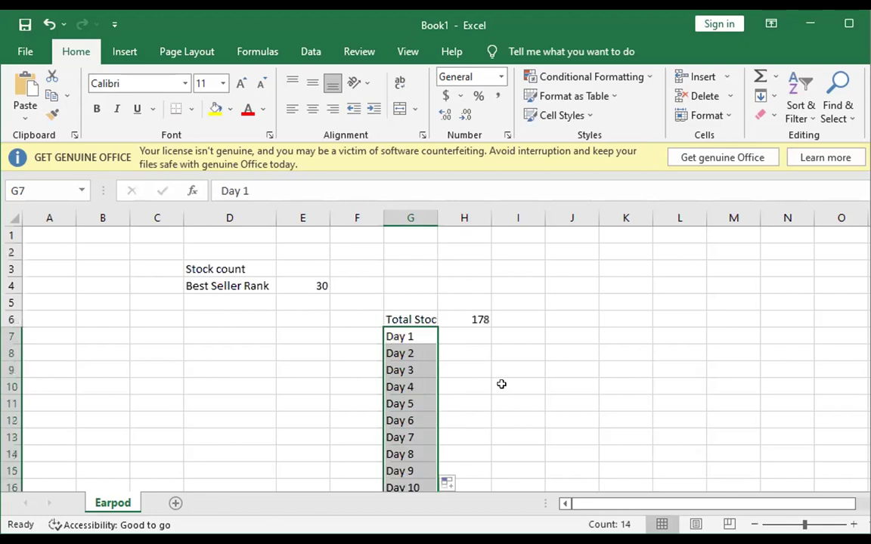
Enter daily stock figures 10, 15, 20, 30, 15, 20 in H7:H12 and check their sum.
{"action": "left_click", "coordinate": [463, 341]}
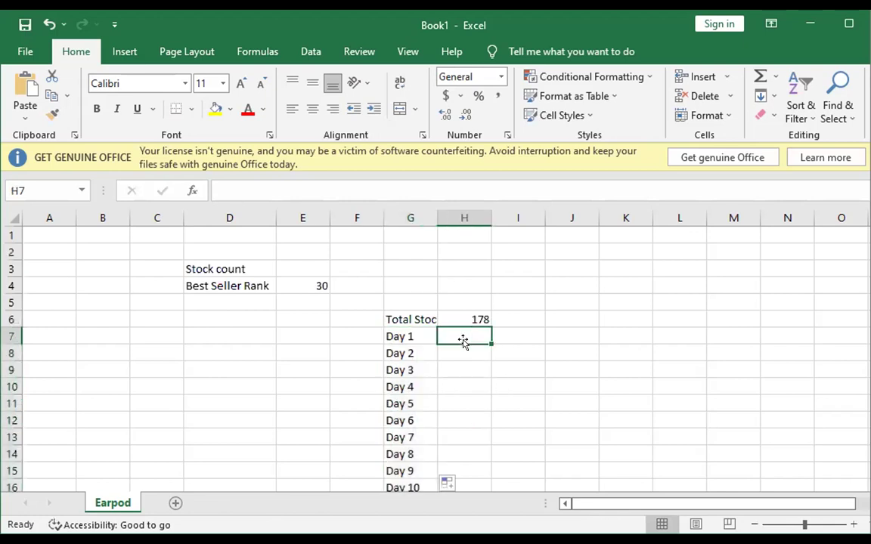
{"action": "type", "text": "10"}
{"action": "key", "text": "Return"}
{"action": "type", "text": "15"}
{"action": "key", "text": "Return"}
{"action": "type", "text": "20"}
{"action": "key", "text": "Return"}
{"action": "type", "text": "30"}
{"action": "key", "text": "Return"}
{"action": "type", "text": "15"}
{"action": "key", "text": "Return"}
{"action": "type", "text": "20"}
{"action": "key", "text": "Return"}
{"action": "left_click_drag", "start_coordinate": [479, 339], "coordinate": [479, 418]}
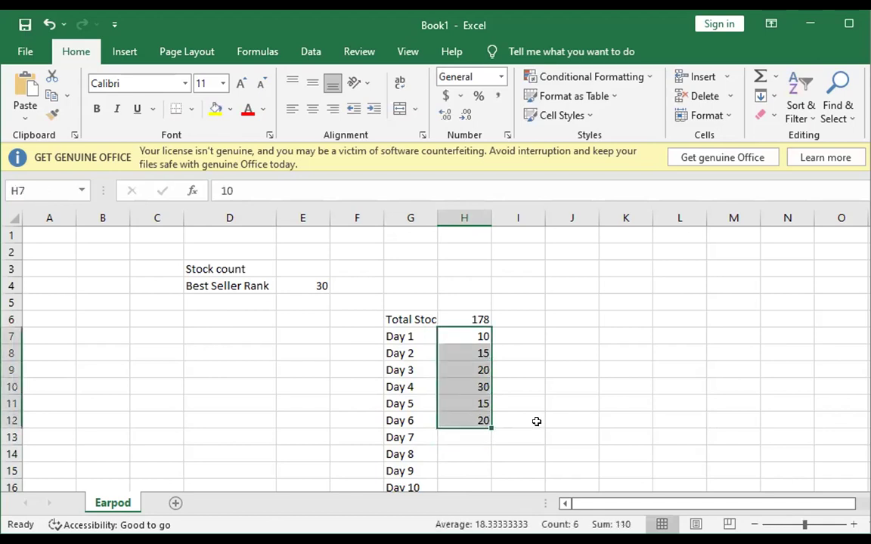
Enter the 110 total in J11 and a formula dividing it by 6 beside it.
{"action": "left_click", "coordinate": [568, 389]}
{"action": "type", "text": "110"}
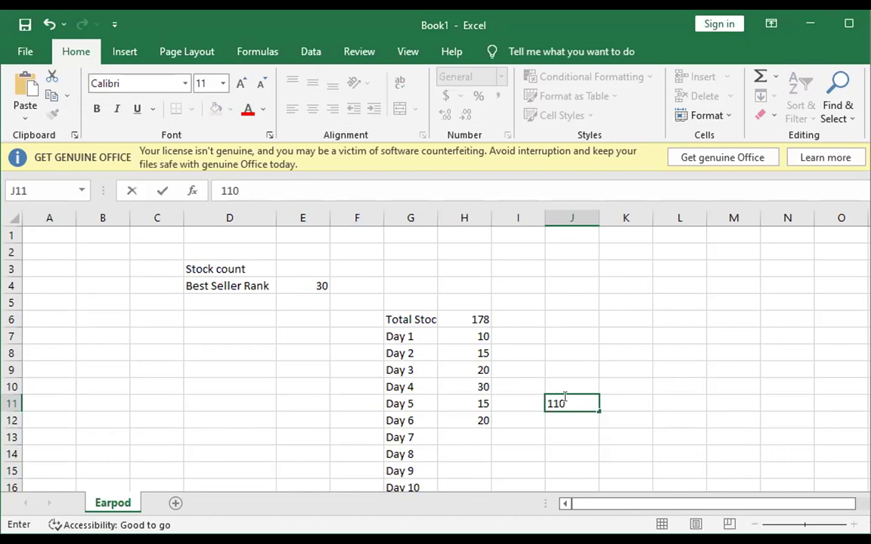
{"action": "left_click", "coordinate": [626, 399]}
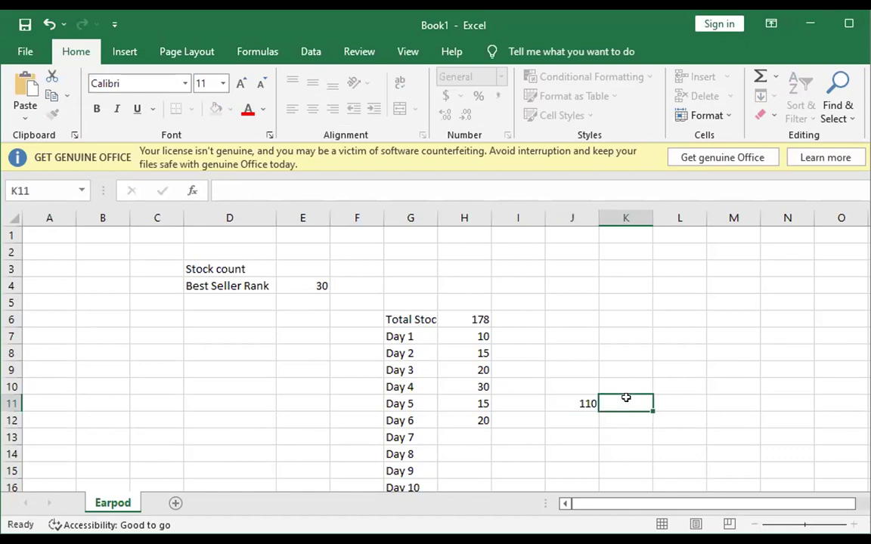
{"action": "key", "text": "alt"}
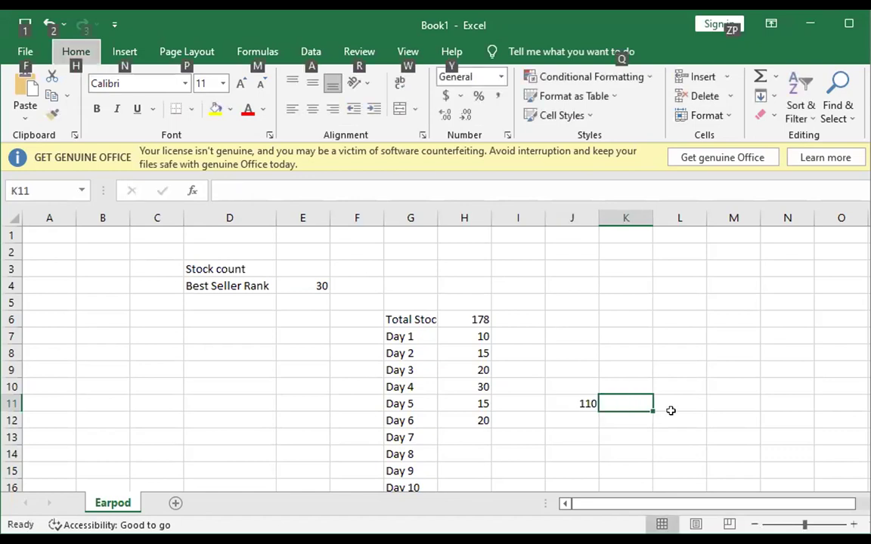
{"action": "key", "text": "Escape"}
{"action": "type", "text": "="}
{"action": "left_click", "coordinate": [586, 405]}
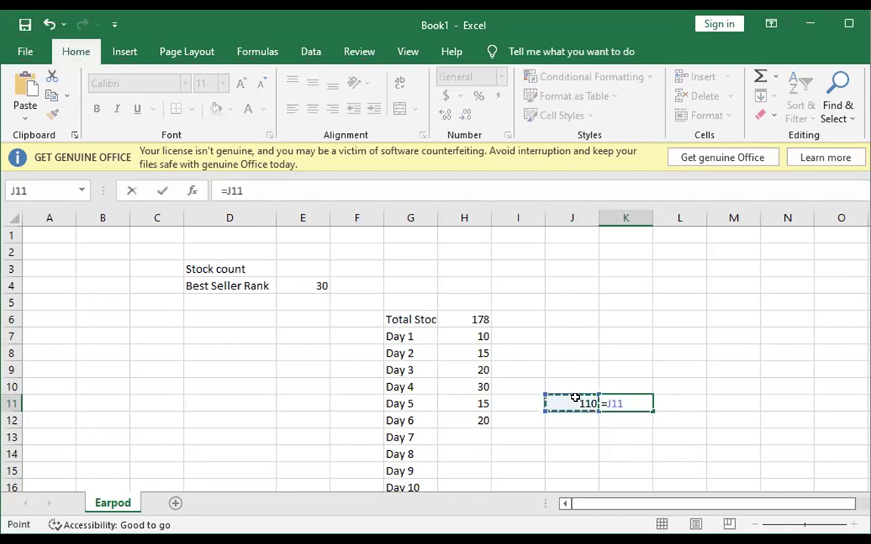
{"action": "type", "text": "/6"}
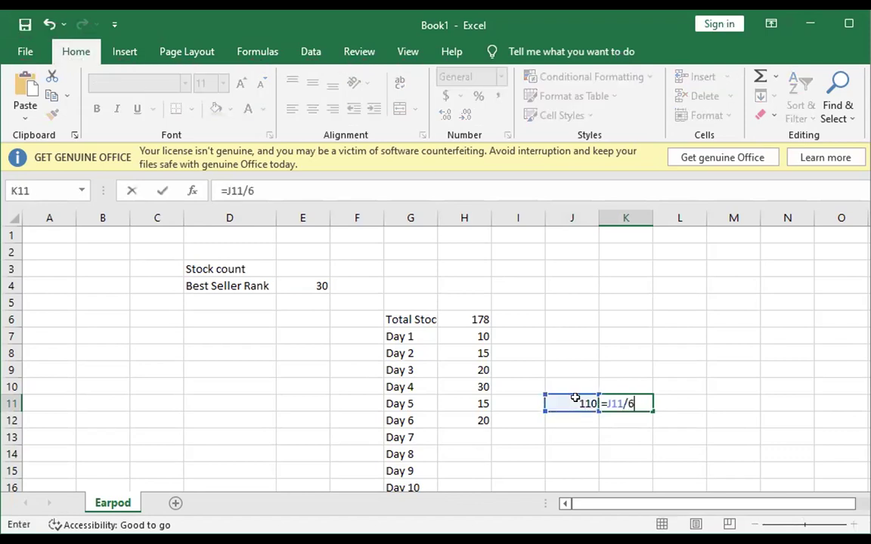
{"action": "key", "text": "Return"}
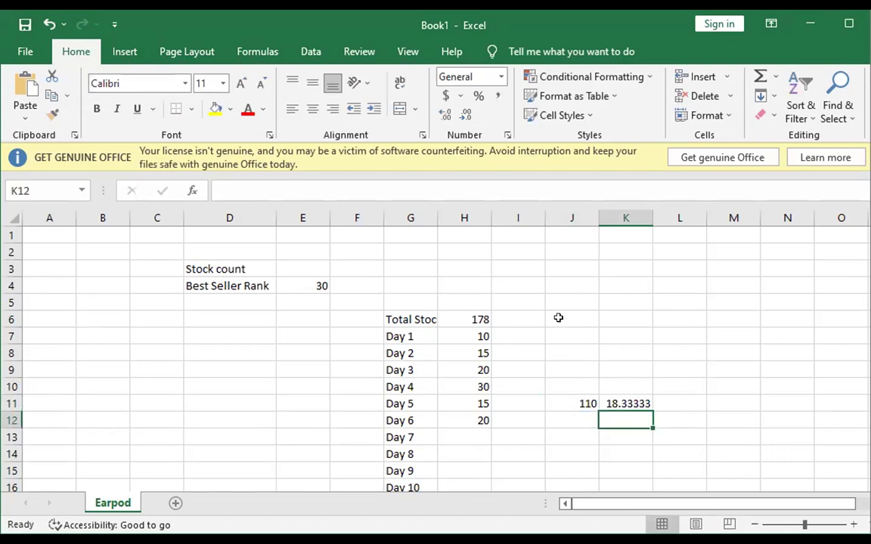
Add an 'average=18' note in J6, recheck the 178 total, and switch to the Amazon page.
{"action": "left_click", "coordinate": [558, 318]}
{"action": "type", "text": "average"}
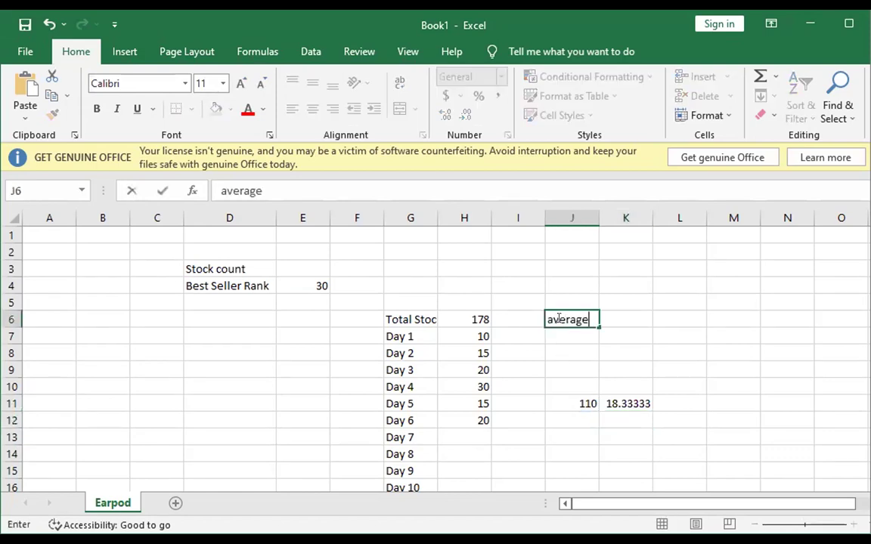
{"action": "type", "text": "=18"}
{"action": "left_click", "coordinate": [639, 366]}
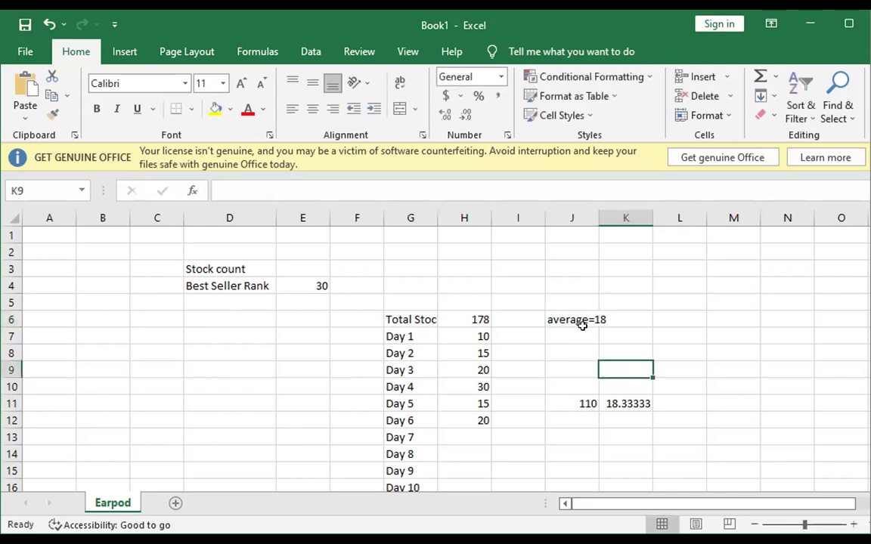
{"action": "left_click", "coordinate": [484, 318]}
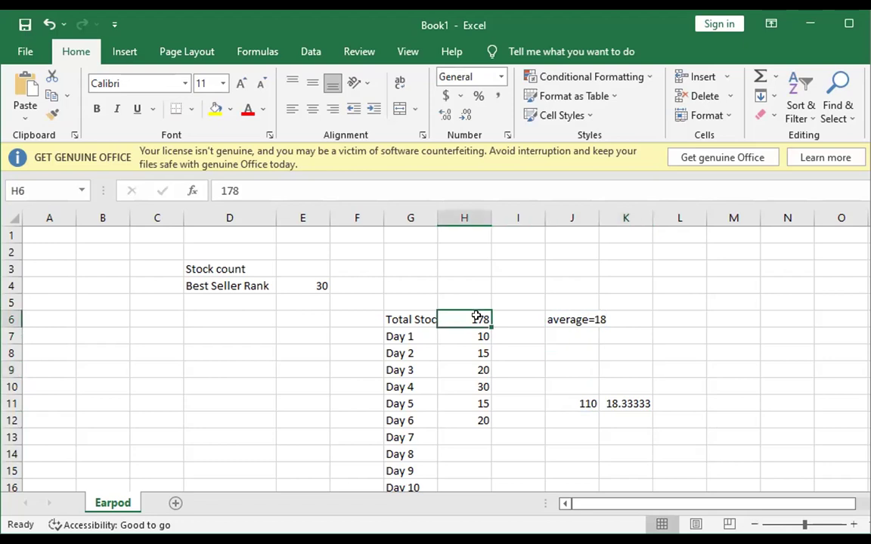
{"action": "left_click", "coordinate": [345, 338]}
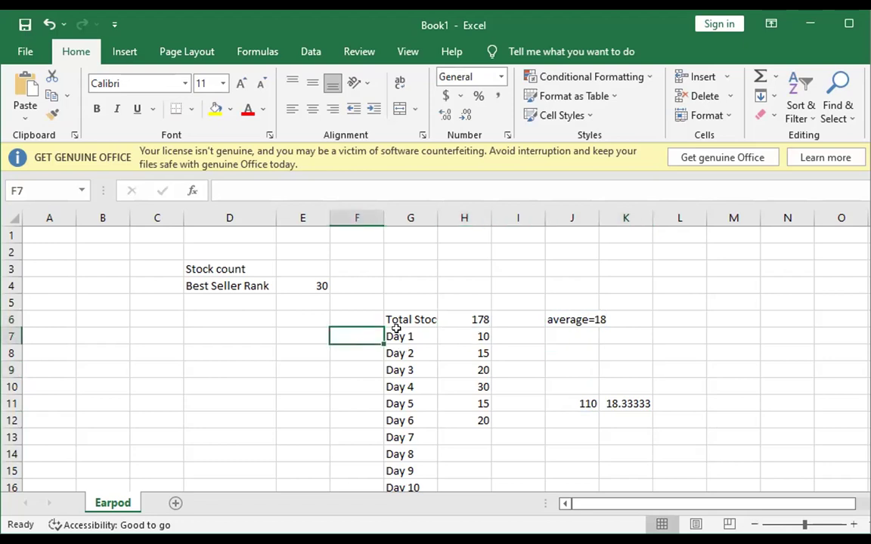
{"action": "key", "text": "Down"}
{"action": "key", "text": "Down"}
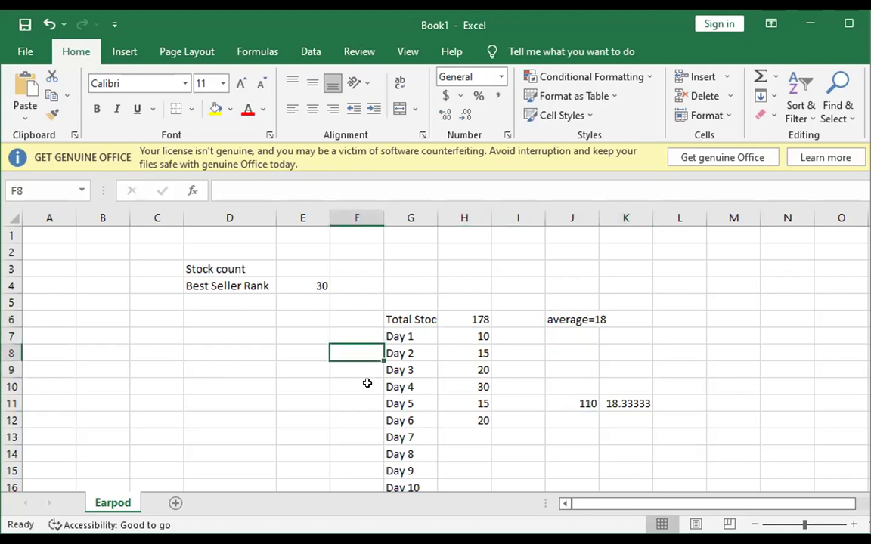
{"action": "key", "text": "Down"}
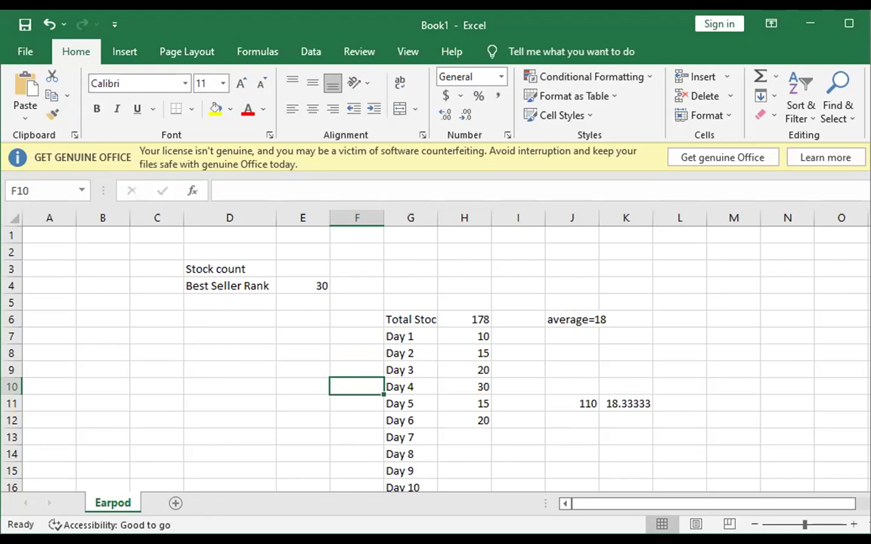
{"action": "key", "text": "alt+Tab"}
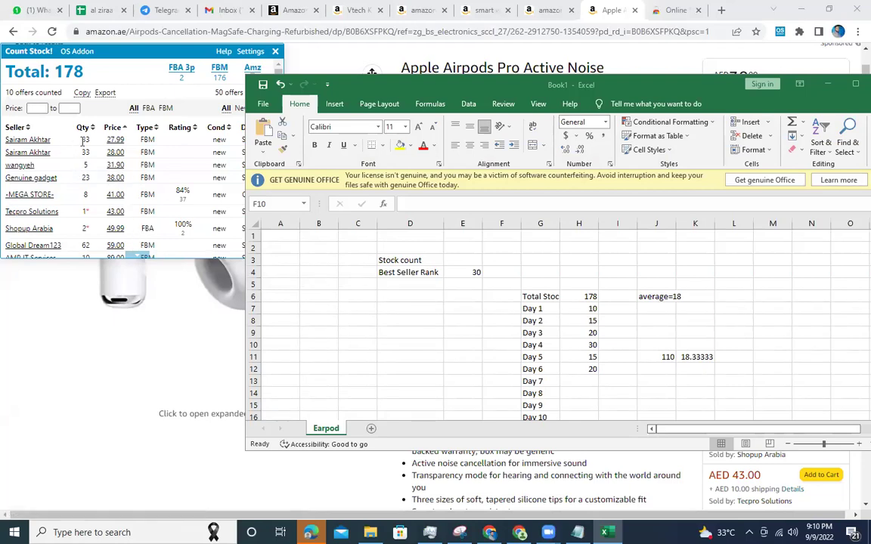
Select the 178 stock total on Amazon, then review the 110 total and average note in Excel.
{"action": "double_click", "coordinate": [64, 69]}
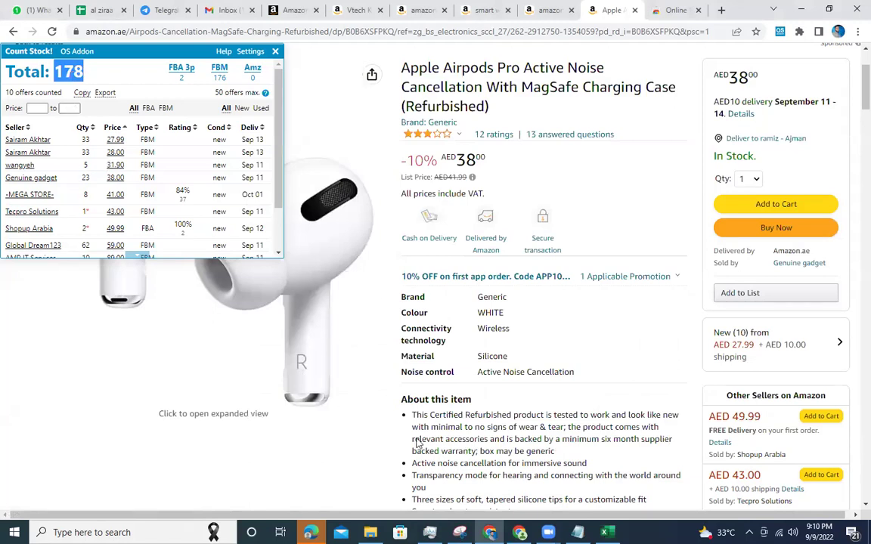
{"action": "key", "text": "alt+Tab"}
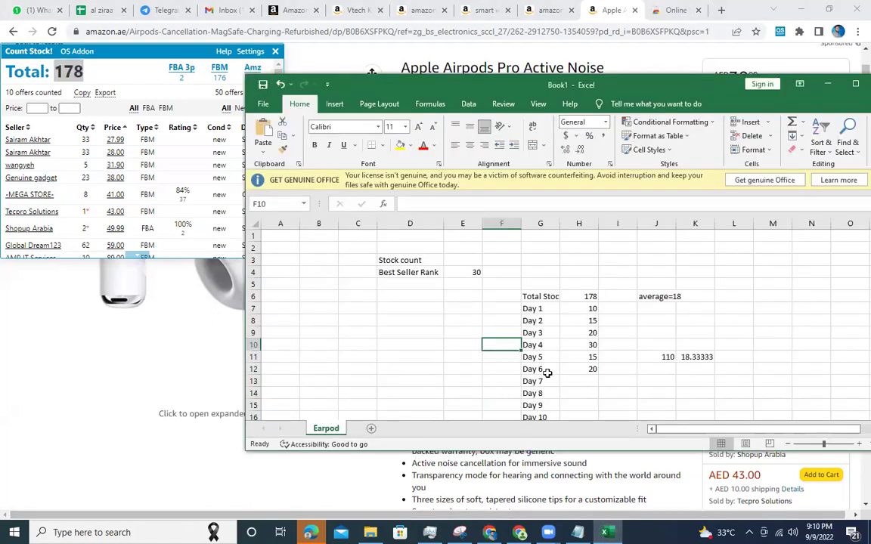
{"action": "scroll", "coordinate": [576, 335], "scroll_direction": "down", "scroll_amount": 3}
{"action": "scroll", "coordinate": [576, 335], "scroll_direction": "up", "scroll_amount": 1}
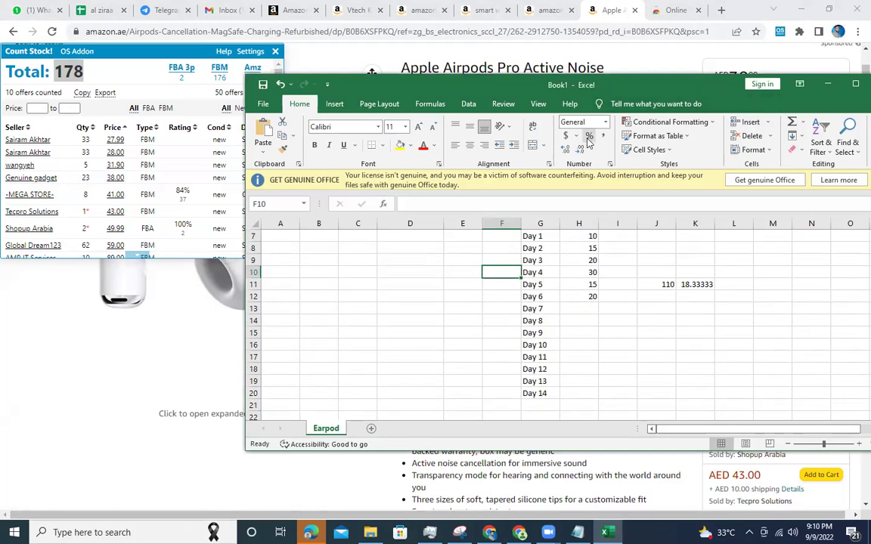
{"action": "left_click_drag", "start_coordinate": [629, 70], "coordinate": [637, 35]}
{"action": "left_click", "coordinate": [679, 283]}
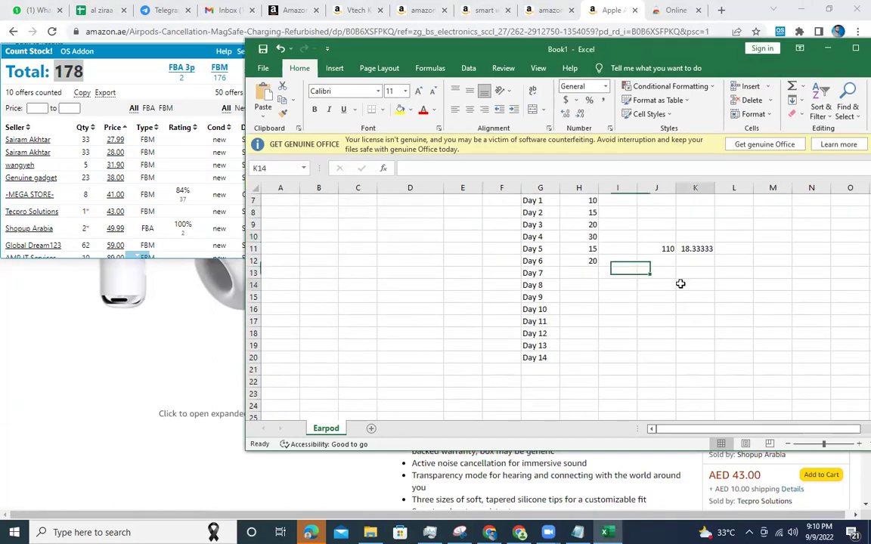
{"action": "scroll", "coordinate": [671, 263], "scroll_direction": "up", "scroll_amount": 2}
{"action": "left_click", "coordinate": [668, 323]}
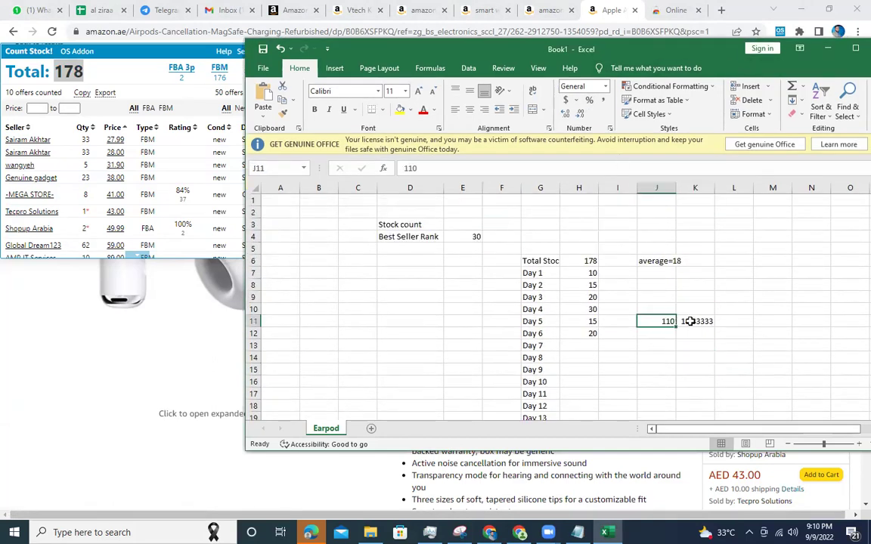
{"action": "left_click", "coordinate": [670, 263]}
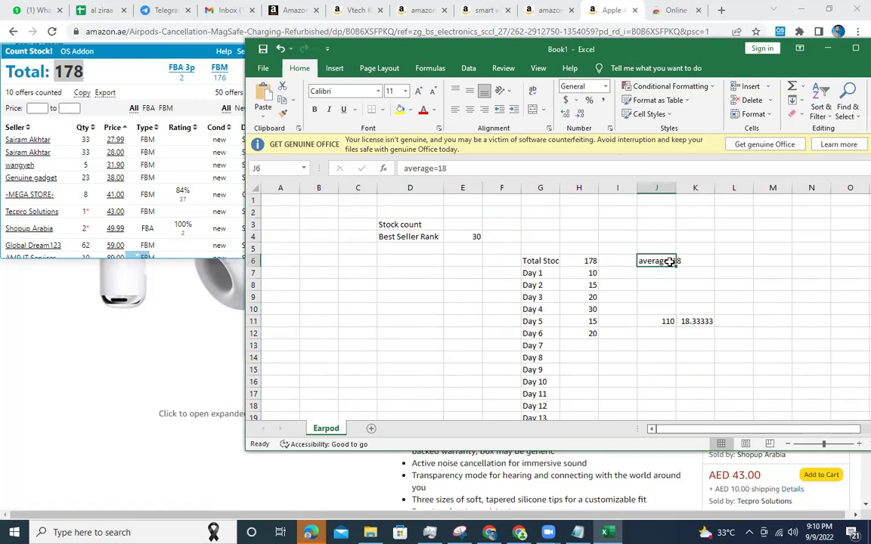
Enter 18 in L6 and 30 in M6, and multiply them in N6 to get 540.
{"action": "left_click", "coordinate": [742, 258]}
{"action": "type", "text": "18"}
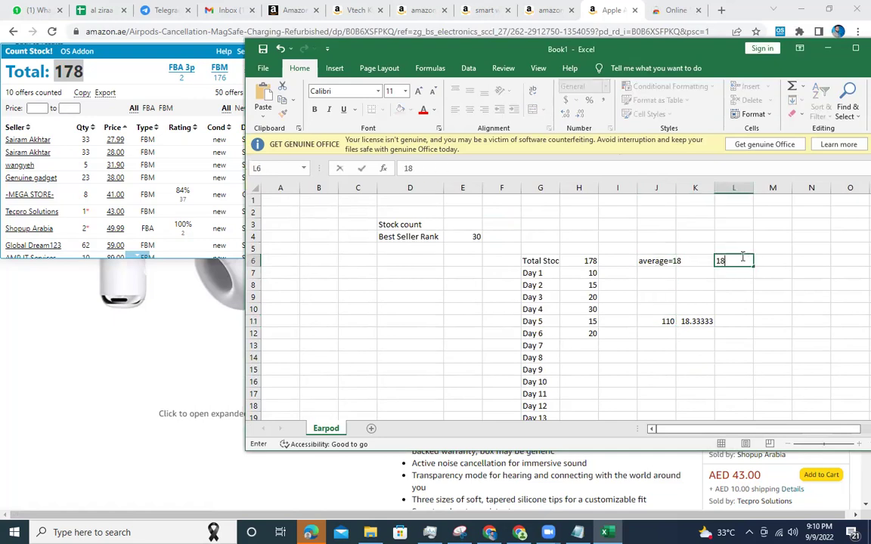
{"action": "left_click", "coordinate": [763, 260]}
{"action": "type", "text": "30"}
{"action": "left_click", "coordinate": [805, 261]}
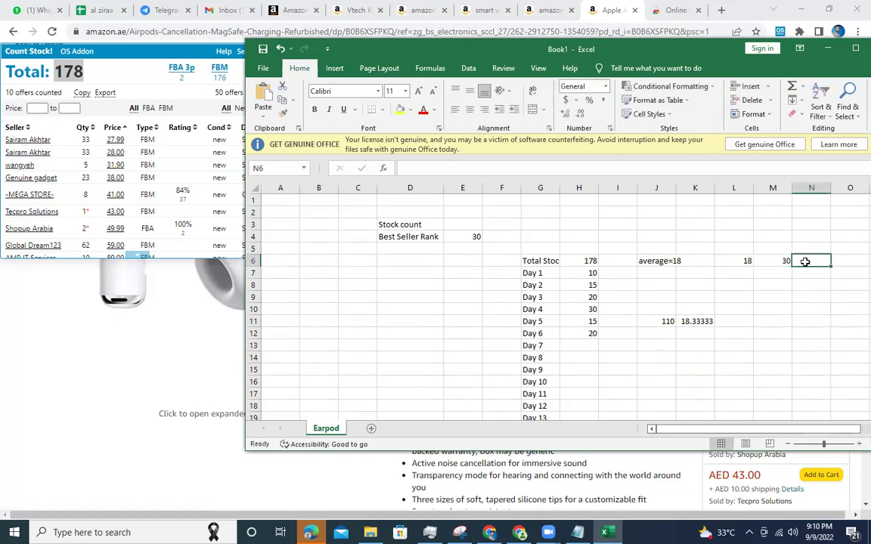
{"action": "type", "text": "="}
{"action": "left_click", "coordinate": [781, 263]}
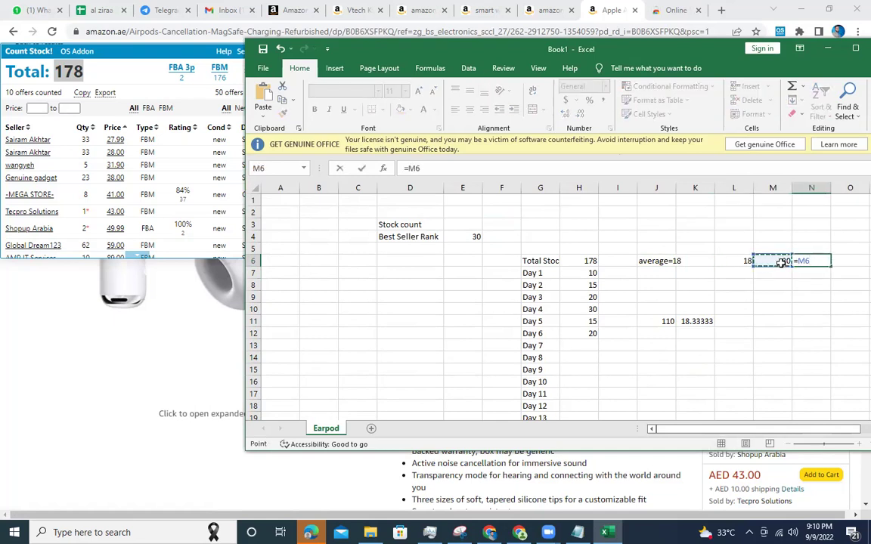
{"action": "type", "text": "*"}
{"action": "left_click", "coordinate": [744, 261]}
{"action": "key", "text": "Return"}
{"action": "left_click", "coordinate": [819, 261]}
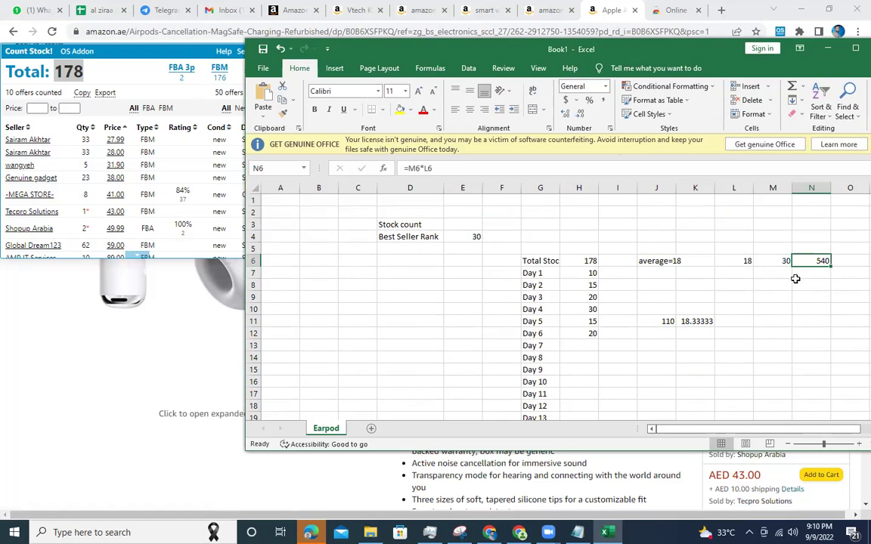
{"action": "left_click", "coordinate": [614, 6]}
Select the AirPods product title on Amazon and search the web for 'ali baba'.
{"action": "left_click_drag", "start_coordinate": [401, 68], "coordinate": [515, 107]}
{"action": "key", "text": "ctrl+c"}
{"action": "left_click", "coordinate": [675, 10]}
{"action": "left_click", "coordinate": [650, 27]}
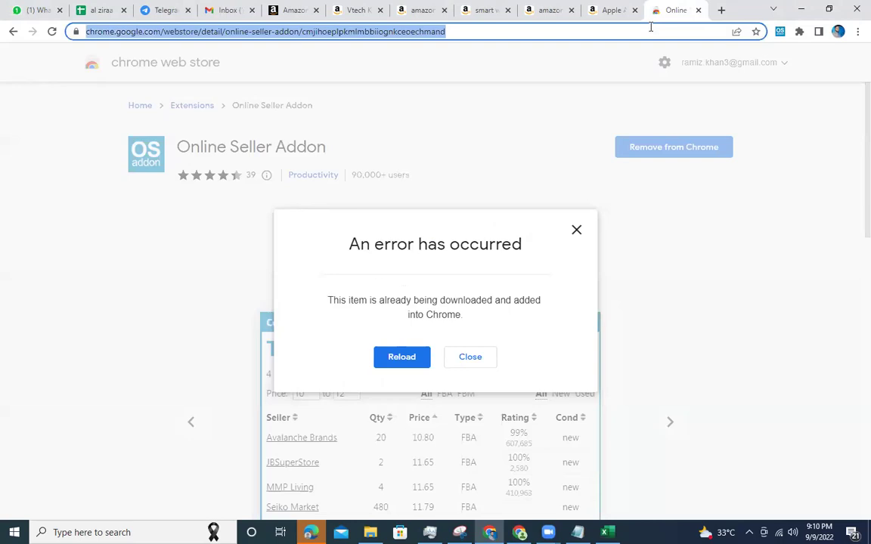
{"action": "type", "text": "ali baba"}
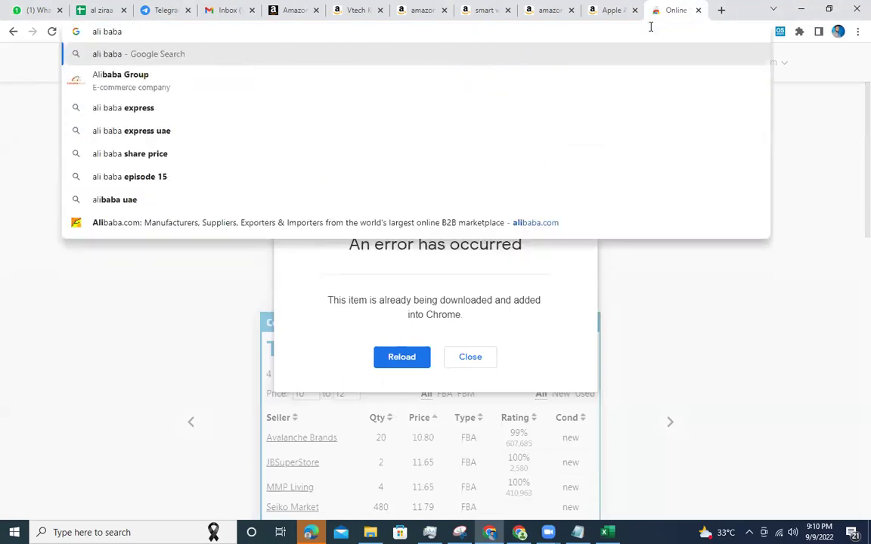
{"action": "key", "text": "Return"}
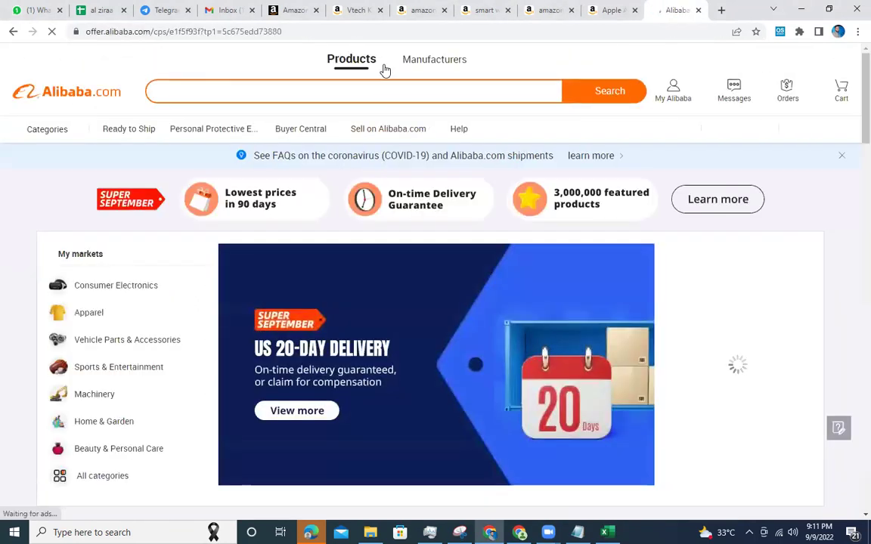
Search Alibaba.com for the pasted 'Apple Airpods Pro Active Noise Cancellation With MagSafe Charging Case'.
{"action": "left_click", "coordinate": [382, 68]}
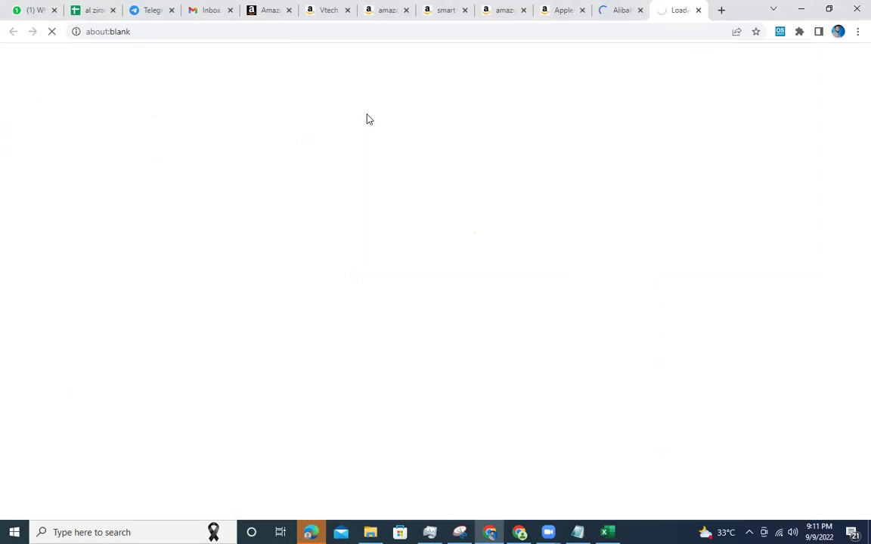
{"action": "left_click", "coordinate": [698, 11]}
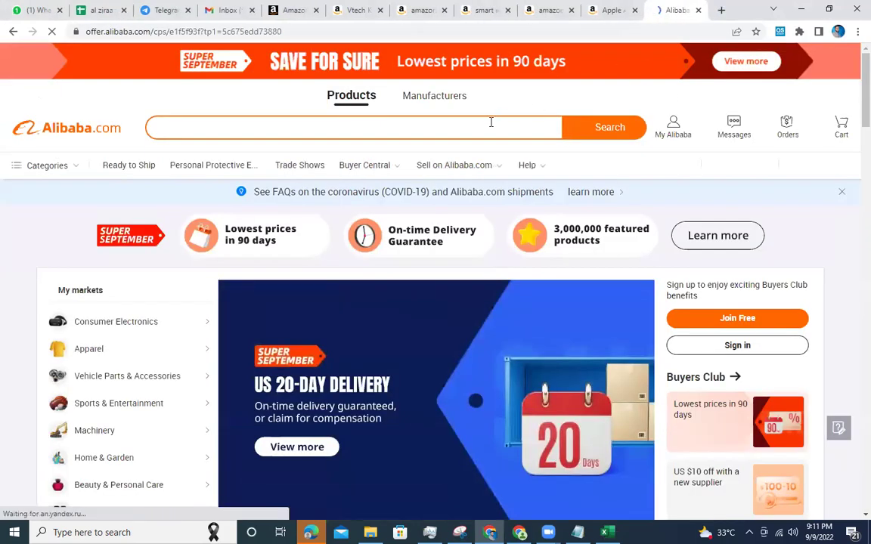
{"action": "key", "text": "ctrl+v"}
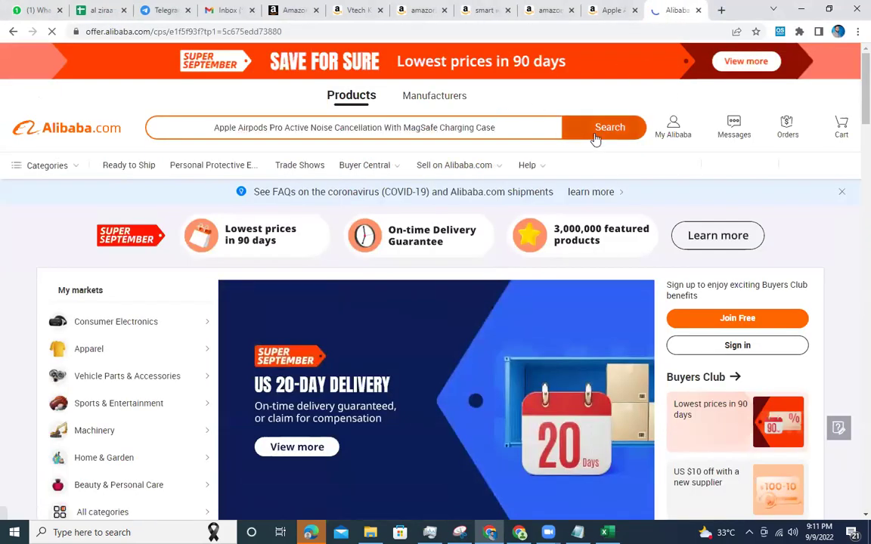
{"action": "left_click", "coordinate": [597, 137]}
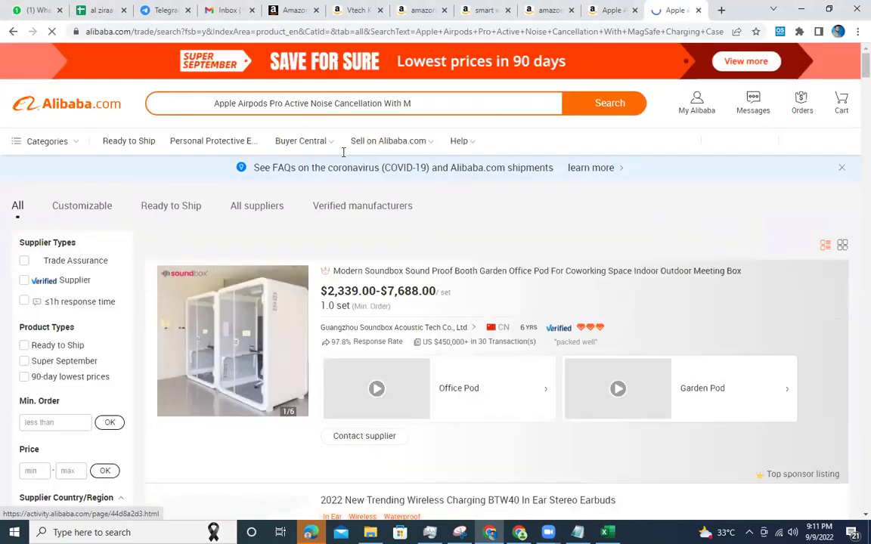
Browse the Alibaba earbud results against the Amazon page, noting the $4.60 unit price.
{"action": "scroll", "coordinate": [437, 224], "scroll_direction": "down", "scroll_amount": 3}
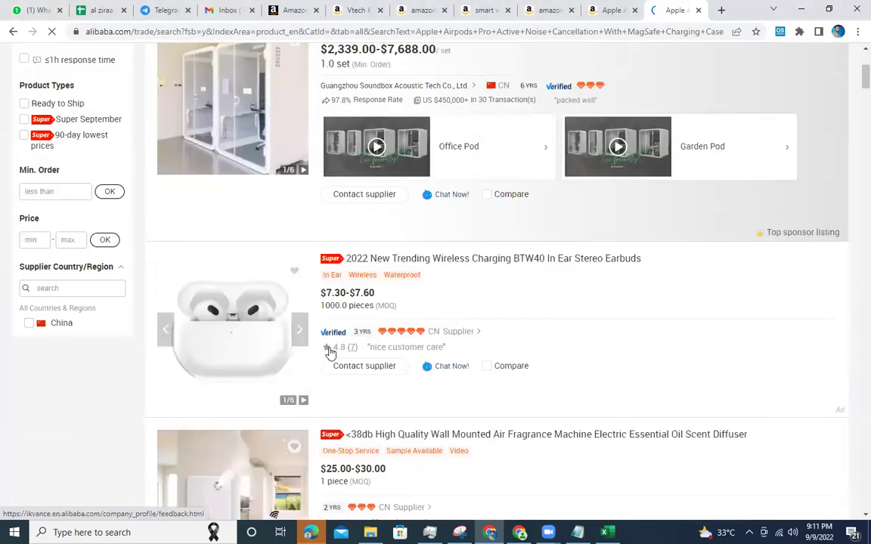
{"action": "scroll", "coordinate": [476, 261], "scroll_direction": "up", "scroll_amount": 3}
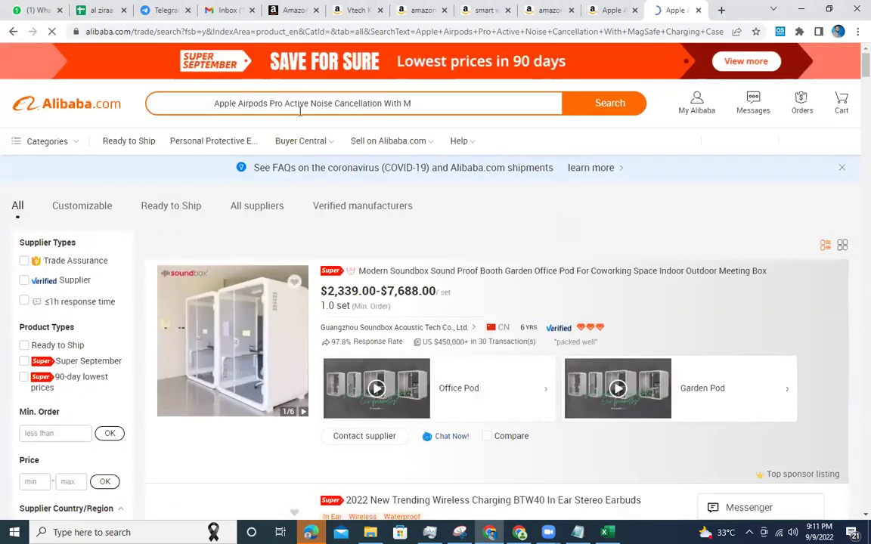
{"action": "left_click", "coordinate": [609, 10]}
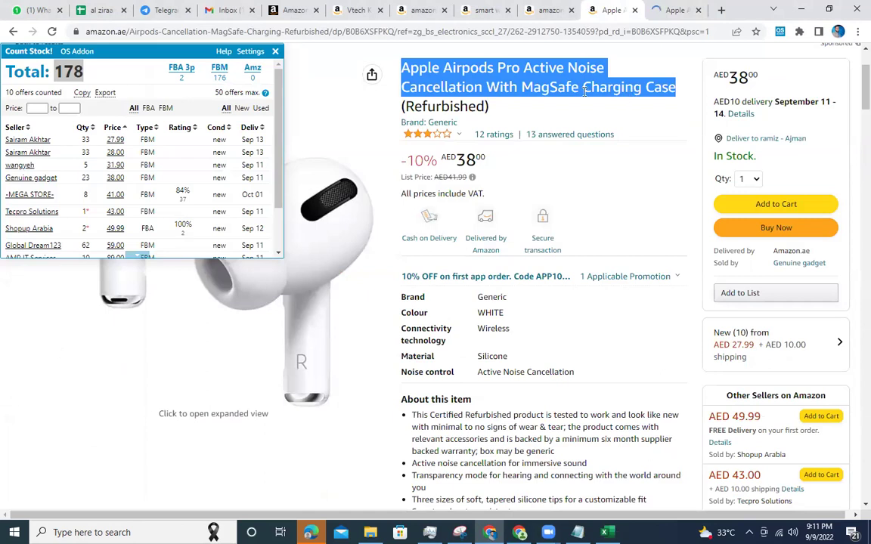
{"action": "left_click", "coordinate": [680, 7]}
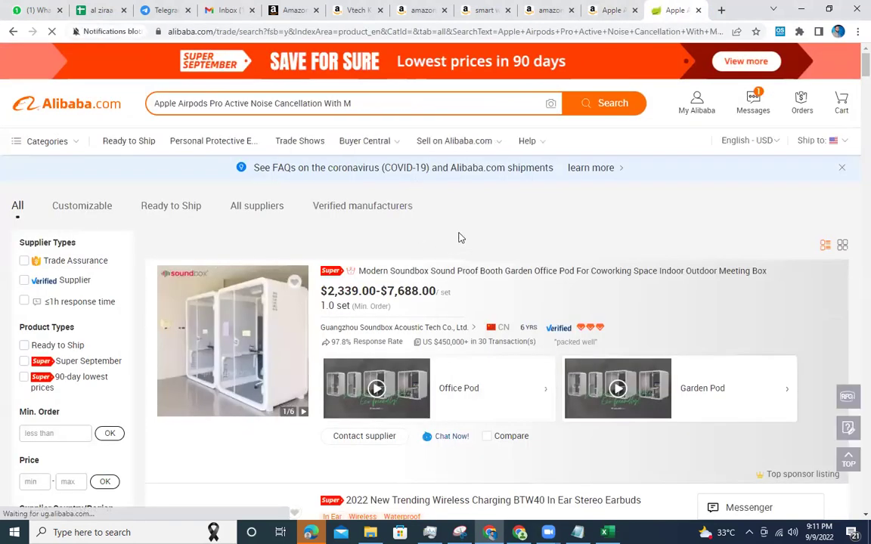
{"action": "scroll", "coordinate": [459, 237], "scroll_direction": "down", "scroll_amount": 9}
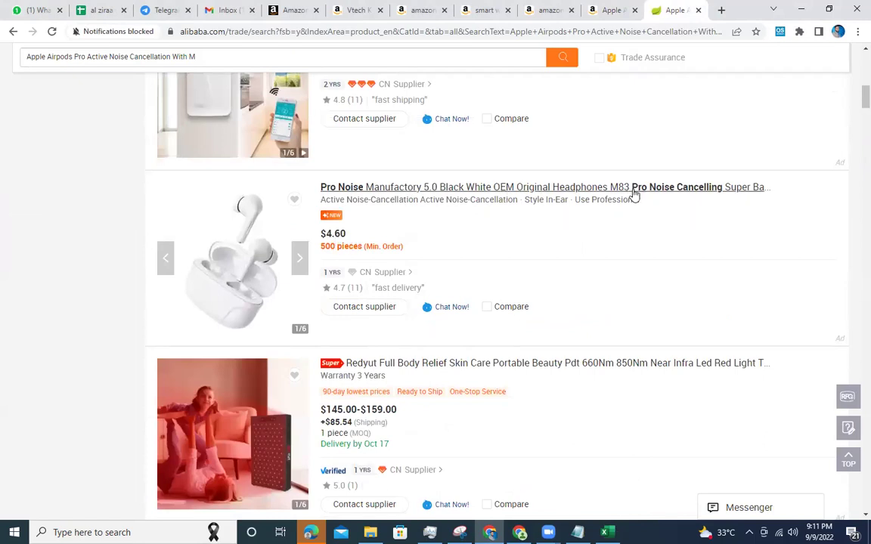
{"action": "double_click", "coordinate": [333, 233]}
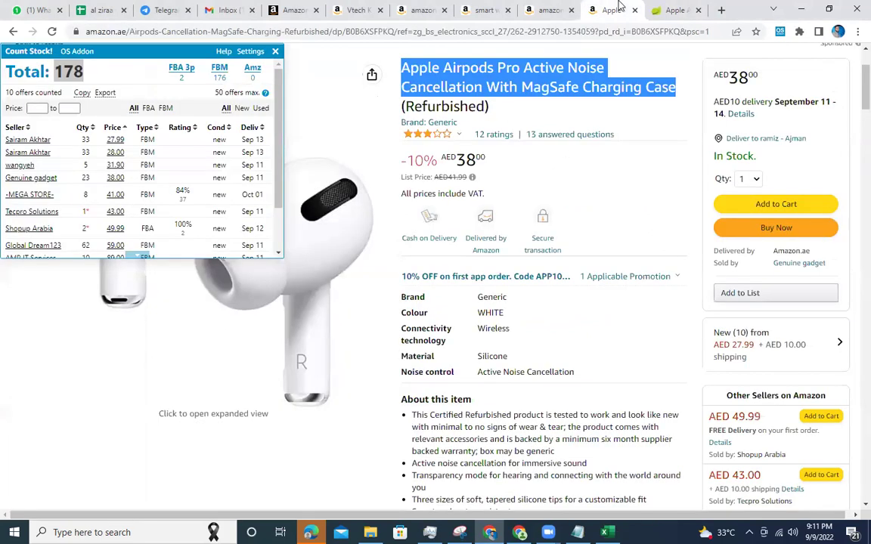
{"action": "left_click", "coordinate": [600, 185]}
{"action": "left_click", "coordinate": [681, 5]}
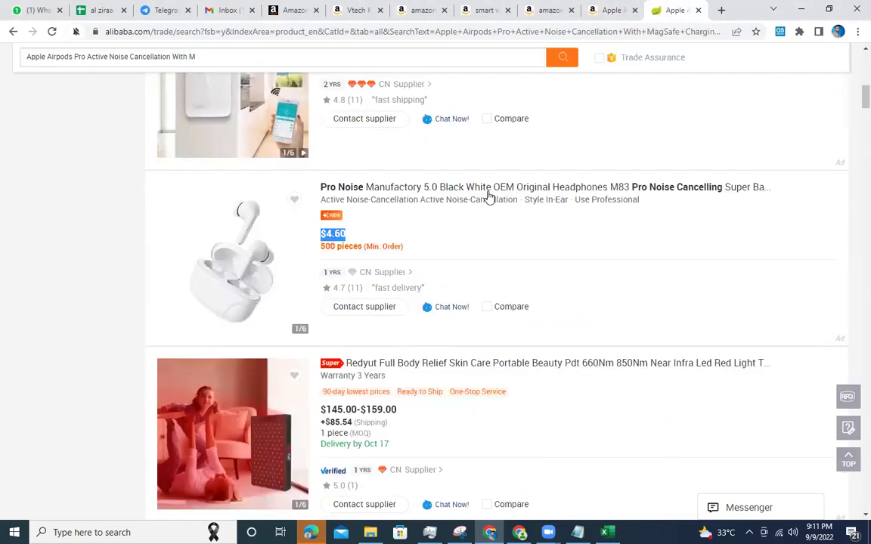
Delete the trailing 'With M' from the Alibaba search phrase.
{"action": "scroll", "coordinate": [466, 265], "scroll_direction": "down", "scroll_amount": 4}
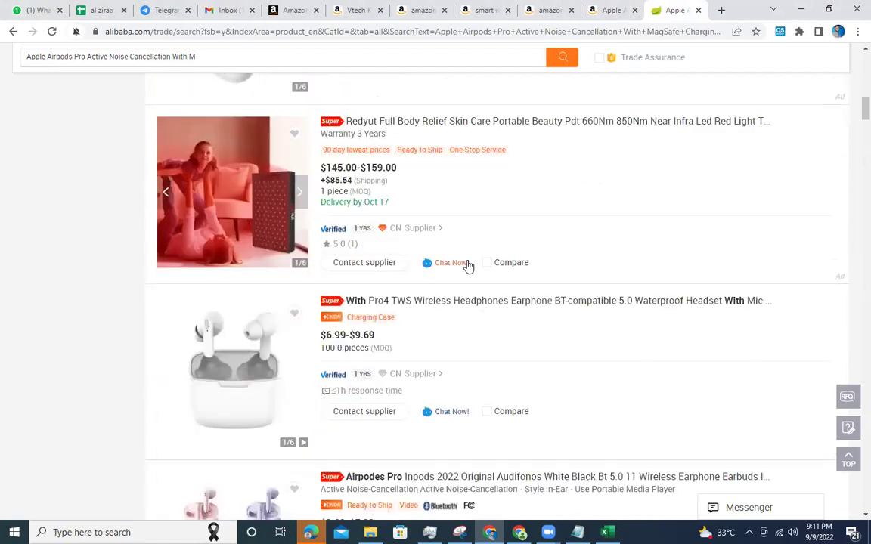
{"action": "scroll", "coordinate": [341, 175], "scroll_direction": "up", "scroll_amount": 5}
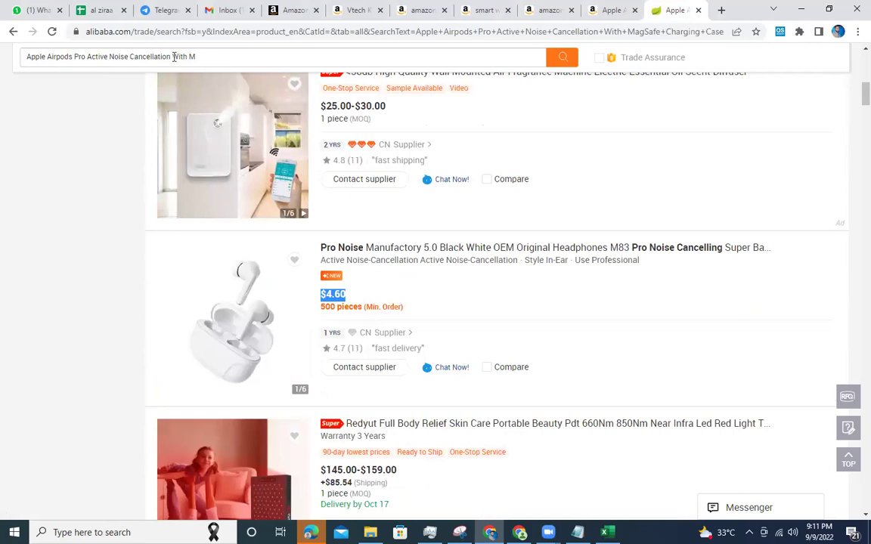
{"action": "left_click_drag", "start_coordinate": [174, 56], "coordinate": [267, 56]}
{"action": "key", "text": "BackSpace"}
Rerun the shortened search and open the Tws Earphone listing ($0.57-$5.90) in a new tab.
{"action": "left_click", "coordinate": [562, 58]}
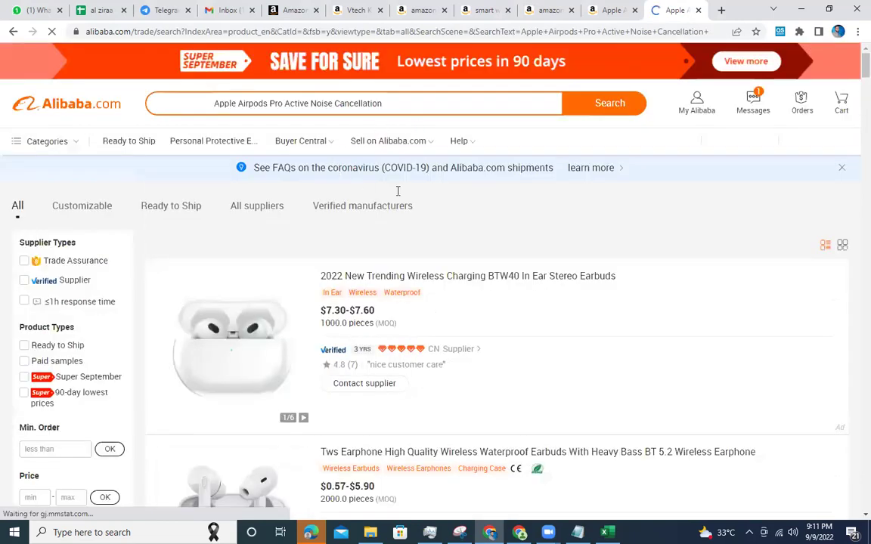
{"action": "scroll", "coordinate": [484, 187], "scroll_direction": "down", "scroll_amount": 3}
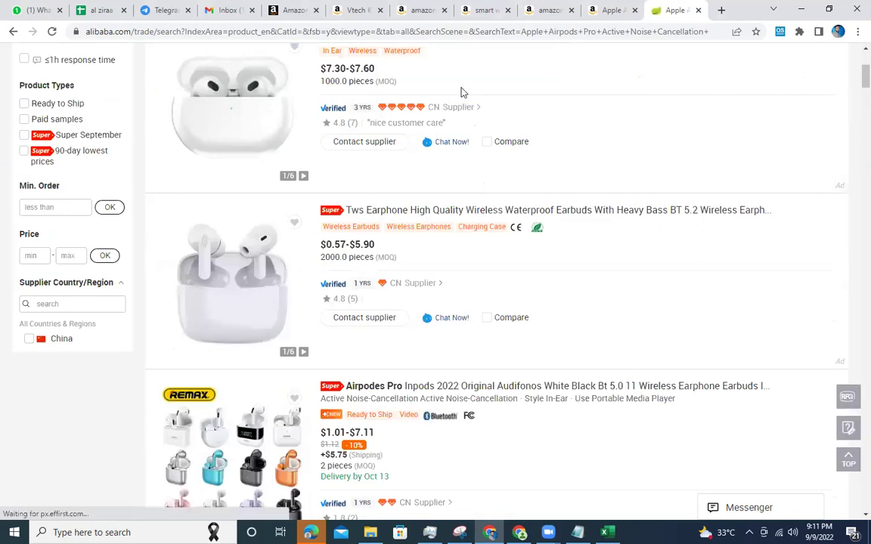
{"action": "triple_click", "coordinate": [332, 244]}
{"action": "right_click", "coordinate": [469, 216]}
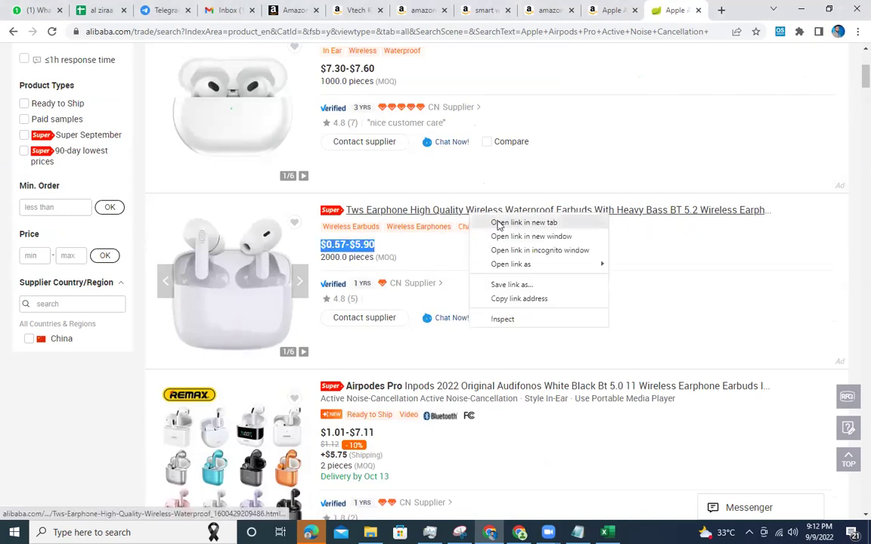
{"action": "left_click", "coordinate": [498, 223]}
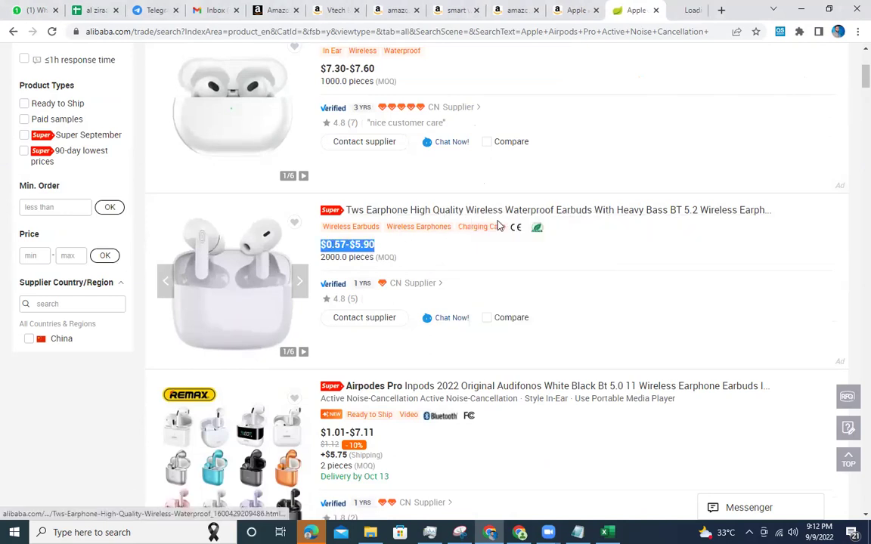
Open the Airpodes Pro and Pro6 Airpods listings in new tabs.
{"action": "double_click", "coordinate": [341, 257]}
{"action": "scroll", "coordinate": [442, 242], "scroll_direction": "down", "scroll_amount": 2}
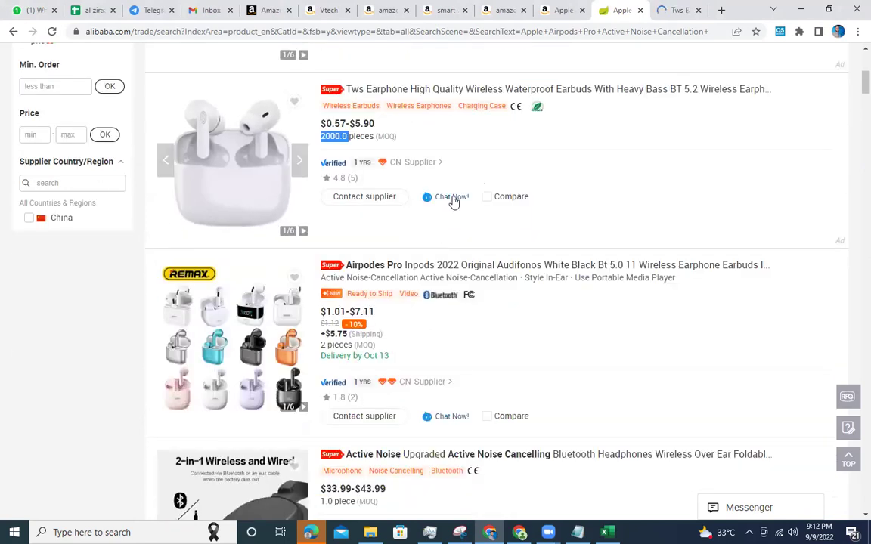
{"action": "scroll", "coordinate": [436, 208], "scroll_direction": "down", "scroll_amount": 1}
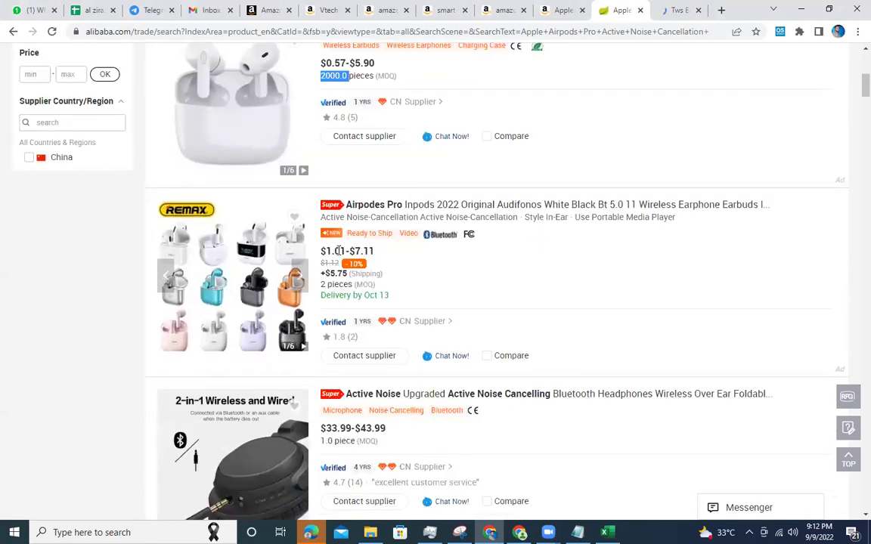
{"action": "right_click", "coordinate": [425, 212]}
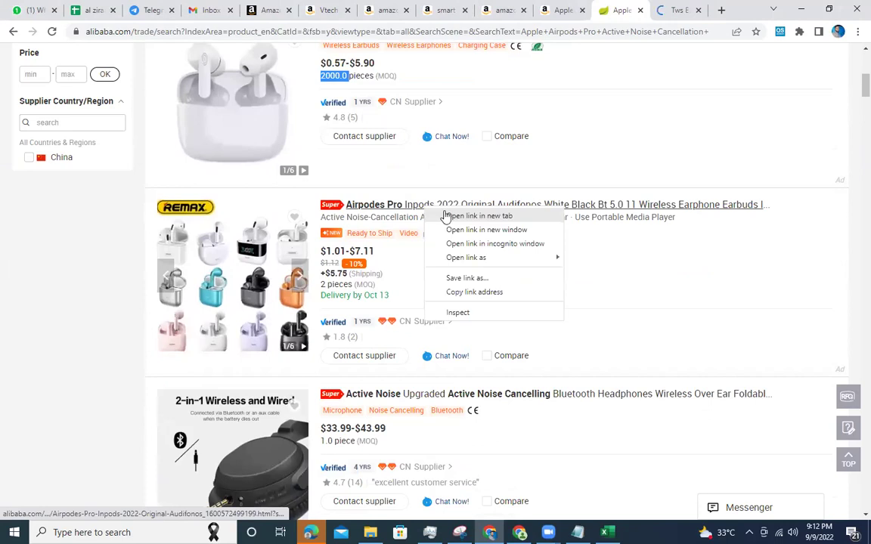
{"action": "left_click", "coordinate": [447, 217]}
{"action": "scroll", "coordinate": [445, 216], "scroll_direction": "down", "scroll_amount": 4}
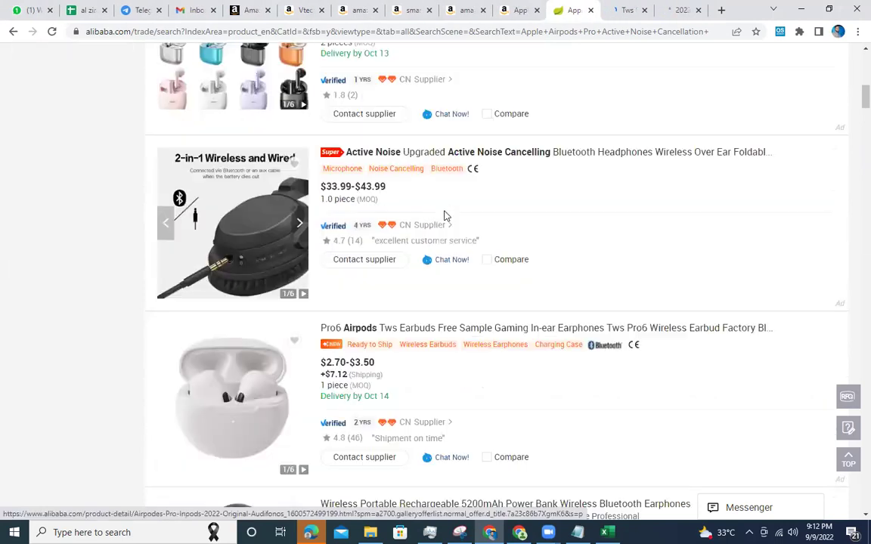
{"action": "scroll", "coordinate": [429, 210], "scroll_direction": "down", "scroll_amount": 1}
{"action": "scroll", "coordinate": [430, 210], "scroll_direction": "down", "scroll_amount": 3}
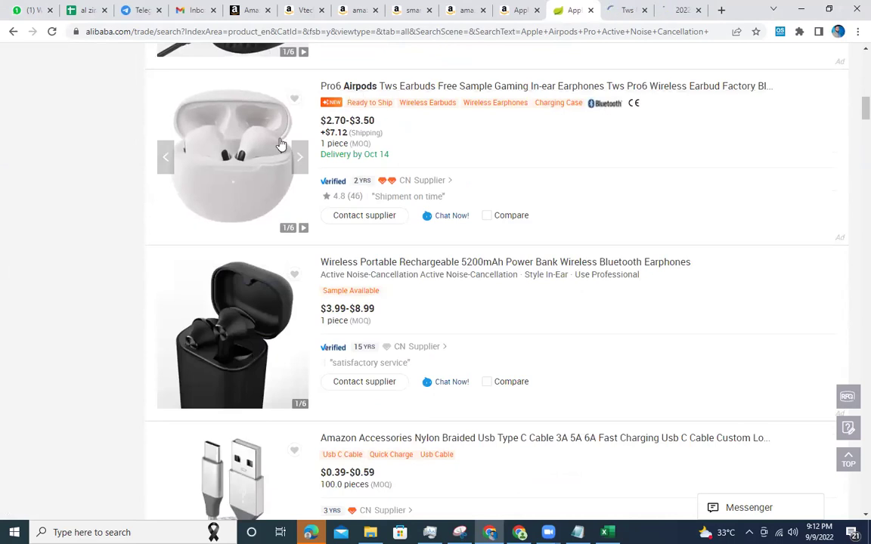
{"action": "scroll", "coordinate": [263, 170], "scroll_direction": "down", "scroll_amount": 3}
{"action": "scroll", "coordinate": [263, 173], "scroll_direction": "up", "scroll_amount": 5}
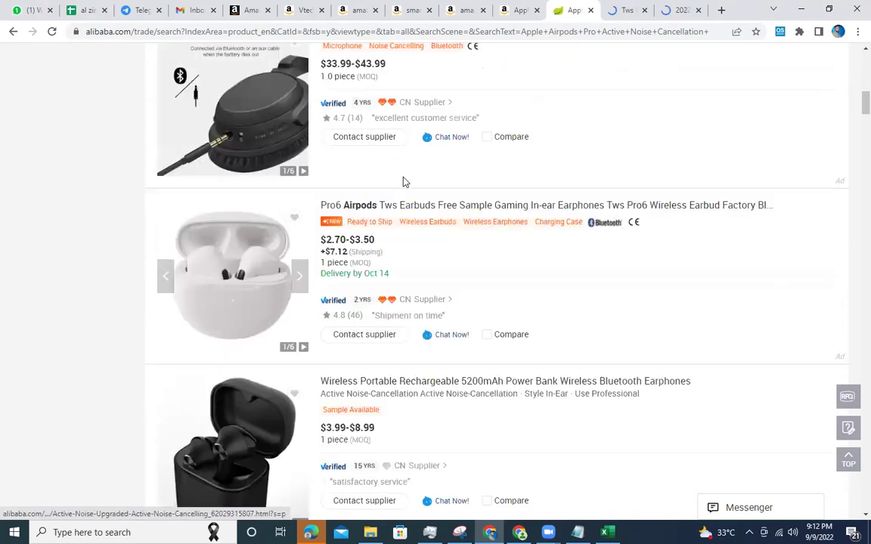
{"action": "right_click", "coordinate": [390, 212]}
{"action": "left_click", "coordinate": [407, 221]}
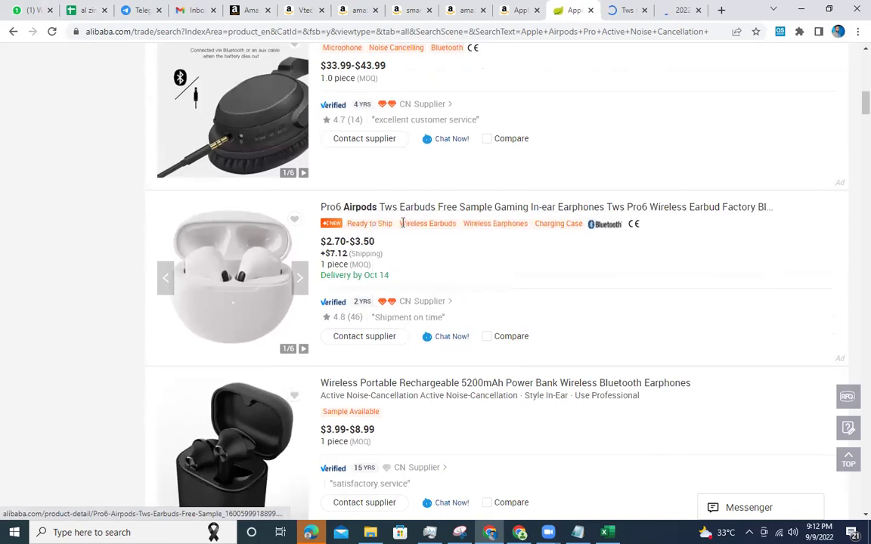
{"action": "scroll", "coordinate": [398, 247], "scroll_direction": "down", "scroll_amount": 5}
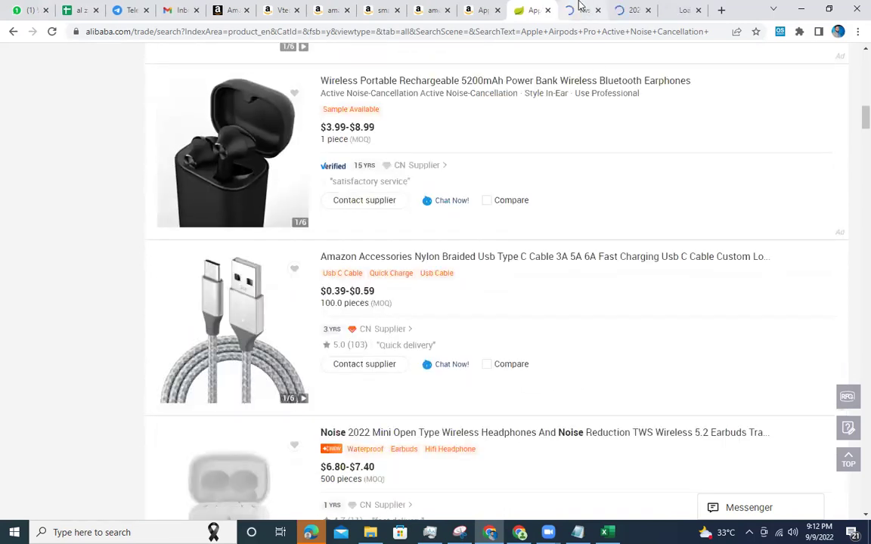
{"action": "left_click", "coordinate": [579, 9]}
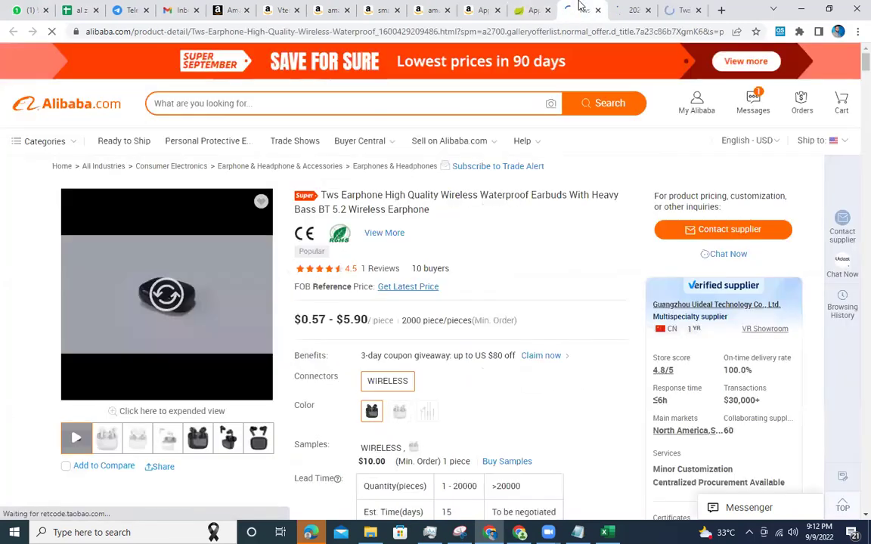
Review the Tws Earphone's $0.57-$5.90 price, 2000-piece minimum, $10.00 sample and 15-day lead time.
{"action": "triple_click", "coordinate": [316, 321]}
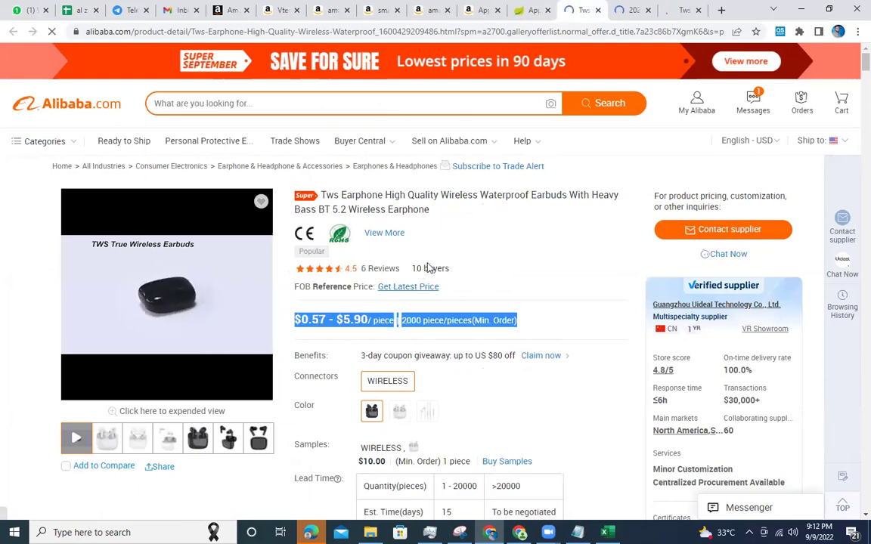
{"action": "scroll", "coordinate": [428, 267], "scroll_direction": "down", "scroll_amount": 2}
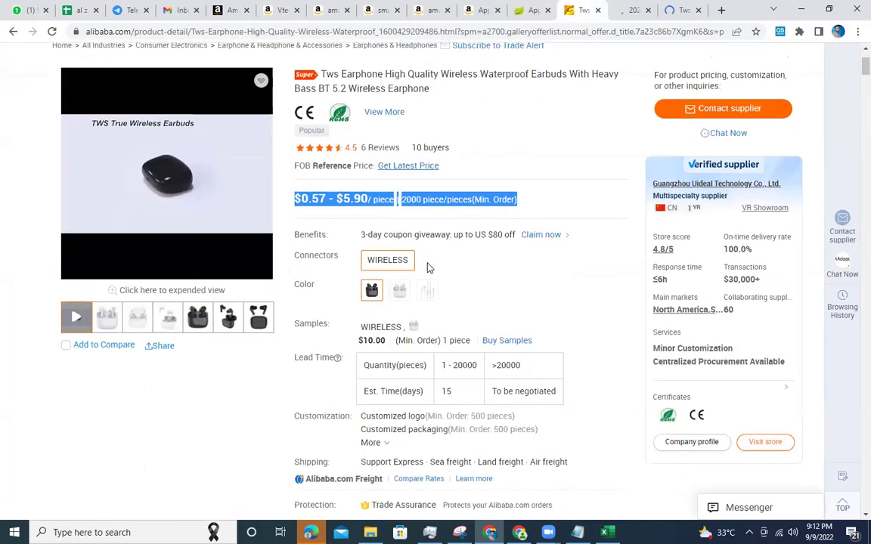
{"action": "double_click", "coordinate": [446, 390]}
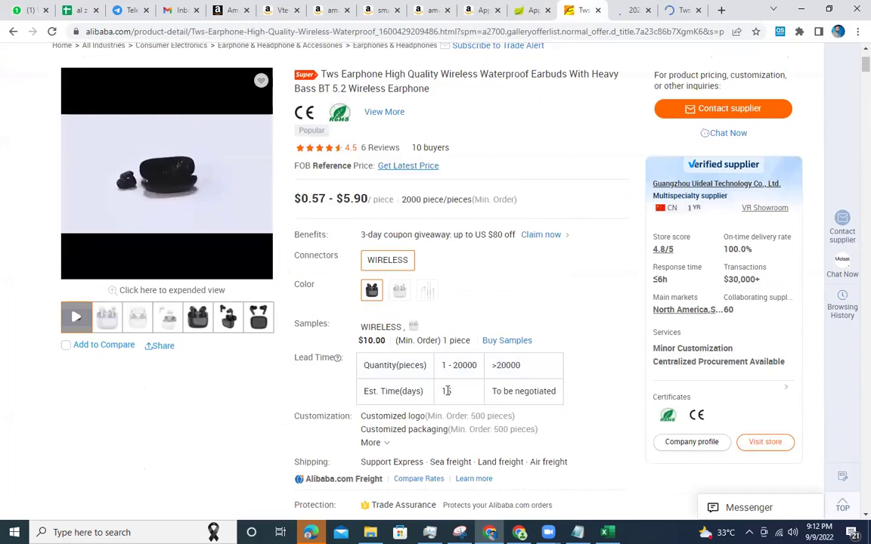
{"action": "double_click", "coordinate": [459, 341]}
{"action": "triple_click", "coordinate": [370, 340]}
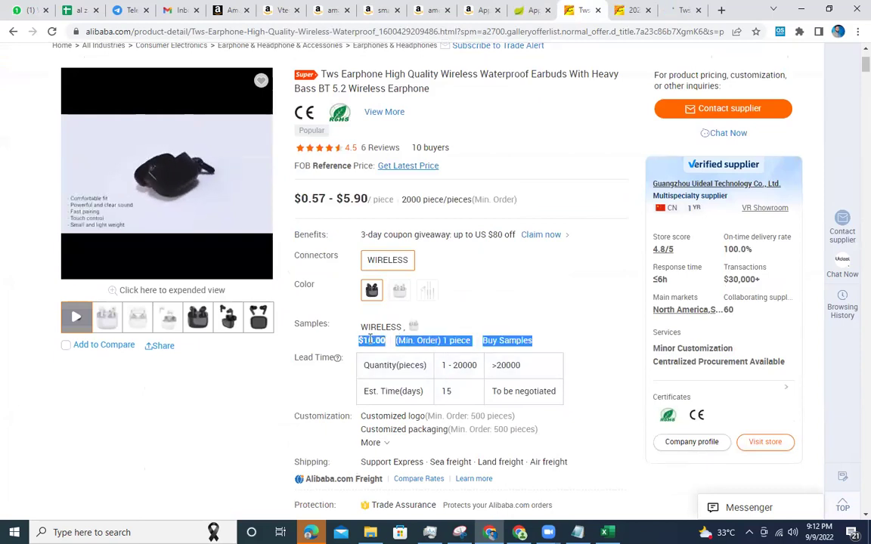
{"action": "double_click", "coordinate": [504, 365]}
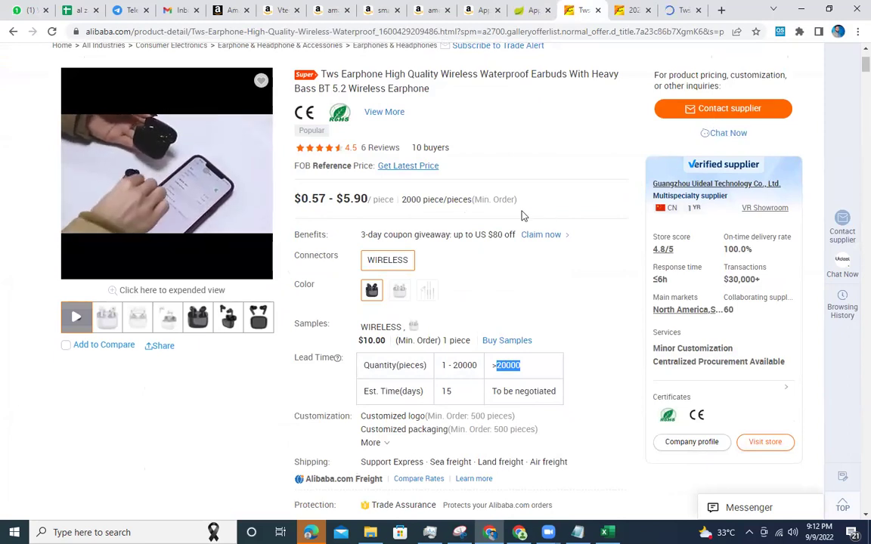
{"action": "scroll", "coordinate": [530, 215], "scroll_direction": "up", "scroll_amount": 2}
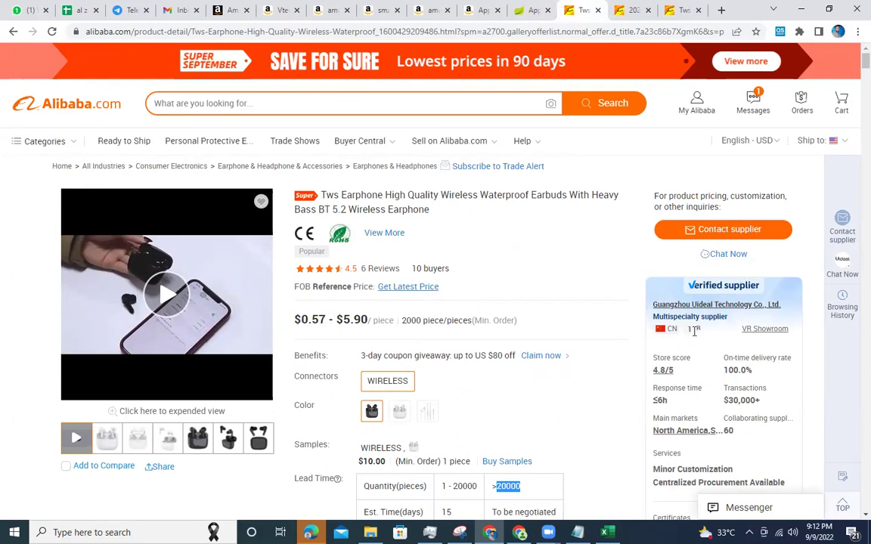
{"action": "double_click", "coordinate": [694, 331]}
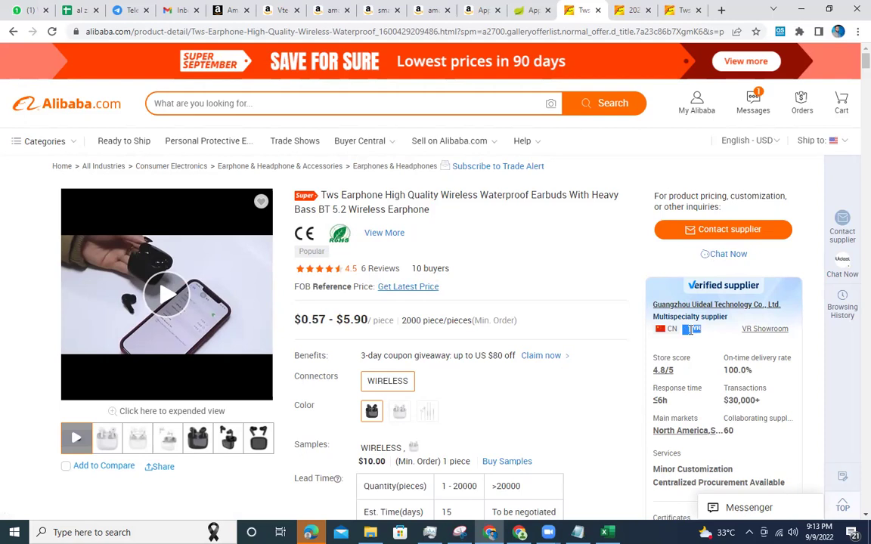
{"action": "triple_click", "coordinate": [748, 361]}
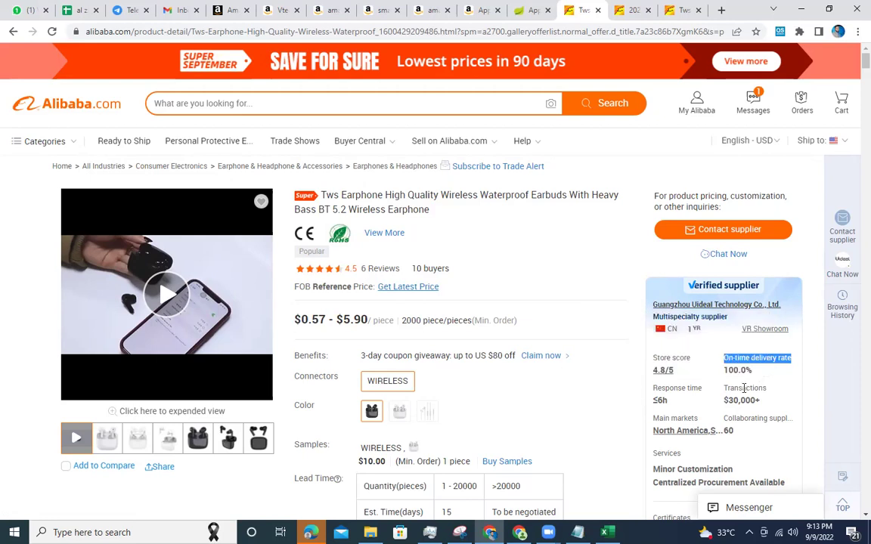
{"action": "mouse_move", "coordinate": [746, 388]}
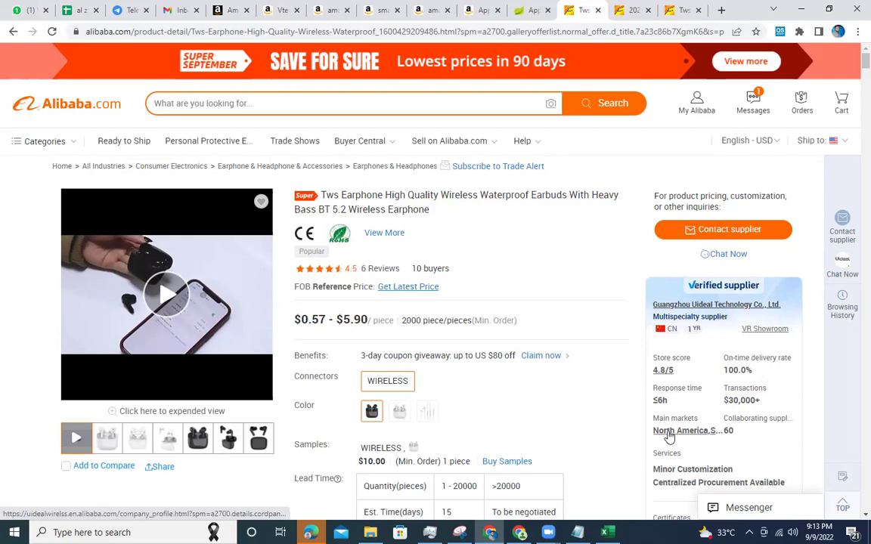
{"action": "scroll", "coordinate": [665, 423], "scroll_direction": "down", "scroll_amount": 3}
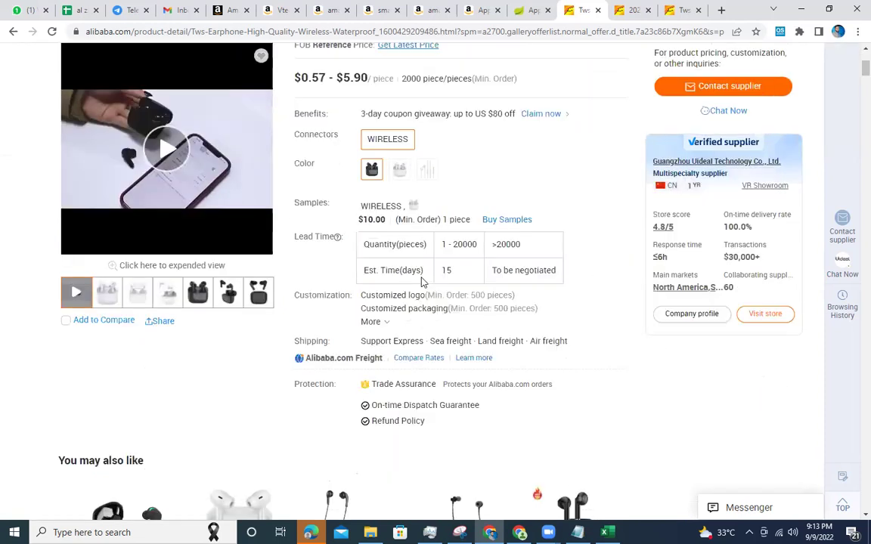
{"action": "scroll", "coordinate": [443, 305], "scroll_direction": "up", "scroll_amount": 1}
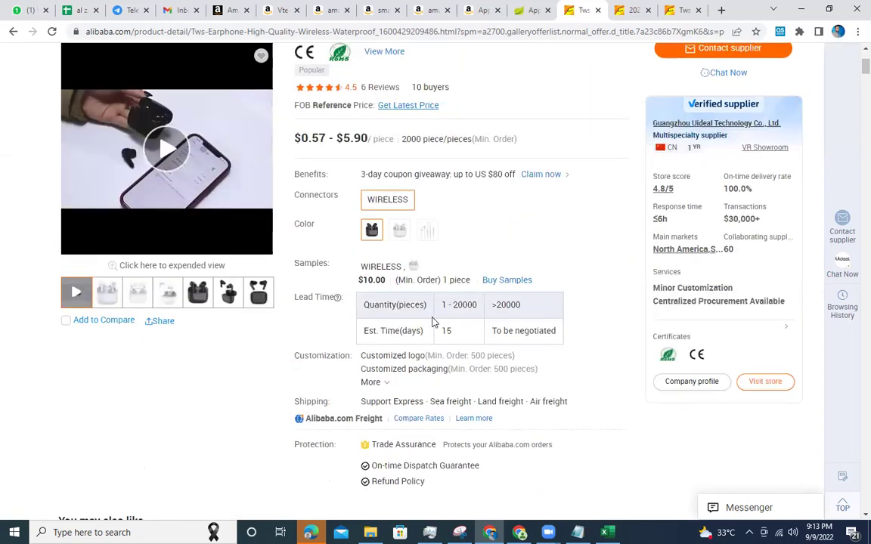
{"action": "scroll", "coordinate": [432, 322], "scroll_direction": "up", "scroll_amount": 1}
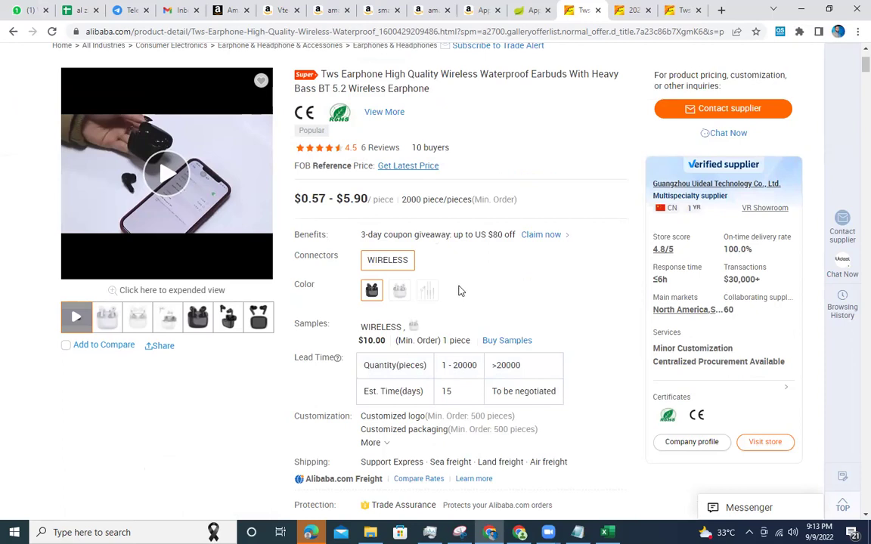
{"action": "triple_click", "coordinate": [452, 366]}
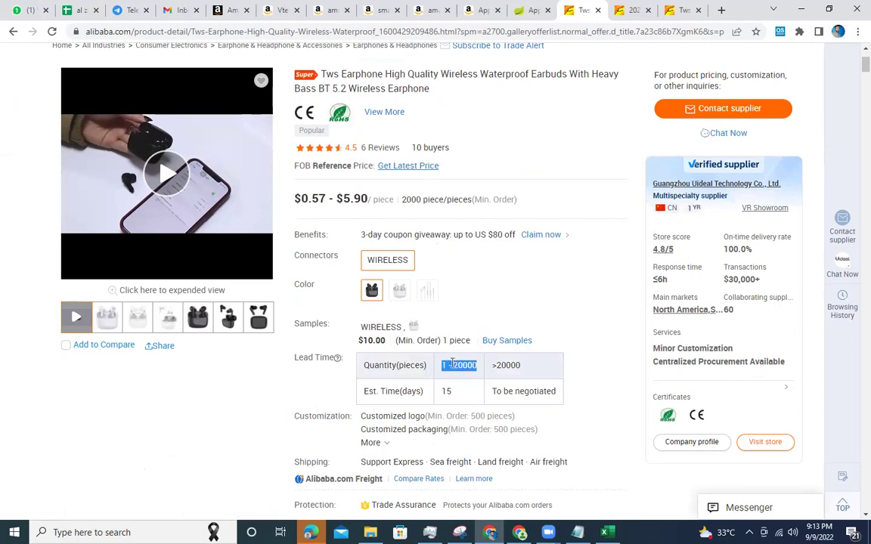
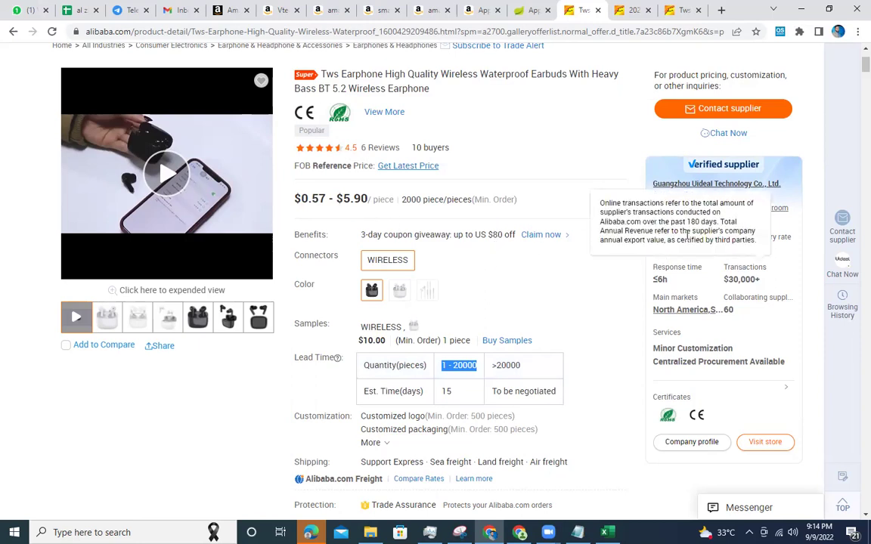
Open the 2022 original audifonos earbuds tab and note its tiers from 2-99 pieces at $7.11 to $1.01 bulk.
{"action": "left_click", "coordinate": [636, 9]}
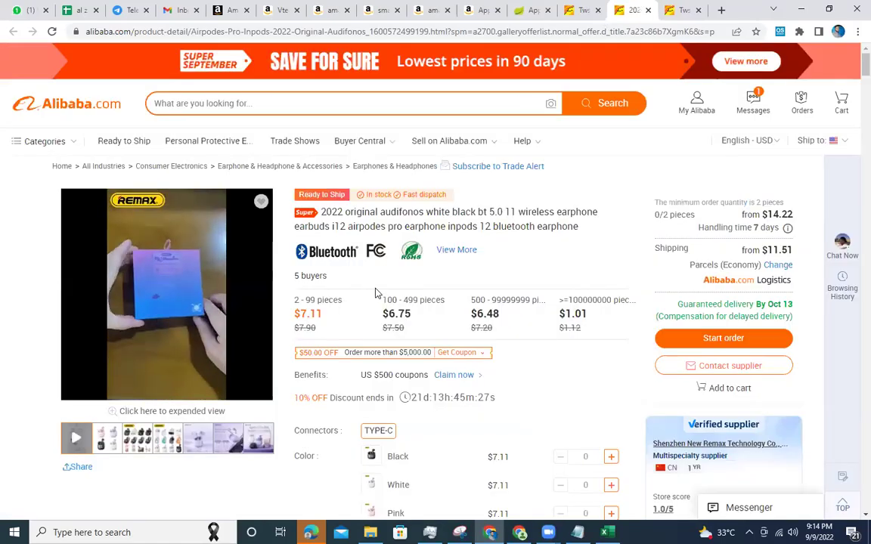
{"action": "triple_click", "coordinate": [330, 301]}
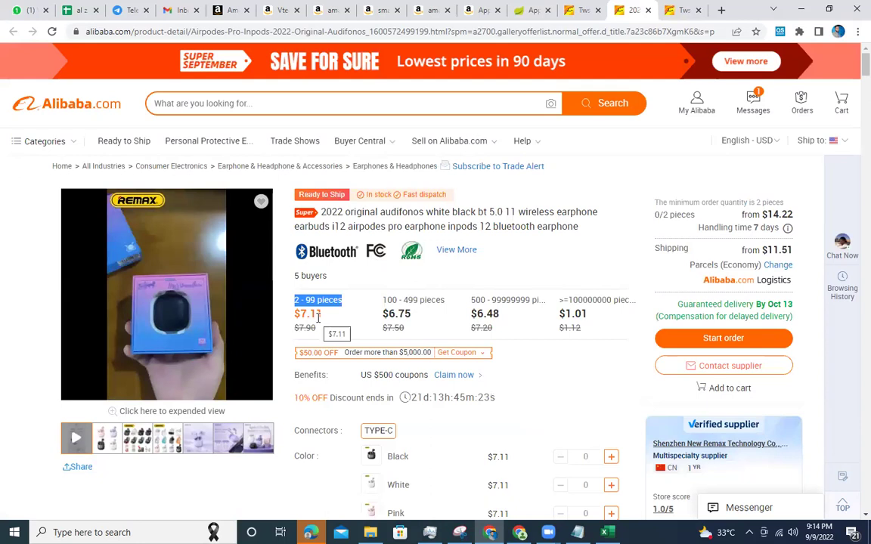
{"action": "left_click", "coordinate": [415, 302]}
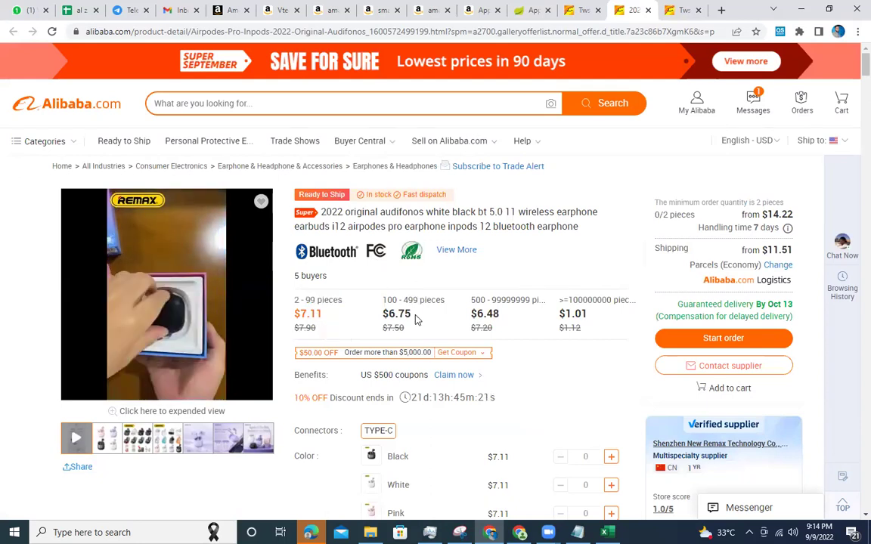
{"action": "double_click", "coordinate": [586, 300]}
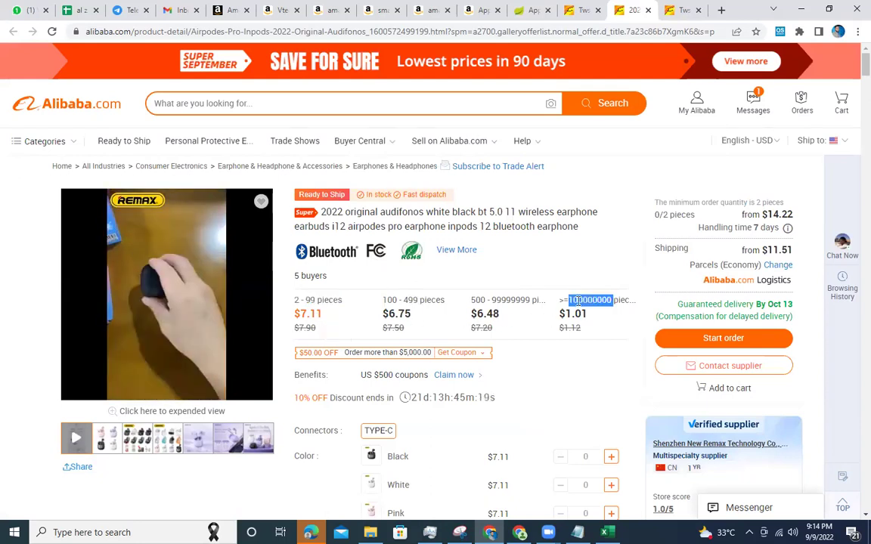
{"action": "double_click", "coordinate": [574, 314]}
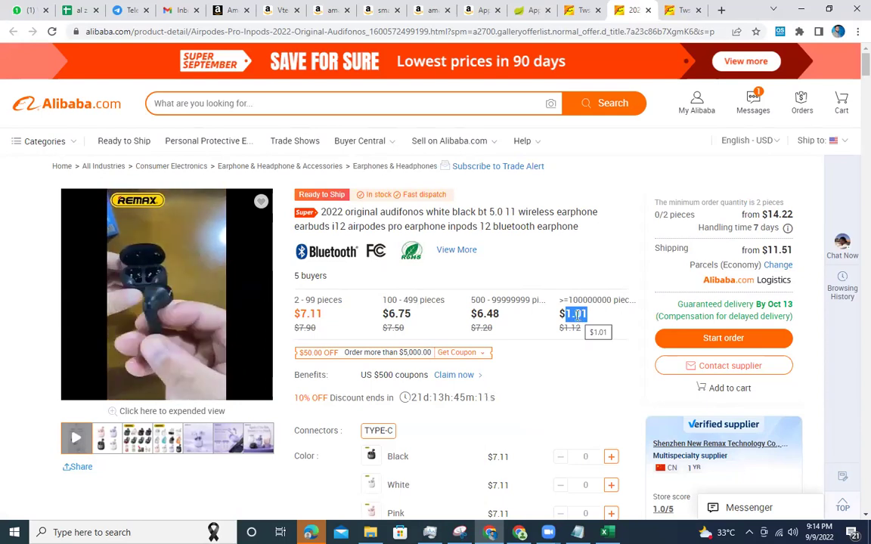
{"action": "scroll", "coordinate": [571, 315], "scroll_direction": "down", "scroll_amount": 1}
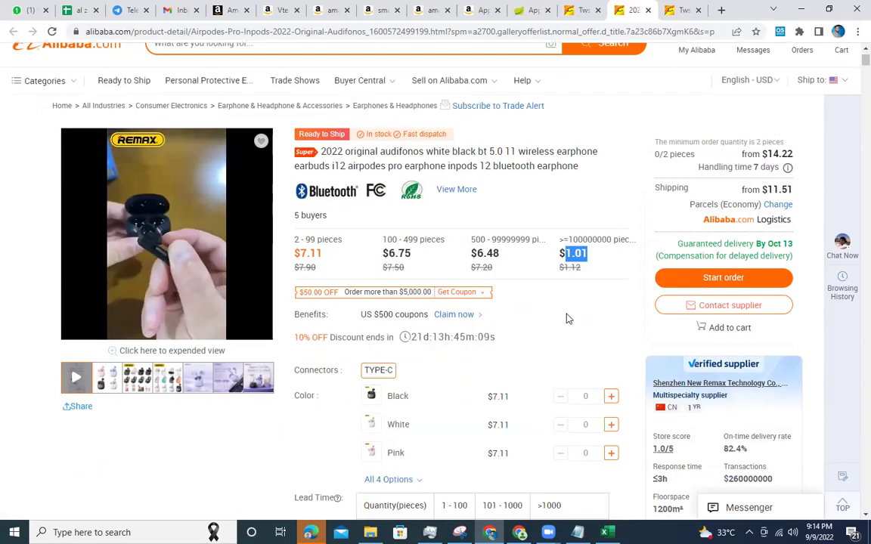
{"action": "mouse_move", "coordinate": [159, 282]}
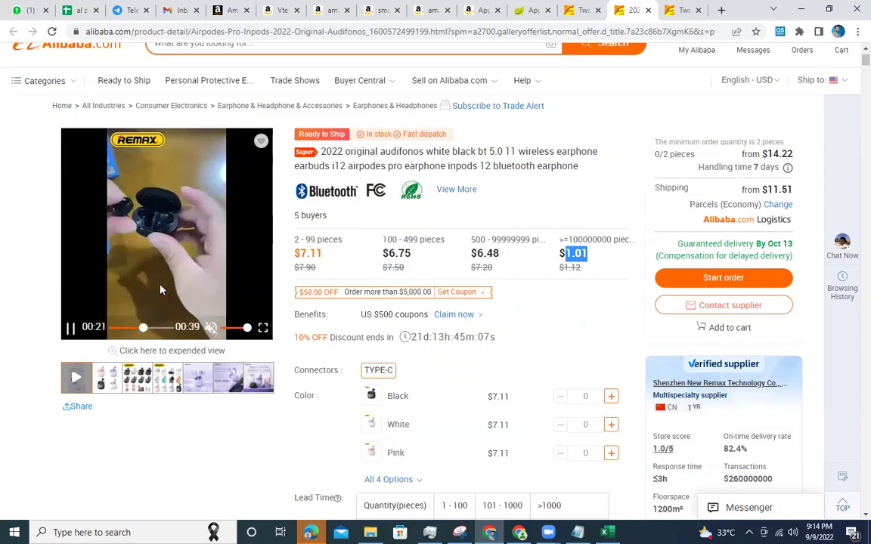
Close the audifonos listing and compare the Pro6's $2.70 starting price with the other Tws earphone listing.
{"action": "left_click", "coordinate": [648, 10]}
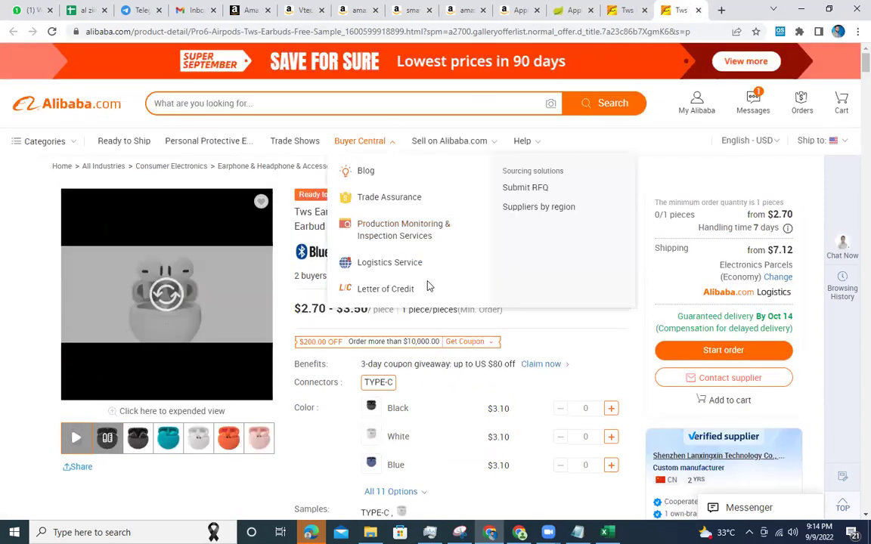
{"action": "double_click", "coordinate": [308, 310]}
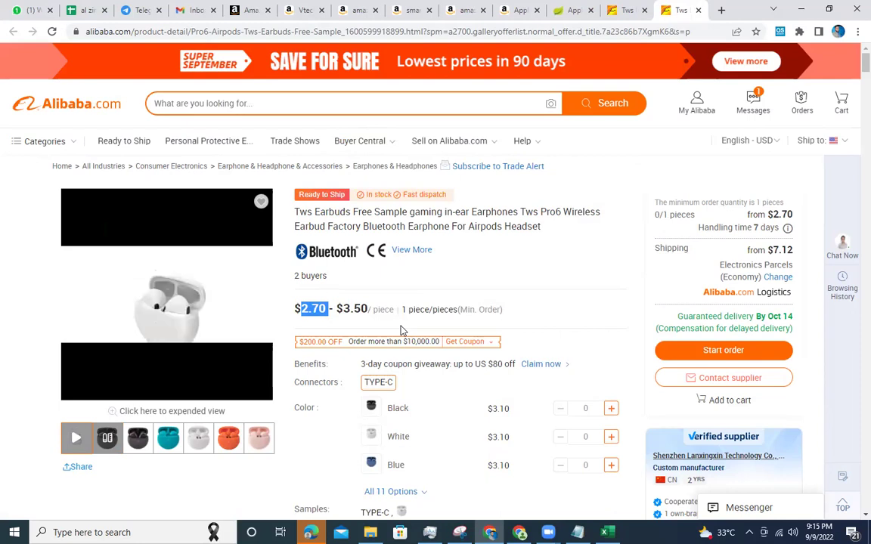
{"action": "left_click", "coordinate": [627, 10]}
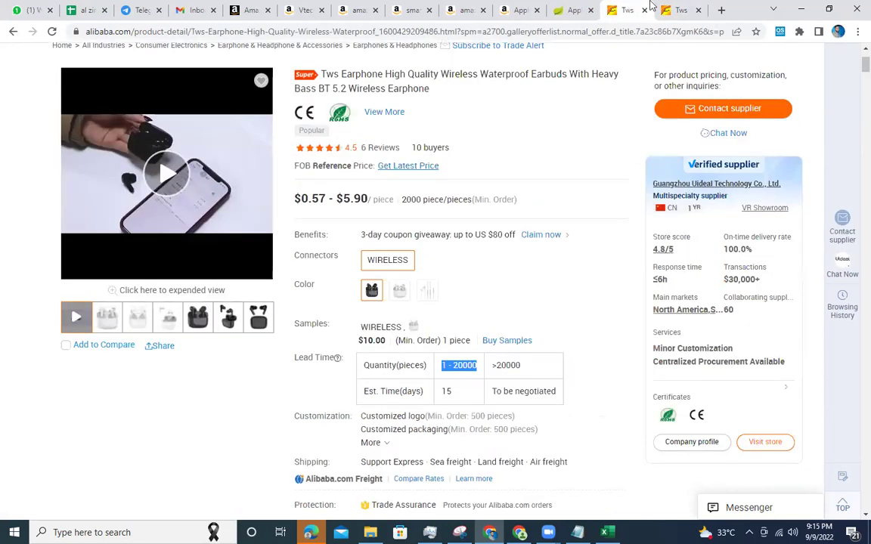
{"action": "left_click", "coordinate": [677, 10]}
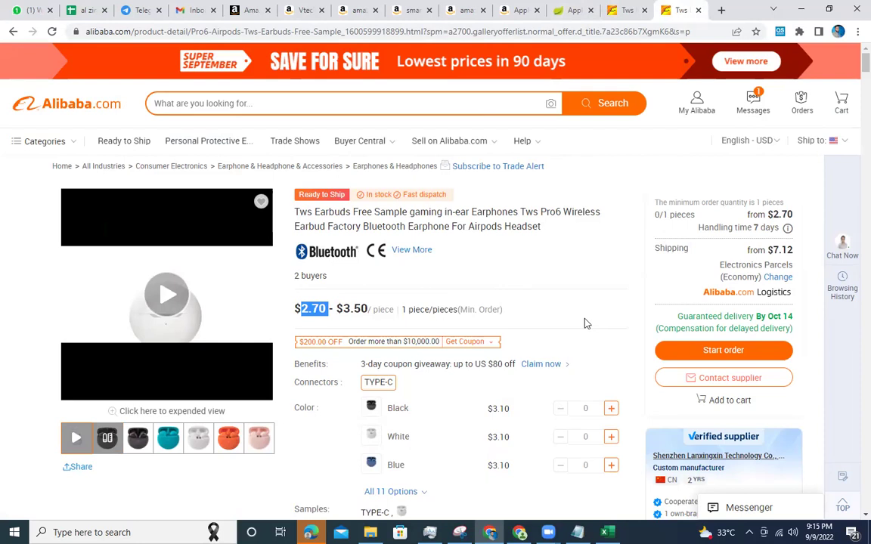
Review the Pro6's $2.70–$3.50 prices, 7-day and to-be-negotiated lead times, then return to the search results.
{"action": "left_click_drag", "start_coordinate": [343, 309], "coordinate": [378, 313]}
{"action": "double_click", "coordinate": [403, 311]}
{"action": "double_click", "coordinate": [487, 310]}
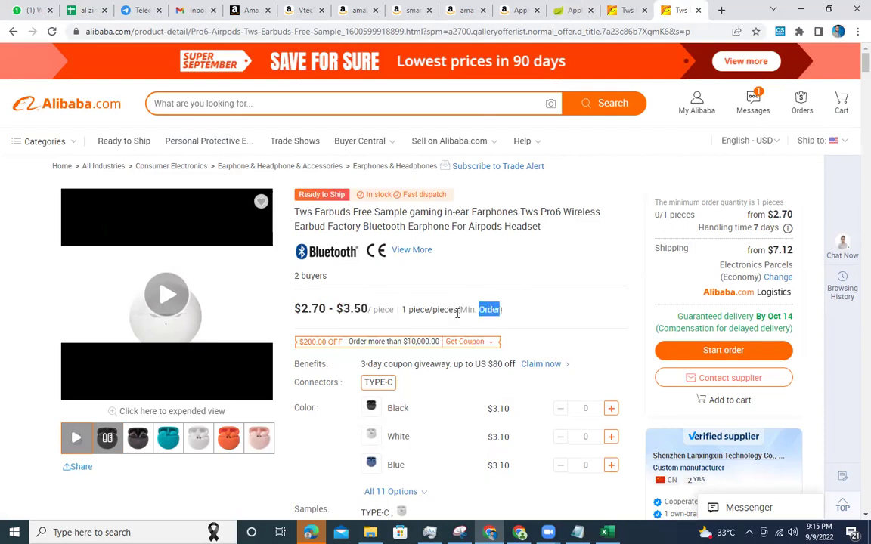
{"action": "double_click", "coordinate": [313, 309]}
{"action": "scroll", "coordinate": [318, 311], "scroll_direction": "down", "scroll_amount": 2}
{"action": "scroll", "coordinate": [317, 312], "scroll_direction": "down", "scroll_amount": 1}
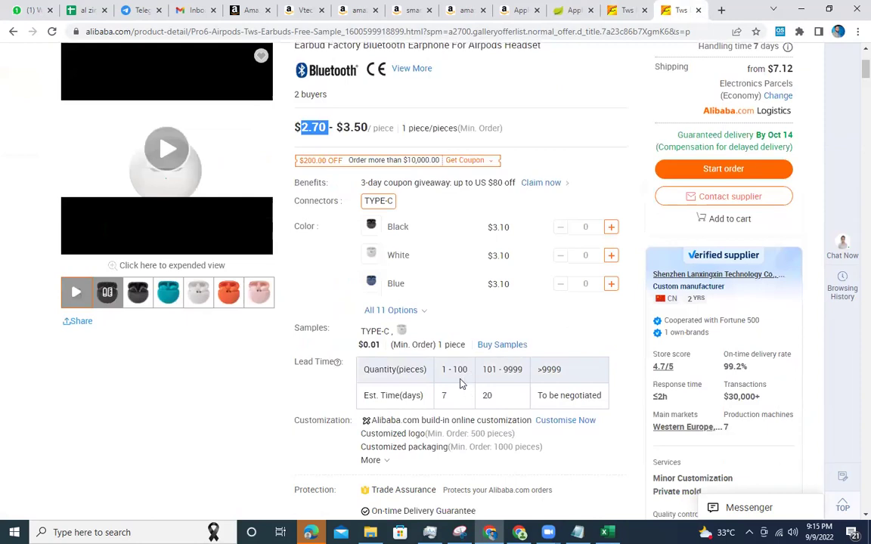
{"action": "double_click", "coordinate": [443, 395]}
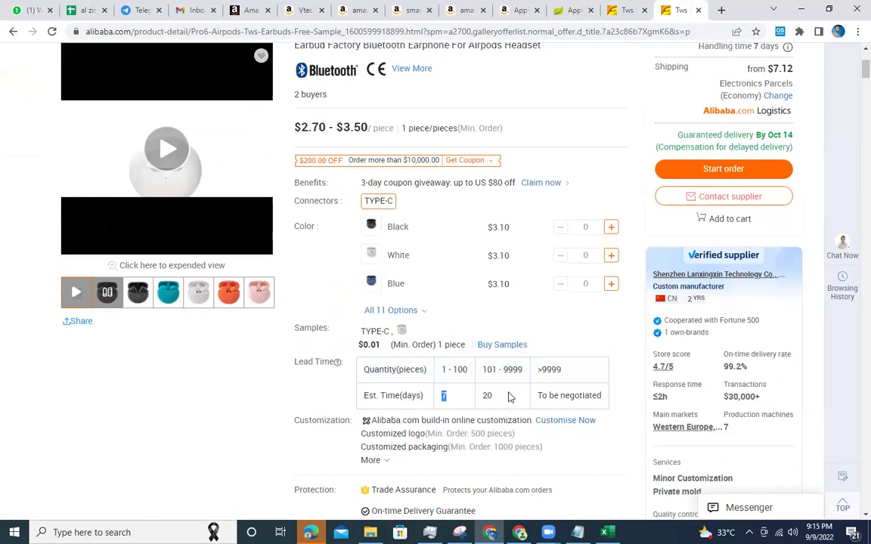
{"action": "double_click", "coordinate": [511, 369]}
{"action": "triple_click", "coordinate": [559, 396]}
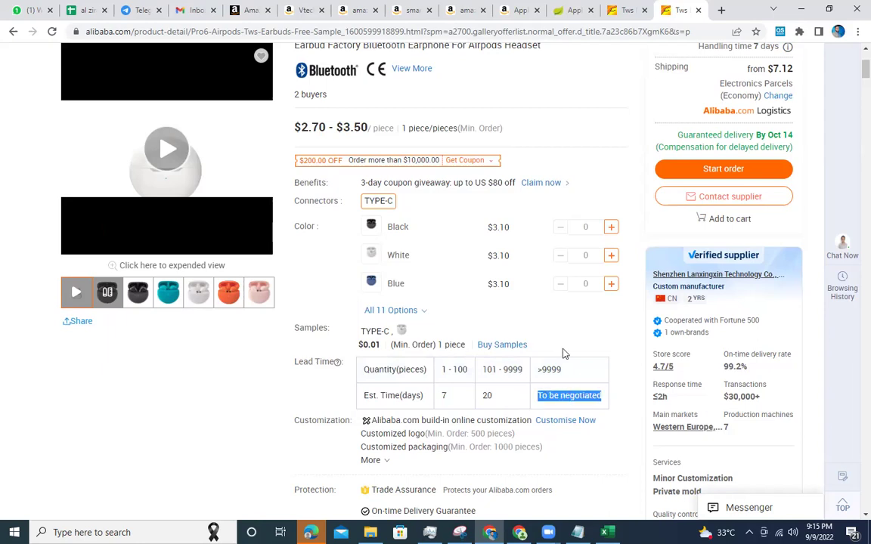
{"action": "scroll", "coordinate": [536, 272], "scroll_direction": "down", "scroll_amount": 3}
{"action": "scroll", "coordinate": [537, 272], "scroll_direction": "up", "scroll_amount": 4}
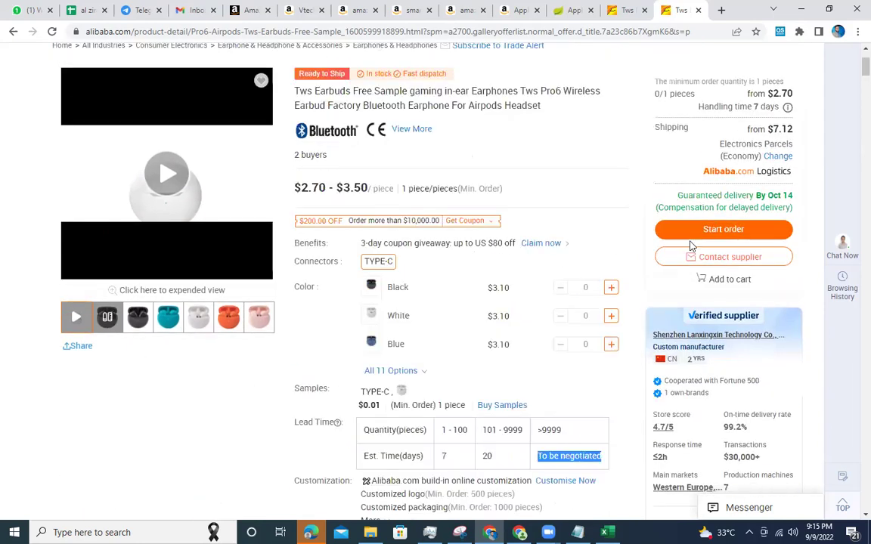
{"action": "scroll", "coordinate": [705, 255], "scroll_direction": "up", "scroll_amount": 2}
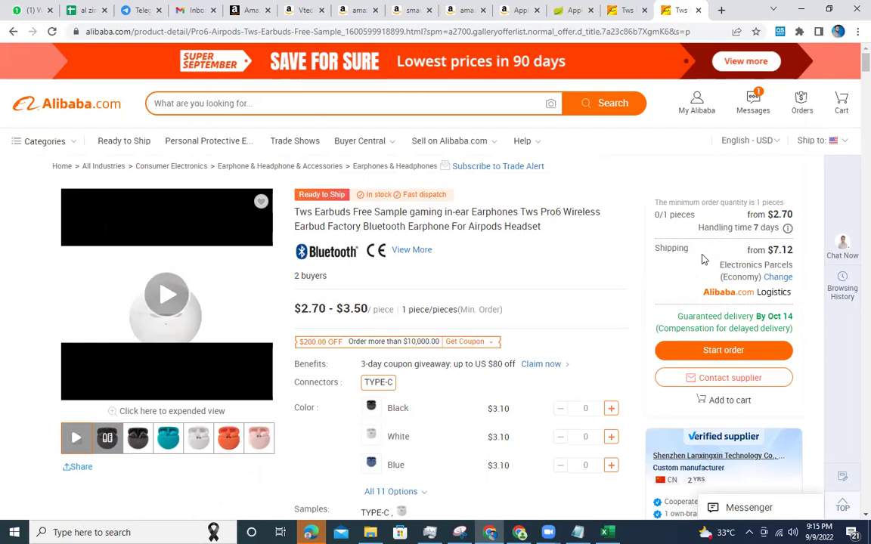
{"action": "scroll", "coordinate": [709, 235], "scroll_direction": "down", "scroll_amount": 4}
{"action": "scroll", "coordinate": [709, 236], "scroll_direction": "up", "scroll_amount": 1}
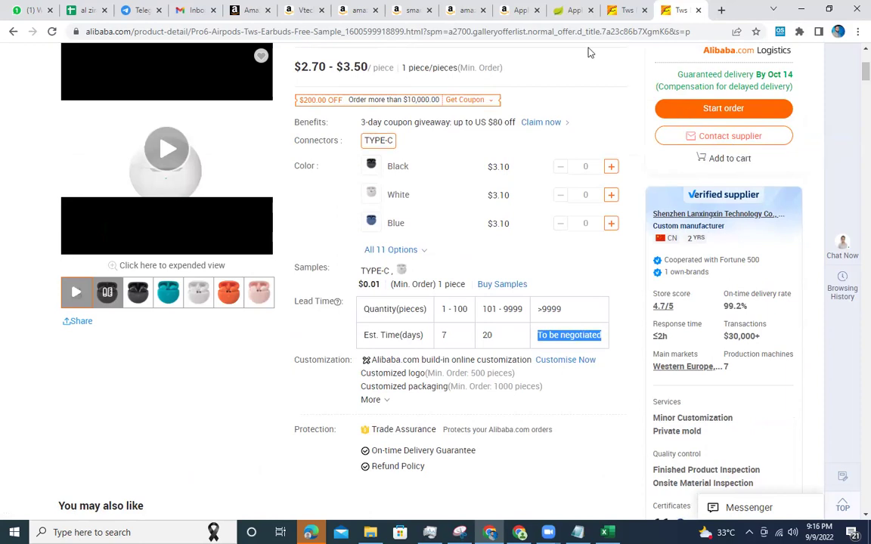
{"action": "left_click", "coordinate": [571, 10]}
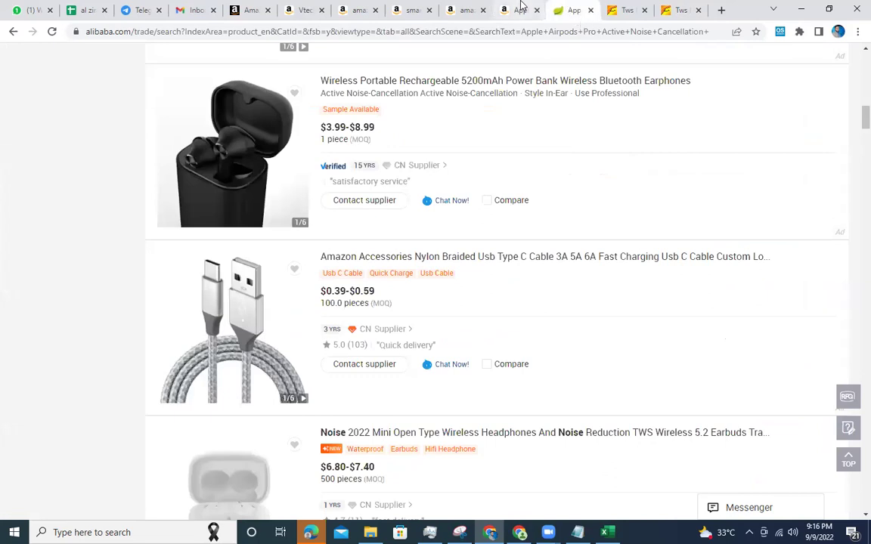
Compare the Amazon.ae AirPods Pro listing against the Earpod sheet's Day 6 stock, K11 average and N6 estimate.
{"action": "left_click", "coordinate": [518, 10]}
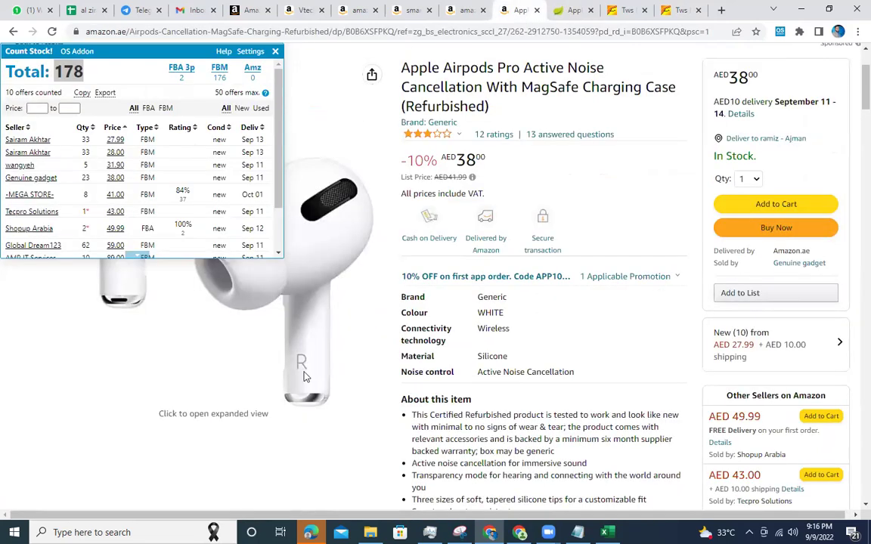
{"action": "key", "text": "alt+Tab"}
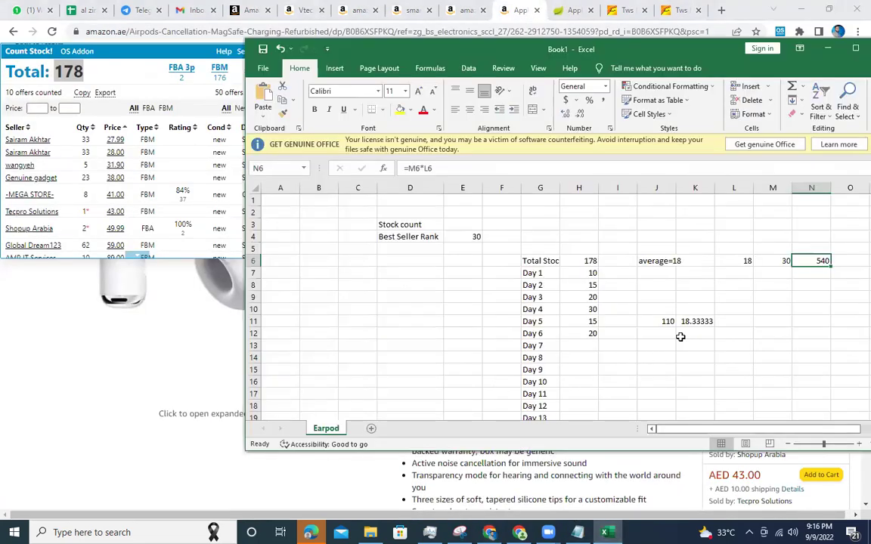
{"action": "left_click", "coordinate": [684, 333]}
{"action": "left_click", "coordinate": [684, 322]}
{"action": "left_click", "coordinate": [444, 285]}
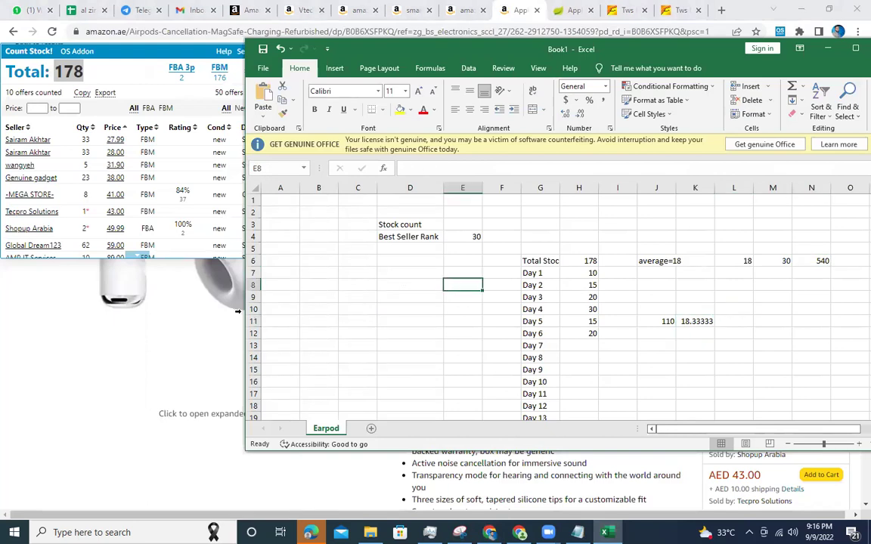
{"action": "left_click", "coordinate": [161, 302]}
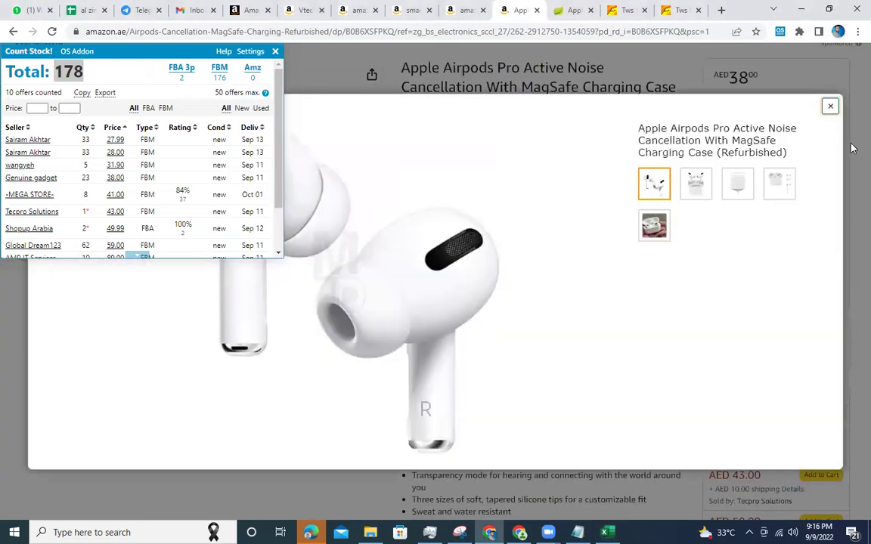
{"action": "left_click", "coordinate": [830, 106]}
{"action": "left_click", "coordinate": [607, 532]}
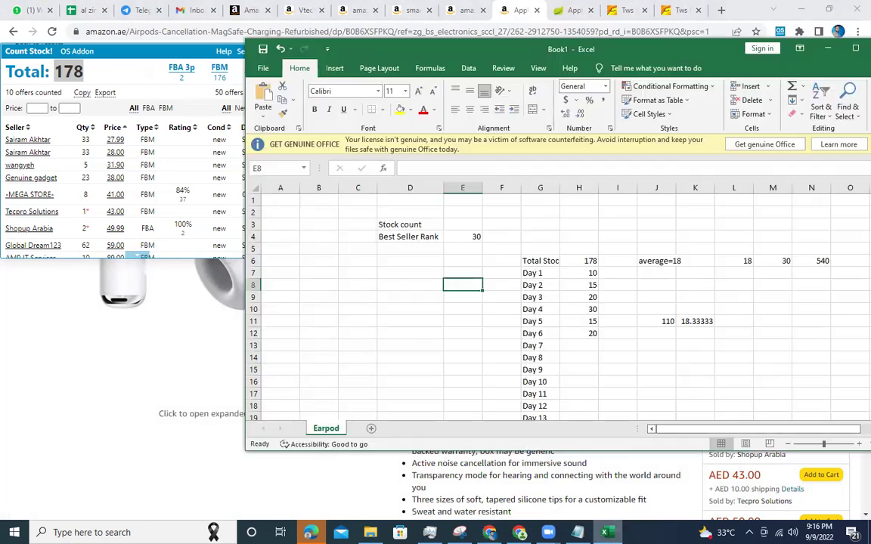
{"action": "left_click", "coordinate": [578, 358]}
{"action": "left_click", "coordinate": [685, 324]}
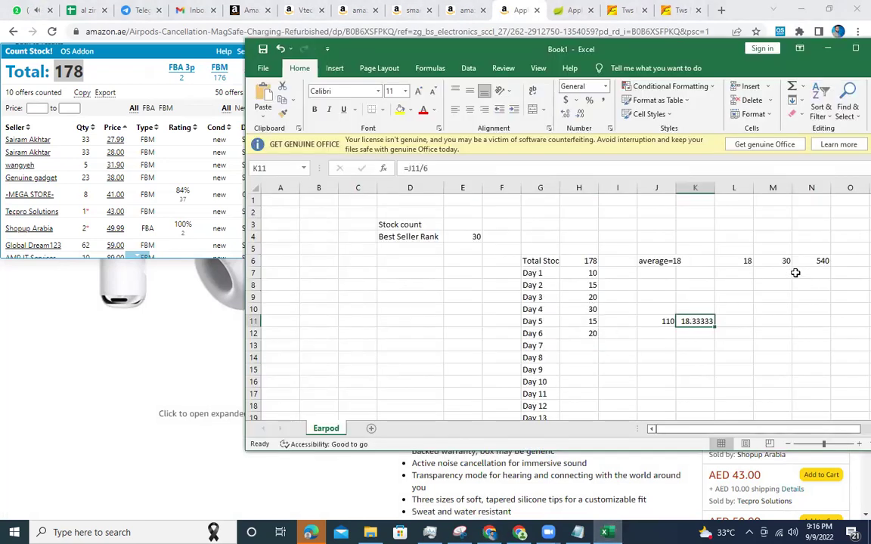
{"action": "left_click", "coordinate": [739, 296]}
{"action": "left_click", "coordinate": [807, 261]}
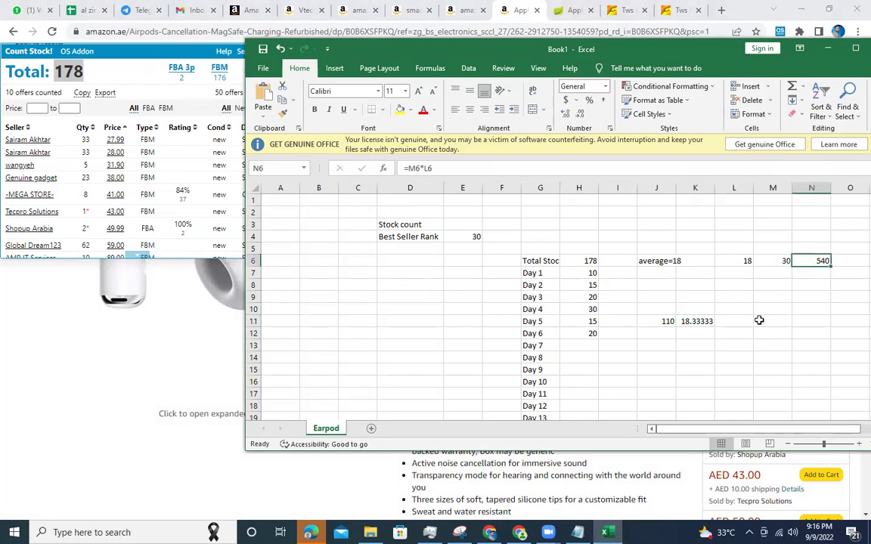
{"action": "scroll", "coordinate": [582, 342], "scroll_direction": "down", "scroll_amount": 4}
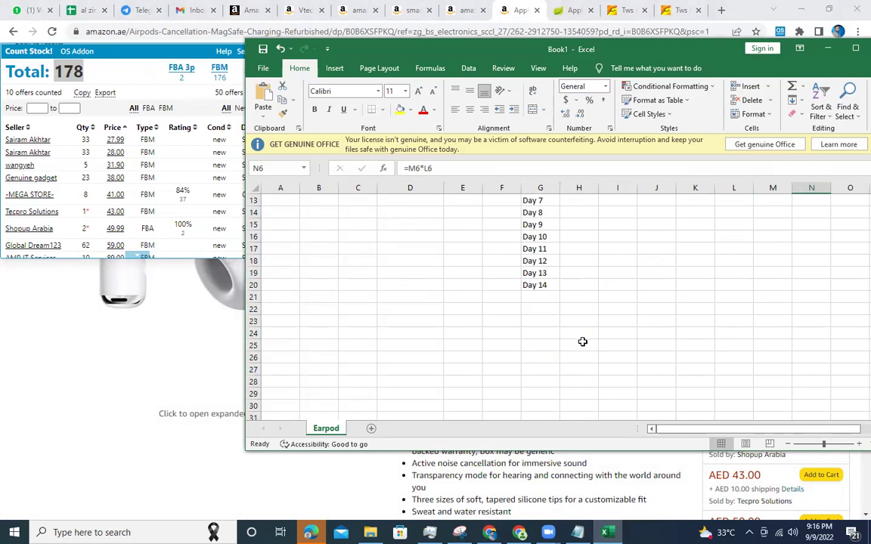
Enter 13 aed in cell B26 of the Earpod sheet.
{"action": "left_click", "coordinate": [330, 354]}
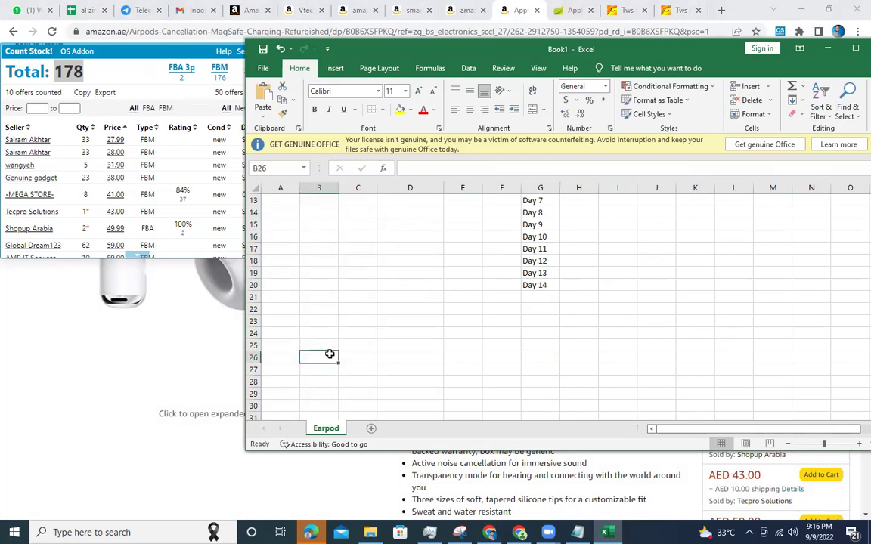
{"action": "type", "text": "13 aed"}
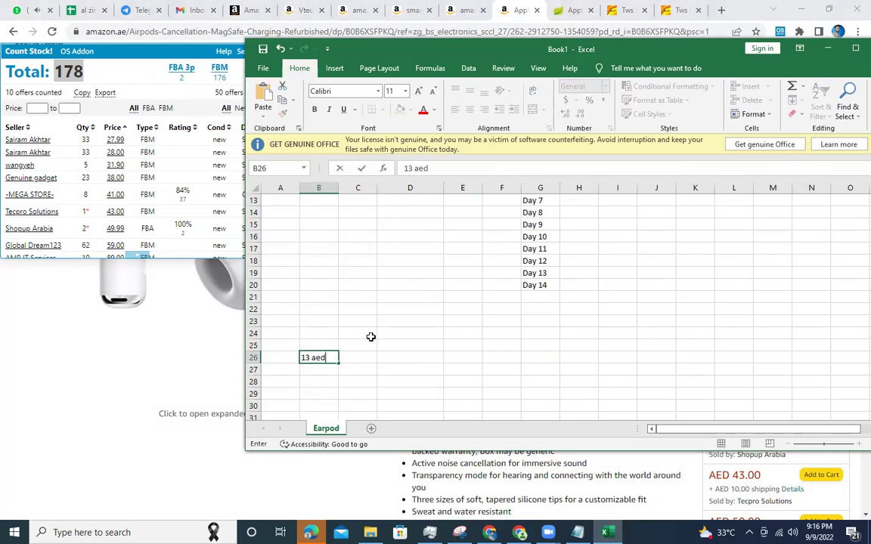
{"action": "left_click", "coordinate": [448, 330]}
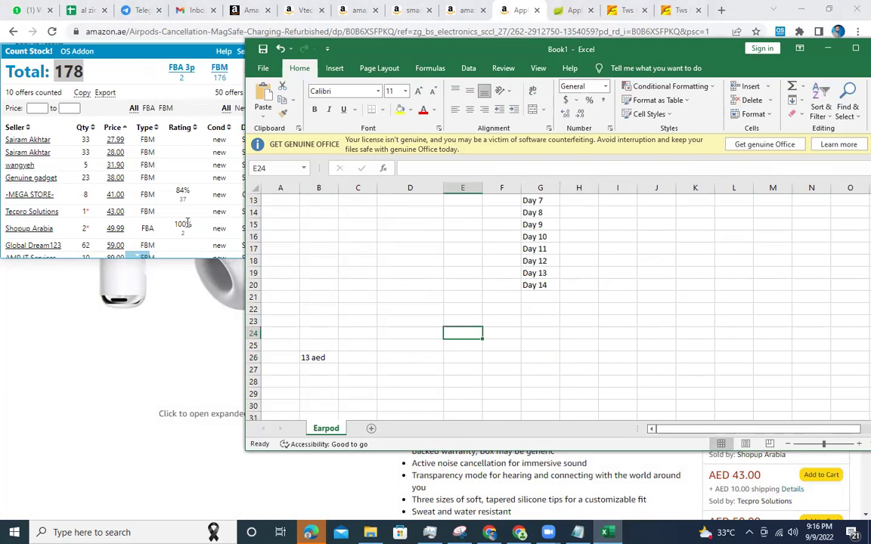
{"action": "left_click", "coordinate": [150, 82]}
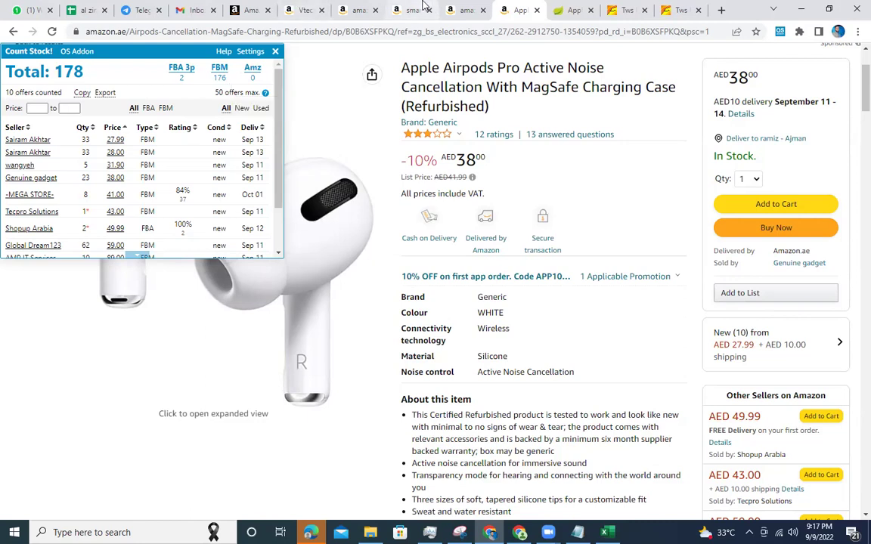
Check the out-of-stock Flex Tape listing's 17.00 price under Seller Central's Manage All Inventory.
{"action": "left_click", "coordinate": [393, 9]}
{"action": "left_click", "coordinate": [302, 8]}
{"action": "left_click", "coordinate": [249, 9]}
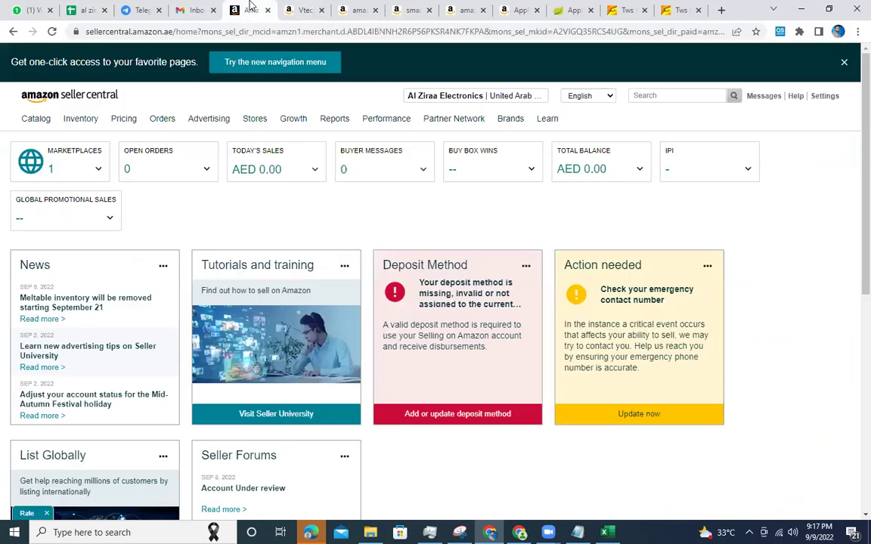
{"action": "mouse_move", "coordinate": [85, 120]}
{"action": "left_click", "coordinate": [99, 142]}
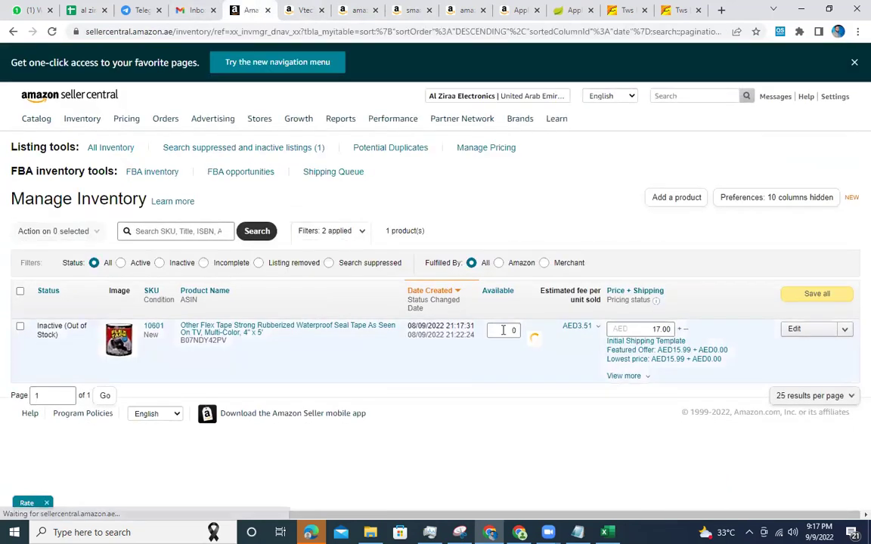
{"action": "left_click", "coordinate": [654, 329]}
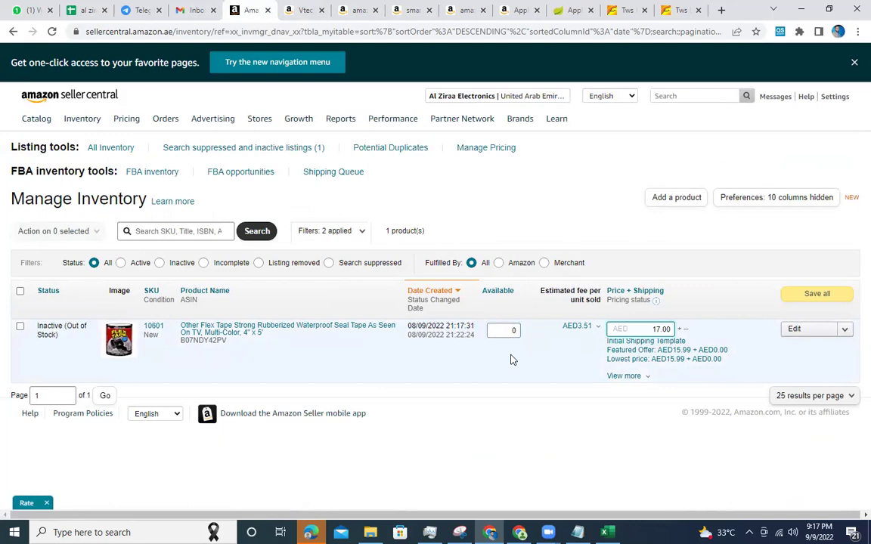
{"action": "left_click", "coordinate": [522, 9]}
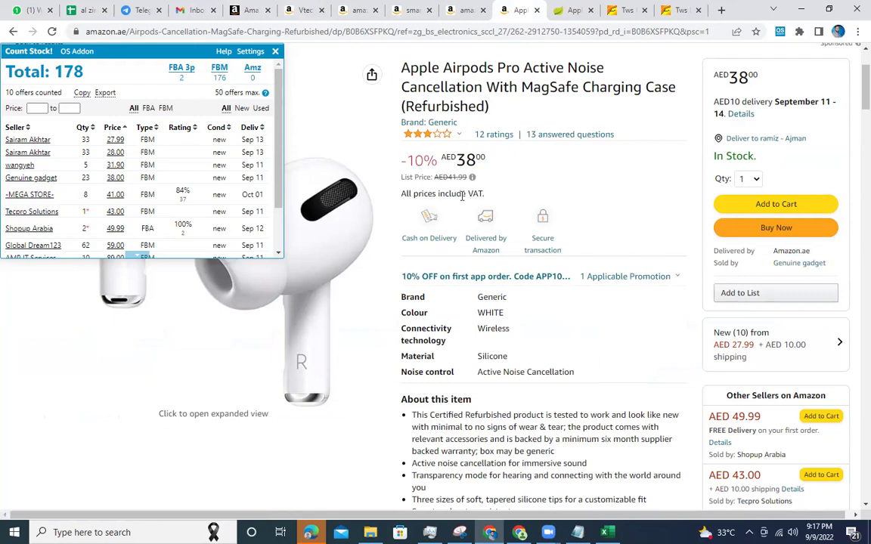
Review the AirPods listing's VAT-inclusive price and the other sellers' offers and stock counts.
{"action": "triple_click", "coordinate": [436, 198]}
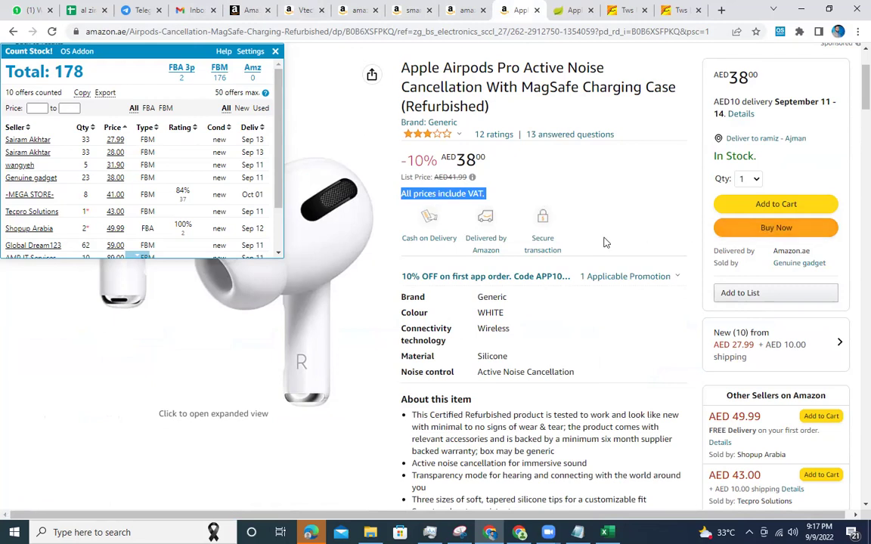
{"action": "scroll", "coordinate": [607, 242], "scroll_direction": "down", "scroll_amount": 3}
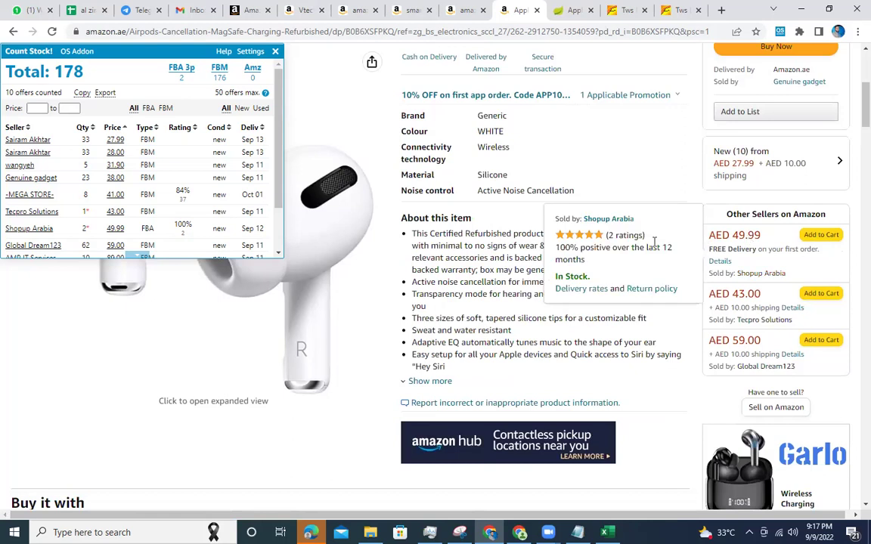
{"action": "scroll", "coordinate": [655, 242], "scroll_direction": "up", "scroll_amount": 3}
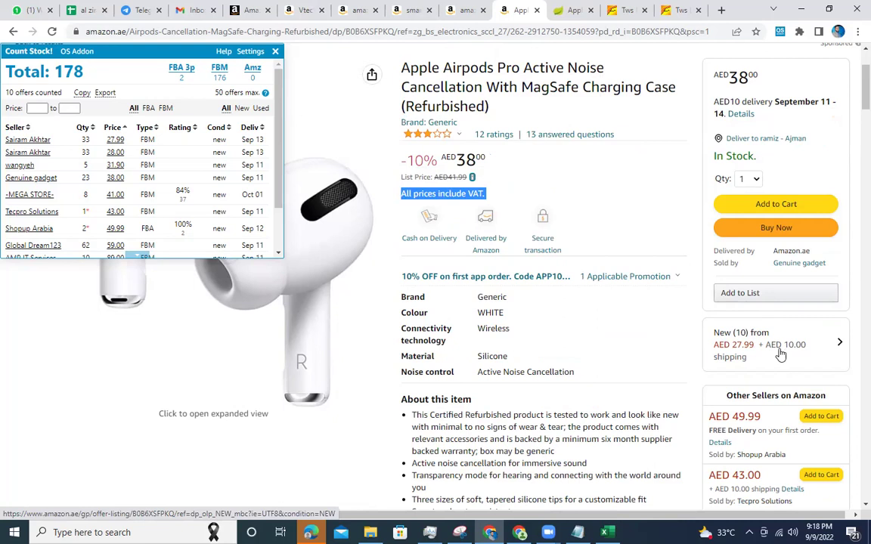
{"action": "scroll", "coordinate": [779, 353], "scroll_direction": "down", "scroll_amount": 2}
{"action": "scroll", "coordinate": [779, 353], "scroll_direction": "up", "scroll_amount": 2}
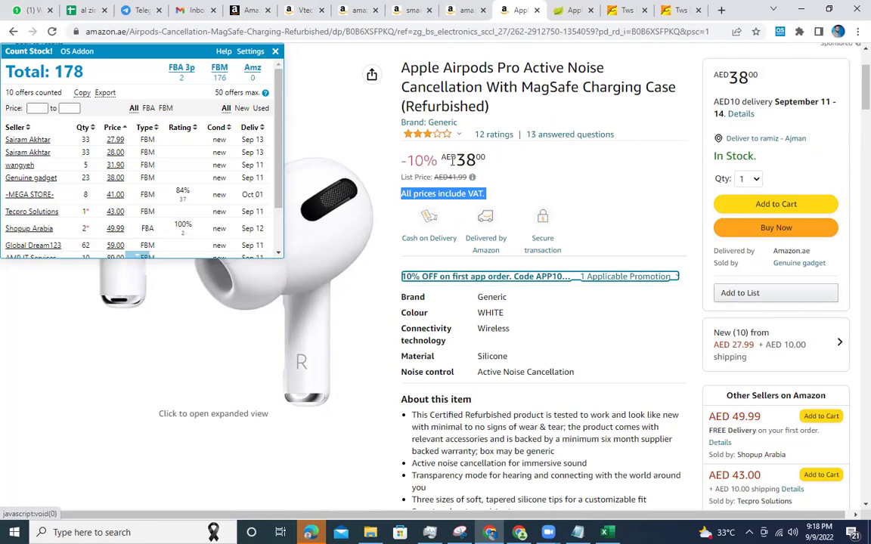
{"action": "scroll", "coordinate": [279, 205], "scroll_direction": "down", "scroll_amount": 1}
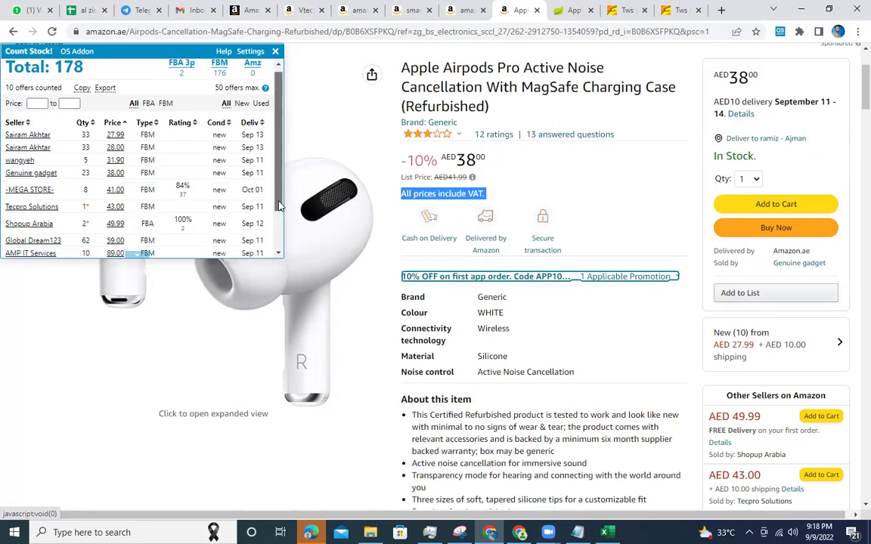
{"action": "scroll", "coordinate": [279, 206], "scroll_direction": "down", "scroll_amount": 1}
{"action": "scroll", "coordinate": [250, 136], "scroll_direction": "up", "scroll_amount": 2}
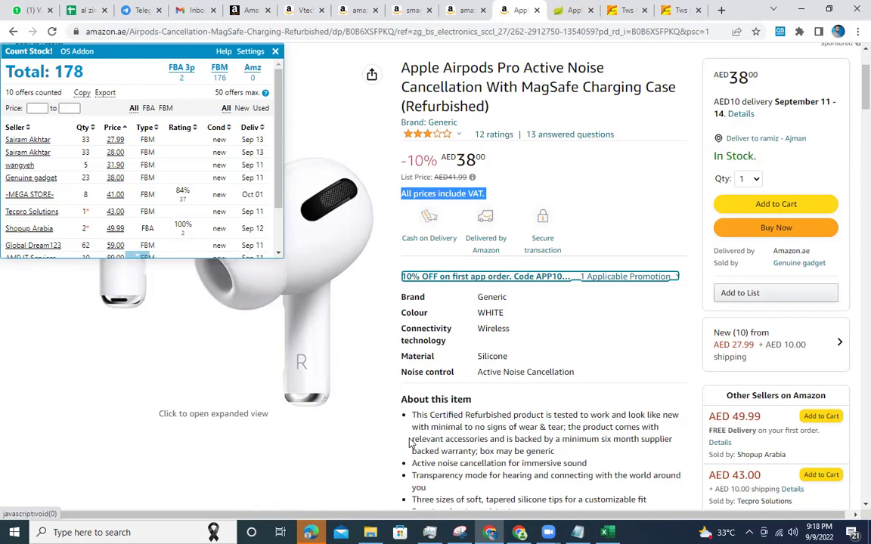
{"action": "left_click", "coordinate": [605, 533]}
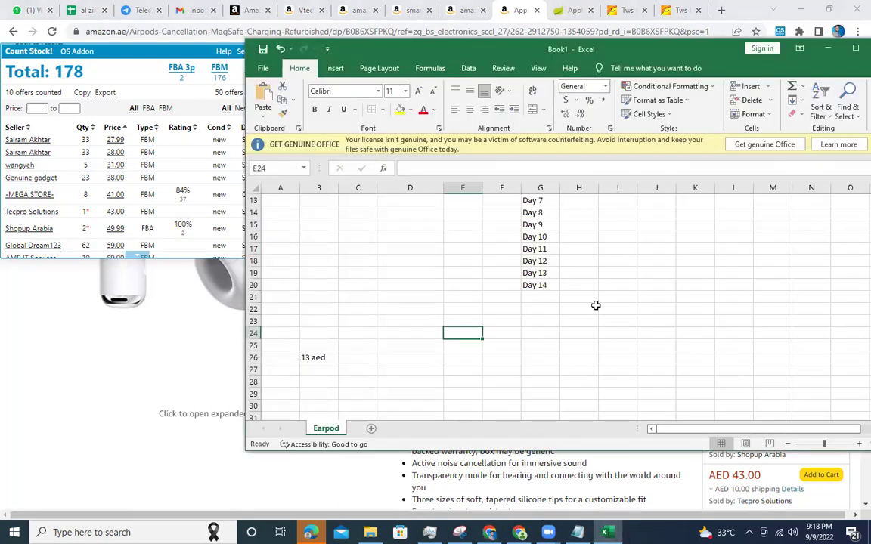
{"action": "scroll", "coordinate": [596, 305], "scroll_direction": "up", "scroll_amount": 4}
{"action": "scroll", "coordinate": [665, 302], "scroll_direction": "down", "scroll_amount": 3}
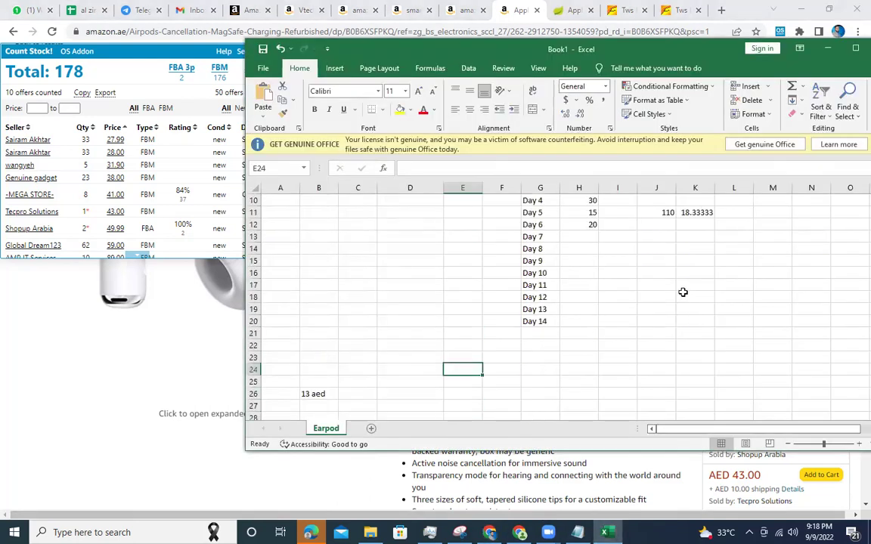
{"action": "left_click", "coordinate": [572, 249]}
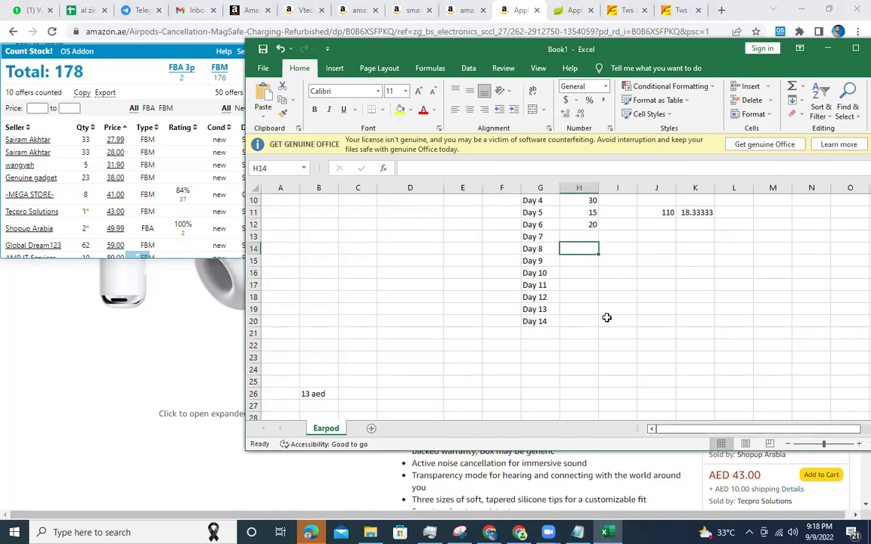
{"action": "left_click", "coordinate": [358, 396]}
{"action": "left_click", "coordinate": [633, 259]}
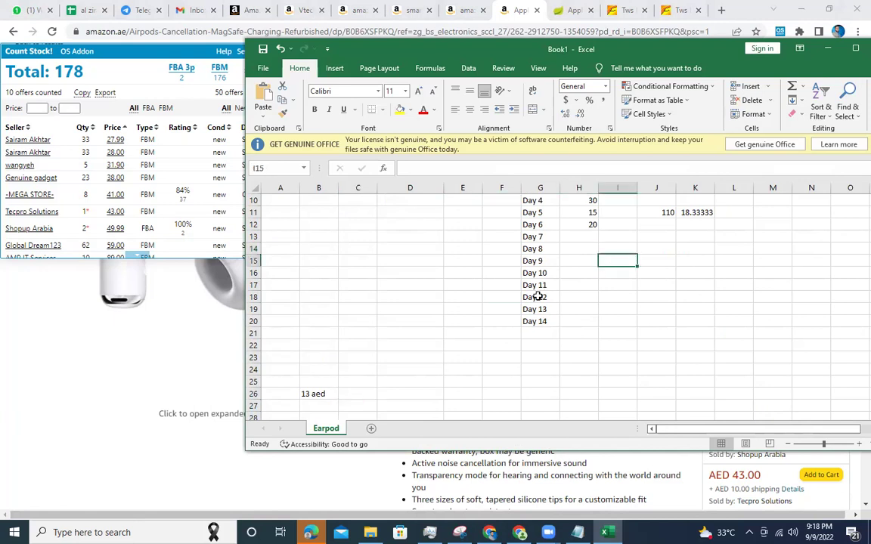
{"action": "left_click", "coordinate": [544, 337]}
{"action": "left_click", "coordinate": [389, 353]}
{"action": "left_click", "coordinate": [402, 346]}
Enter 200 pcs in D22 and a selling price of 38 in D26.
{"action": "type", "text": "200 pcs"}
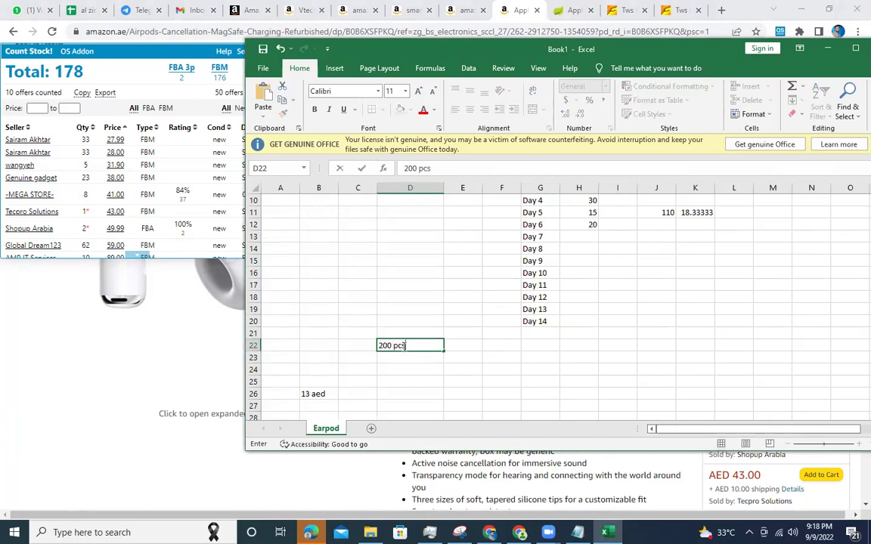
{"action": "key", "text": "Tab"}
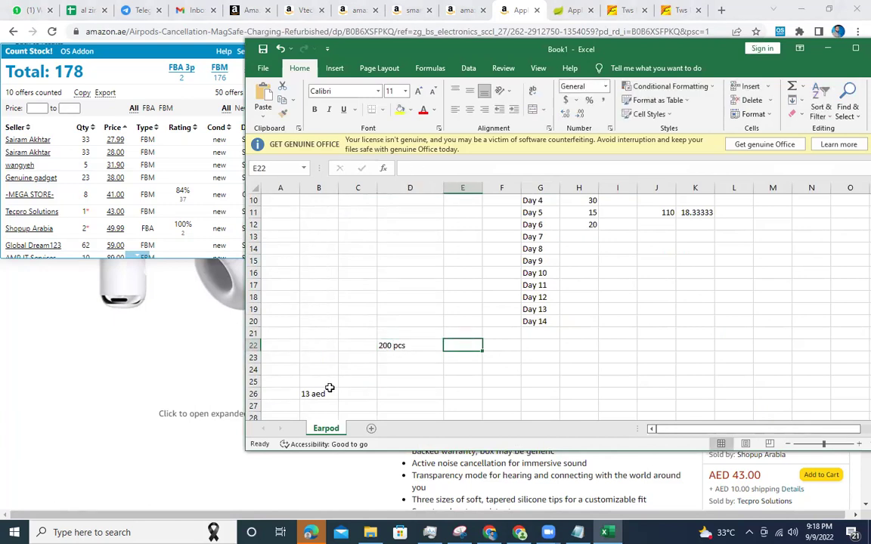
{"action": "left_click", "coordinate": [333, 394]}
{"action": "scroll", "coordinate": [354, 390], "scroll_direction": "down", "scroll_amount": 3}
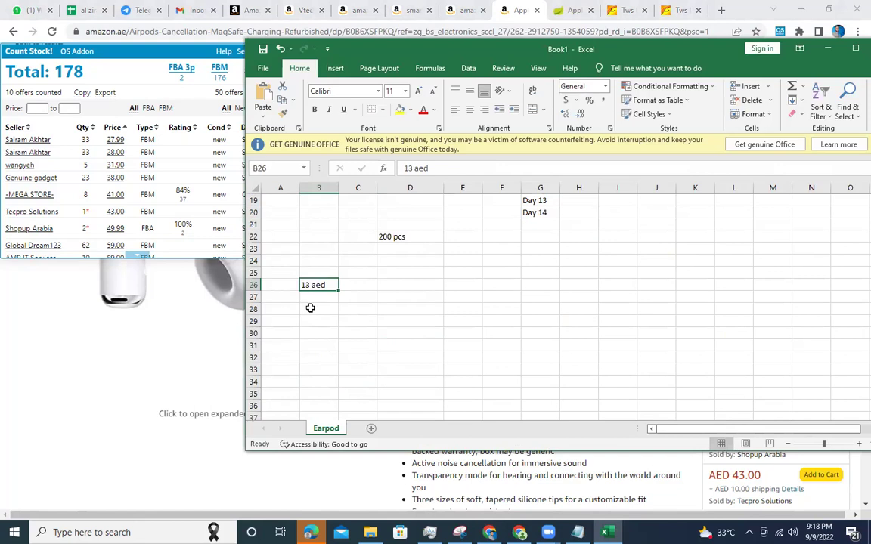
{"action": "left_click", "coordinate": [368, 285]}
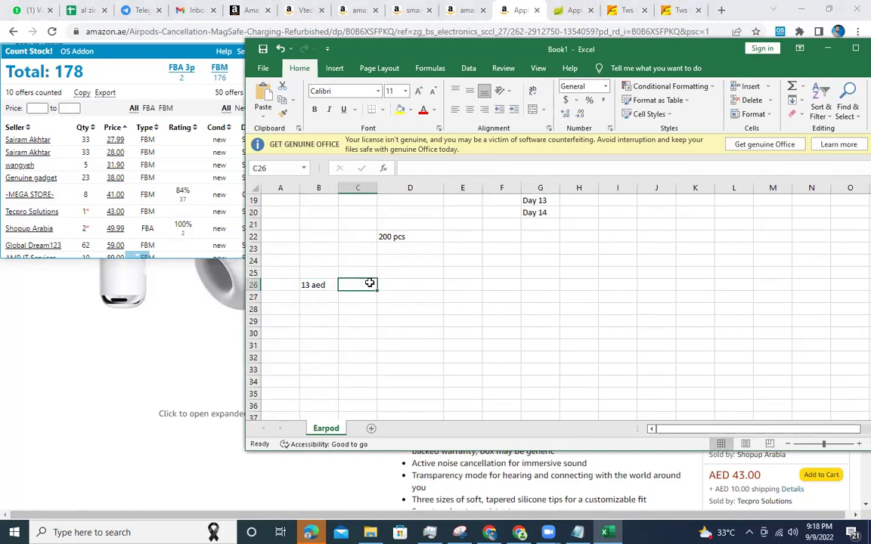
{"action": "left_click", "coordinate": [405, 285]}
{"action": "type", "text": "38"}
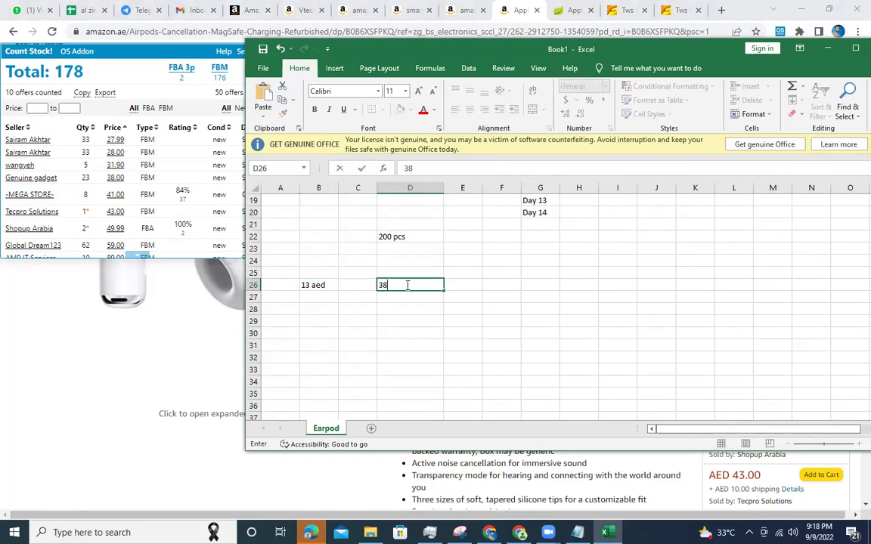
{"action": "left_click", "coordinate": [393, 308]}
{"action": "left_click", "coordinate": [428, 286]}
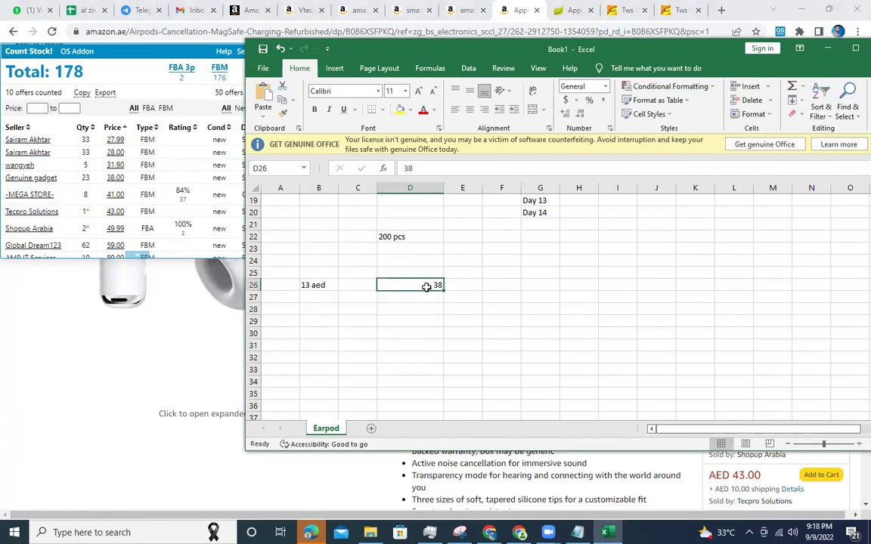
{"action": "double_click", "coordinate": [428, 287]}
{"action": "type", "text": "ae"}
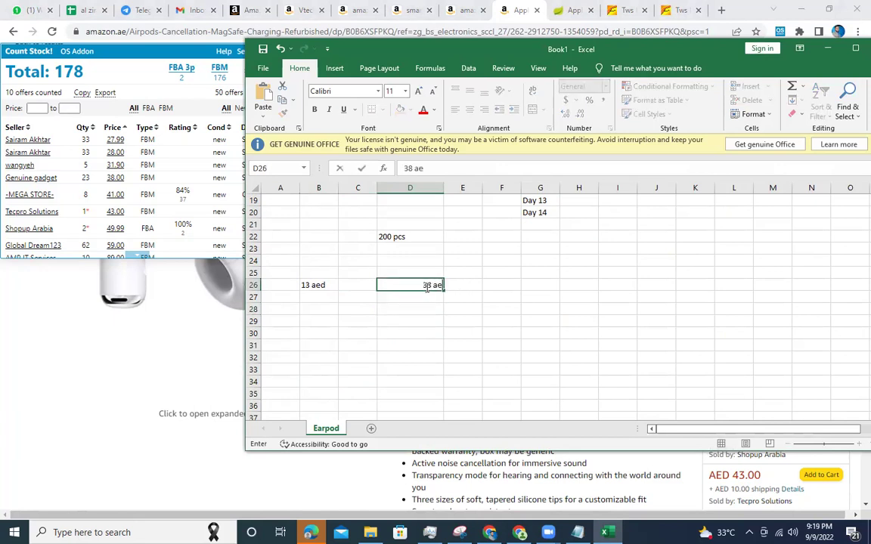
{"action": "key", "text": "BackSpace"}
{"action": "key", "text": "BackSpace"}
Label D26 'selling price' and add -10 labelled 'sdelivery charge' in D27, widening column E.
{"action": "left_click", "coordinate": [469, 286]}
{"action": "type", "text": "selling price"}
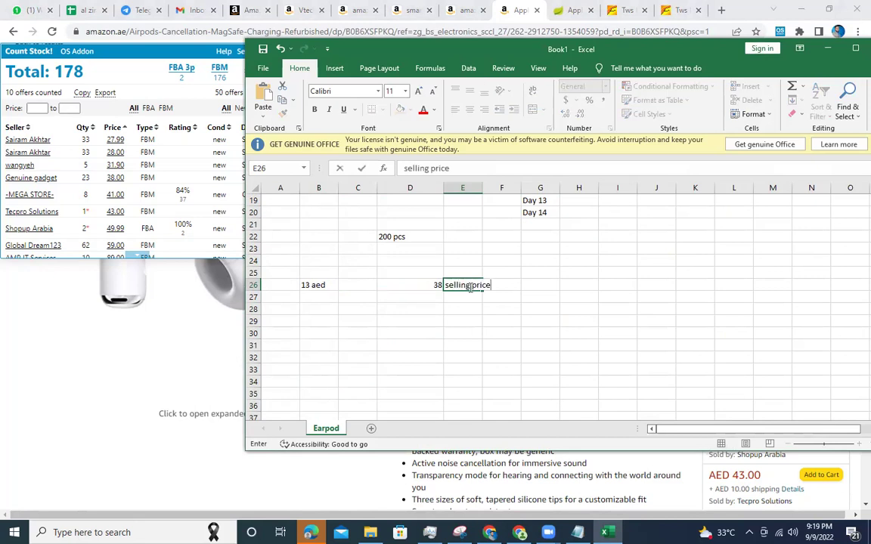
{"action": "left_click", "coordinate": [422, 297]}
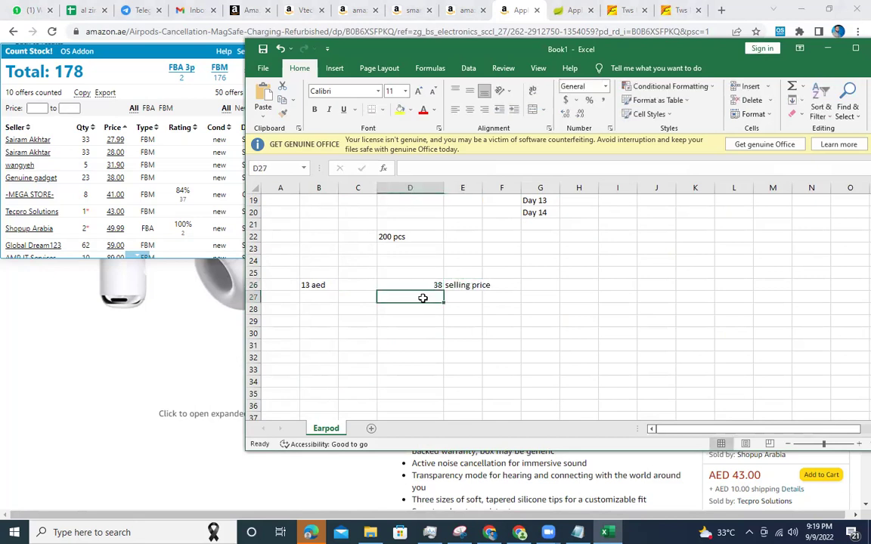
{"action": "type", "text": "-10"}
{"action": "key", "text": "Tab"}
{"action": "type", "text": "sdel"}
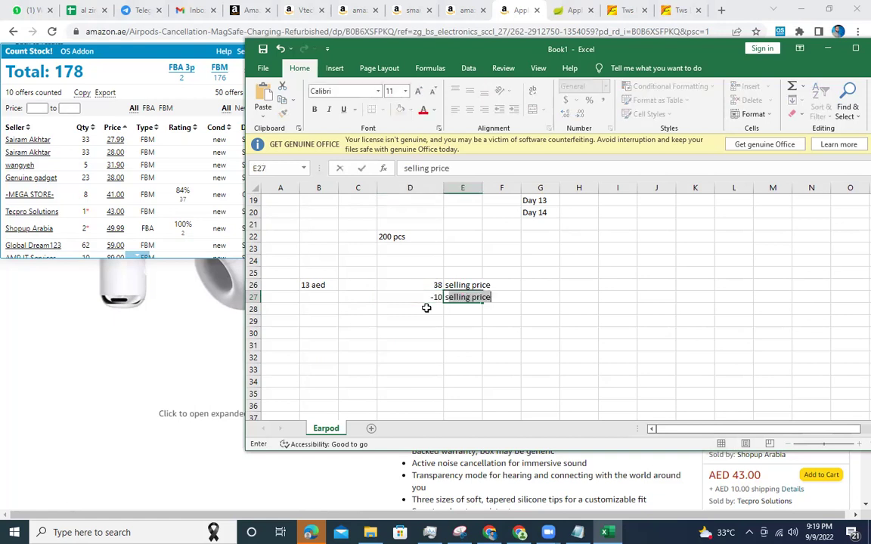
{"action": "type", "text": "ivery charge"}
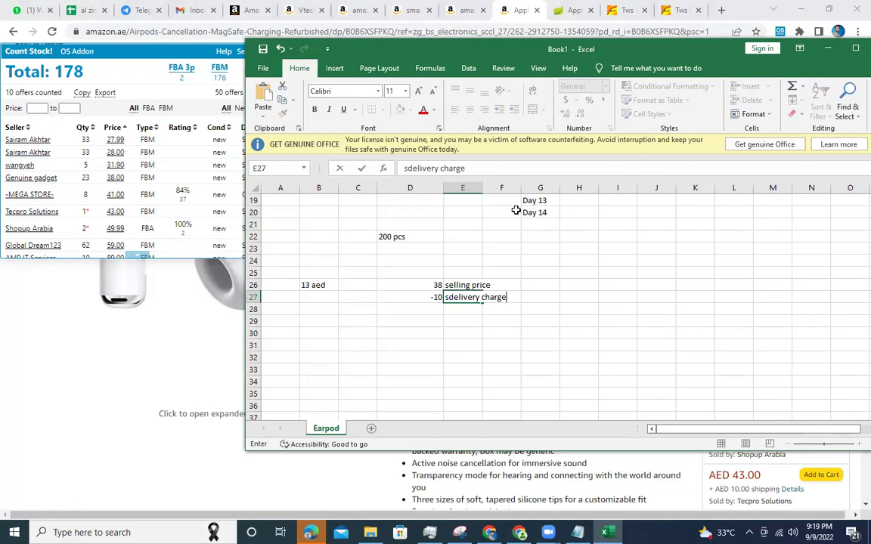
{"action": "left_click", "coordinate": [485, 191]}
{"action": "left_click_drag", "start_coordinate": [483, 191], "coordinate": [520, 192]}
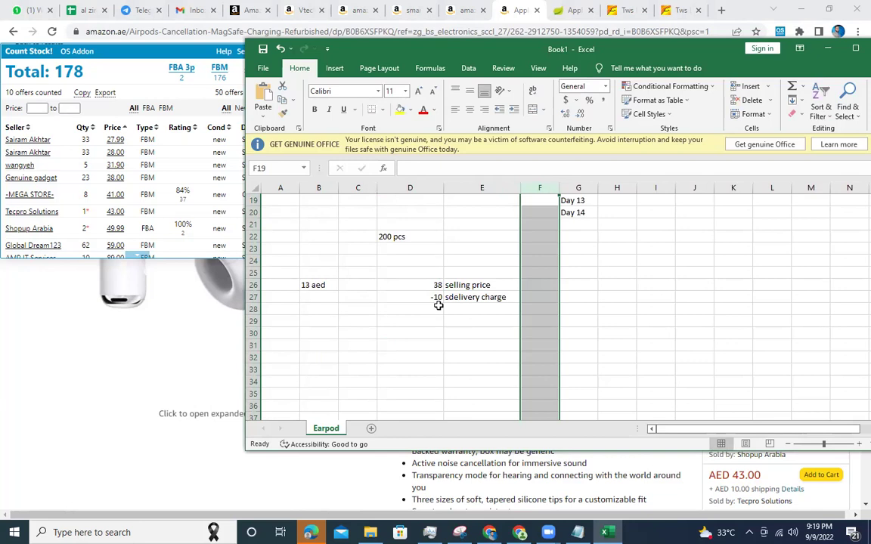
{"action": "left_click", "coordinate": [439, 305]}
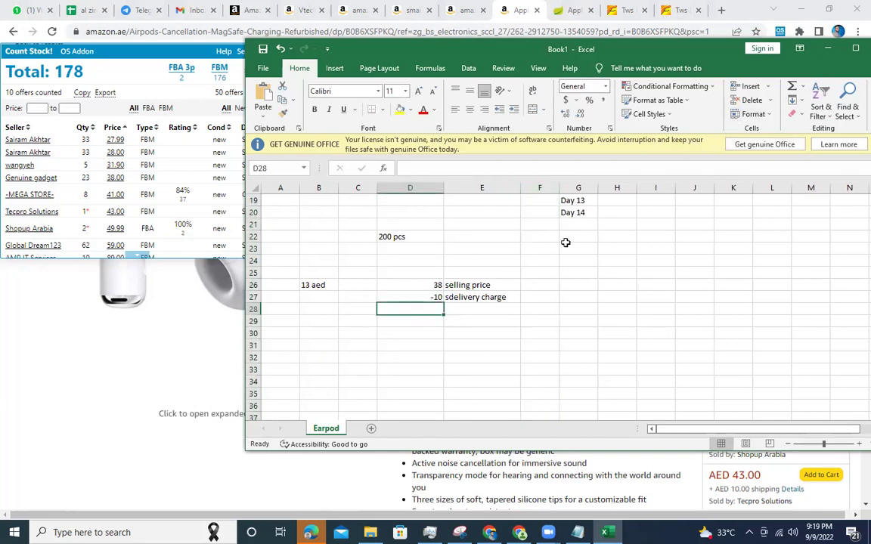
Add -13 labelled 'product charge' in row 28.
{"action": "left_click", "coordinate": [451, 295]}
{"action": "left_click", "coordinate": [433, 308]}
{"action": "type", "text": "-13"}
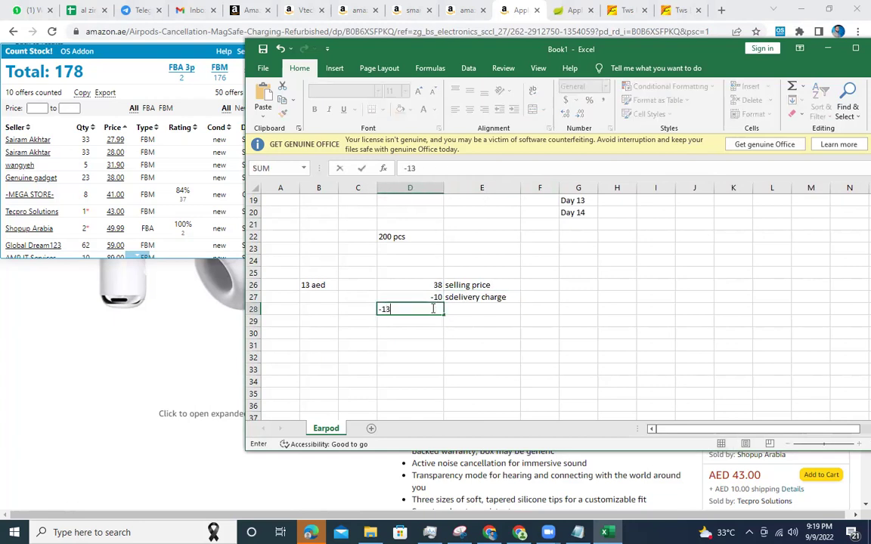
{"action": "key", "text": "Tab"}
{"action": "type", "text": "pr"}
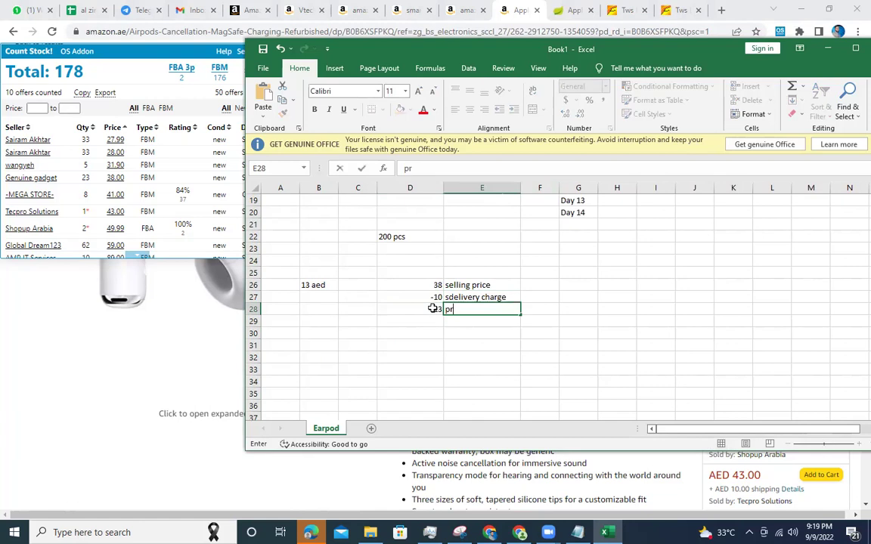
{"action": "type", "text": "oduct charge"}
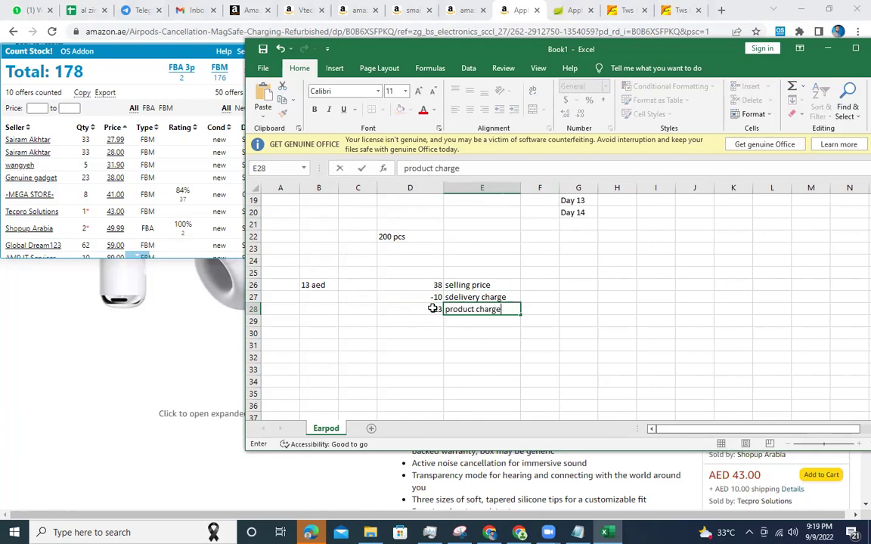
{"action": "left_click", "coordinate": [424, 322]}
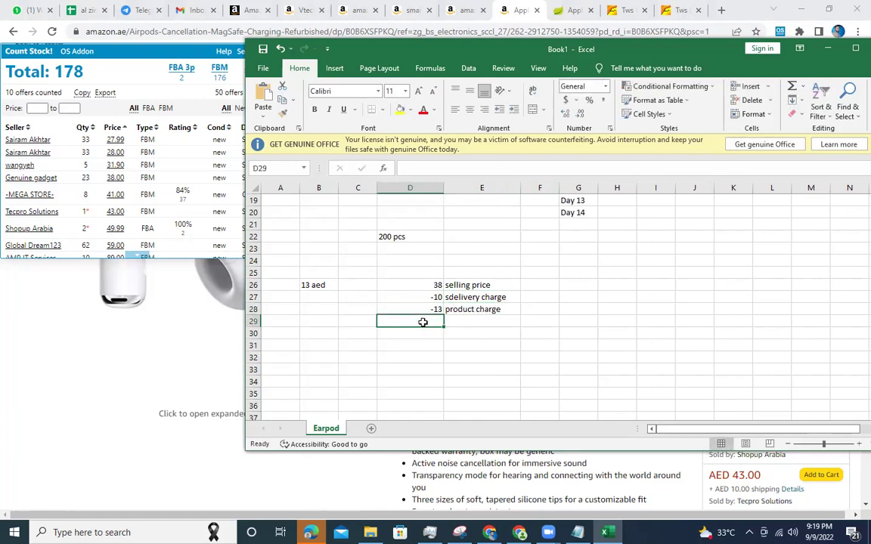
Add the 'Logistic' label beside a -2 cost in row 29, moving the misplaced label into column E.
{"action": "type", "text": "Logistic"}
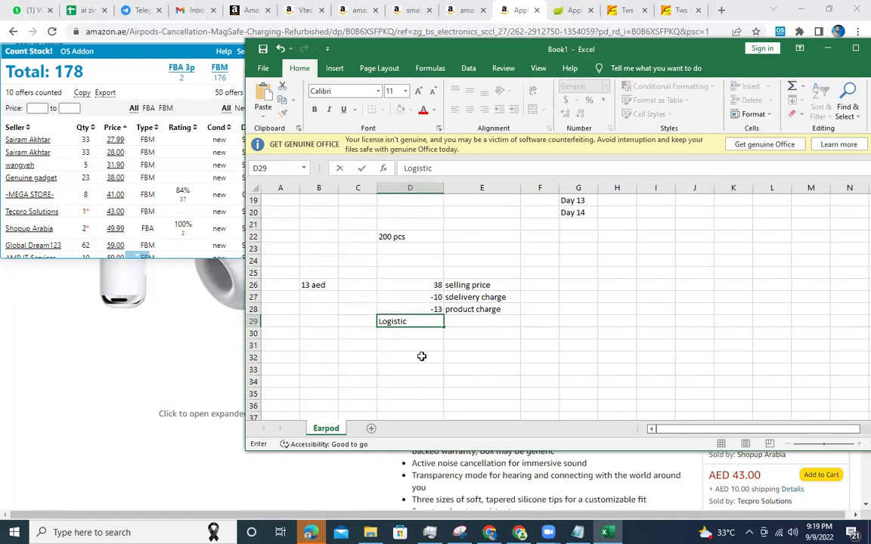
{"action": "key", "text": "Return"}
{"action": "key", "text": "Return"}
{"action": "key", "text": "Return"}
{"action": "left_click", "coordinate": [428, 323]}
{"action": "key", "text": "ctrl+x"}
{"action": "left_click", "coordinate": [462, 323]}
{"action": "key", "text": "ctrl+v"}
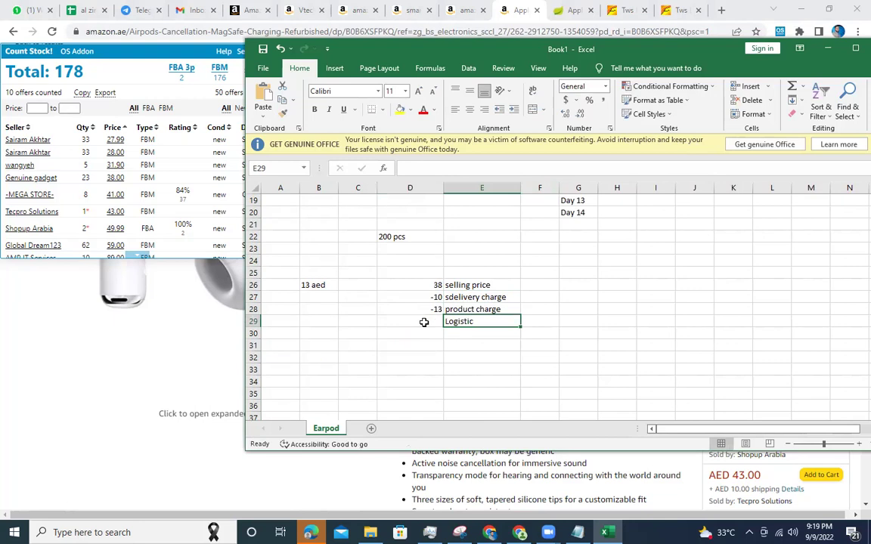
{"action": "left_click", "coordinate": [424, 322]}
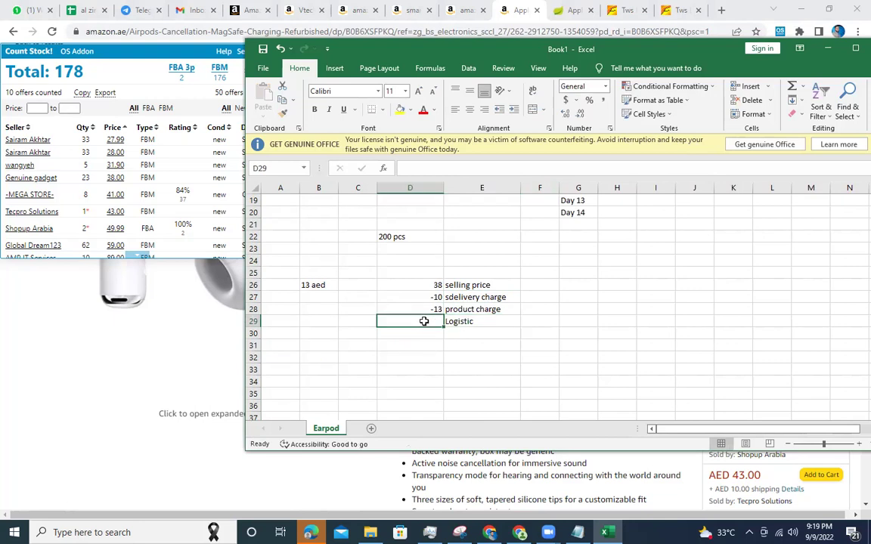
{"action": "type", "text": "-"}
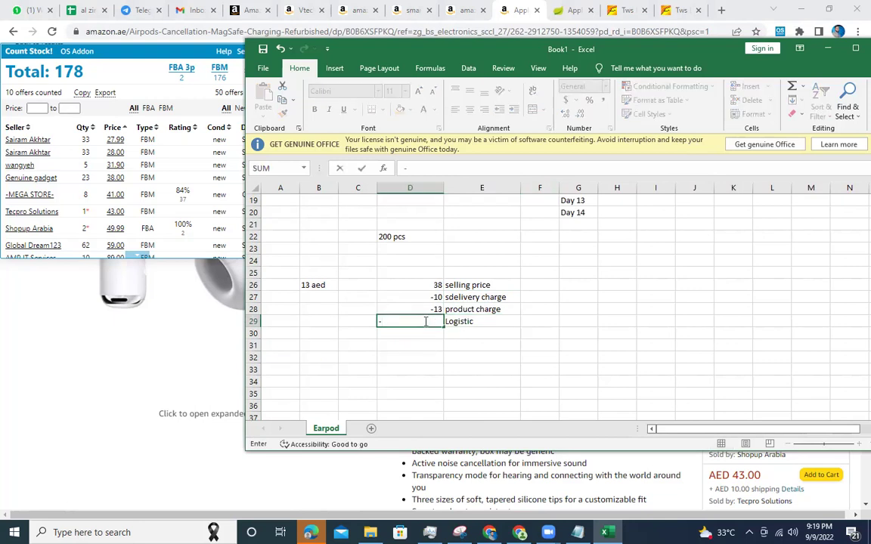
{"action": "type", "text": "2"}
{"action": "left_click", "coordinate": [499, 322]}
Add 1 labelled 'packing & Printing' in row 30.
{"action": "left_click", "coordinate": [460, 331]}
{"action": "type", "text": "packing & Printing"}
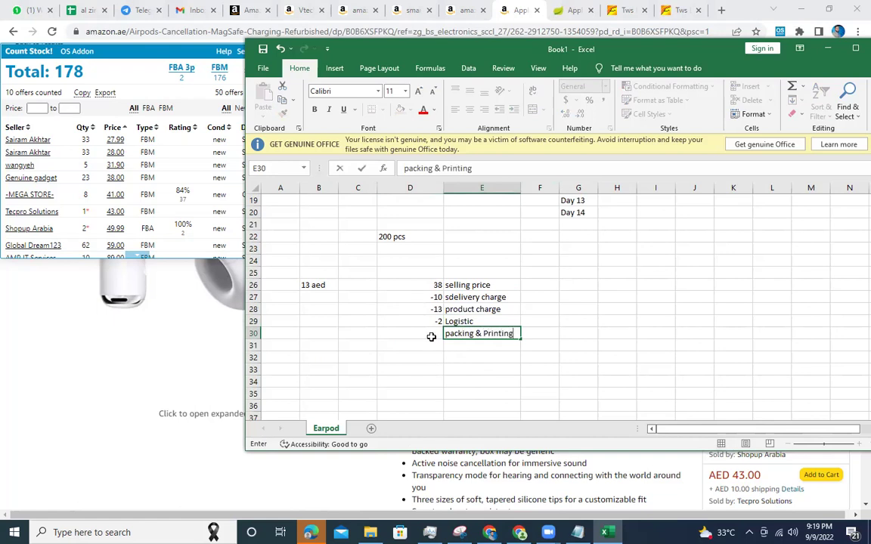
{"action": "left_click", "coordinate": [431, 336]}
{"action": "type", "text": "1"}
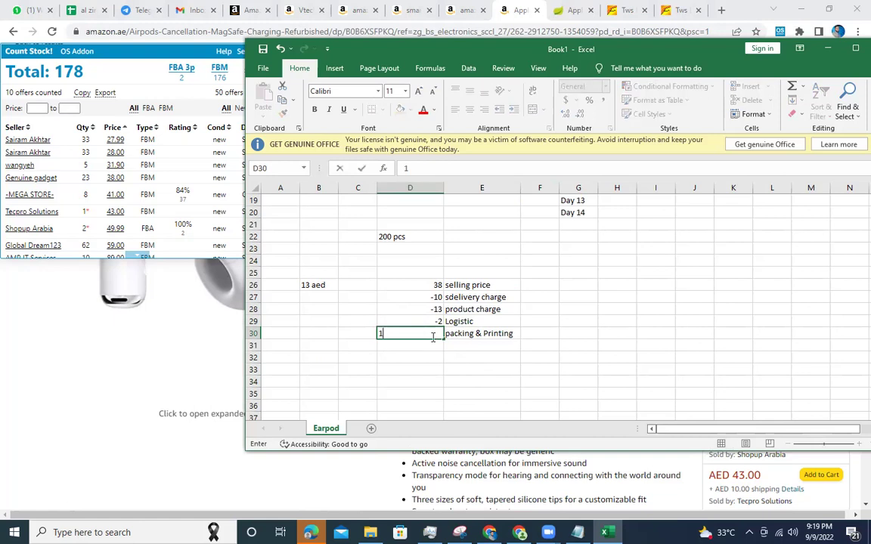
{"action": "key", "text": "Return"}
{"action": "left_click", "coordinate": [434, 337]}
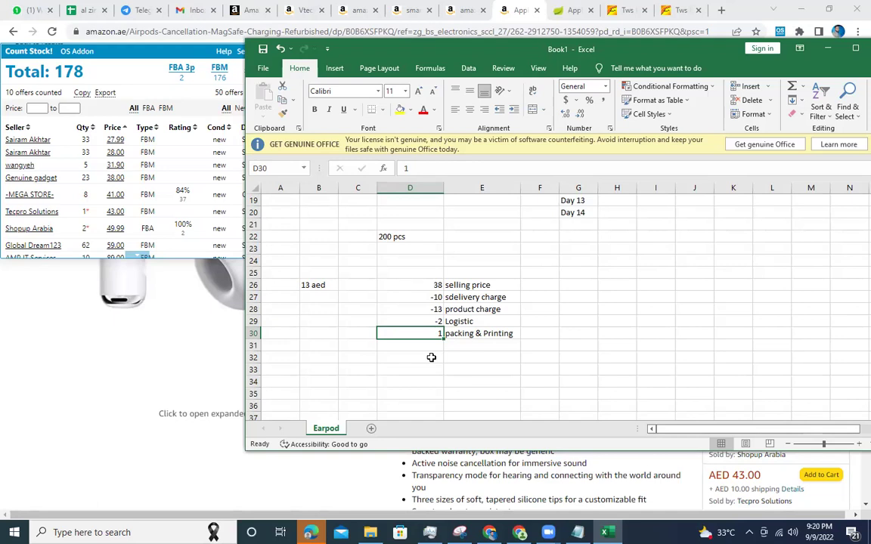
Go to Seller Central's Orders > Manage Orders page, showing 0 unshipped orders for the last 7 days.
{"action": "left_click", "coordinate": [352, 11]}
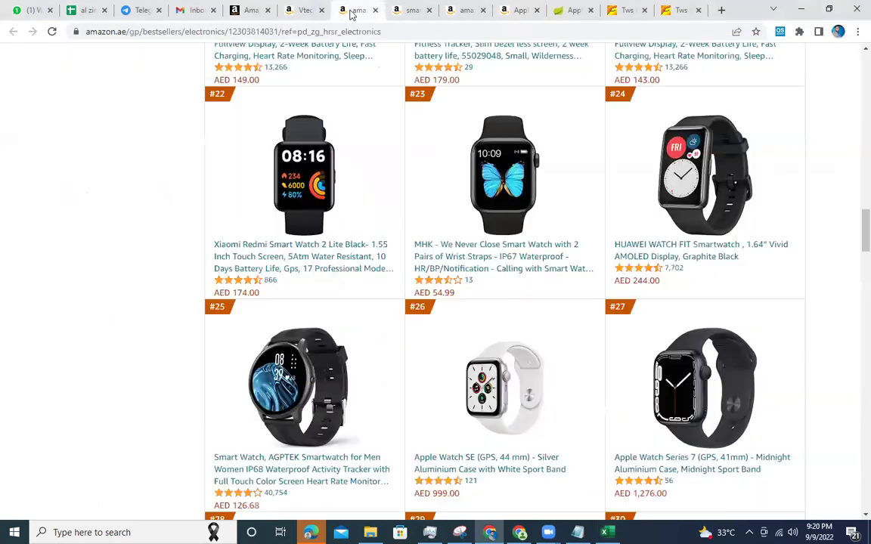
{"action": "left_click", "coordinate": [307, 10]}
{"action": "left_click", "coordinate": [249, 10]}
{"action": "mouse_move", "coordinate": [169, 121]}
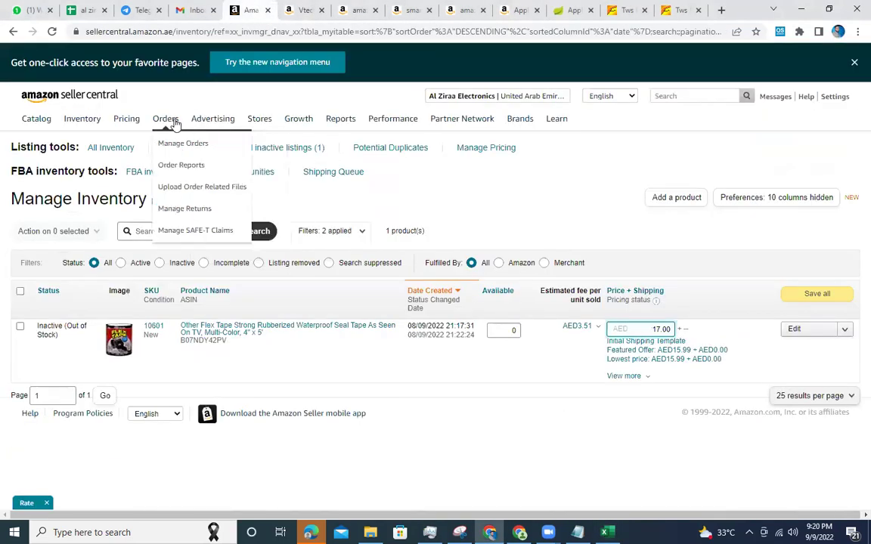
{"action": "left_click", "coordinate": [179, 145]}
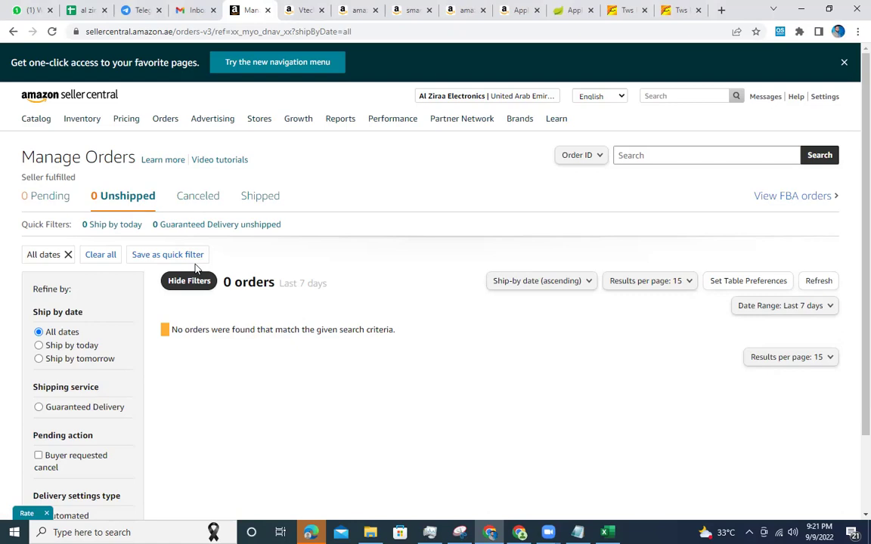
Search 'aramex', open Track Shipments and look up a test shipment number by number.
{"action": "left_click", "coordinate": [722, 10]}
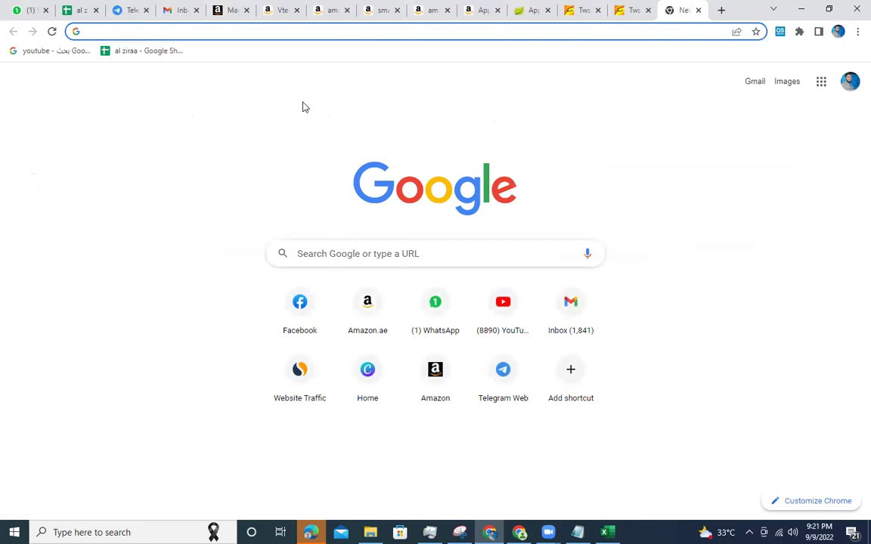
{"action": "type", "text": "aramex"}
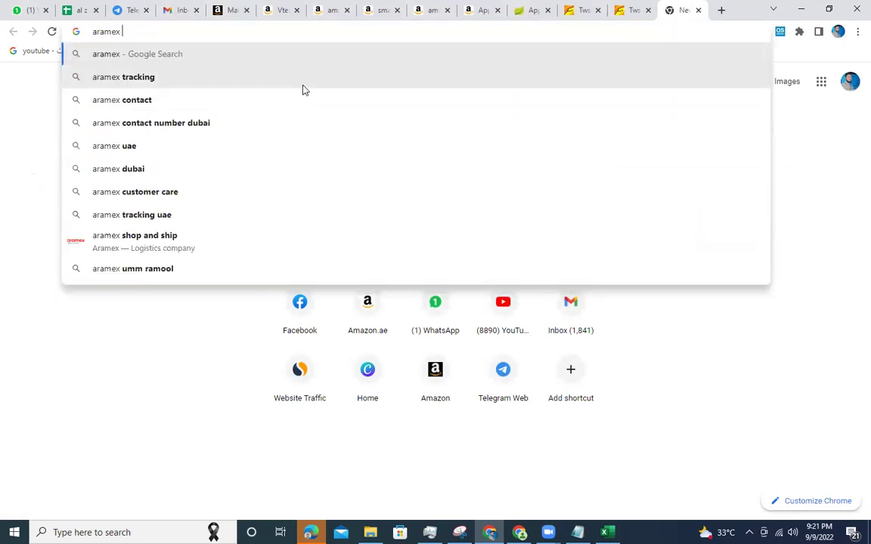
{"action": "left_click", "coordinate": [302, 82]}
{"action": "left_click", "coordinate": [200, 178]}
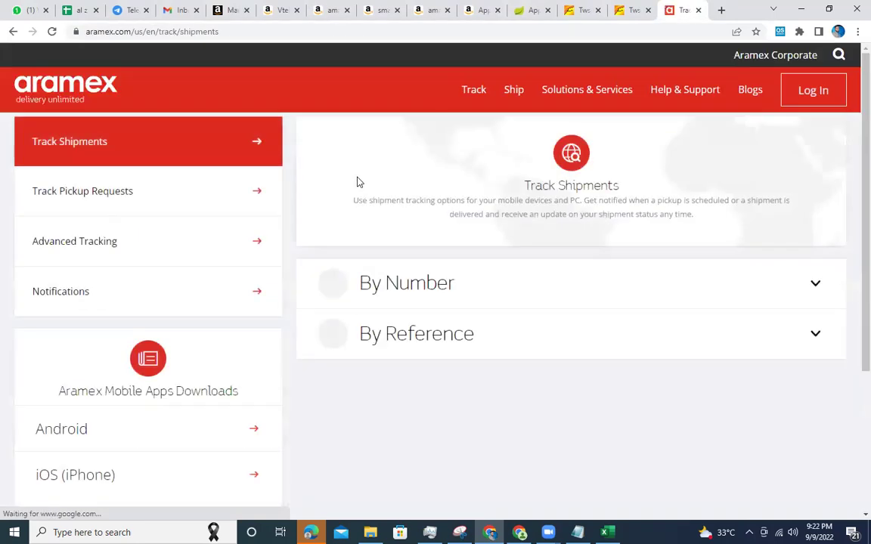
{"action": "left_click", "coordinate": [441, 289]}
{"action": "left_click", "coordinate": [429, 365]}
{"action": "type", "text": "sadsadsad"}
{"action": "scroll", "coordinate": [426, 354], "scroll_direction": "down", "scroll_amount": 2}
{"action": "left_click", "coordinate": [424, 288]}
{"action": "left_click", "coordinate": [175, 32]}
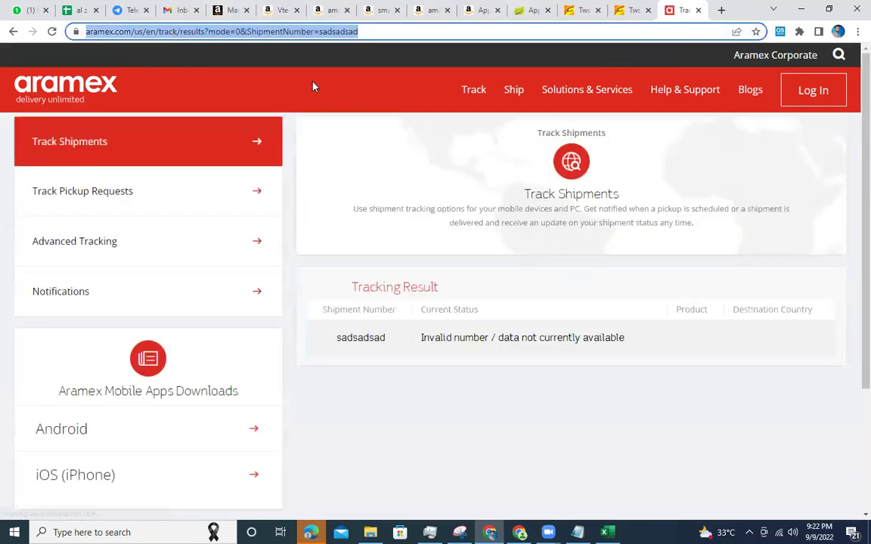
{"action": "left_click", "coordinate": [236, 6]}
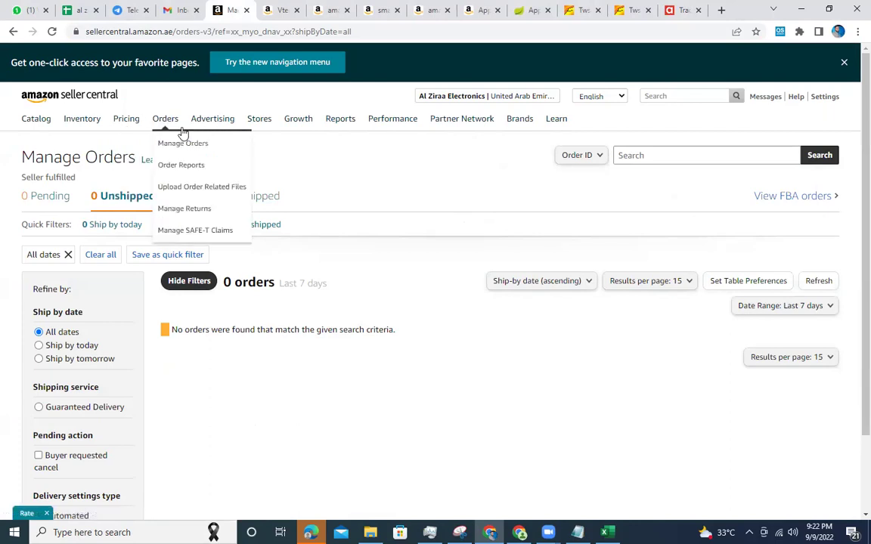
Look over Seller Central's Orders, Pricing and Growth menus, then get back to the AirPods Pro listing.
{"action": "mouse_move", "coordinate": [130, 134]}
{"action": "mouse_move", "coordinate": [320, 120]}
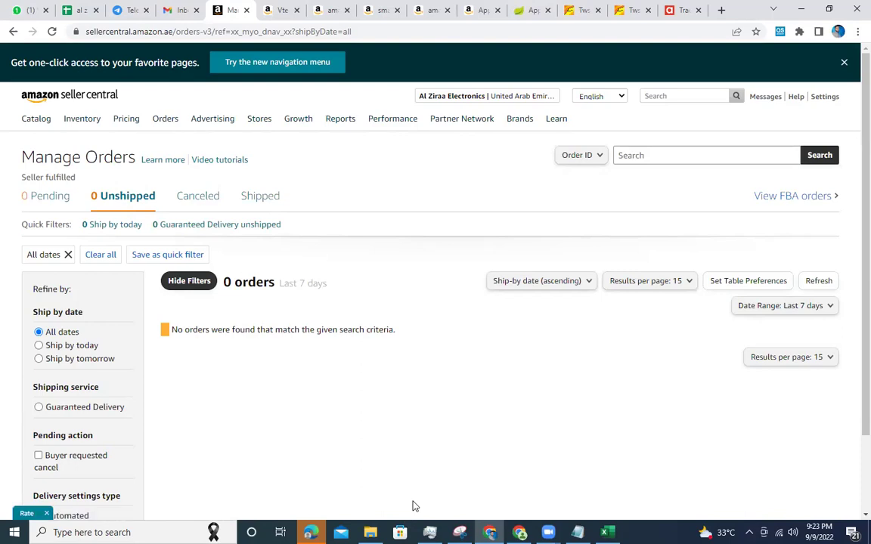
{"action": "left_click", "coordinate": [490, 532]}
{"action": "left_click", "coordinate": [490, 532]}
Add an 'amazon comission' row calculated as 18% of the 38 selling price.
{"action": "left_click", "coordinate": [486, 7]}
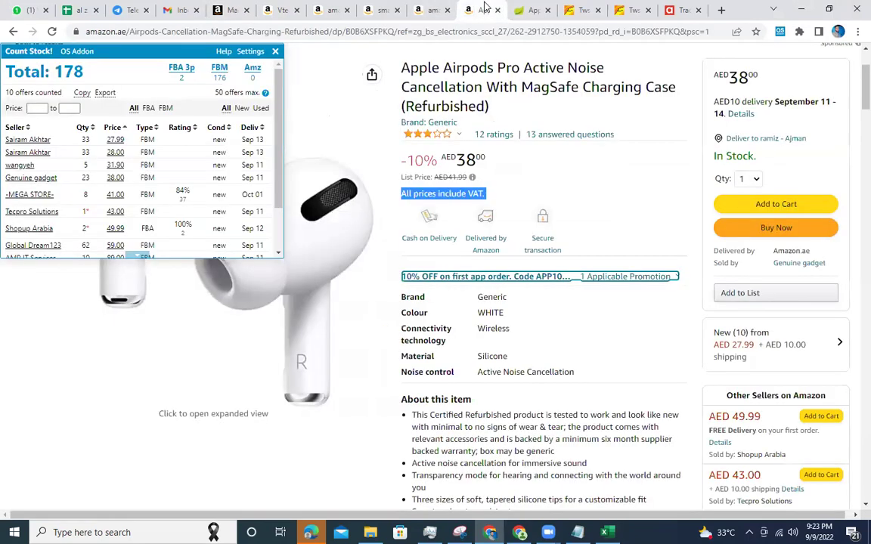
{"action": "left_click", "coordinate": [605, 532]}
{"action": "left_click", "coordinate": [478, 361]}
{"action": "left_click", "coordinate": [468, 347]}
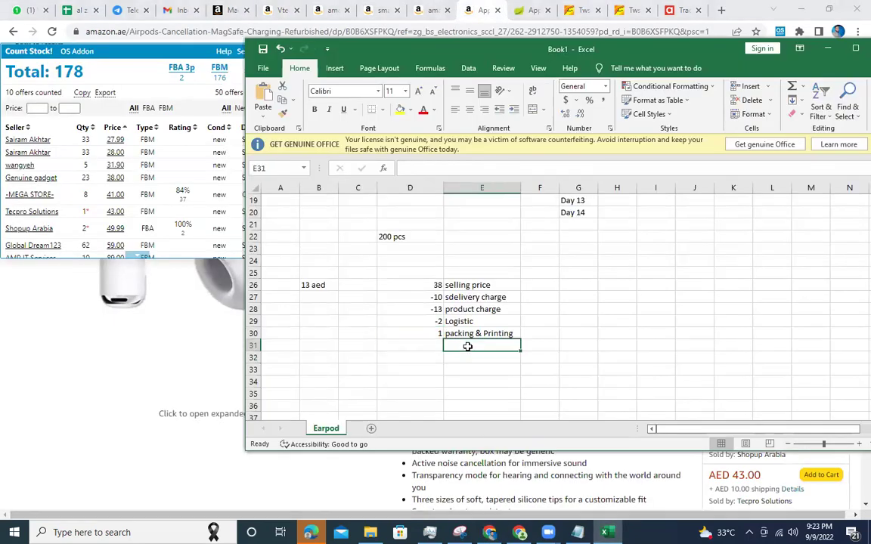
{"action": "type", "text": "amazon comission"}
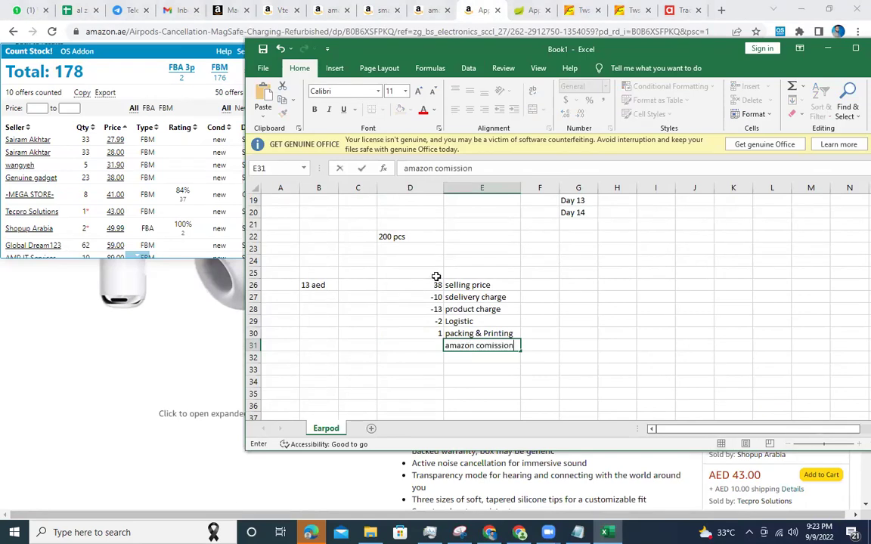
{"action": "left_click", "coordinate": [432, 286]}
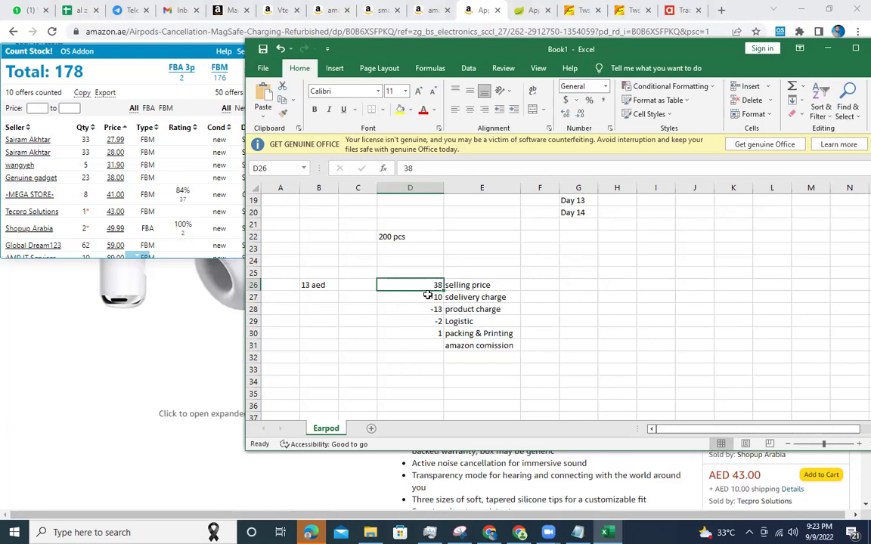
{"action": "left_click", "coordinate": [388, 350]}
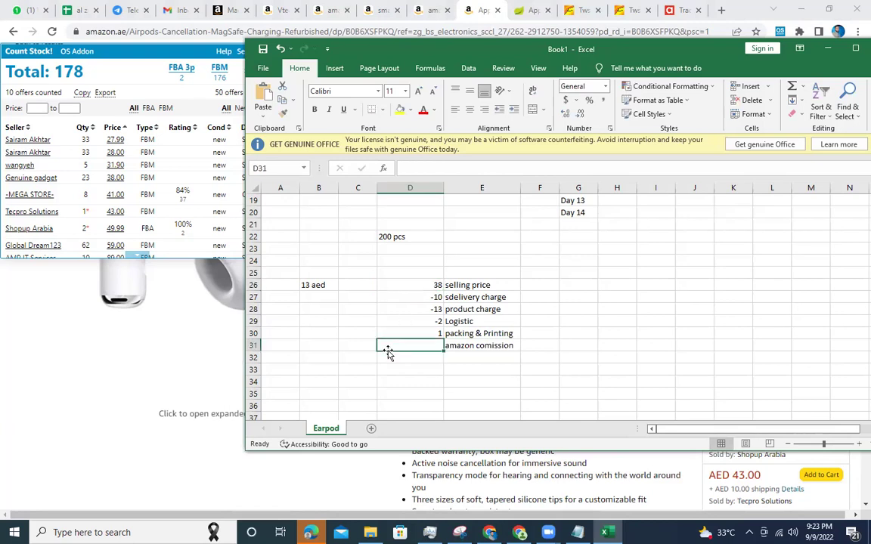
{"action": "type", "text": "="}
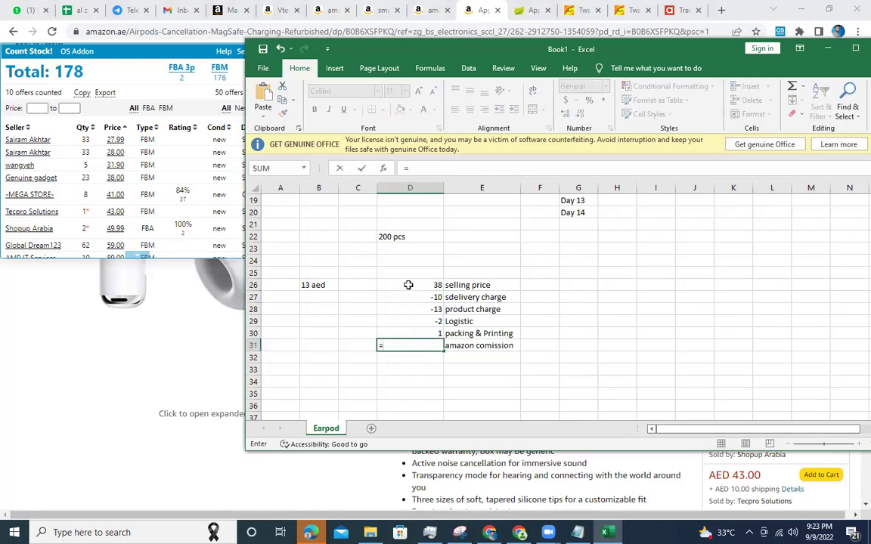
{"action": "left_click", "coordinate": [409, 284]}
{"action": "type", "text": "/100*1"}
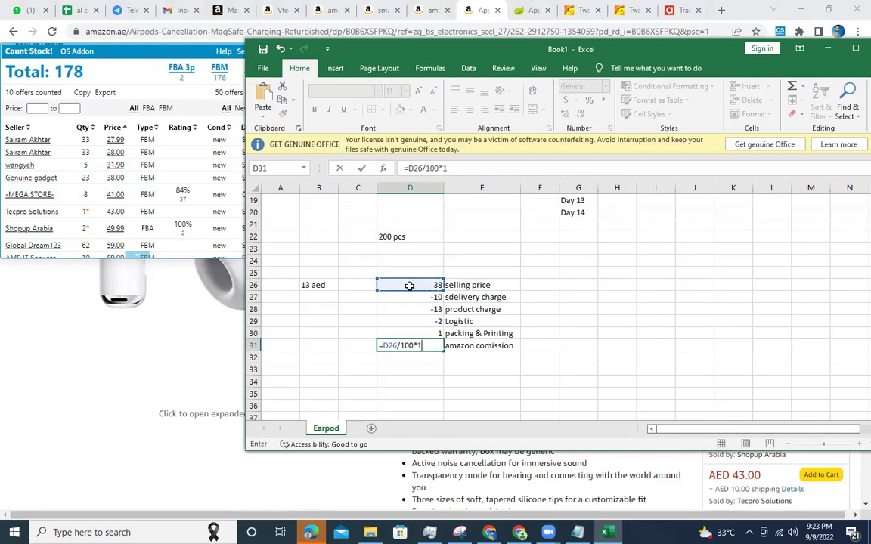
{"action": "type", "text": "8"}
{"action": "key", "text": "Return"}
{"action": "left_click", "coordinate": [409, 344]}
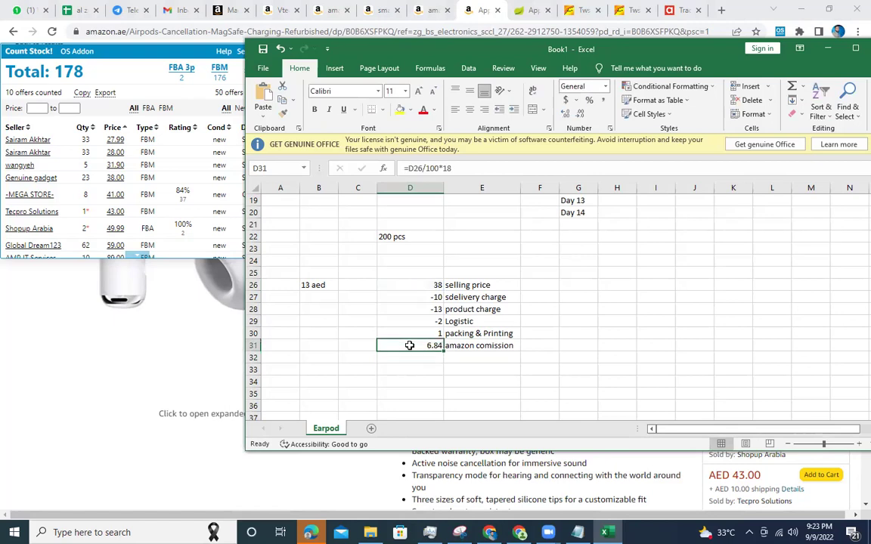
Add a 'vat' row with the formula selling price /100*5, giving 1.9.
{"action": "left_click", "coordinate": [479, 358]}
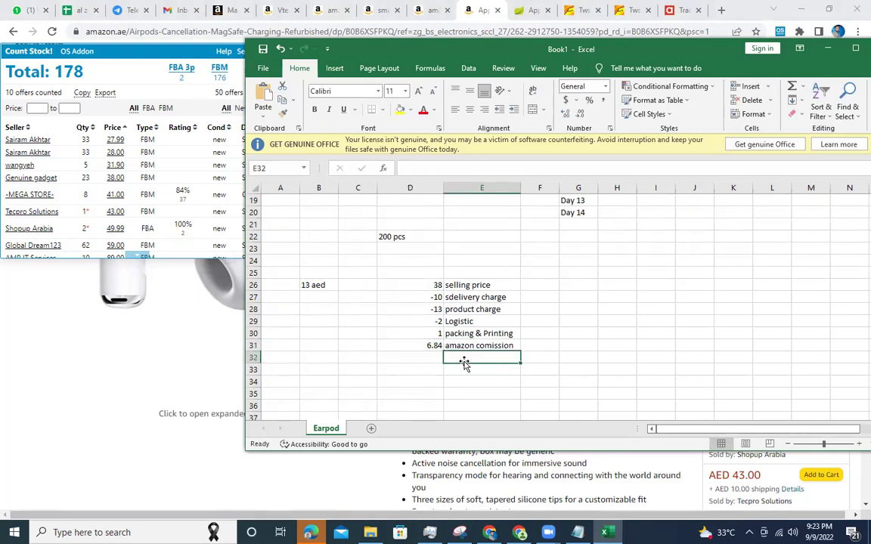
{"action": "type", "text": "vat"}
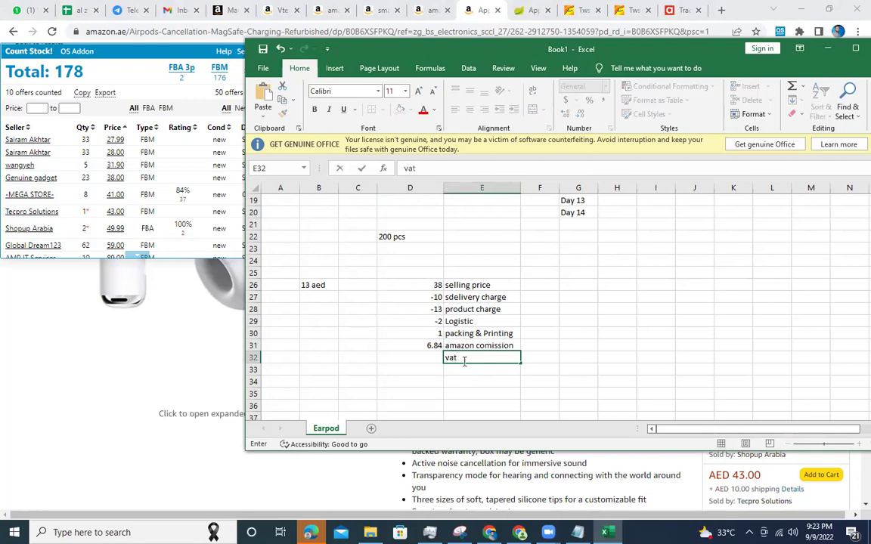
{"action": "left_click", "coordinate": [415, 358]}
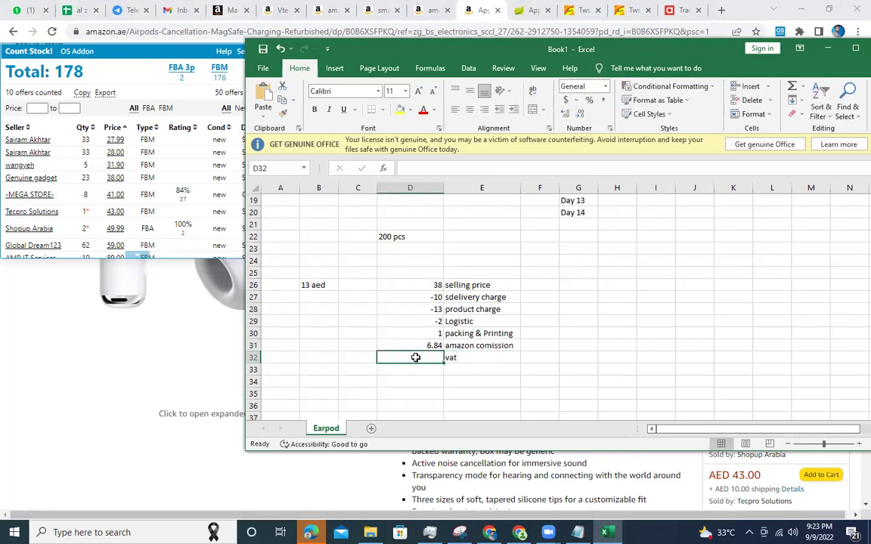
{"action": "left_click", "coordinate": [425, 285]}
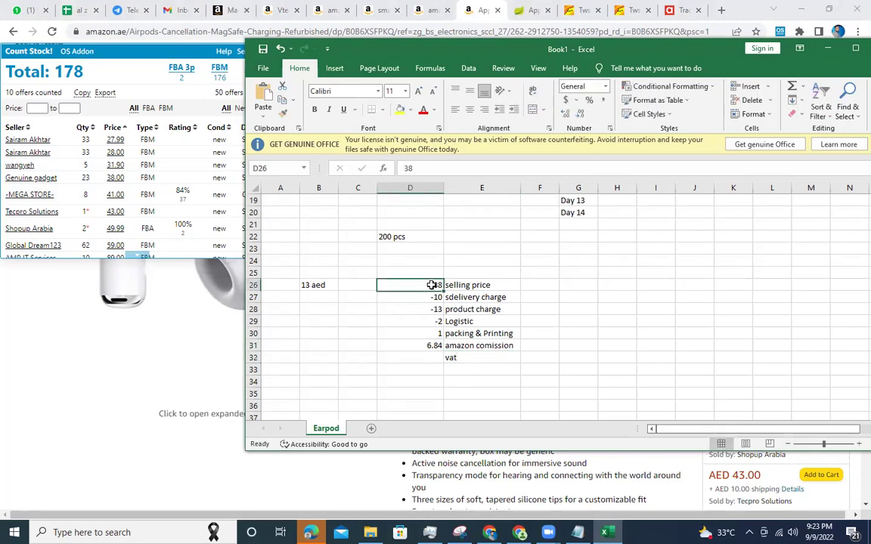
{"action": "left_click", "coordinate": [414, 357]}
{"action": "type", "text": "="}
{"action": "left_click", "coordinate": [415, 285]}
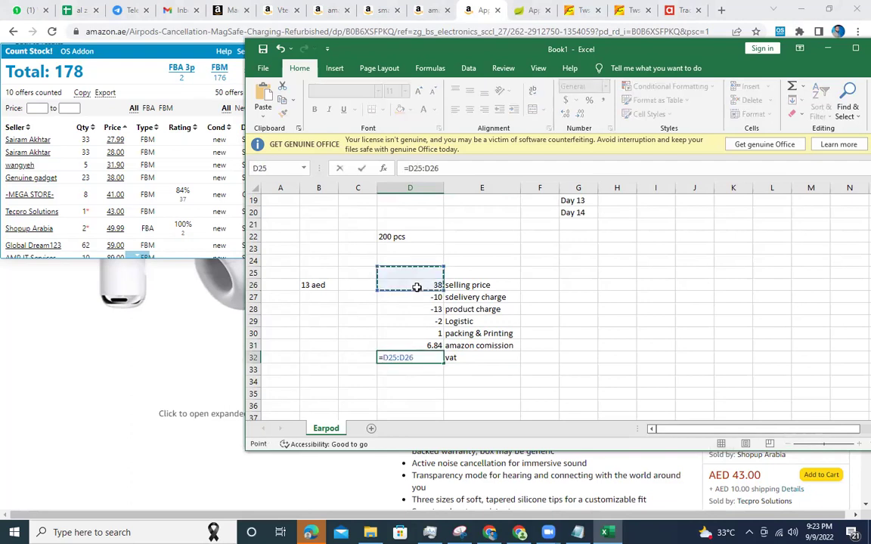
{"action": "type", "text": "/1"}
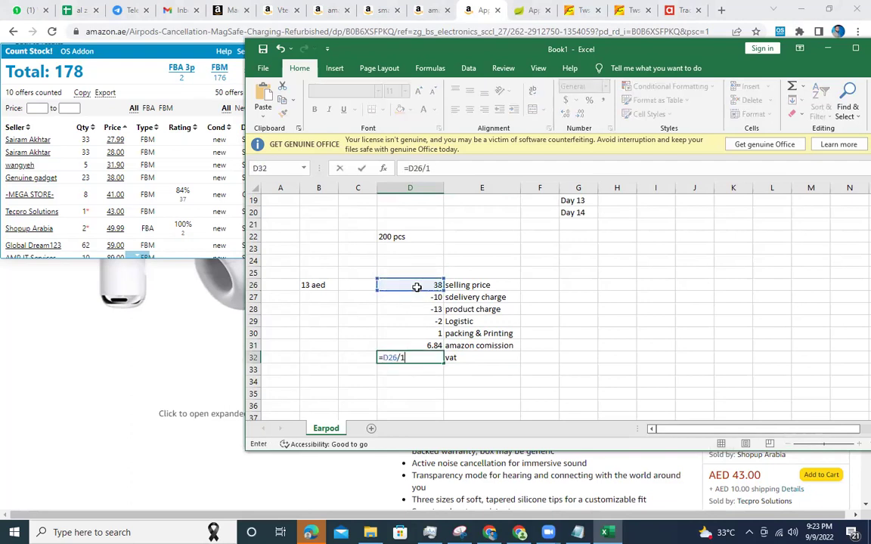
{"action": "type", "text": "00*5"}
{"action": "key", "text": "Return"}
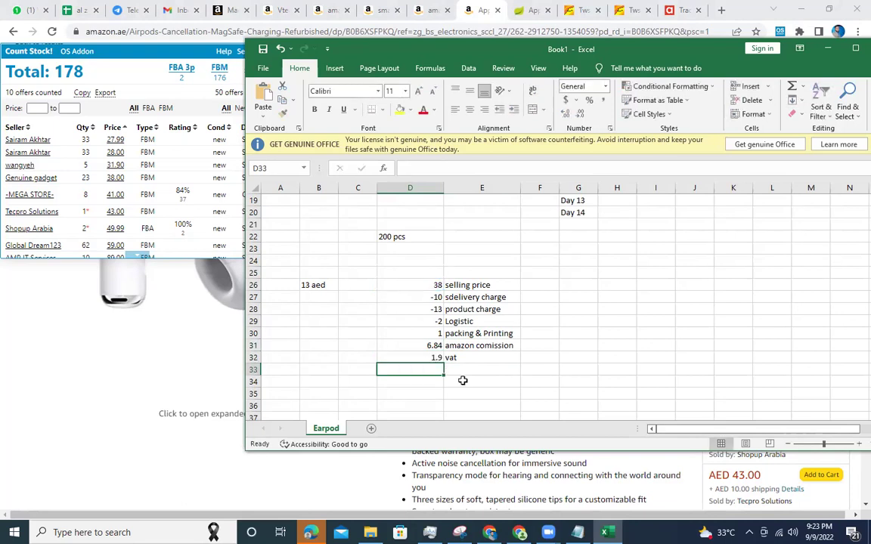
Add the 'wastage' label and try a side calculation of 23/100*2 in a spare cell.
{"action": "left_click", "coordinate": [463, 380]}
{"action": "left_click", "coordinate": [463, 370]}
{"action": "type", "text": "wastage"}
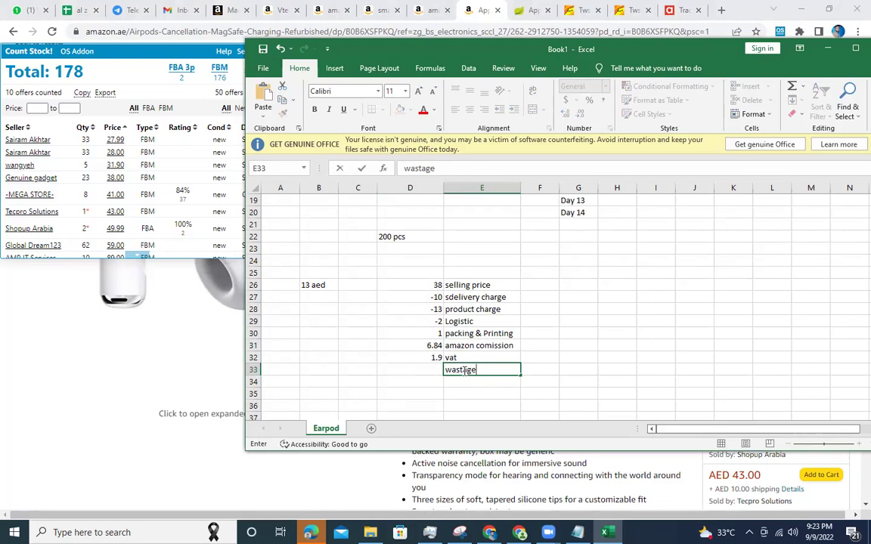
{"action": "left_click", "coordinate": [614, 357]}
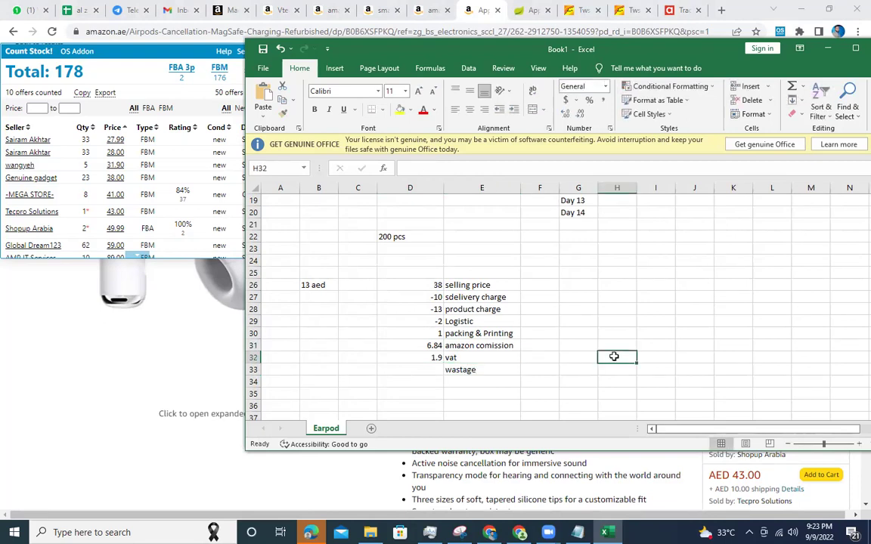
{"action": "left_click", "coordinate": [320, 285]}
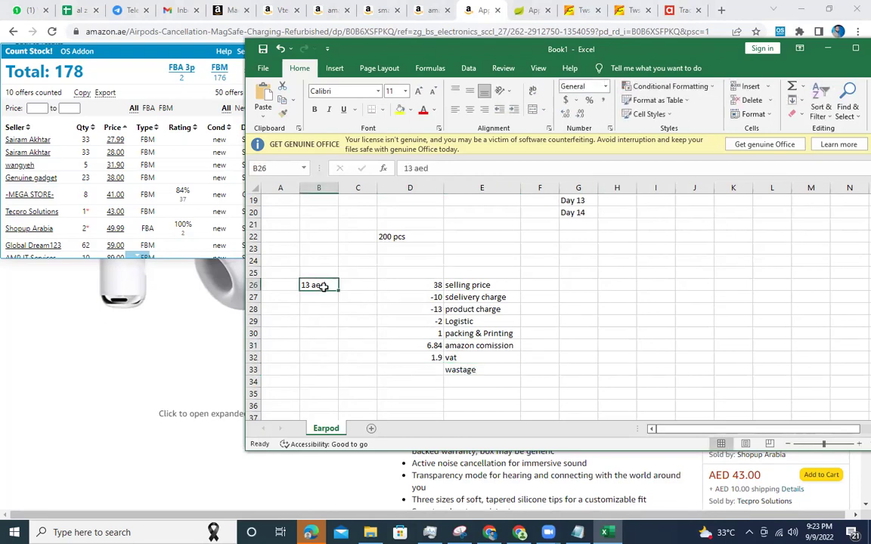
{"action": "left_click", "coordinate": [620, 342]}
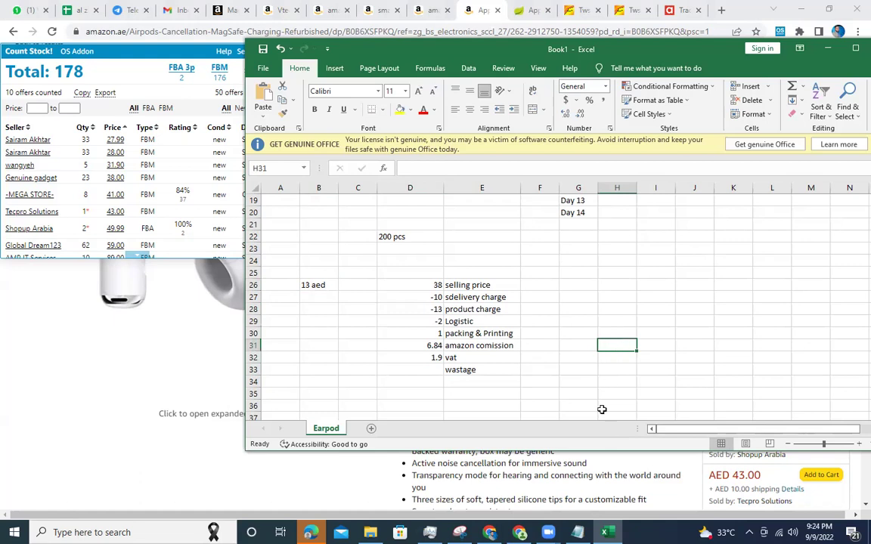
{"action": "left_click", "coordinate": [625, 315]}
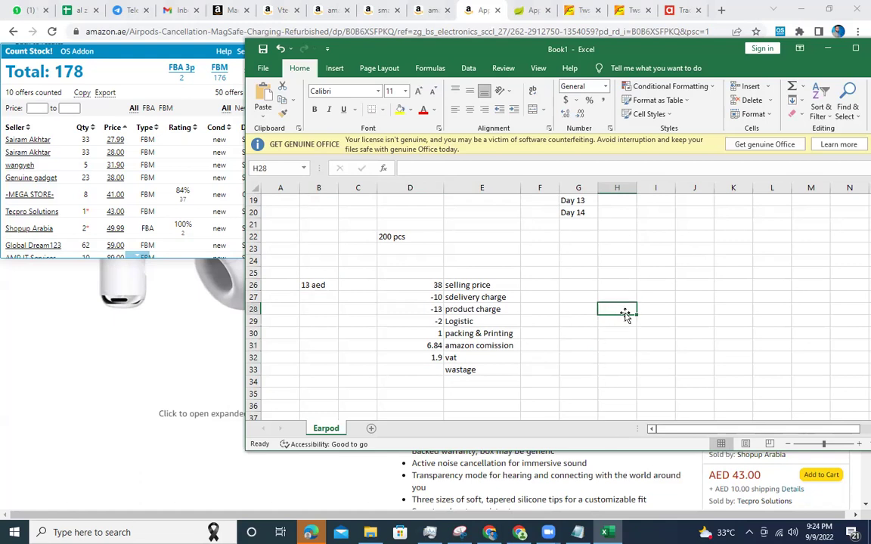
{"action": "type", "text": "23"}
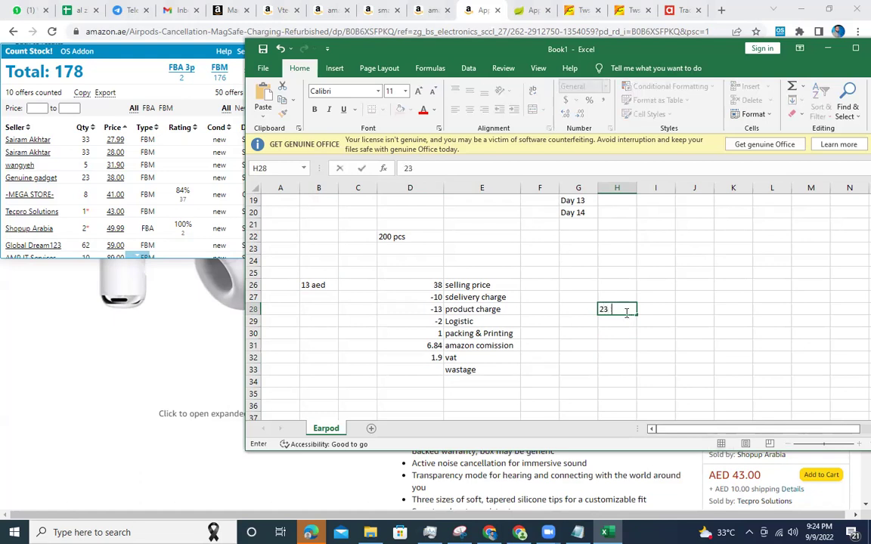
{"action": "type", "text": "/100*2"}
{"action": "key", "text": "Return"}
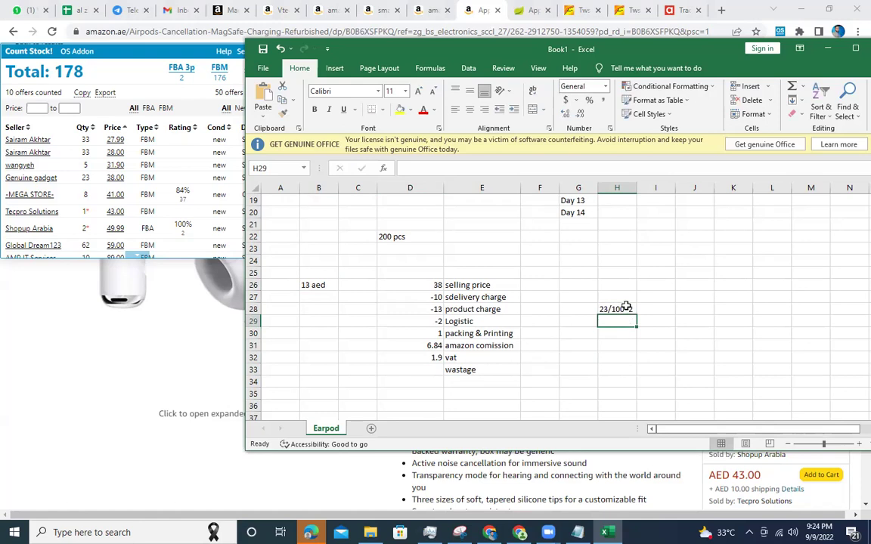
Put 26 in H28 and =H28/100*2 in I28, giving 0.52.
{"action": "left_click", "coordinate": [626, 306]}
{"action": "type", "text": "="}
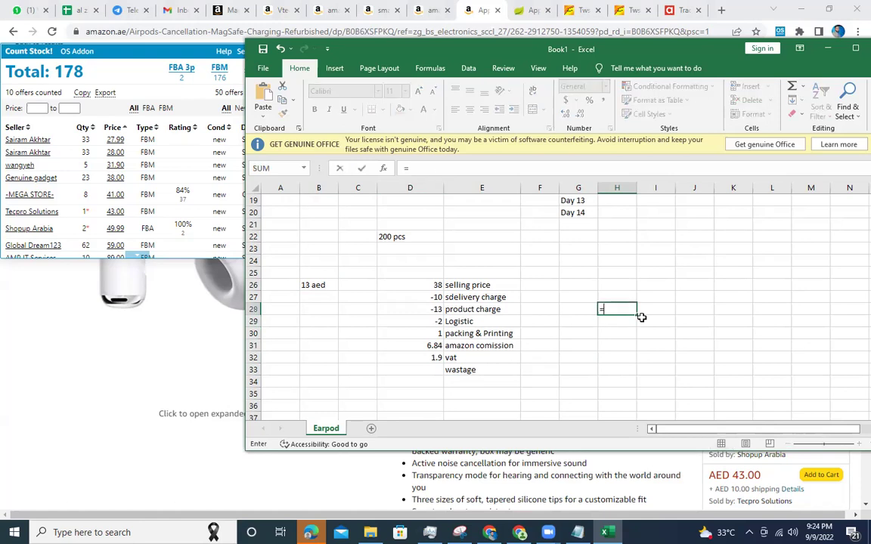
{"action": "type", "text": "26"}
{"action": "key", "text": "Return"}
{"action": "left_click", "coordinate": [619, 311]}
{"action": "left_click", "coordinate": [657, 313]}
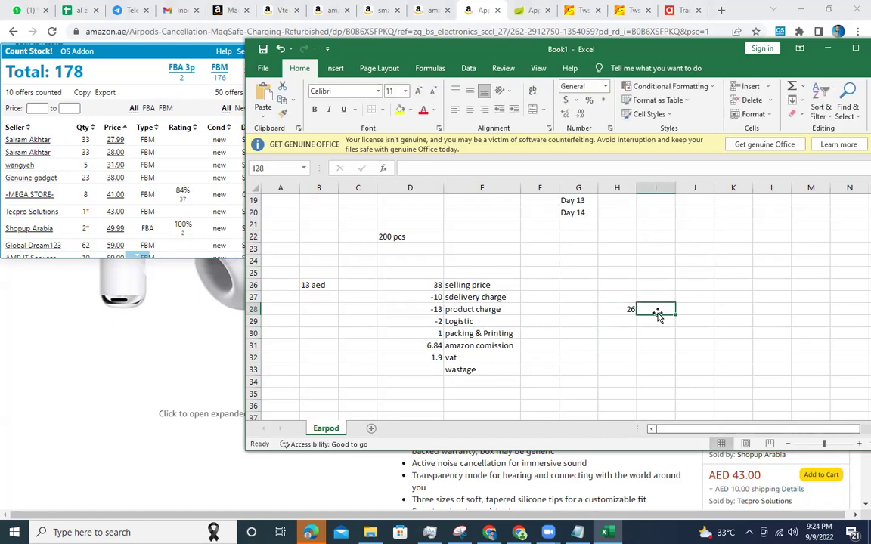
{"action": "type", "text": "="}
{"action": "left_click", "coordinate": [619, 310]}
{"action": "type", "text": "/"}
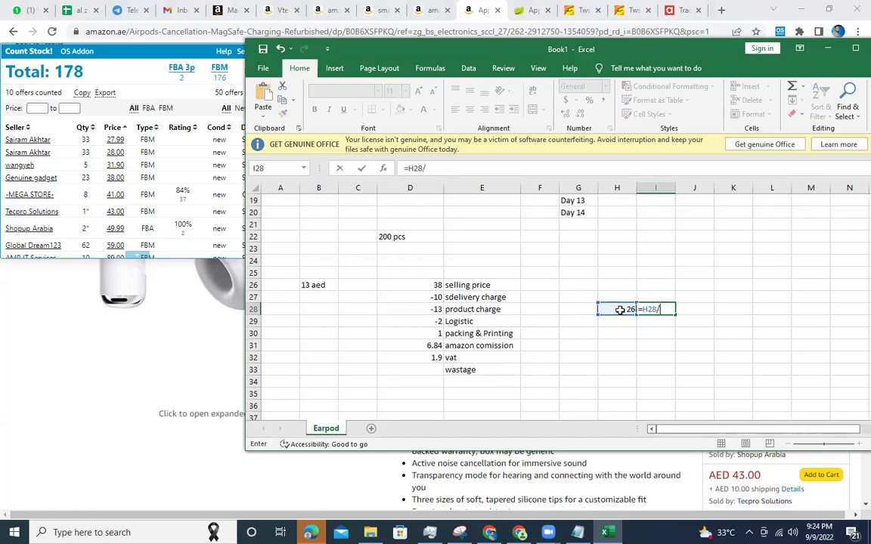
{"action": "type", "text": "100*2"}
{"action": "key", "text": "Return"}
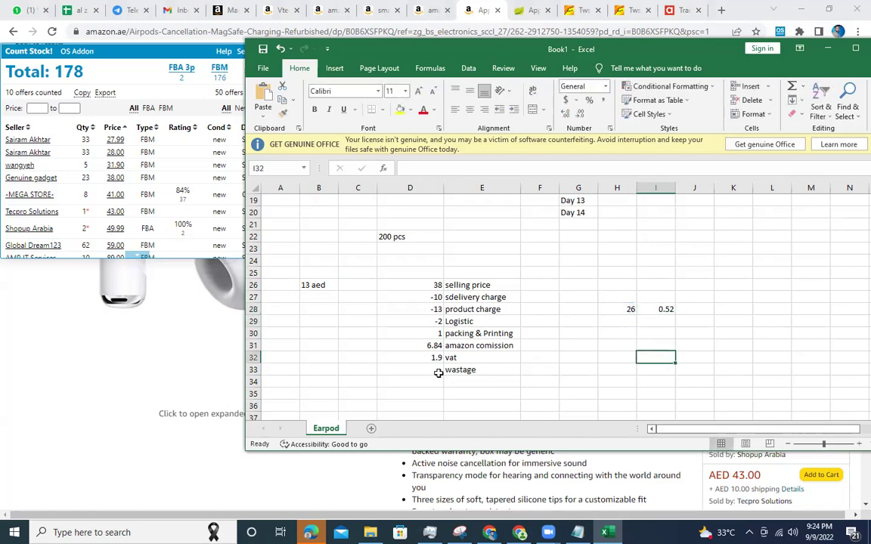
Enter 0.50 as the wastage amount.
{"action": "left_click", "coordinate": [439, 370]}
{"action": "type", "text": "0.50"}
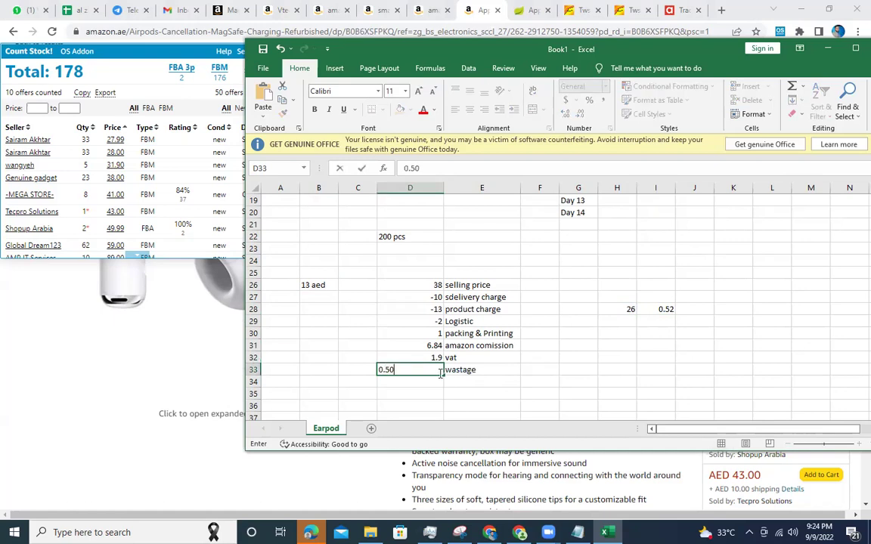
{"action": "key", "text": "Return"}
{"action": "left_click", "coordinate": [433, 370]}
{"action": "left_click", "coordinate": [464, 384]}
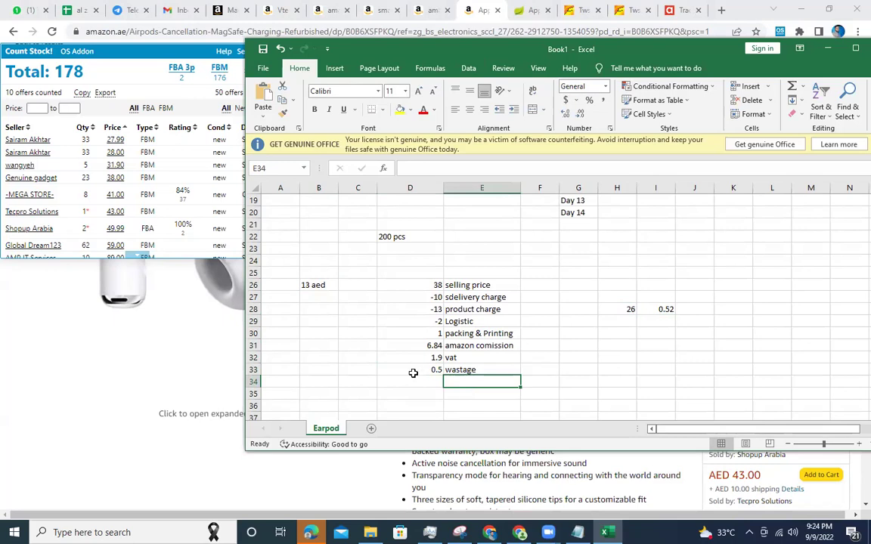
Change the packing, commission, vat and wastage amounts to -1, -6.84, -1.9 and -0.5.
{"action": "left_click", "coordinate": [421, 333]}
{"action": "type", "text": "-1"}
{"action": "key", "text": "Return"}
{"action": "key", "text": "Delete"}
{"action": "type", "text": "-6.84"}
{"action": "key", "text": "Return"}
{"action": "key", "text": "Delete"}
{"action": "type", "text": "-1.9"}
{"action": "key", "text": "Return"}
{"action": "key", "text": "Delete"}
{"action": "type", "text": "-0.5"}
{"action": "key", "text": "Return"}
Select the amounts to read their sum, then enter 2.76 labelled 'profit' in row 34.
{"action": "left_click", "coordinate": [434, 286]}
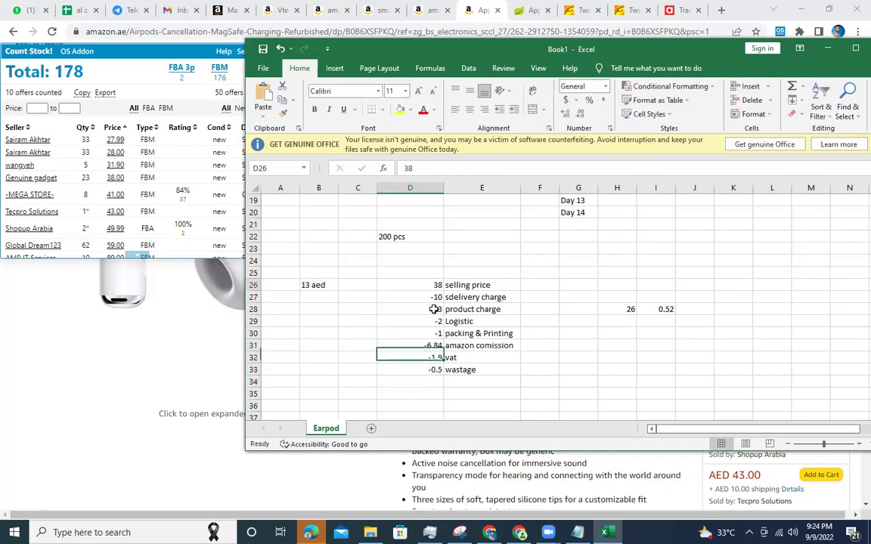
{"action": "left_click_drag", "start_coordinate": [435, 309], "coordinate": [434, 370]}
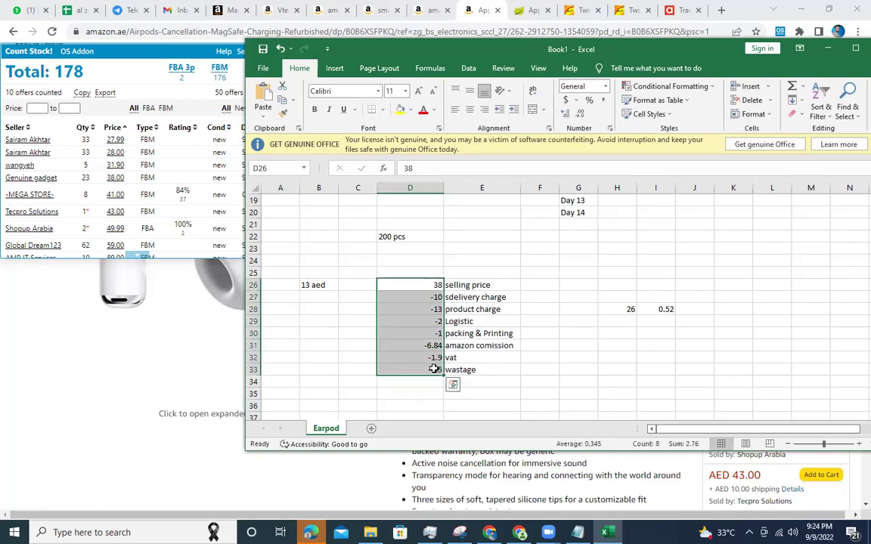
{"action": "left_click", "coordinate": [418, 382]}
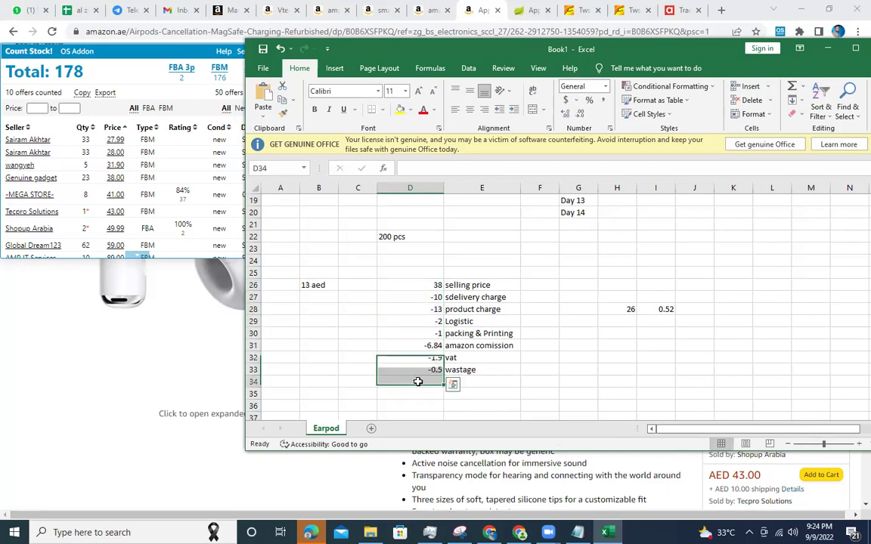
{"action": "type", "text": "2.76"}
{"action": "key", "text": "Tab"}
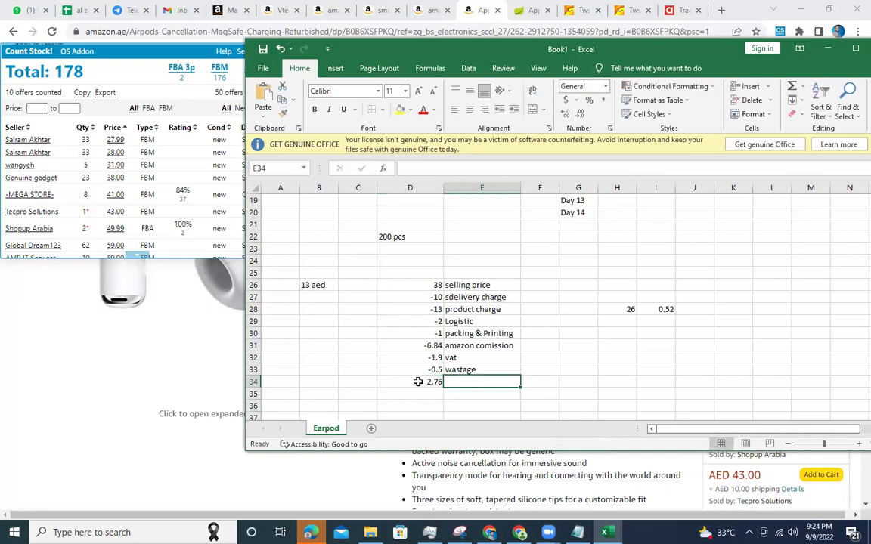
{"action": "type", "text": "profit"}
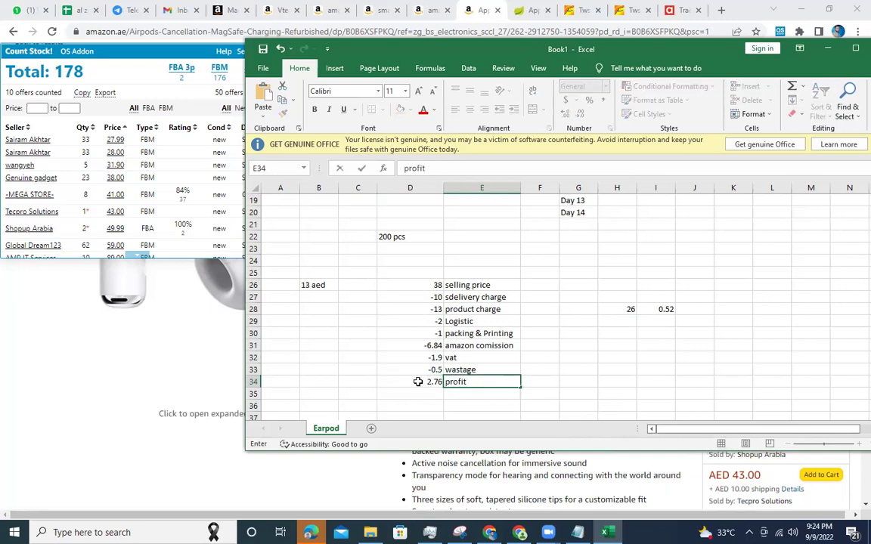
{"action": "left_click", "coordinate": [594, 387]}
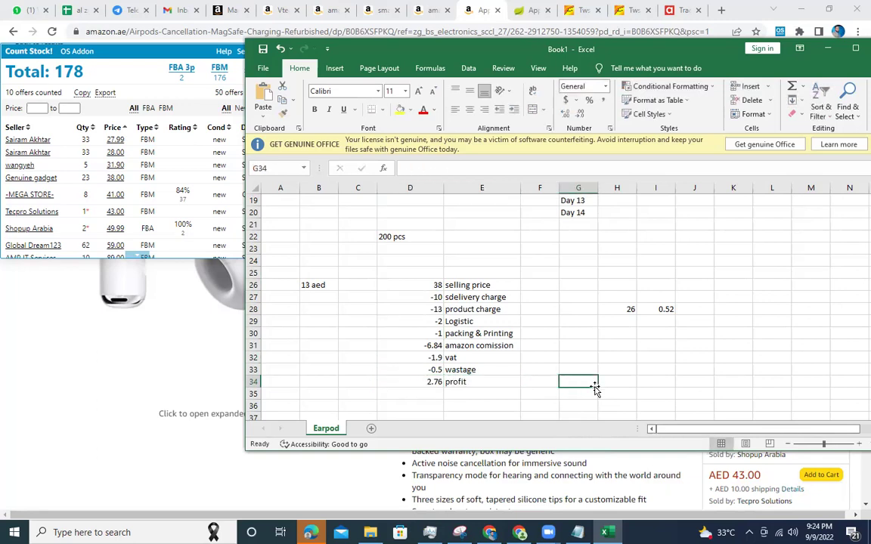
{"action": "left_click", "coordinate": [487, 321]}
{"action": "left_click", "coordinate": [474, 335]}
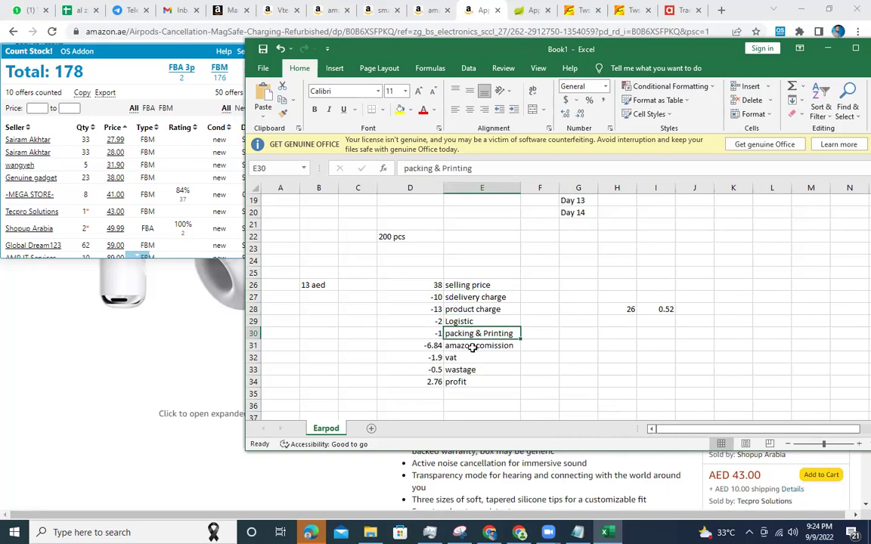
{"action": "left_click", "coordinate": [483, 346]}
{"action": "left_click", "coordinate": [478, 358]}
{"action": "left_click", "coordinate": [481, 369]}
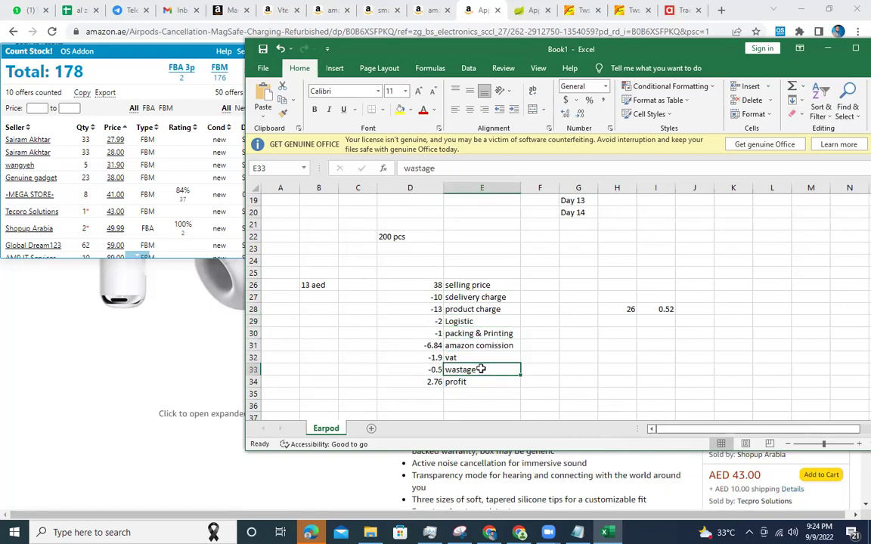
{"action": "left_click", "coordinate": [454, 321]}
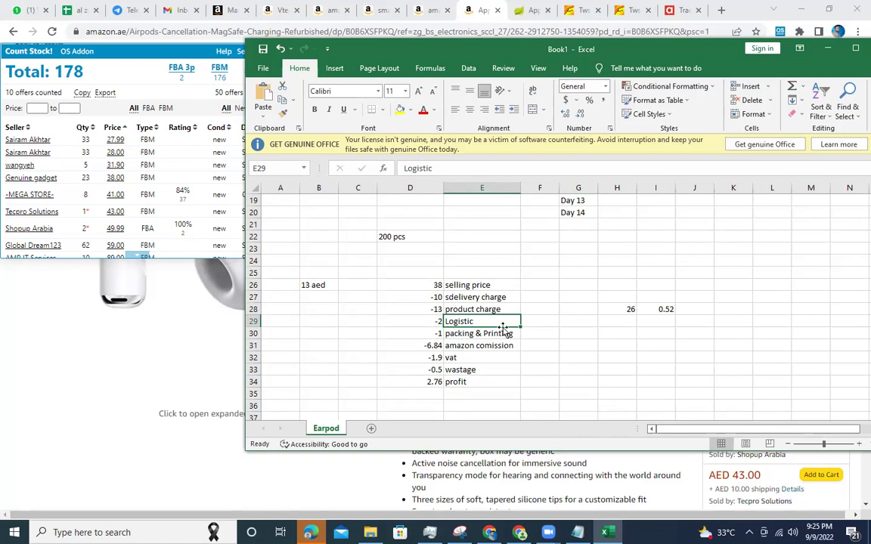
{"action": "left_click", "coordinate": [464, 392]}
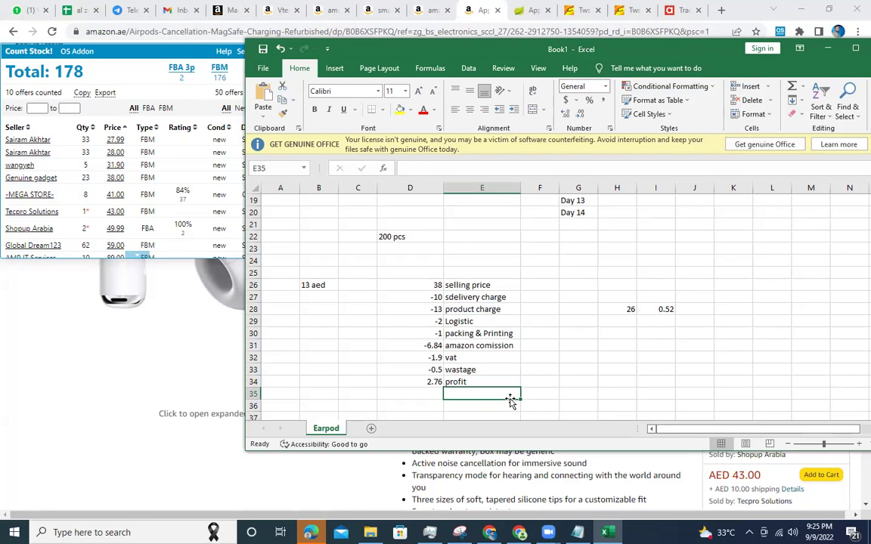
{"action": "left_click", "coordinate": [407, 382]}
{"action": "left_click", "coordinate": [568, 382]}
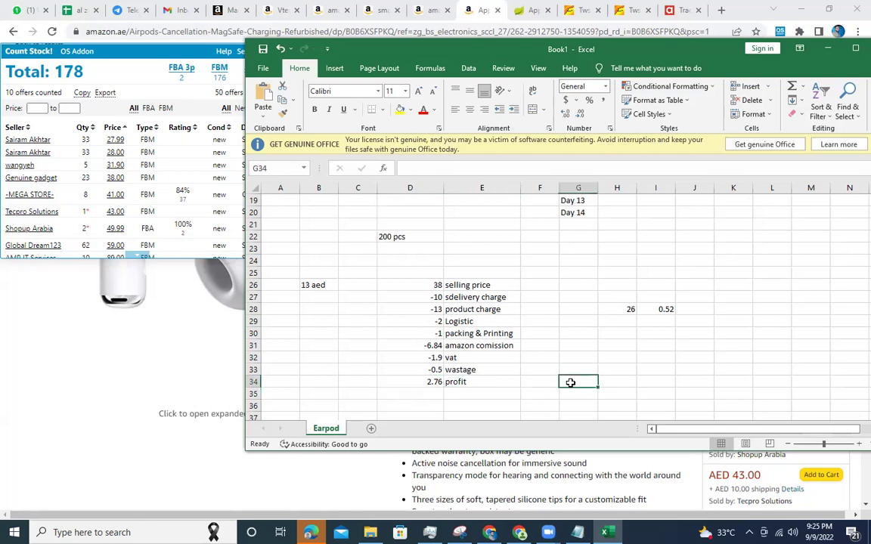
{"action": "left_click", "coordinate": [424, 383]}
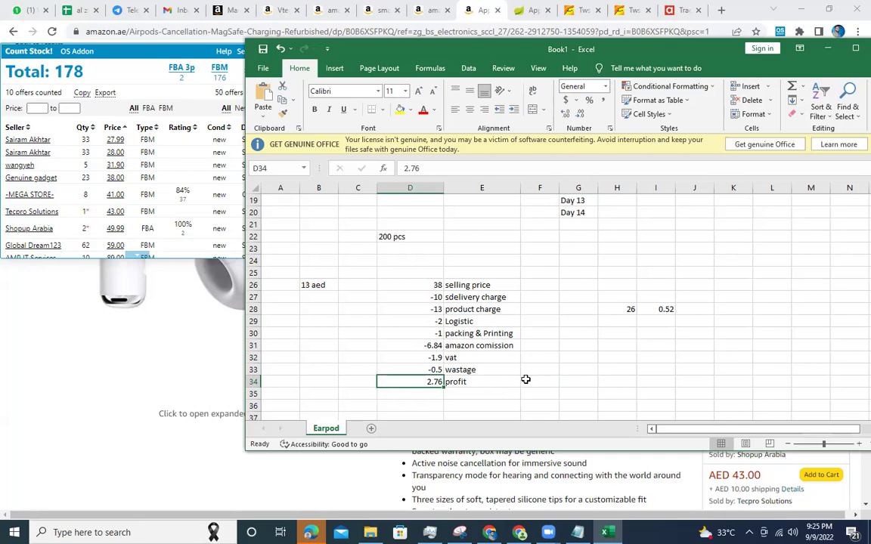
{"action": "left_click", "coordinate": [510, 379]}
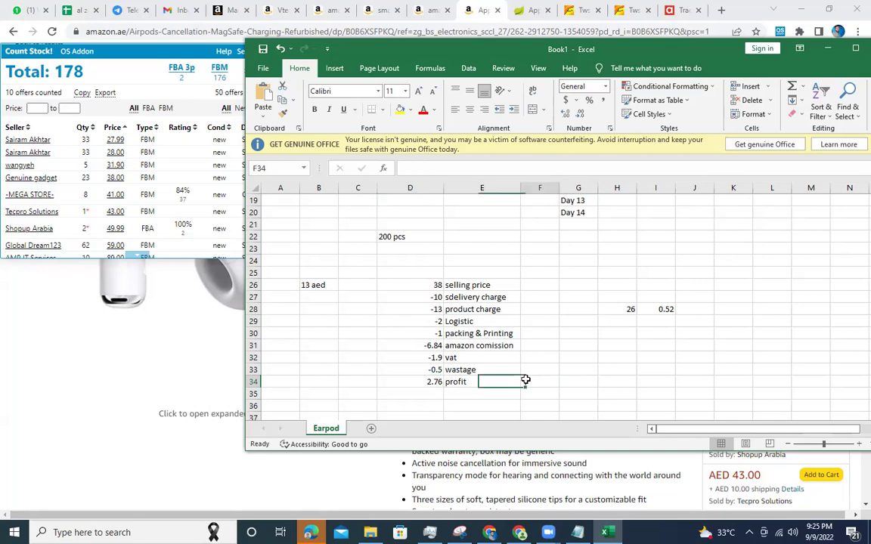
{"action": "left_click", "coordinate": [426, 309]}
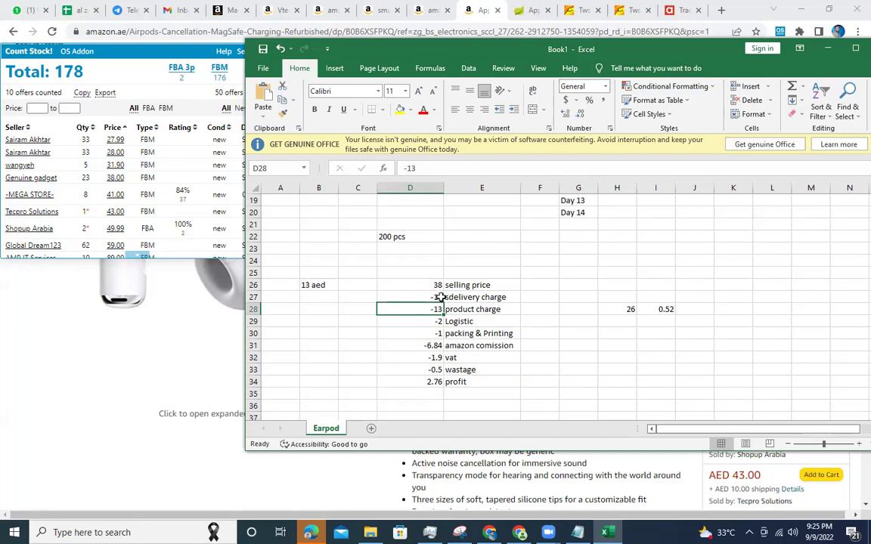
{"action": "left_click", "coordinate": [424, 294]}
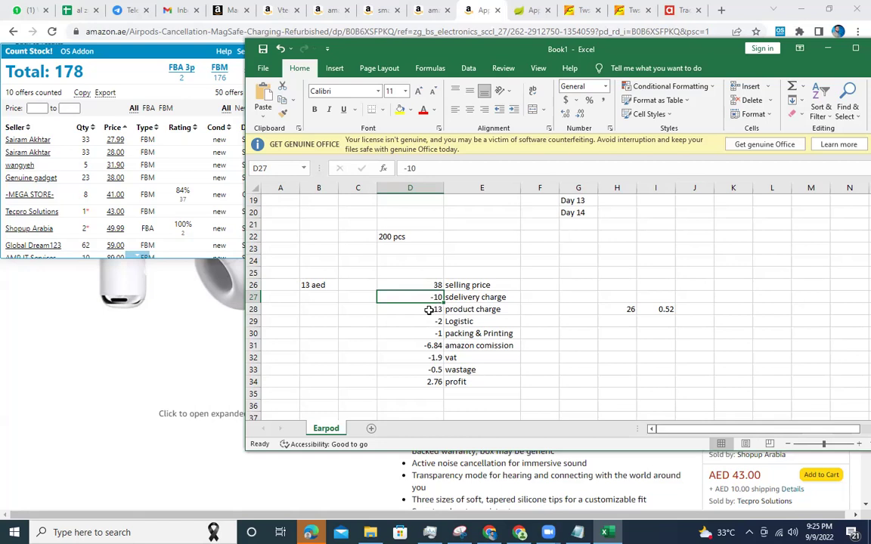
Enter scratch numbers 2 in G32 and 5 in G28, then clear G28:G34.
{"action": "left_click", "coordinate": [593, 355]}
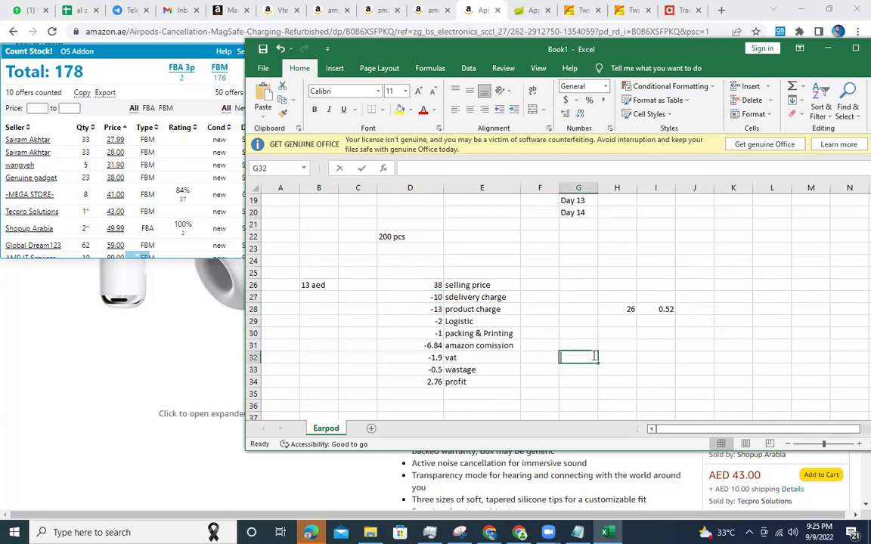
{"action": "type", "text": "2"}
{"action": "left_click", "coordinate": [384, 307]}
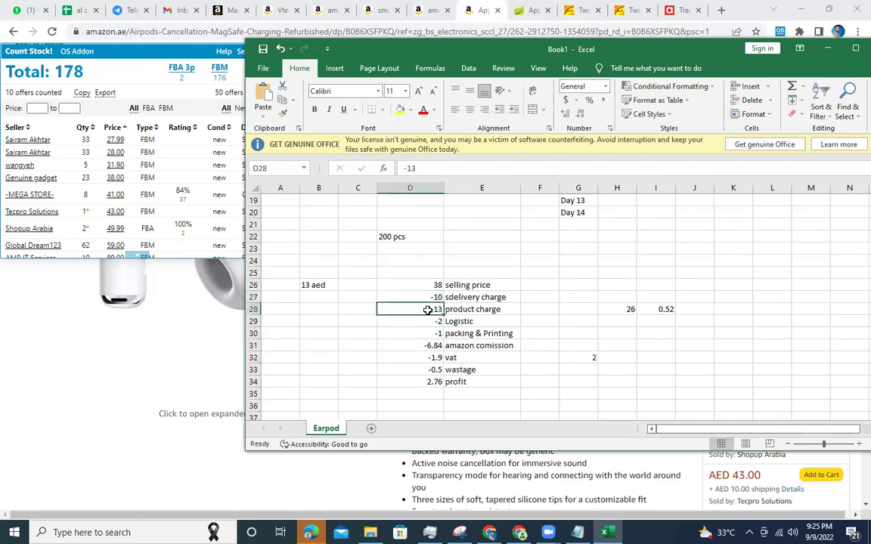
{"action": "left_click", "coordinate": [581, 312]}
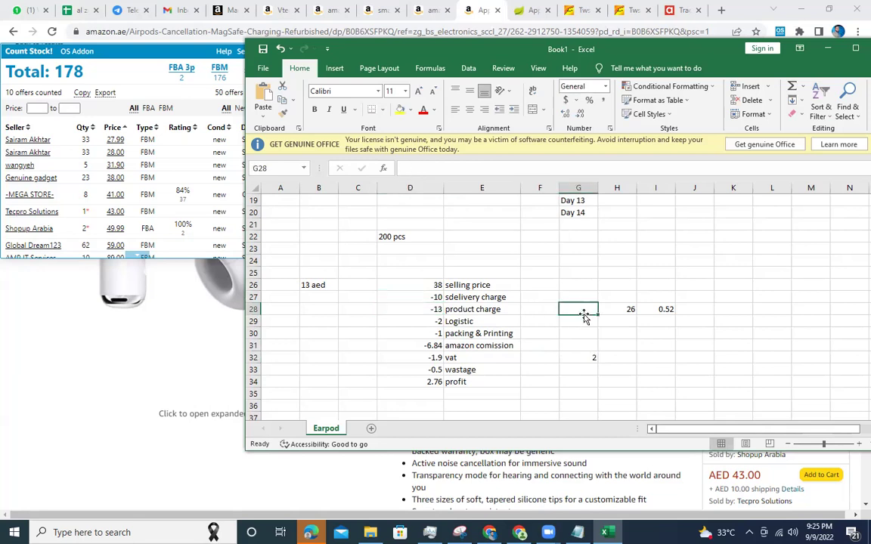
{"action": "type", "text": "5"}
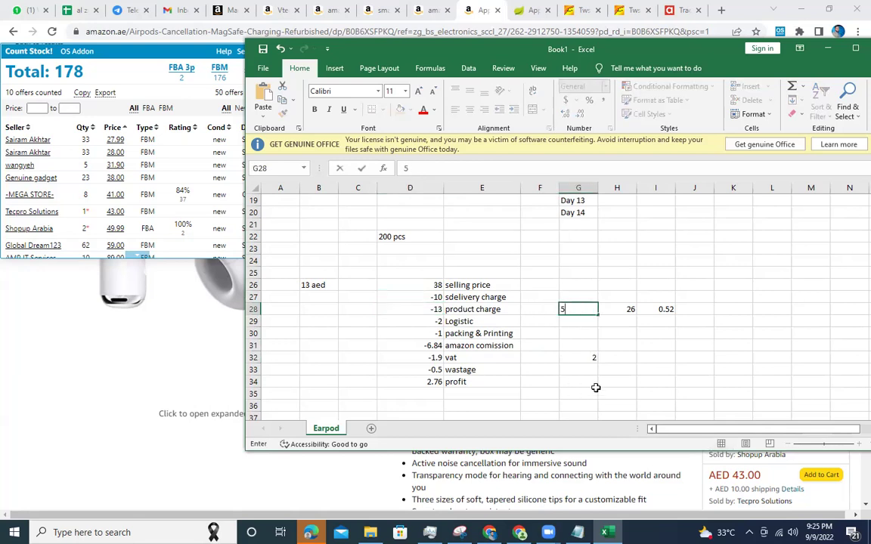
{"action": "left_click", "coordinate": [596, 386]}
{"action": "left_click_drag", "start_coordinate": [581, 311], "coordinate": [594, 378]}
{"action": "key", "text": "Delete"}
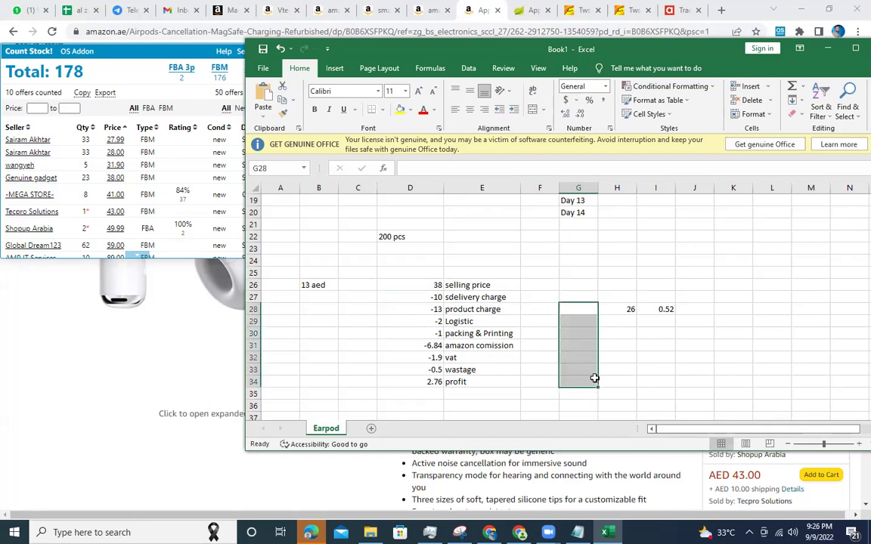
Add a new blank worksheet, Sheet2, beside the Earpod sheet.
{"action": "left_click", "coordinate": [435, 382]}
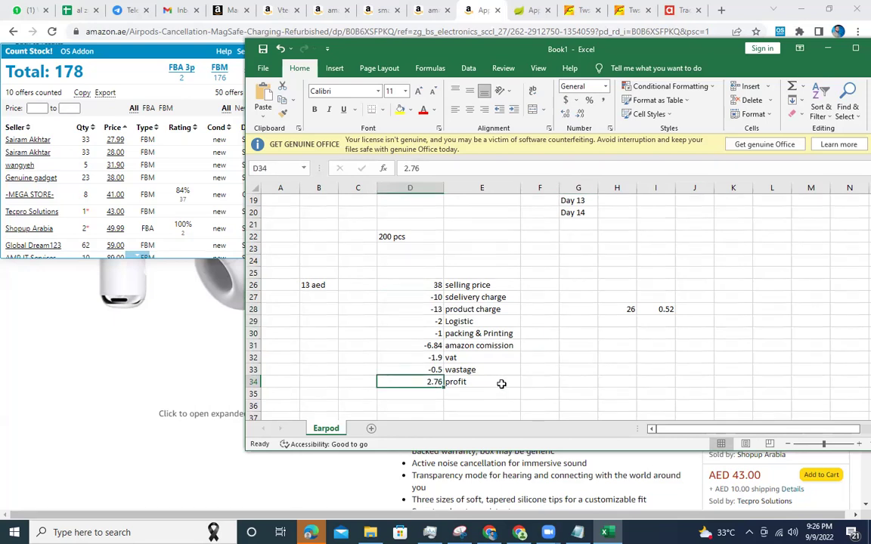
{"action": "left_click", "coordinate": [571, 381]}
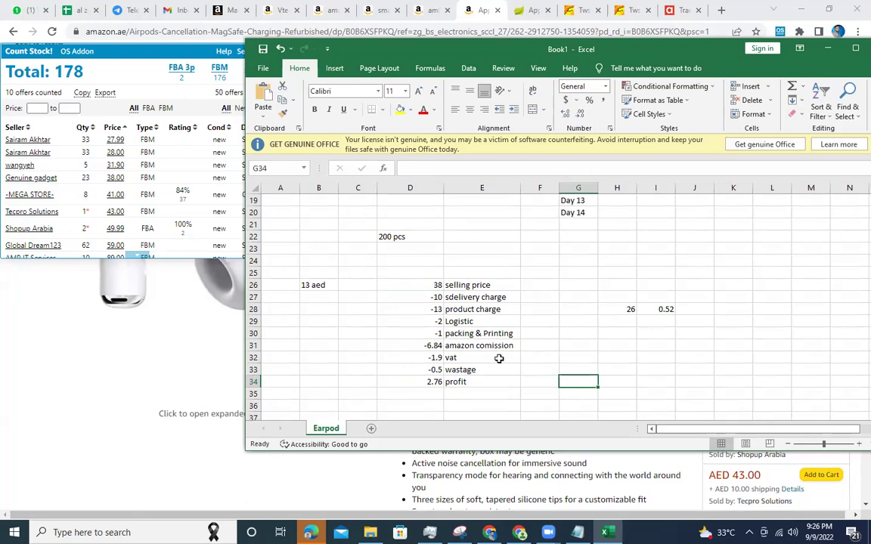
{"action": "left_click", "coordinate": [371, 429]}
{"action": "key", "text": "ctrl+Page_Up"}
Switch between the blank Sheet2 and the Earpod sheet, scrolling back up to the stock figures.
{"action": "left_click", "coordinate": [367, 428]}
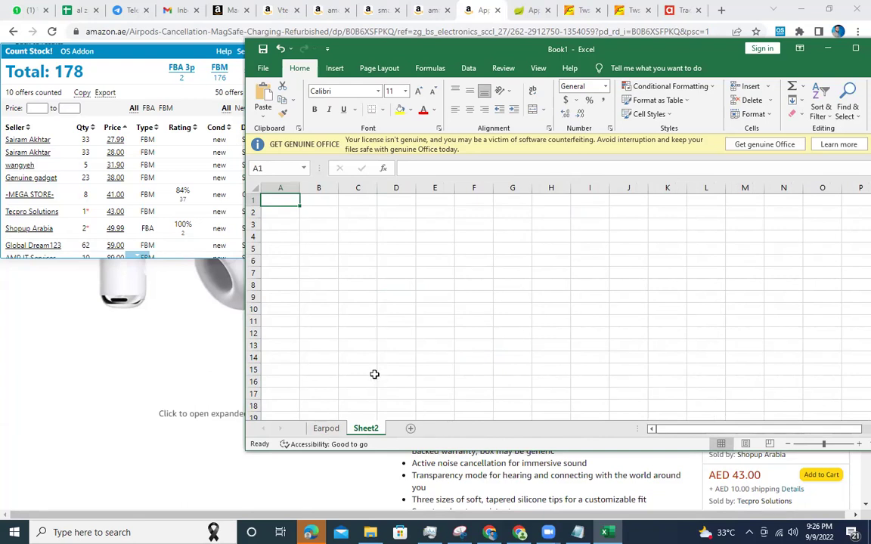
{"action": "left_click", "coordinate": [327, 429]}
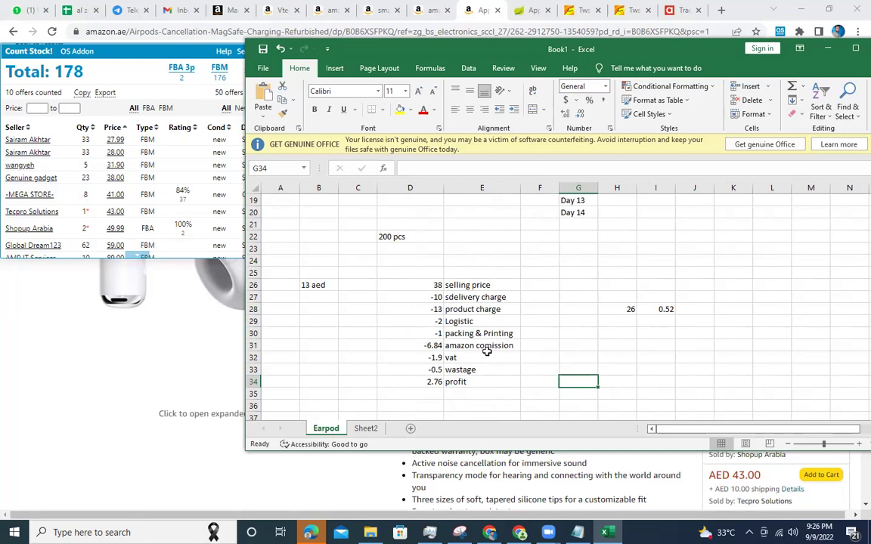
{"action": "scroll", "coordinate": [487, 352], "scroll_direction": "up", "scroll_amount": 3}
{"action": "scroll", "coordinate": [486, 352], "scroll_direction": "up", "scroll_amount": 3}
{"action": "scroll", "coordinate": [486, 352], "scroll_direction": "down", "scroll_amount": 2}
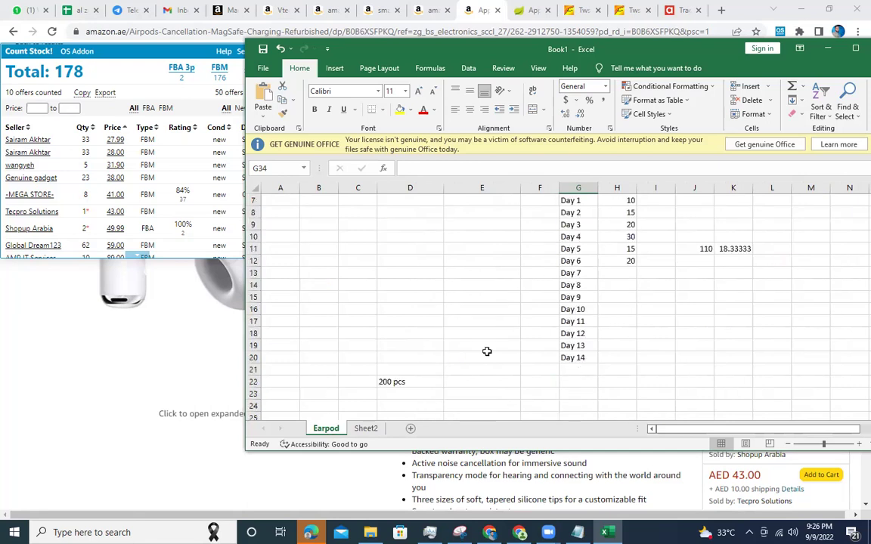
{"action": "scroll", "coordinate": [486, 351], "scroll_direction": "down", "scroll_amount": 2}
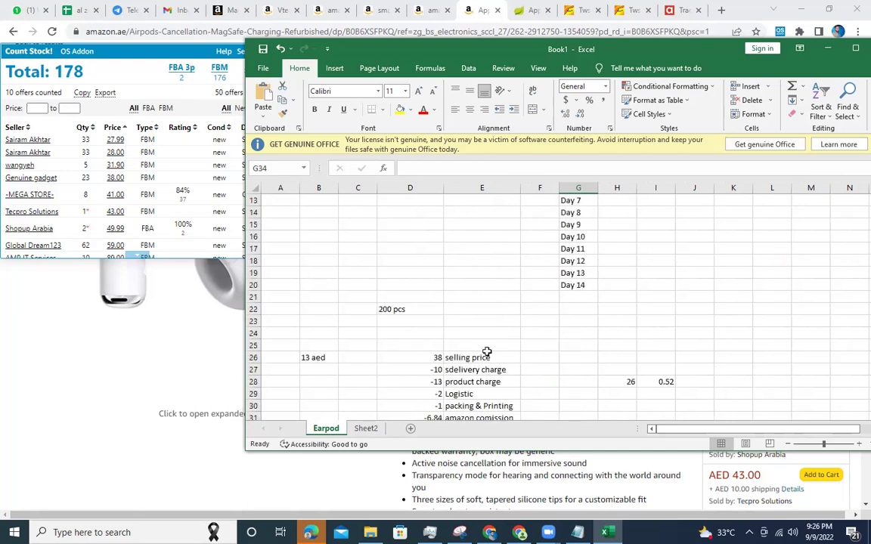
{"action": "scroll", "coordinate": [487, 352], "scroll_direction": "up", "scroll_amount": 4}
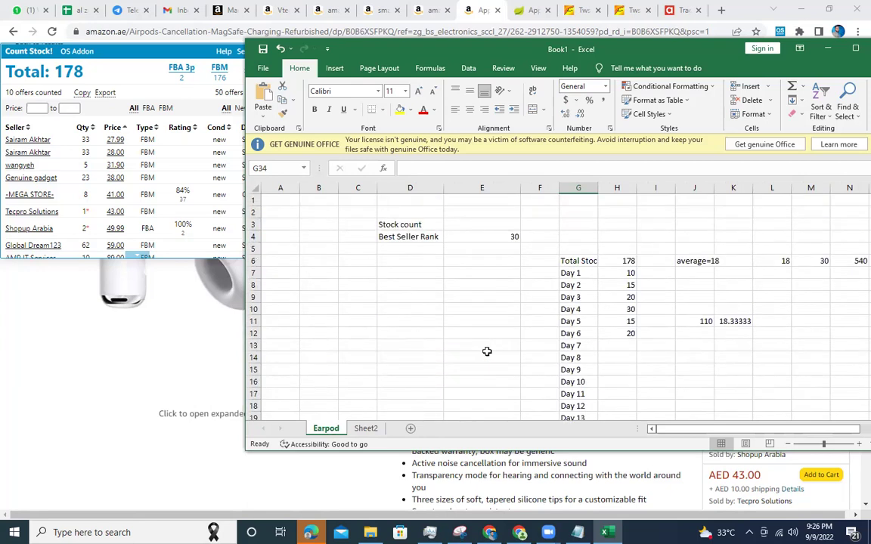
{"action": "scroll", "coordinate": [487, 352], "scroll_direction": "down", "scroll_amount": 4}
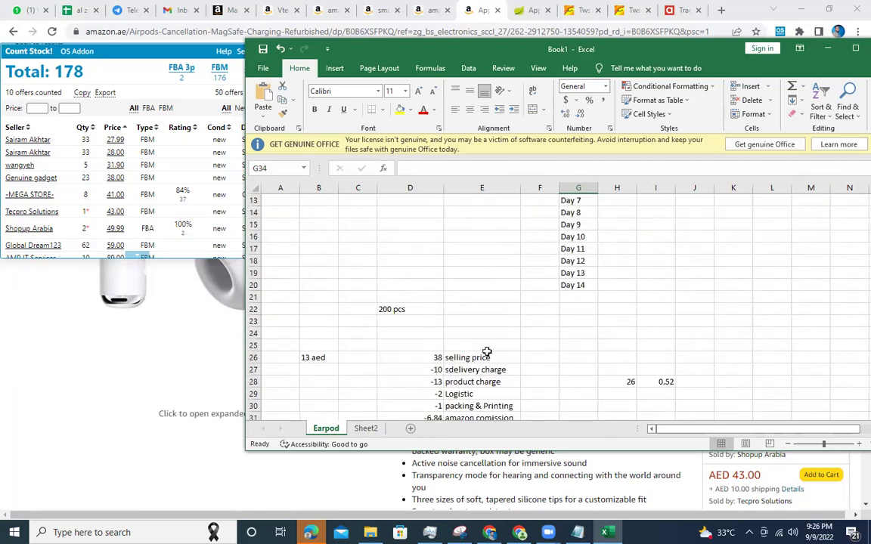
{"action": "left_click", "coordinate": [529, 345]}
{"action": "left_click", "coordinate": [369, 429]}
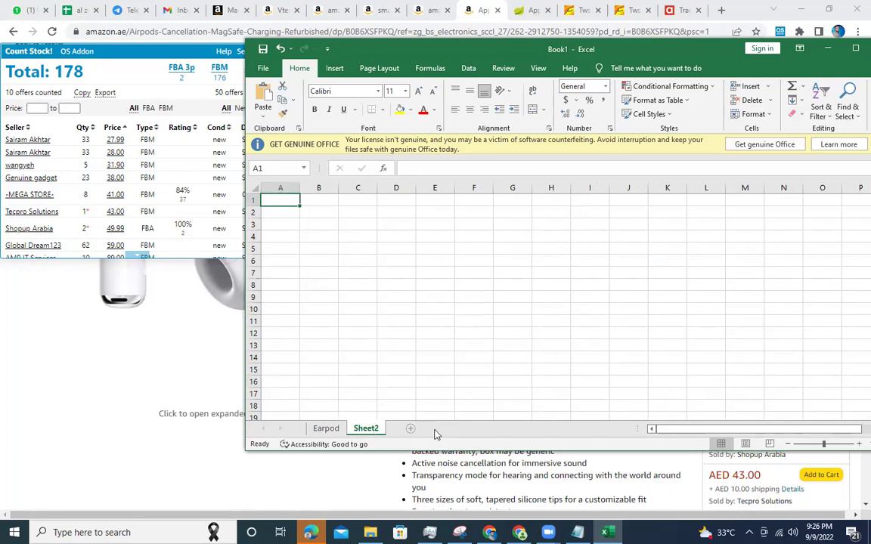
{"action": "left_click", "coordinate": [325, 428]}
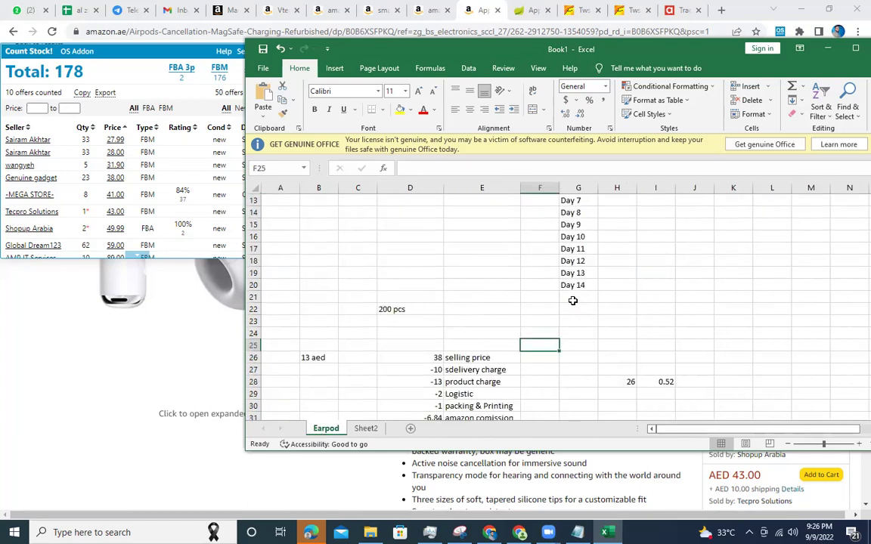
{"action": "scroll", "coordinate": [573, 300], "scroll_direction": "up", "scroll_amount": 3}
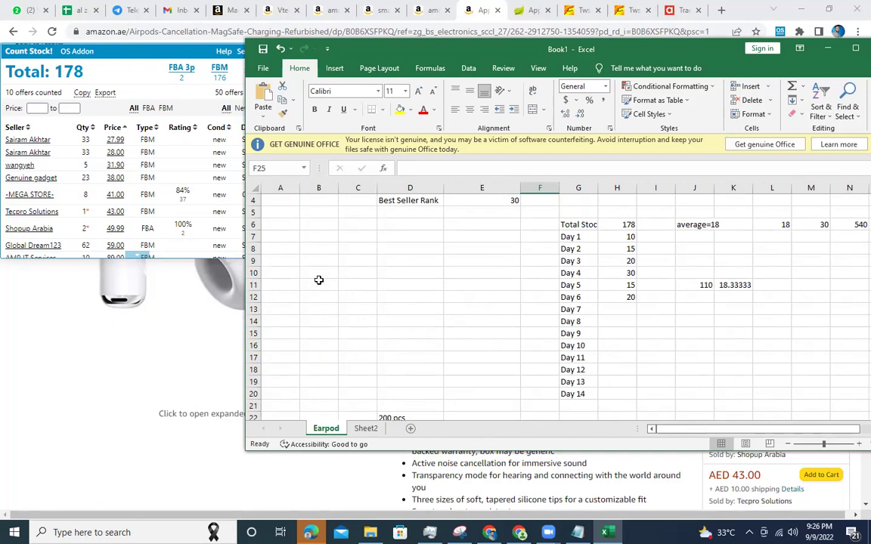
{"action": "left_click", "coordinate": [312, 250]}
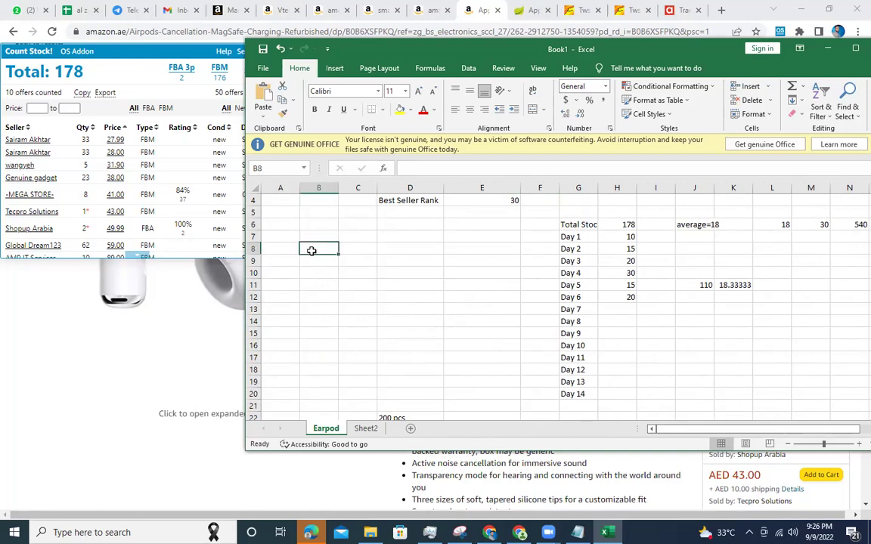
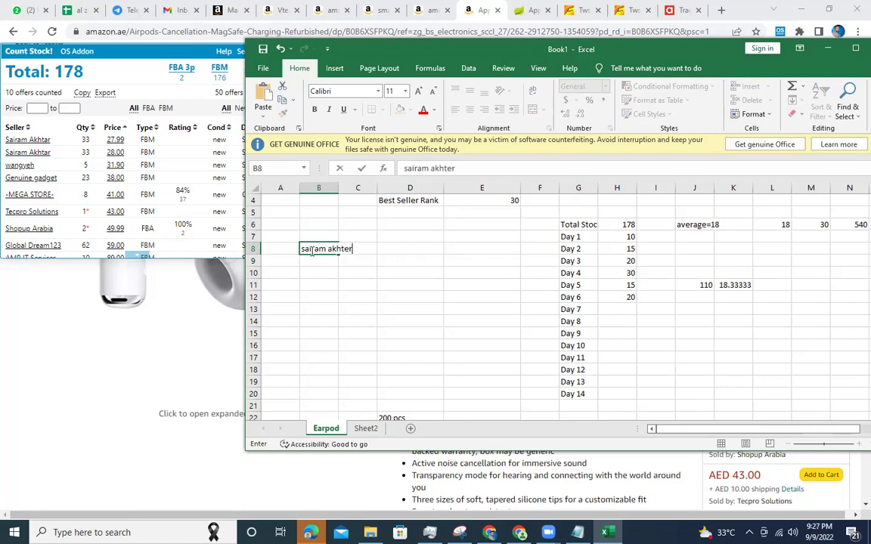
Enter the two competitor seller names in B8:B9 with stock quantities 33 and 30.
{"action": "key", "text": "Tab"}
{"action": "type", "text": "33"}
{"action": "key", "text": "Return"}
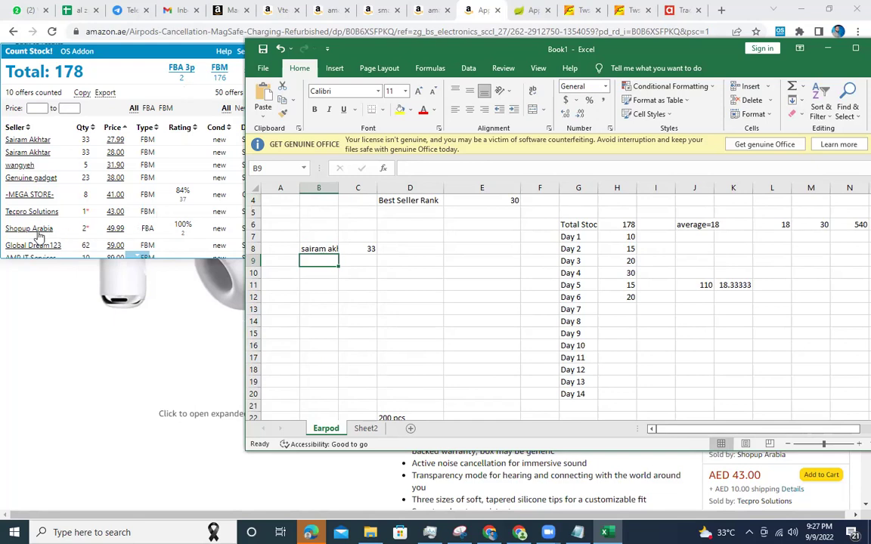
{"action": "type", "text": "shopup arabia"}
{"action": "key", "text": "Tab"}
{"action": "type", "text": "2"}
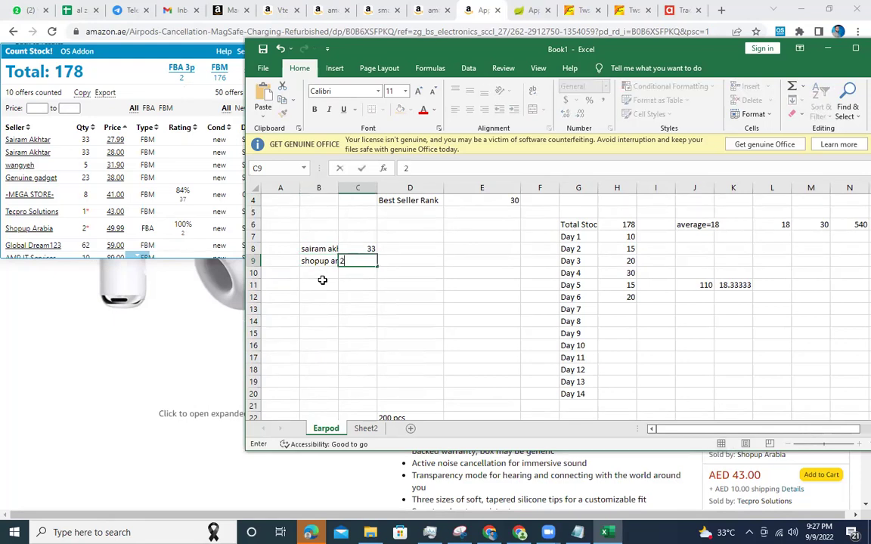
{"action": "key", "text": "Return"}
{"action": "left_click", "coordinate": [360, 258]}
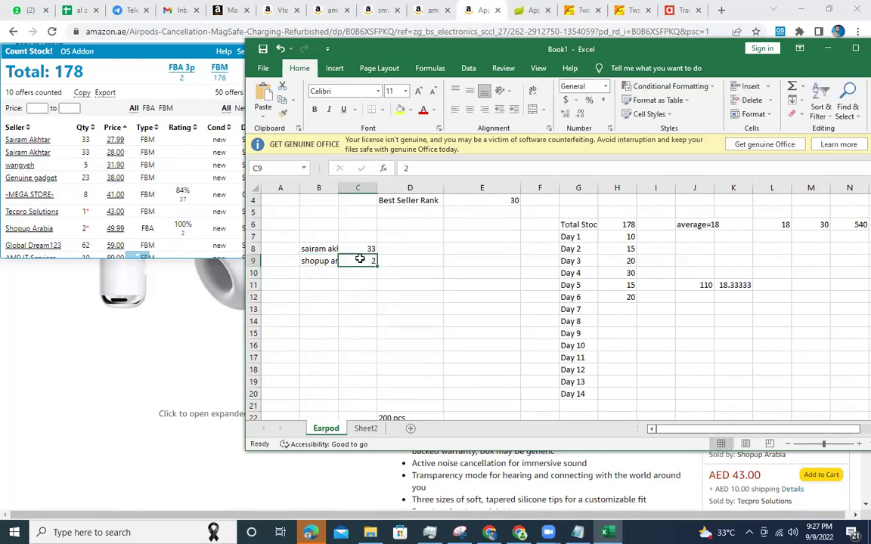
{"action": "type", "text": "30"}
{"action": "left_click", "coordinate": [380, 299]}
Enter 5 in D8 and 3 in D9 beside the stock quantities.
{"action": "left_click", "coordinate": [373, 249]}
{"action": "left_click", "coordinate": [408, 249]}
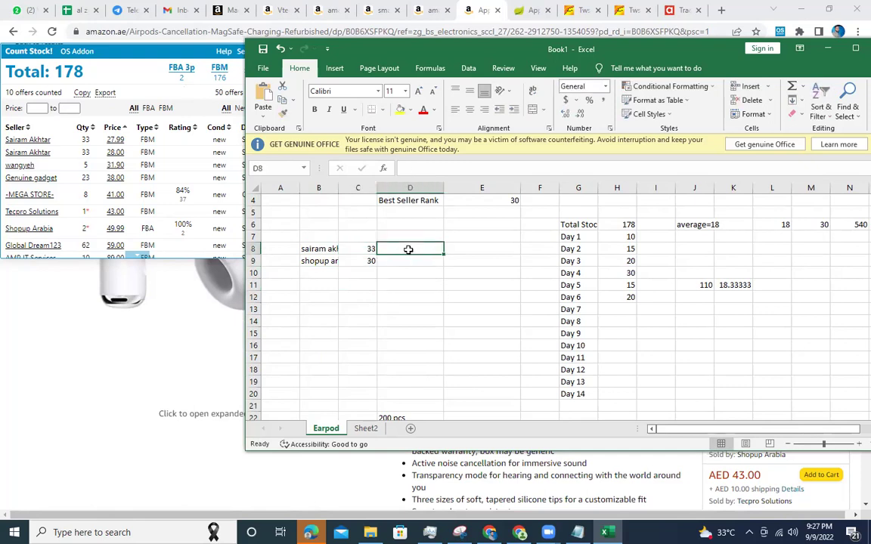
{"action": "type", "text": "5"}
{"action": "key", "text": "Return"}
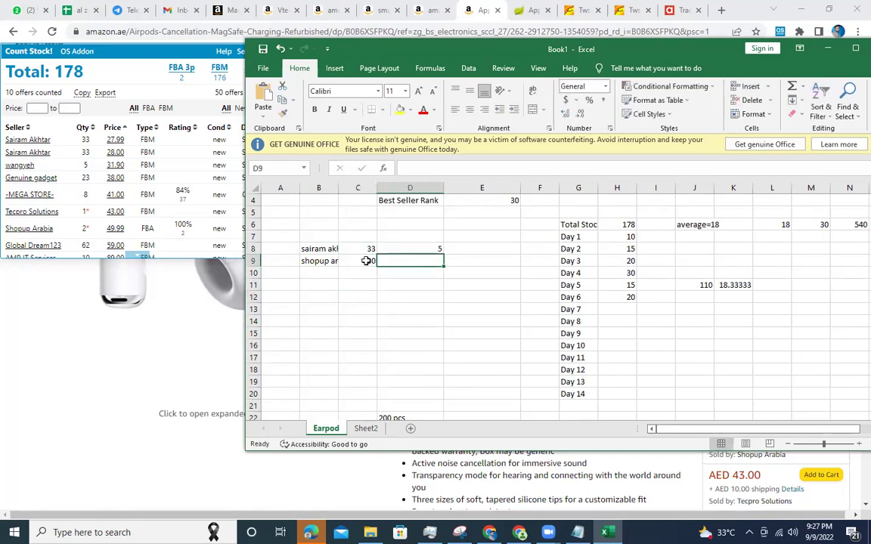
{"action": "type", "text": "3"}
{"action": "left_click", "coordinate": [400, 319]}
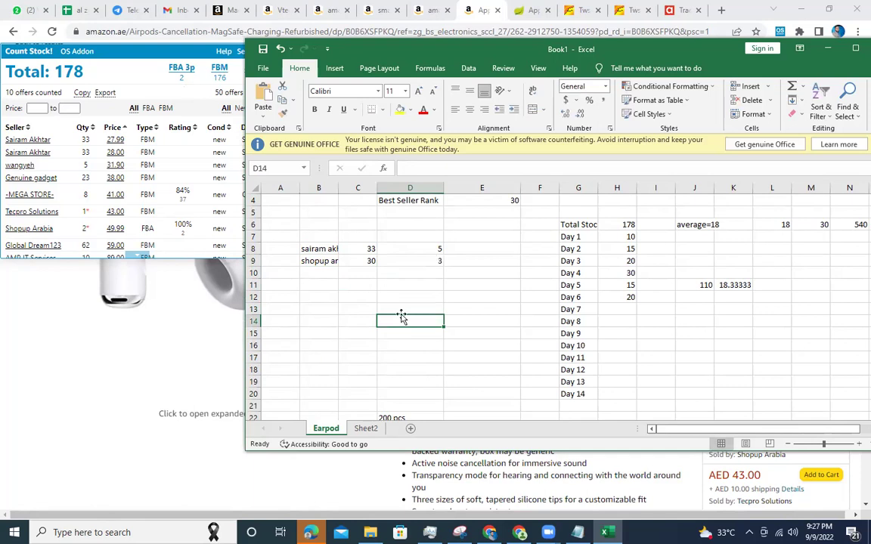
{"action": "left_click", "coordinate": [427, 261]}
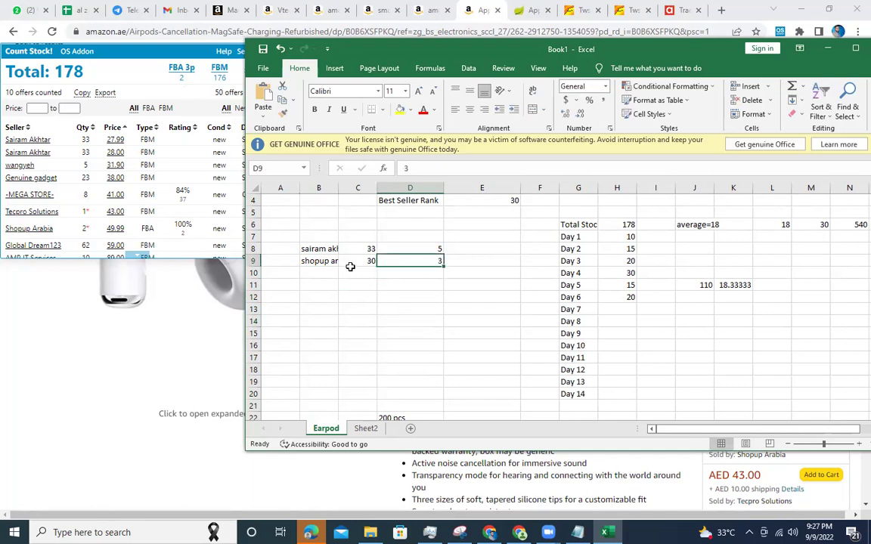
{"action": "left_click", "coordinate": [415, 249]}
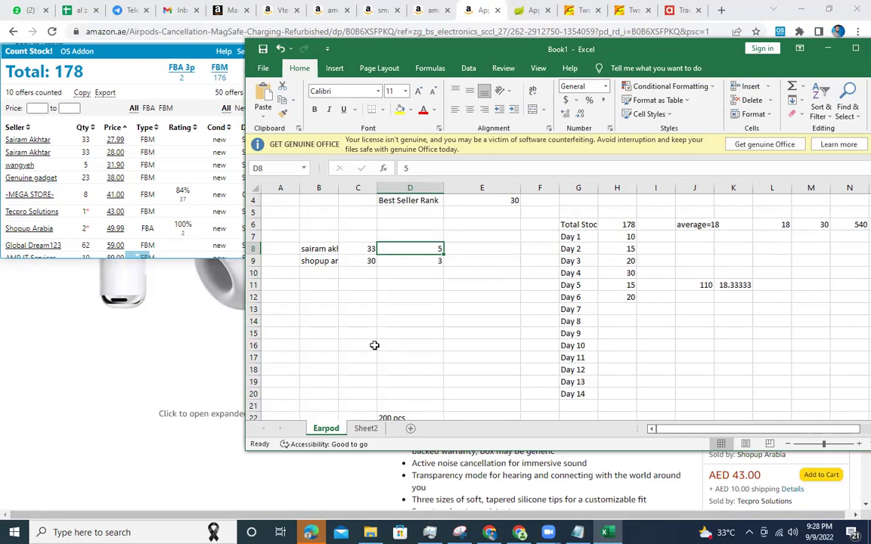
Bring the Amazon AirPods Pro page forward and open then close the enlarged image.
{"action": "left_click", "coordinate": [208, 349]}
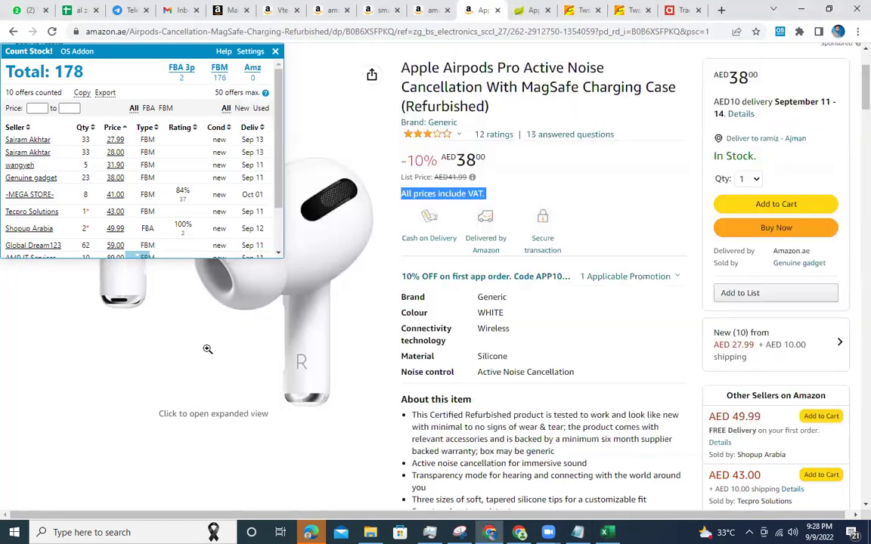
{"action": "left_click", "coordinate": [207, 349]}
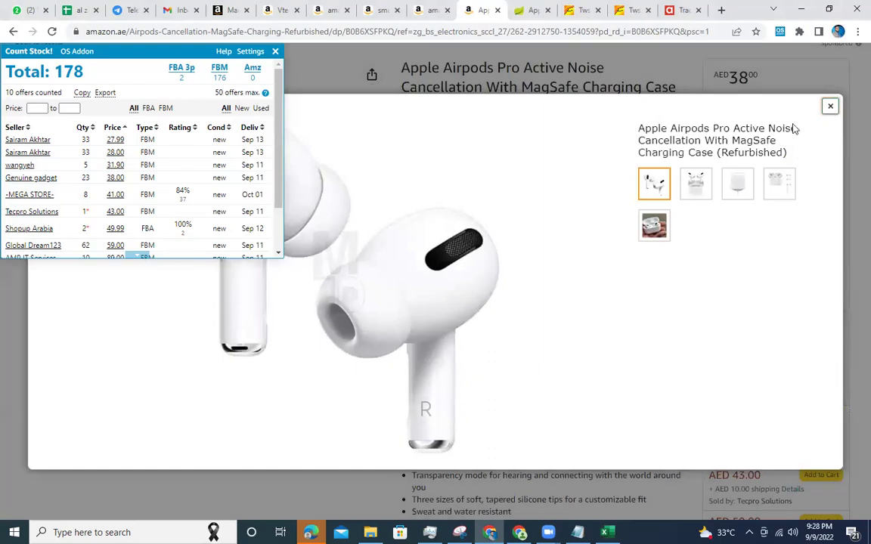
{"action": "left_click", "coordinate": [830, 106]}
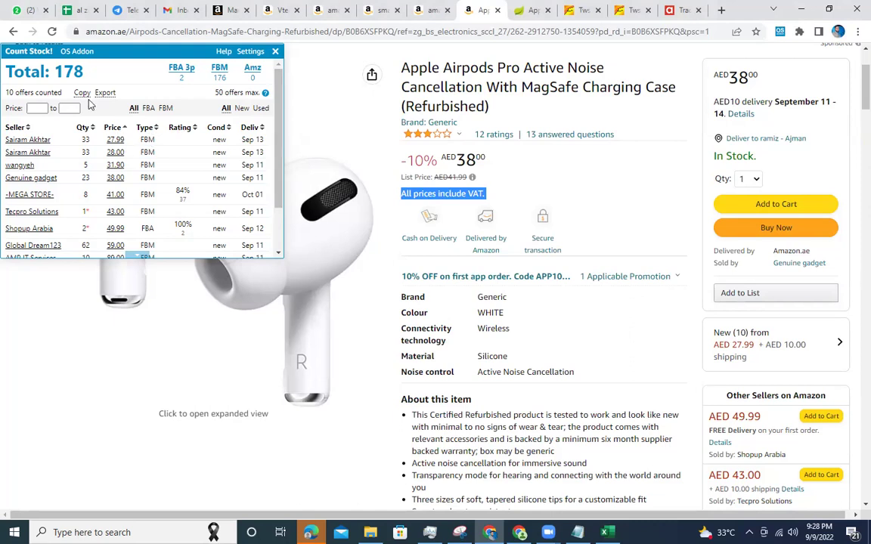
Select the 'Total: 178' line, close the Count Stock panel and click Buy Now.
{"action": "left_click", "coordinate": [71, 72]}
{"action": "triple_click", "coordinate": [72, 73]}
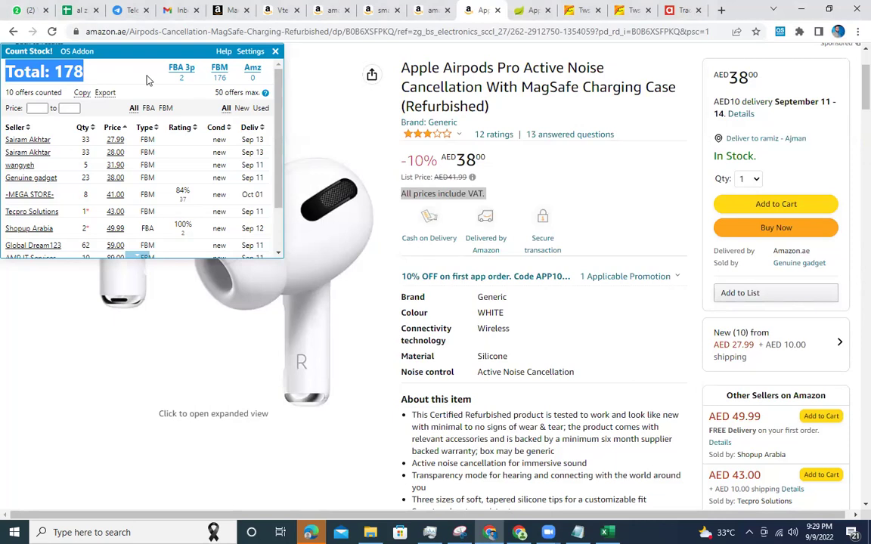
{"action": "left_click", "coordinate": [274, 51]}
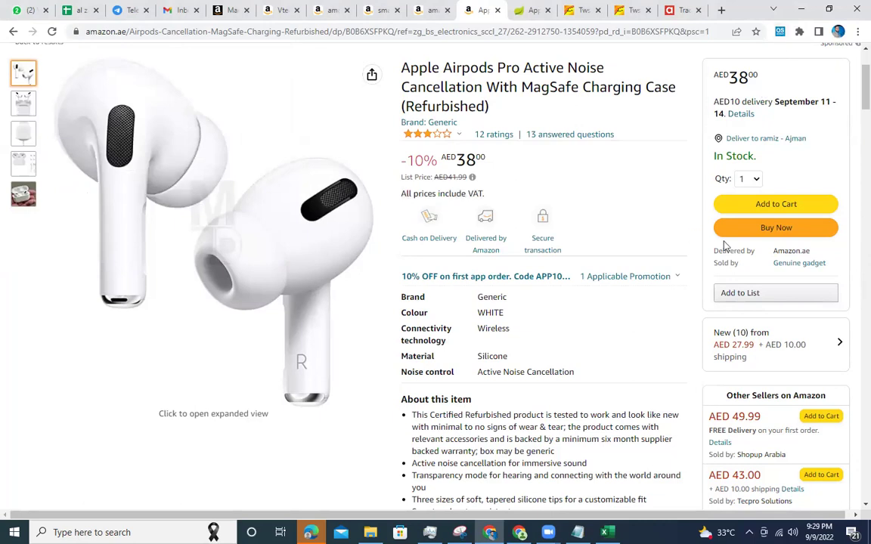
{"action": "left_click", "coordinate": [762, 232]}
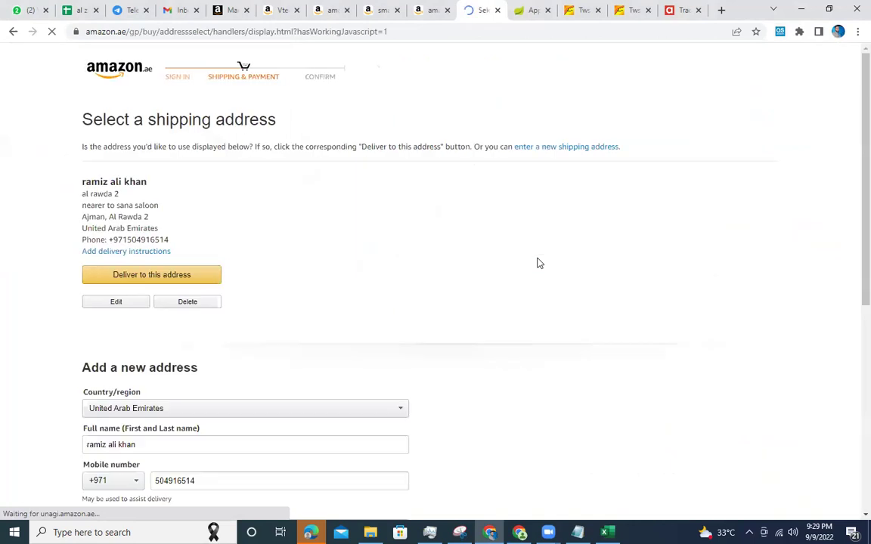
Deliver to the saved address, then go back twice to the AirPods Pro product page.
{"action": "scroll", "coordinate": [258, 286], "scroll_direction": "down", "scroll_amount": 5}
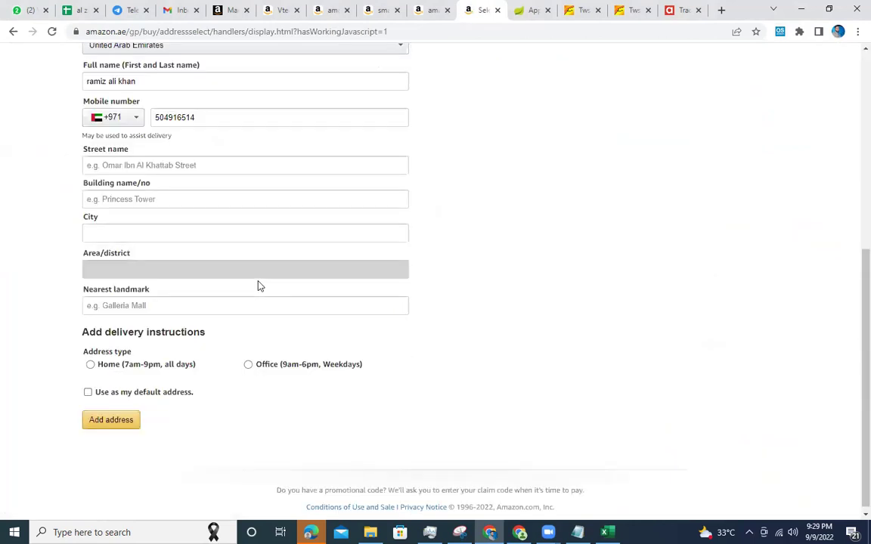
{"action": "scroll", "coordinate": [265, 294], "scroll_direction": "up", "scroll_amount": 2}
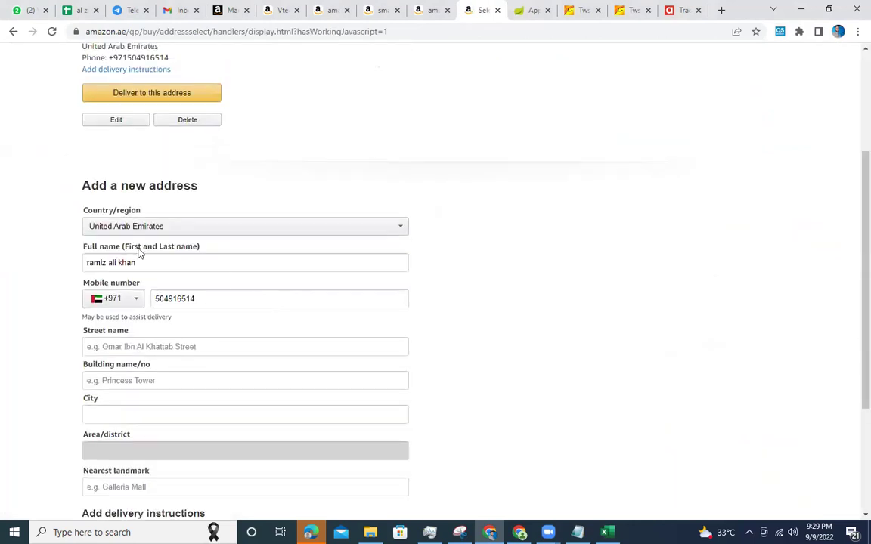
{"action": "scroll", "coordinate": [150, 316], "scroll_direction": "up", "scroll_amount": 2}
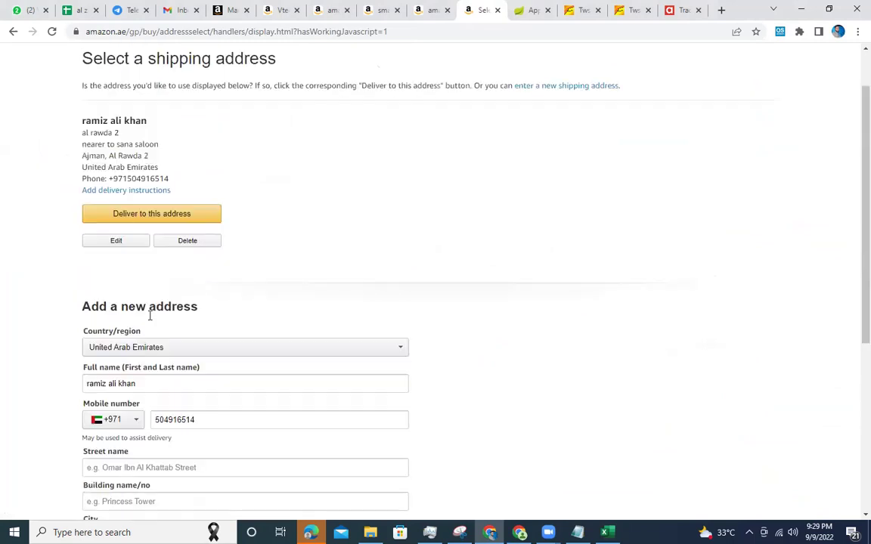
{"action": "left_click", "coordinate": [186, 219]}
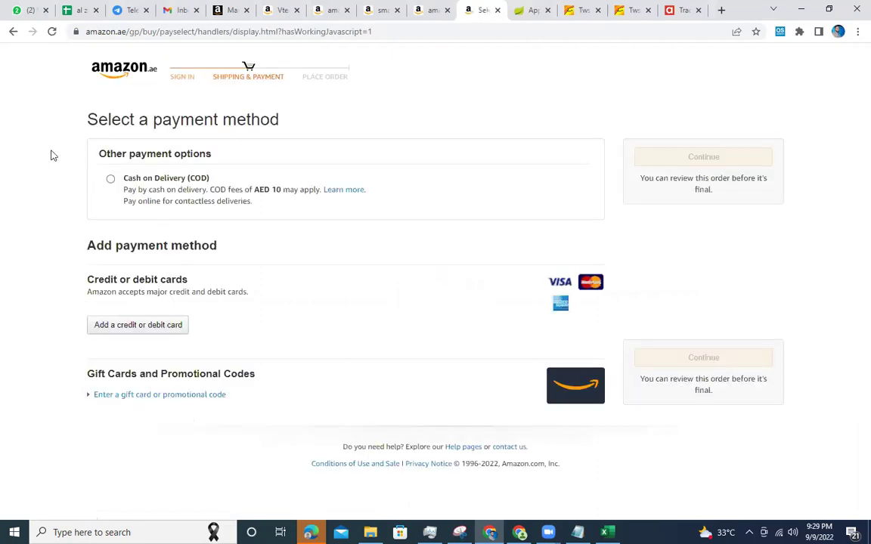
{"action": "left_click", "coordinate": [12, 33]}
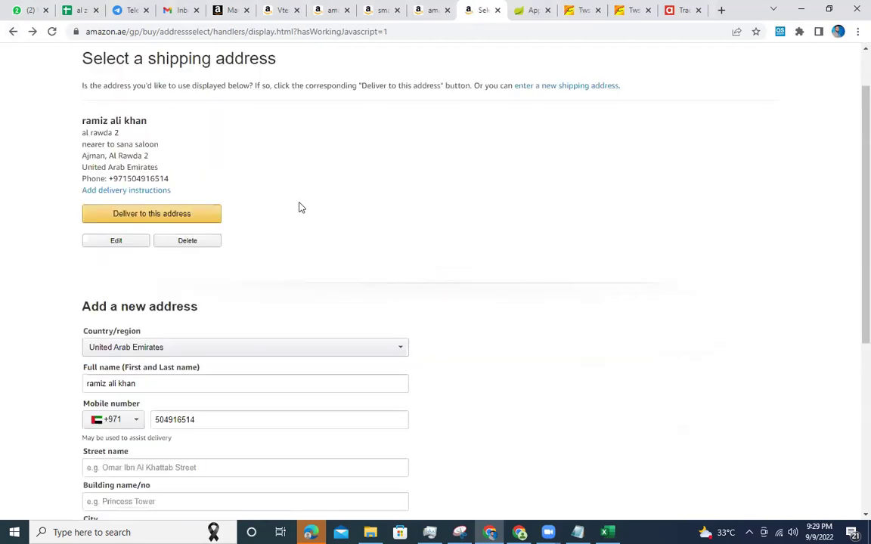
{"action": "left_click", "coordinate": [10, 32]}
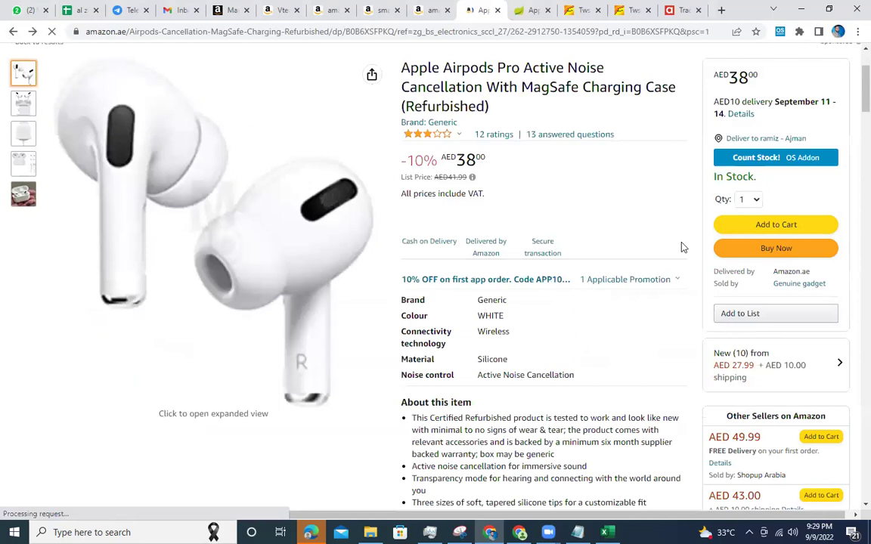
Set the quantity to 23, add the AirPods Pro to the cart and proceed to buy.
{"action": "left_click", "coordinate": [750, 197]}
{"action": "scroll", "coordinate": [756, 355], "scroll_direction": "down", "scroll_amount": 2}
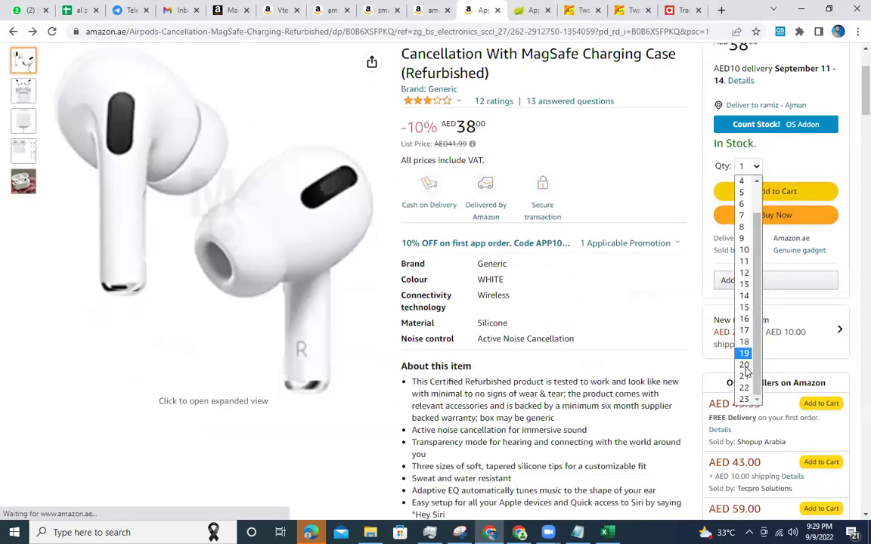
{"action": "left_click", "coordinate": [745, 391]}
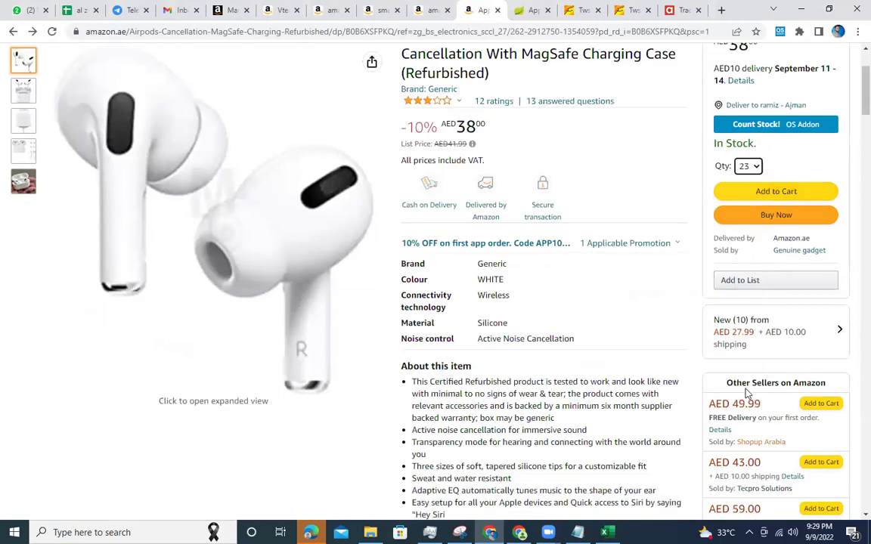
{"action": "left_click", "coordinate": [764, 192]}
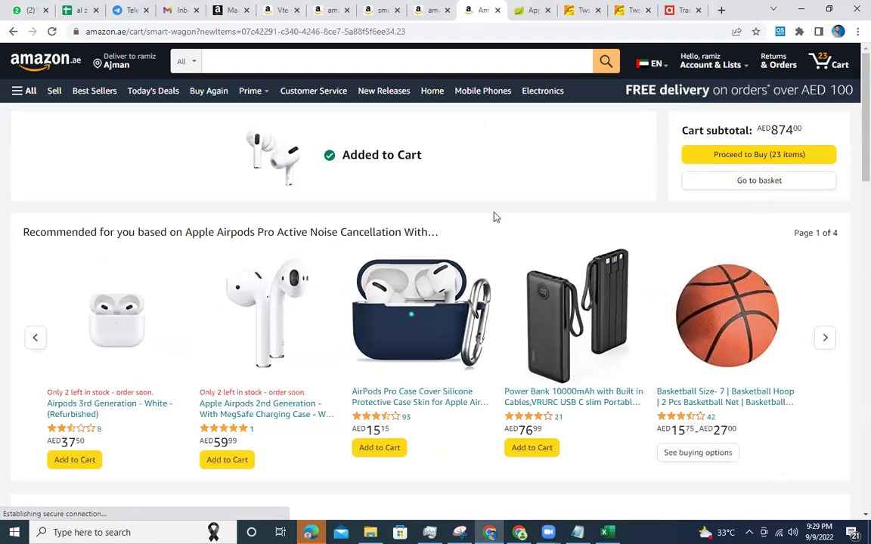
{"action": "left_click", "coordinate": [760, 156]}
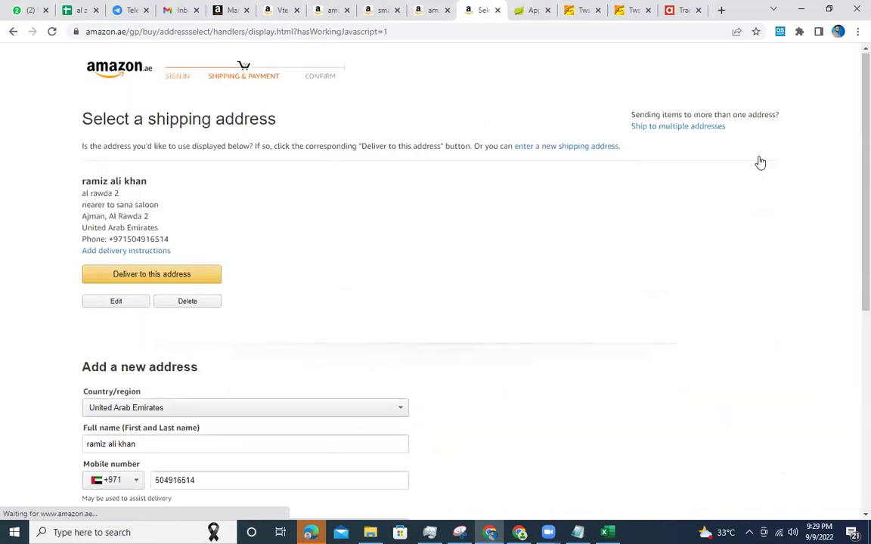
Choose the saved delivery address, go back twice and open the basket.
{"action": "scroll", "coordinate": [352, 284], "scroll_direction": "down", "scroll_amount": 5}
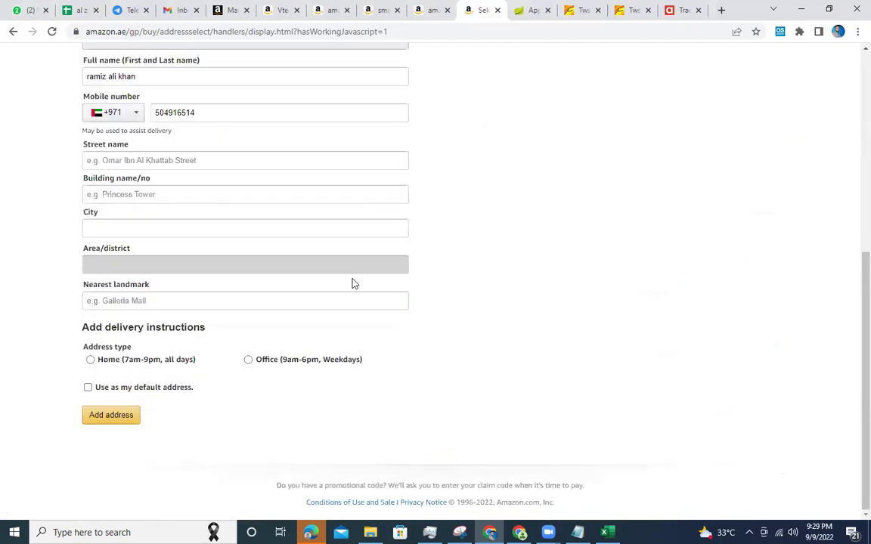
{"action": "scroll", "coordinate": [352, 284], "scroll_direction": "up", "scroll_amount": 5}
{"action": "scroll", "coordinate": [280, 294], "scroll_direction": "down", "scroll_amount": 1}
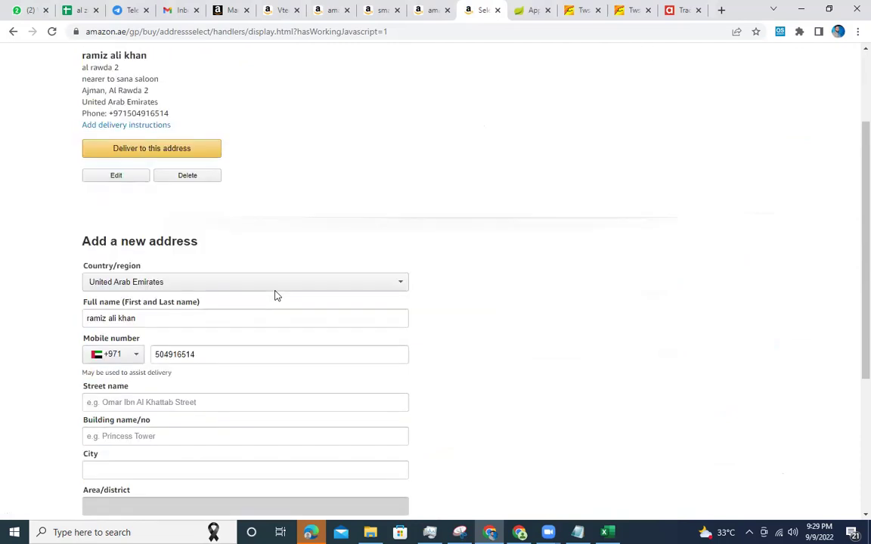
{"action": "scroll", "coordinate": [276, 296], "scroll_direction": "down", "scroll_amount": 1}
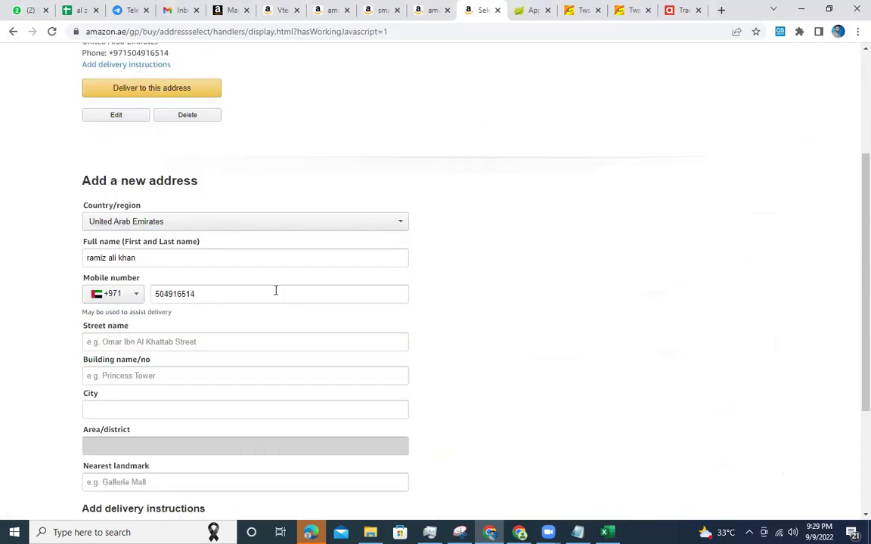
{"action": "left_click", "coordinate": [190, 93]}
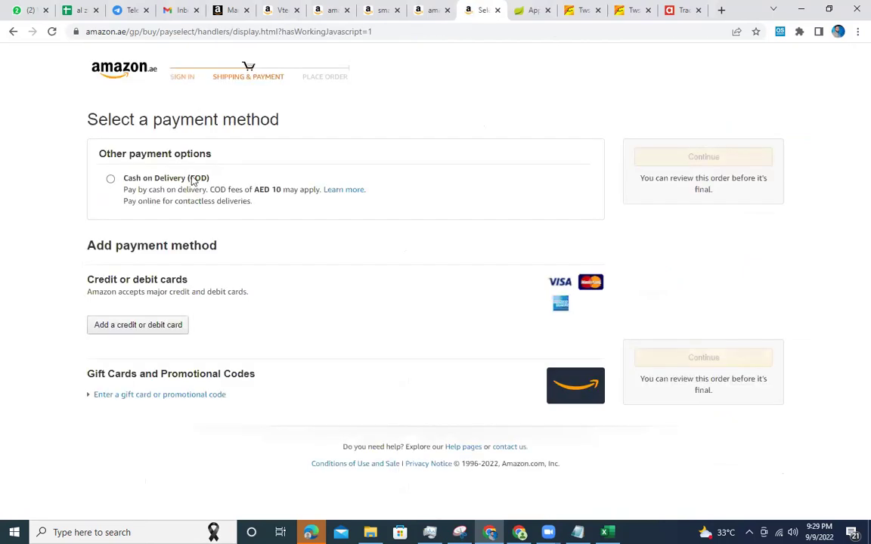
{"action": "left_click", "coordinate": [14, 32]}
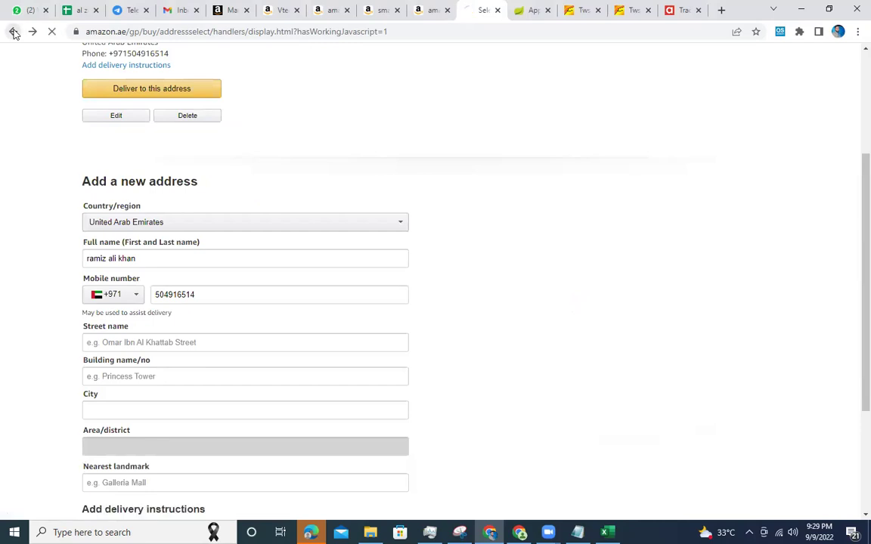
{"action": "left_click", "coordinate": [14, 32]}
{"action": "left_click", "coordinate": [759, 183]}
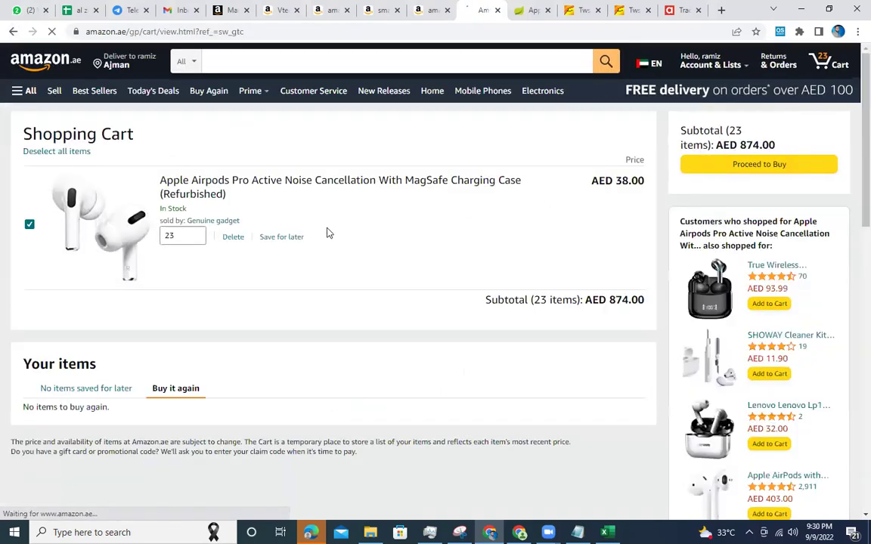
Return to the AirPods Pro product page and add 23 units to the cart.
{"action": "left_click", "coordinate": [177, 236]}
{"action": "double_click", "coordinate": [177, 236]}
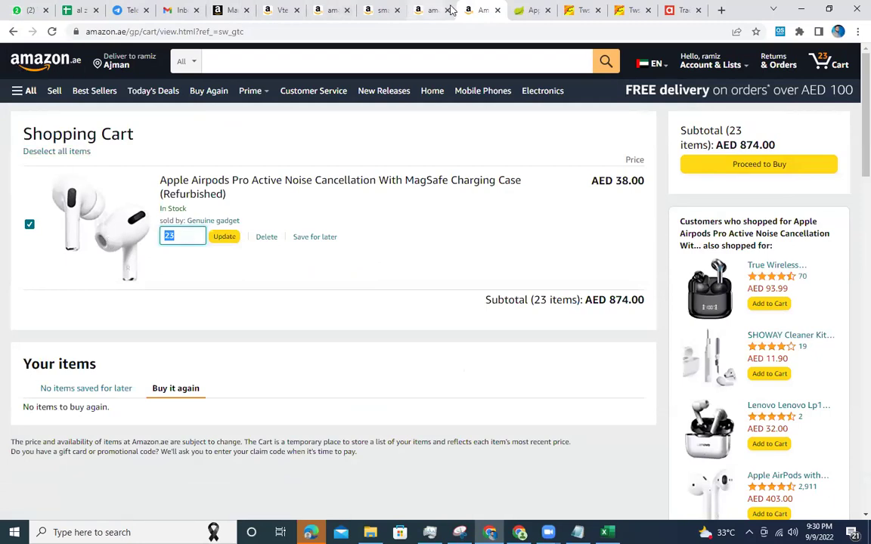
{"action": "left_click", "coordinate": [13, 32]}
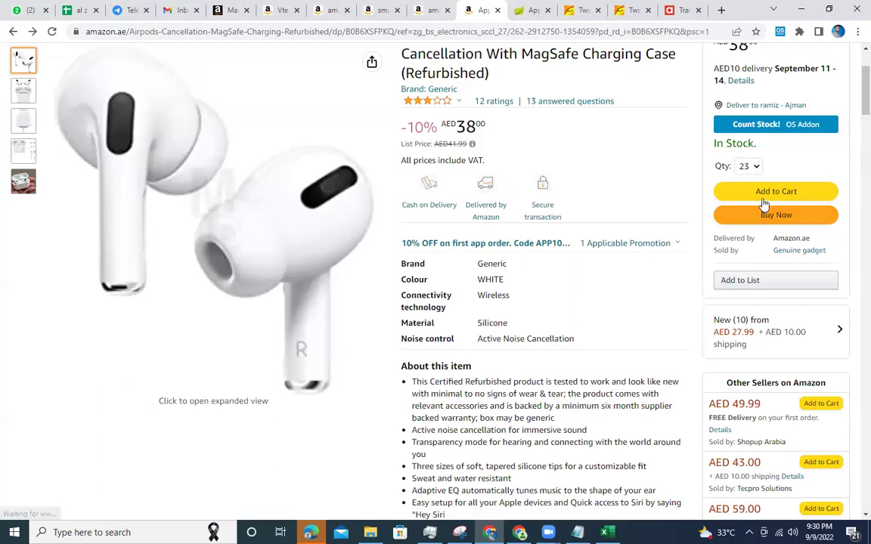
{"action": "left_click", "coordinate": [757, 168]}
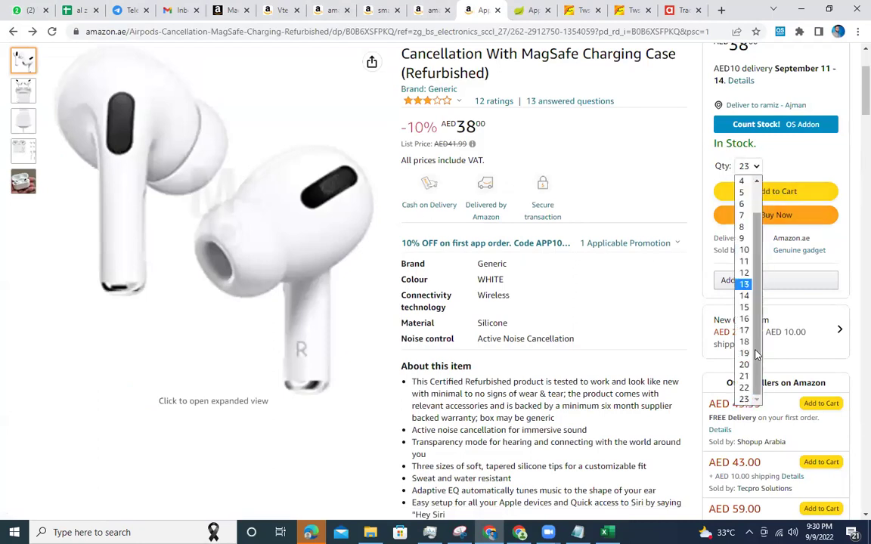
{"action": "left_click", "coordinate": [747, 399]}
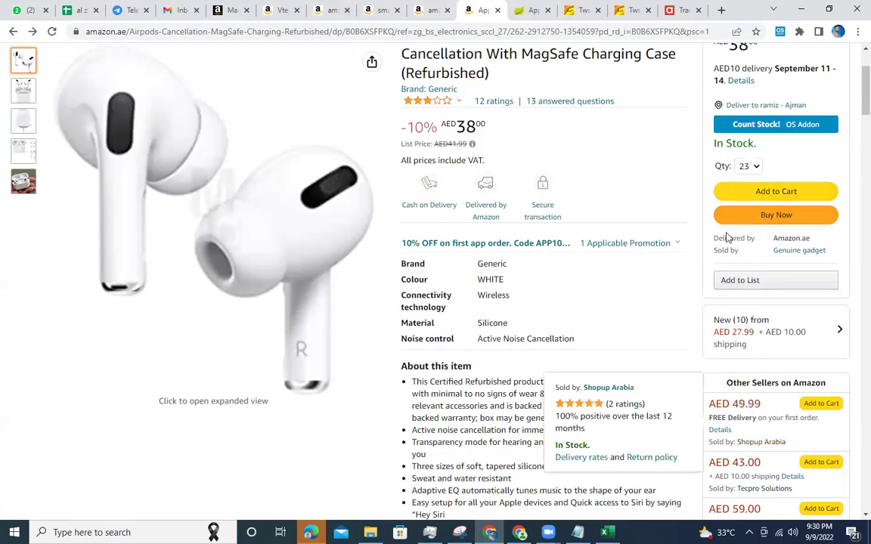
{"action": "left_click", "coordinate": [758, 192]}
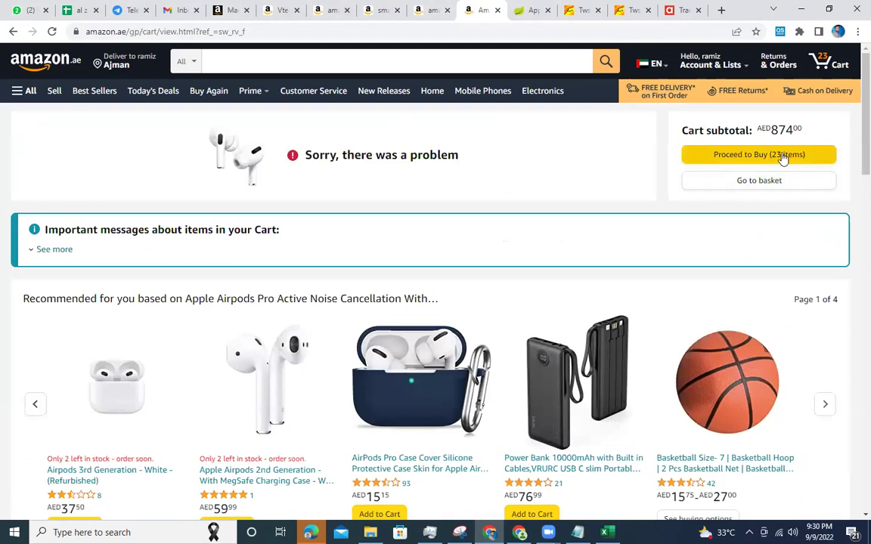
In the cart, enter a larger quantity twice and update to test the seller's stock limit.
{"action": "left_click", "coordinate": [782, 188]}
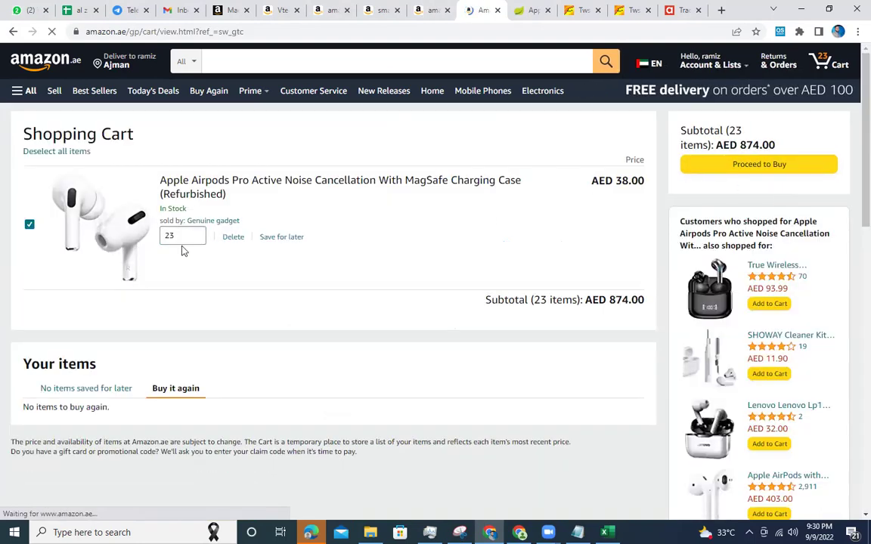
{"action": "double_click", "coordinate": [177, 236]}
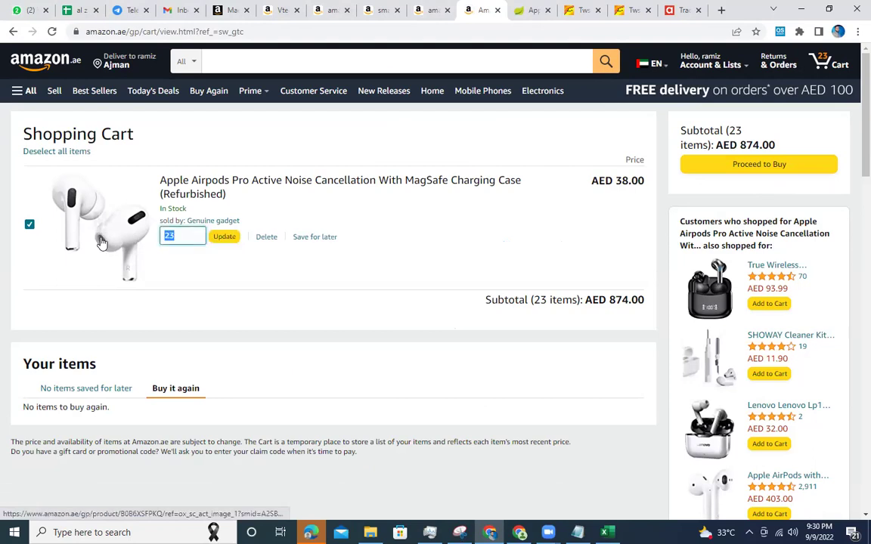
{"action": "type", "text": "999"}
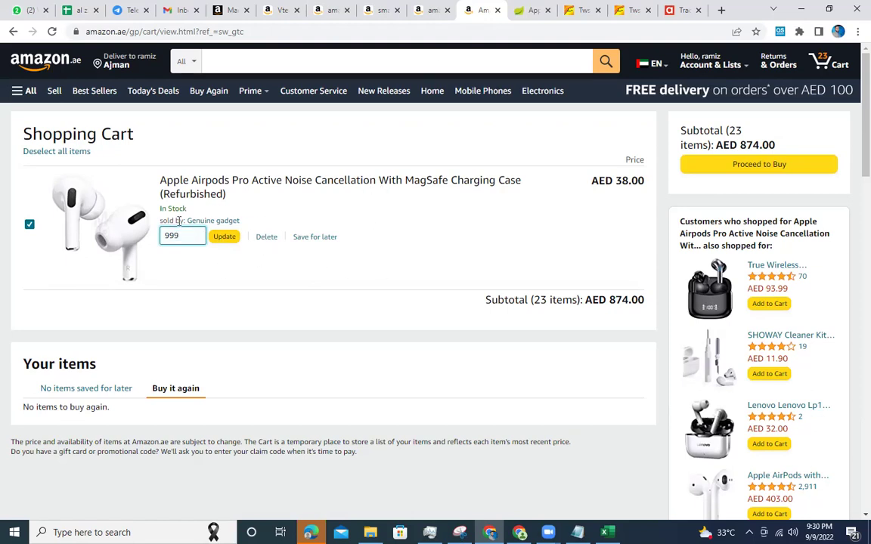
{"action": "left_click", "coordinate": [224, 237]}
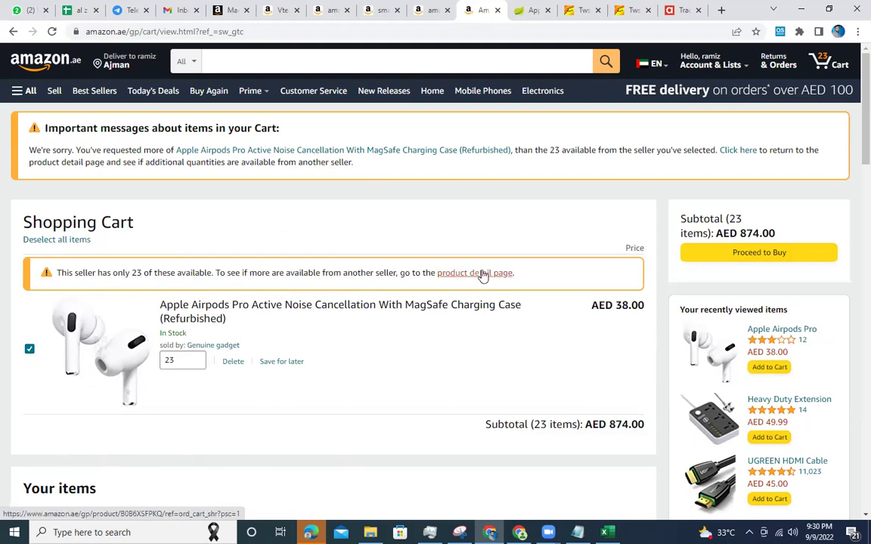
{"action": "scroll", "coordinate": [482, 276], "scroll_direction": "down", "scroll_amount": 2}
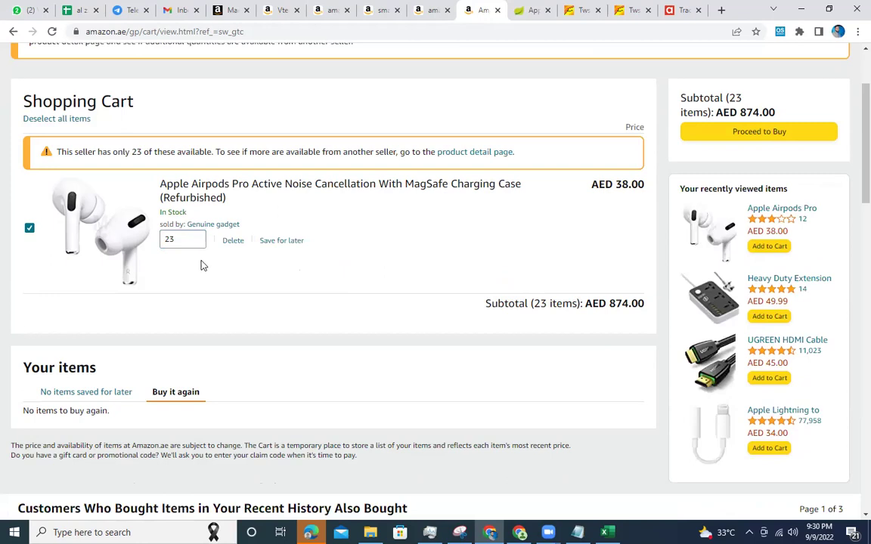
{"action": "double_click", "coordinate": [189, 239]}
{"action": "type", "text": "999"}
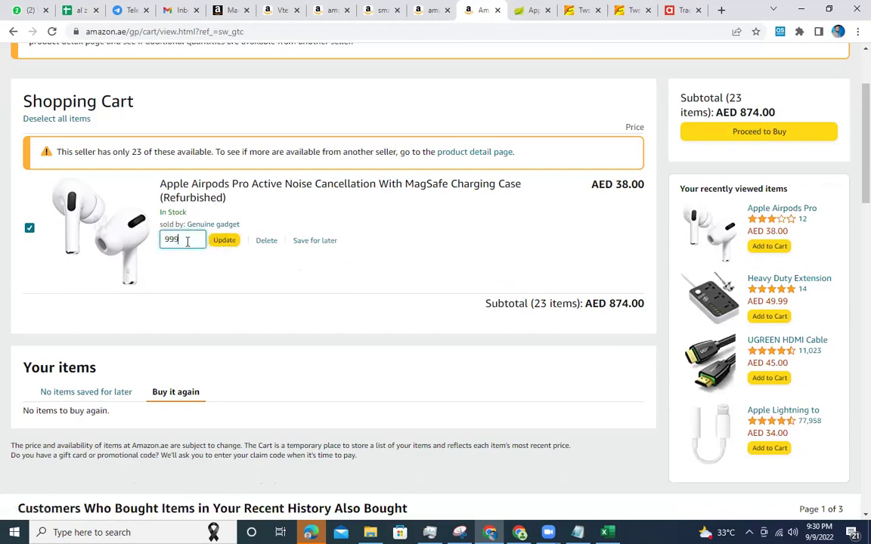
{"action": "left_click", "coordinate": [231, 244]}
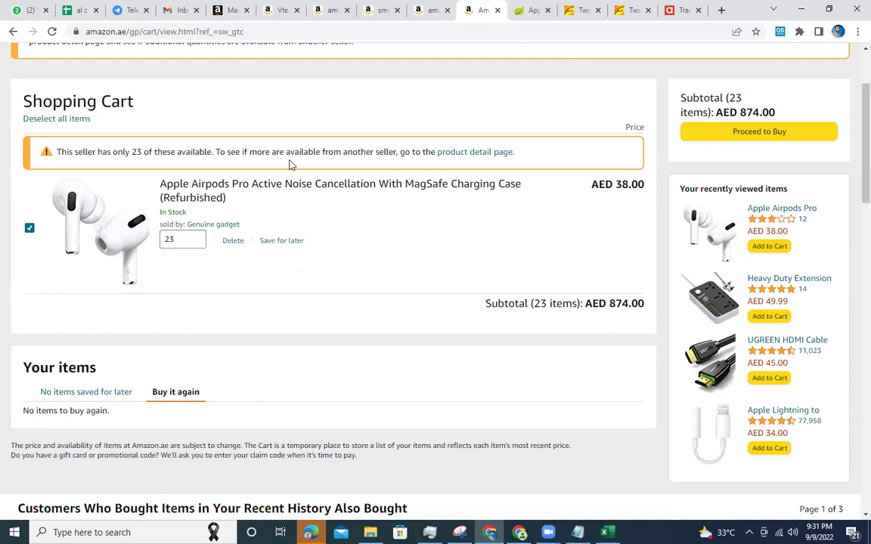
Back on the product page, add 23 units to the cart again and view the cart.
{"action": "left_click", "coordinate": [481, 158]}
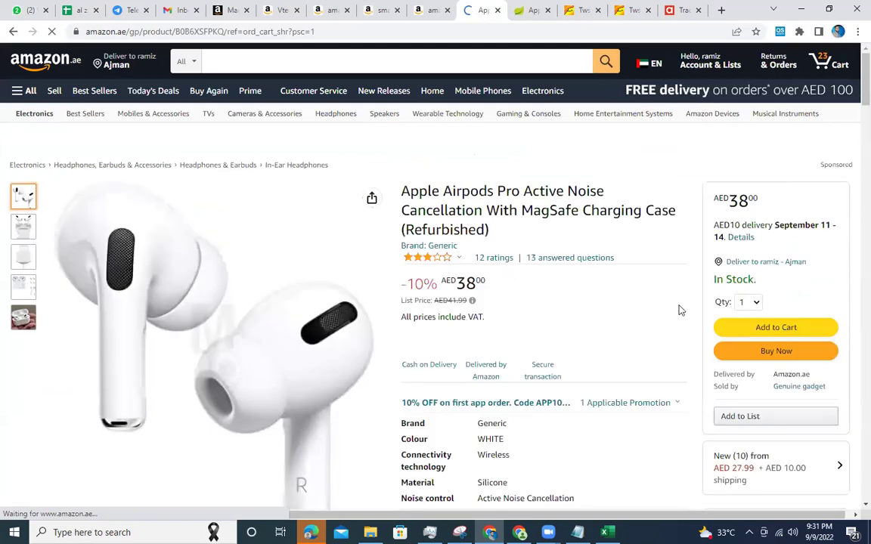
{"action": "left_click", "coordinate": [753, 324]}
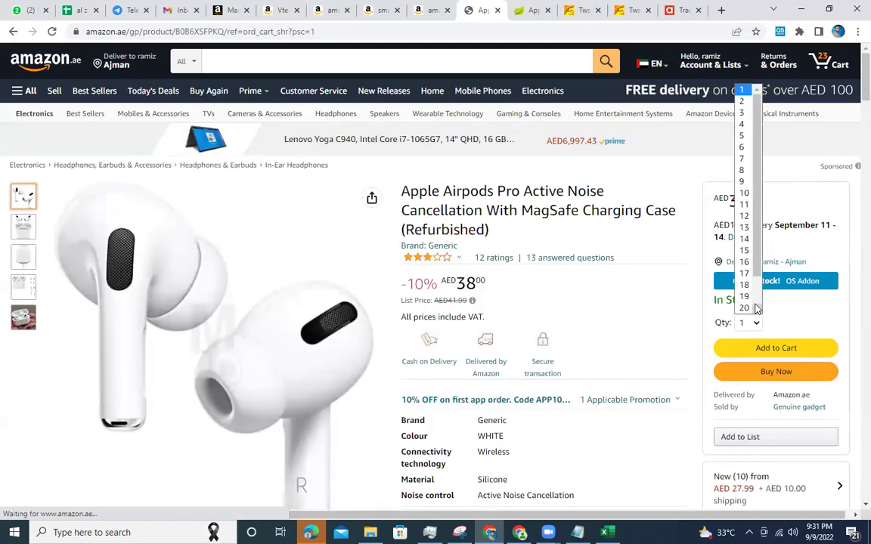
{"action": "scroll", "coordinate": [755, 309], "scroll_direction": "down", "scroll_amount": 1}
{"action": "left_click", "coordinate": [744, 308]}
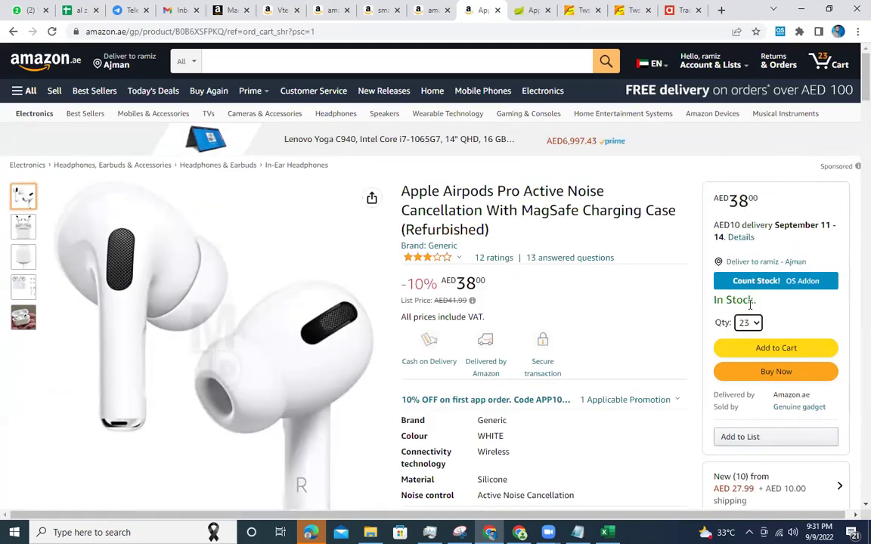
{"action": "scroll", "coordinate": [688, 317], "scroll_direction": "down", "scroll_amount": 3}
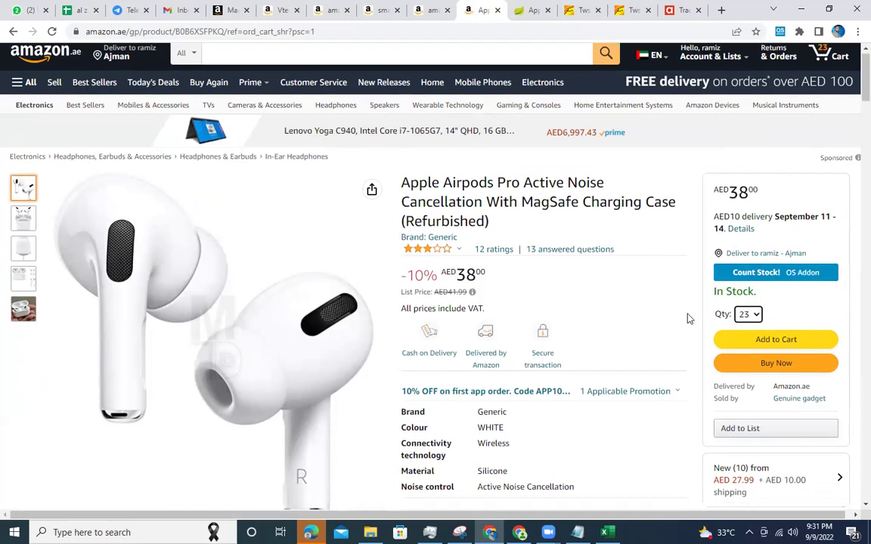
{"action": "scroll", "coordinate": [729, 291], "scroll_direction": "up", "scroll_amount": 2}
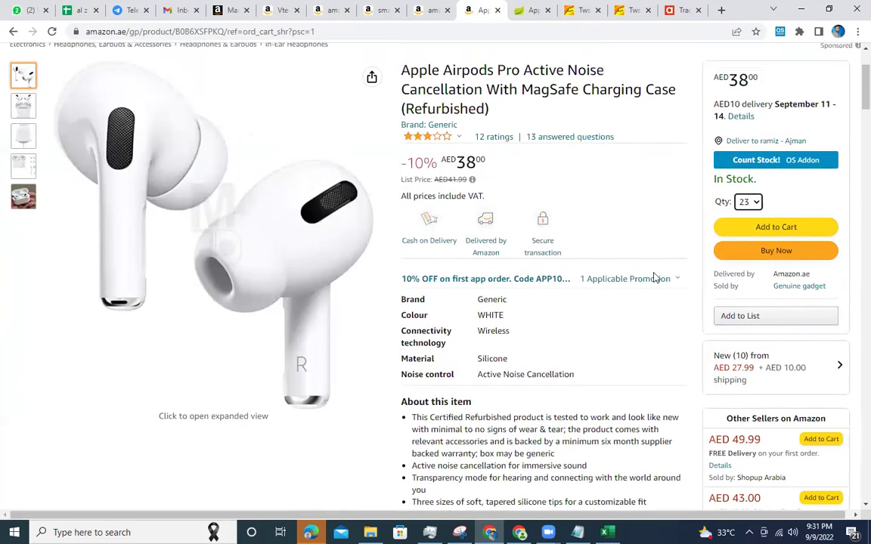
{"action": "left_click", "coordinate": [768, 258]}
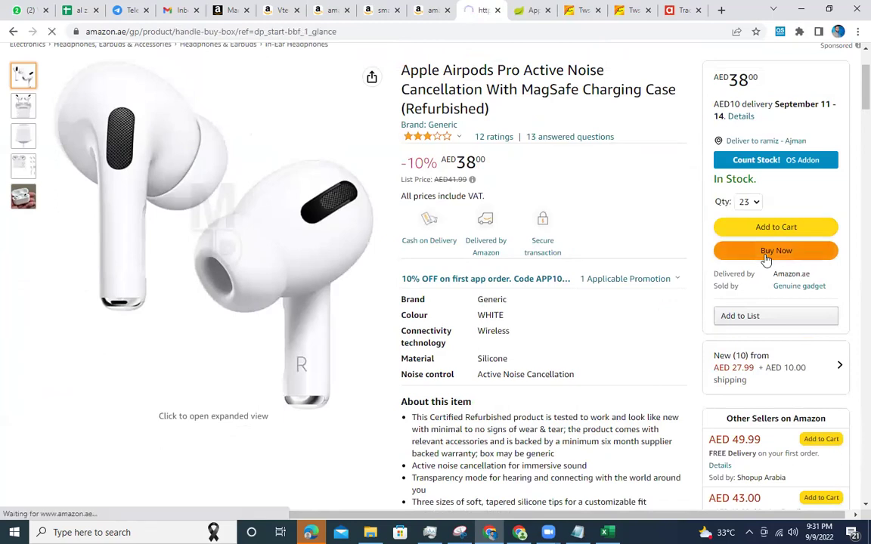
{"action": "left_click", "coordinate": [12, 32]}
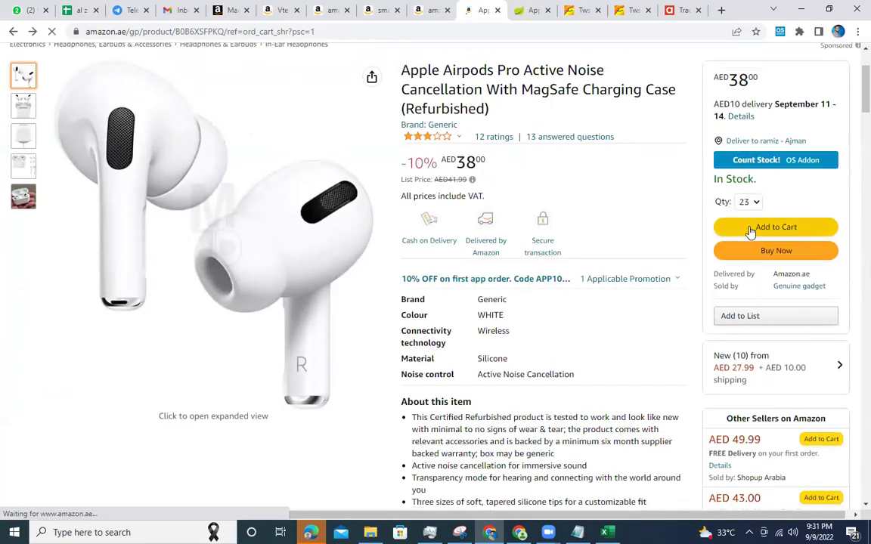
{"action": "left_click", "coordinate": [735, 226]}
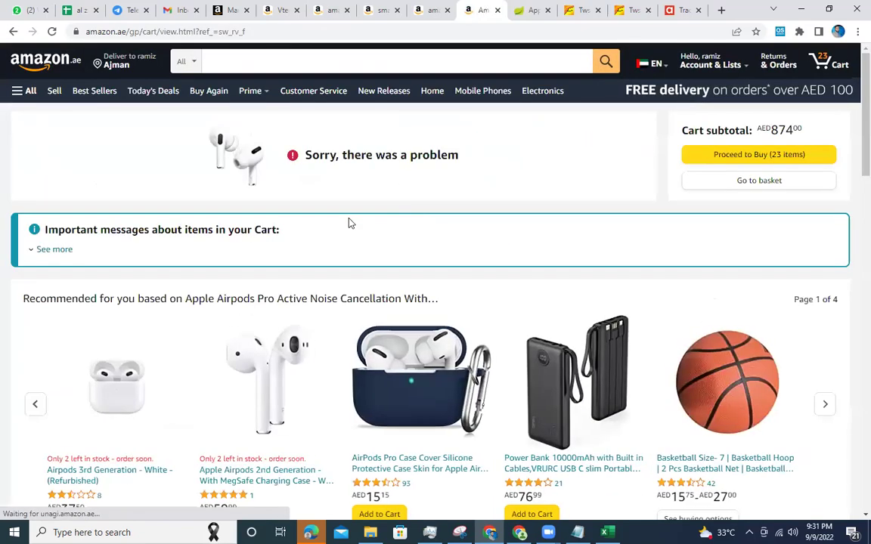
{"action": "left_click", "coordinate": [749, 182]}
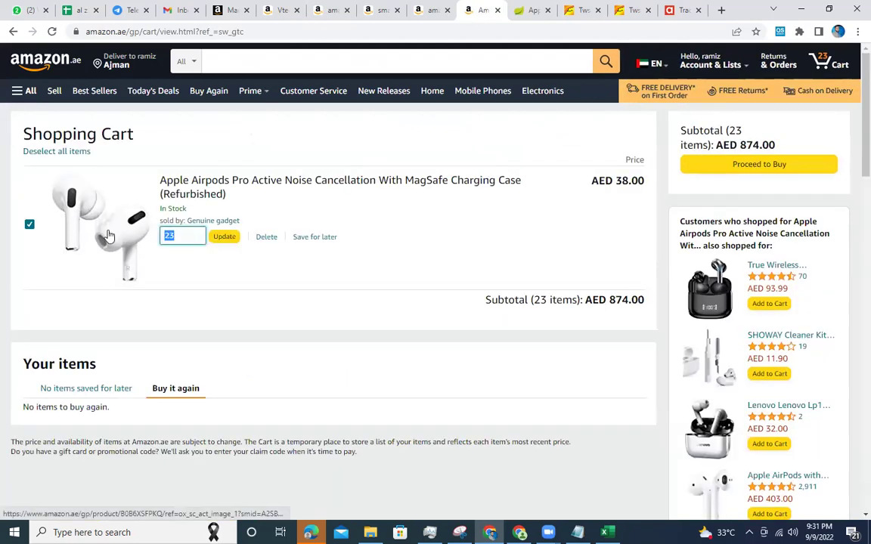
Update the cart quantity to 460 to confirm the 23-unit cap, then reopen the product in a new tab.
{"action": "type", "text": "460"}
{"action": "left_click", "coordinate": [224, 236]}
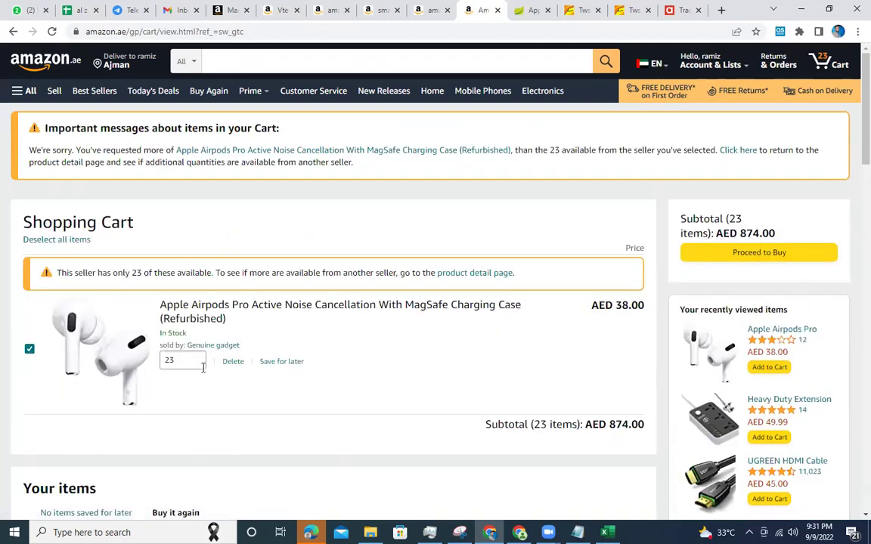
{"action": "left_click", "coordinate": [187, 363]}
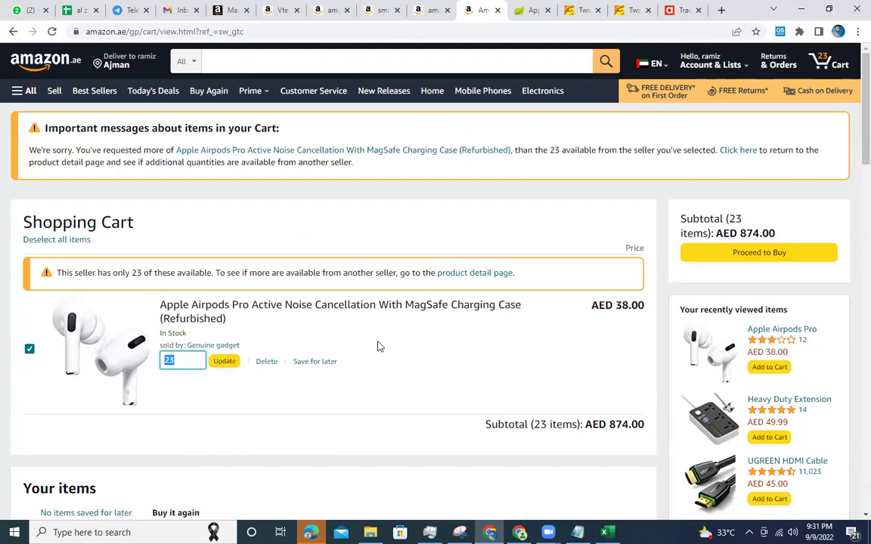
{"action": "scroll", "coordinate": [379, 347], "scroll_direction": "down", "scroll_amount": 3}
{"action": "scroll", "coordinate": [378, 346], "scroll_direction": "up", "scroll_amount": 2}
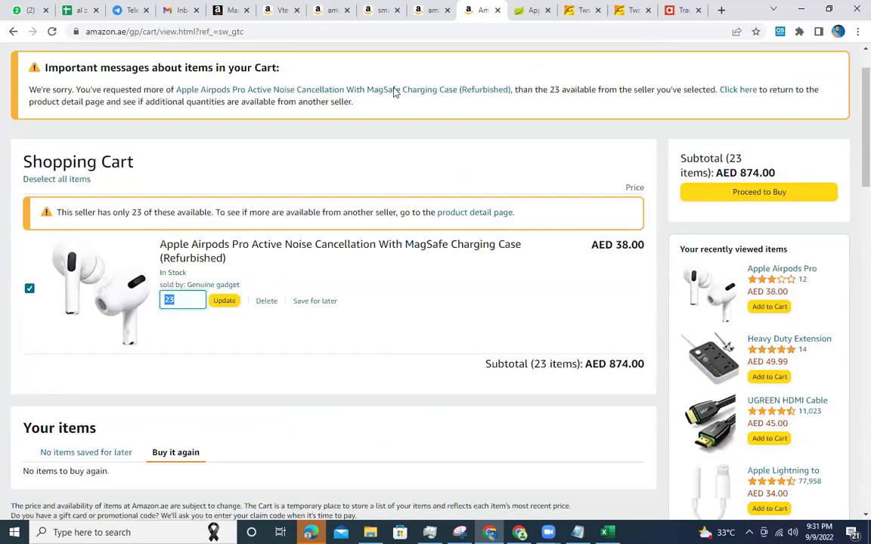
{"action": "left_click", "coordinate": [217, 248]}
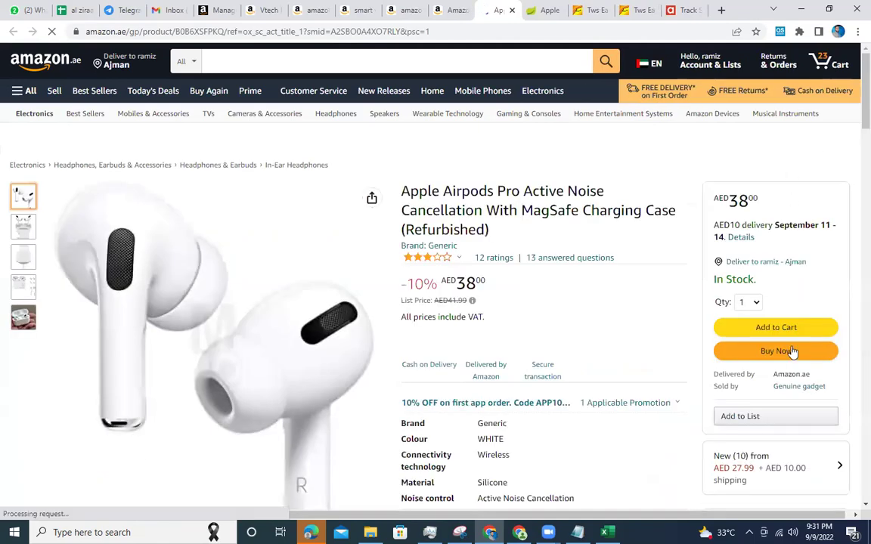
Show every seller's stock count, then check that wangyeh's AirPods Pro listing allows at most 5 units.
{"action": "left_click", "coordinate": [780, 34]}
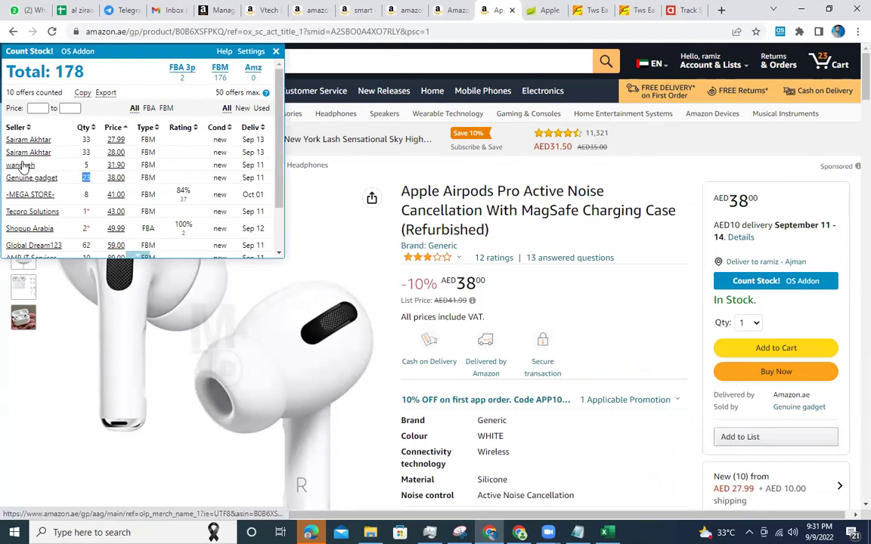
{"action": "right_click", "coordinate": [29, 165]}
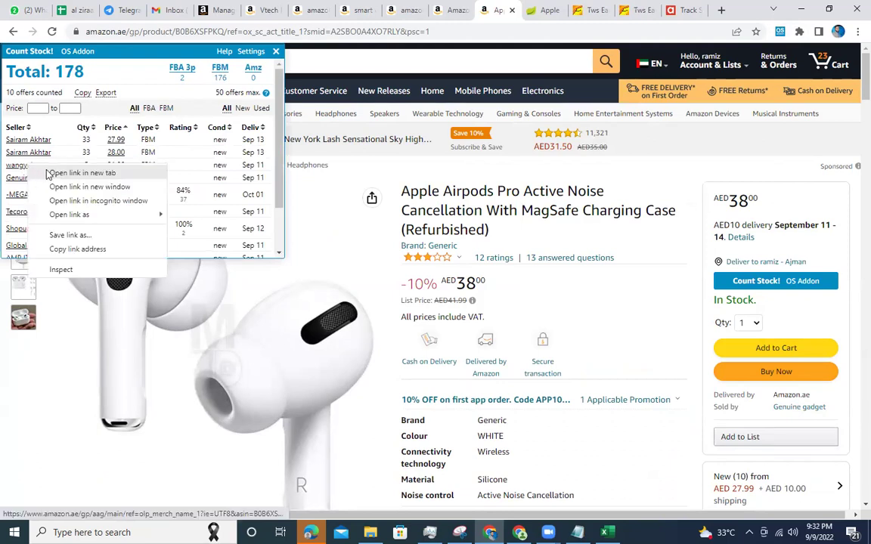
{"action": "left_click", "coordinate": [49, 173]}
{"action": "left_click", "coordinate": [514, 11]}
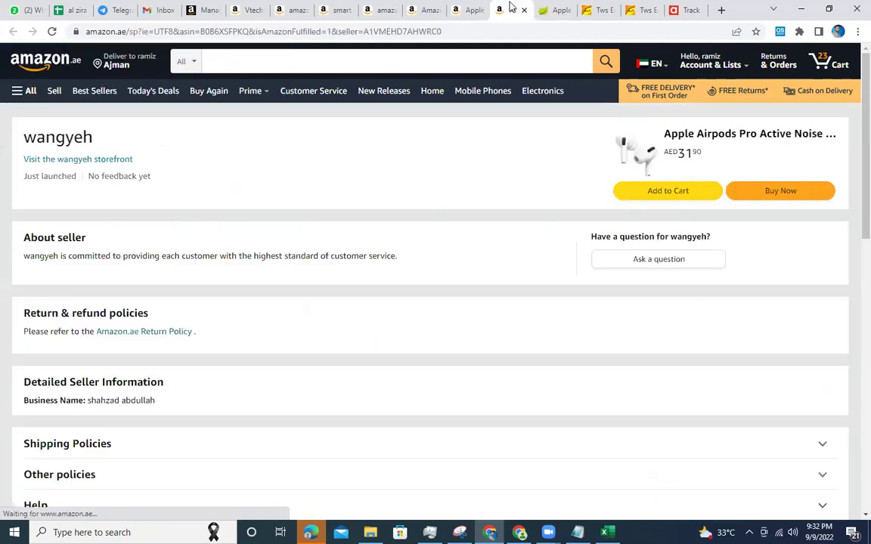
{"action": "left_click", "coordinate": [75, 160]}
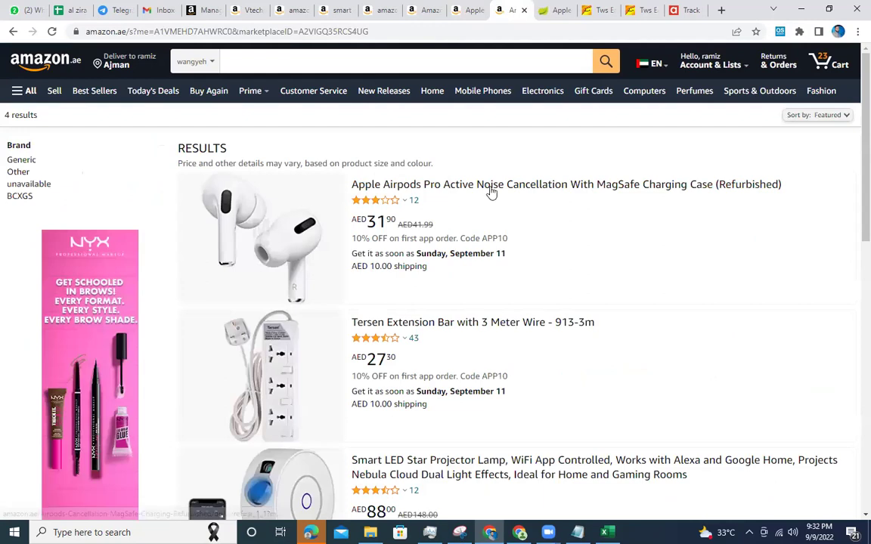
{"action": "left_click", "coordinate": [491, 189]}
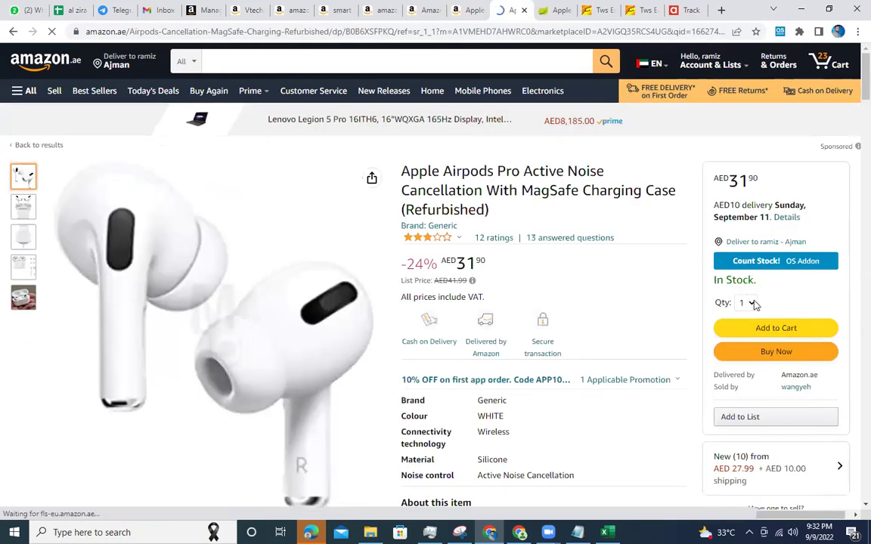
{"action": "left_click", "coordinate": [751, 302]}
{"action": "left_click", "coordinate": [741, 363]}
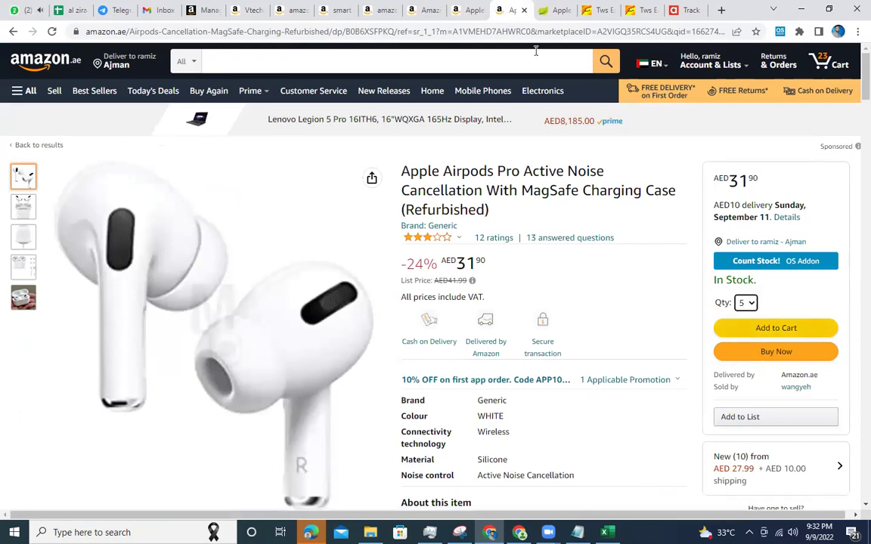
{"action": "left_click", "coordinate": [463, 7]}
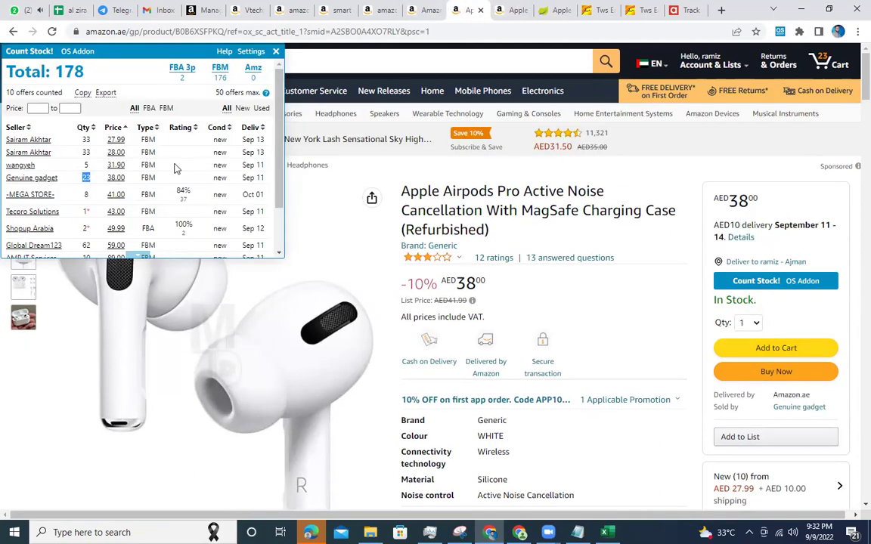
Set the Global Dream123 item to a 10+ quantity and update, revealing only 62 units available.
{"action": "left_click", "coordinate": [51, 246]}
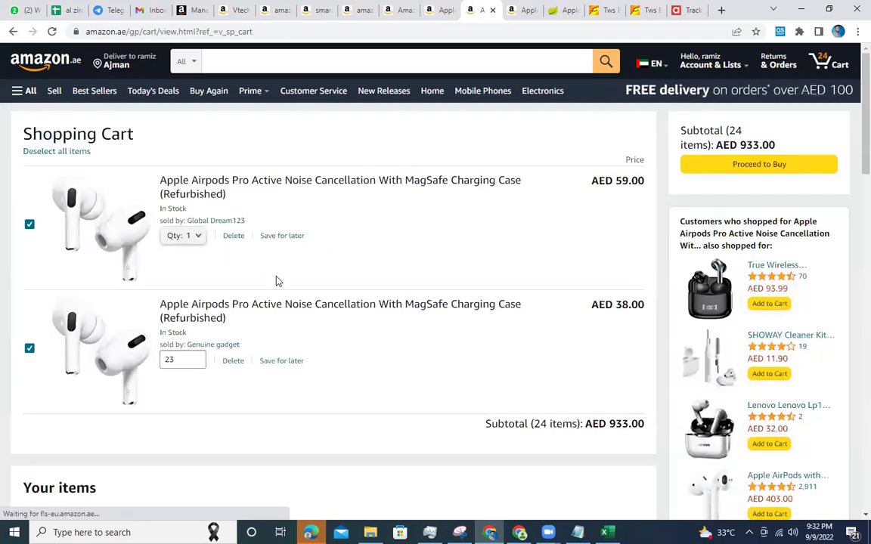
{"action": "left_click", "coordinate": [198, 237]}
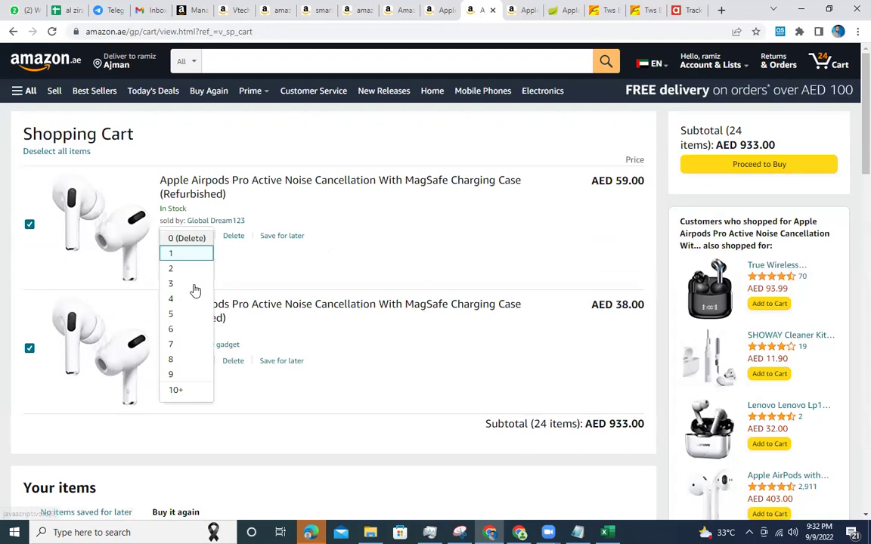
{"action": "scroll", "coordinate": [188, 310], "scroll_direction": "down", "scroll_amount": 3}
{"action": "scroll", "coordinate": [185, 291], "scroll_direction": "up", "scroll_amount": 1}
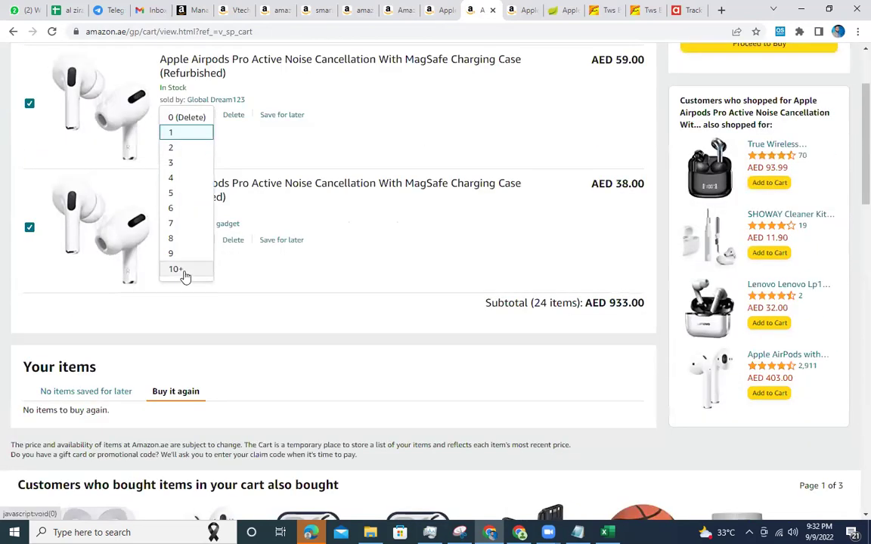
{"action": "left_click", "coordinate": [185, 270]}
{"action": "scroll", "coordinate": [183, 274], "scroll_direction": "up", "scroll_amount": 3}
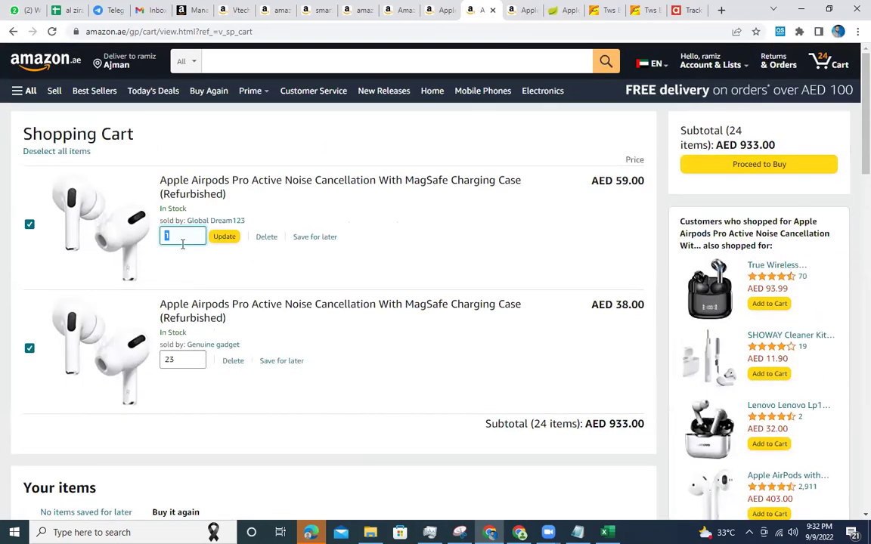
{"action": "left_click", "coordinate": [224, 240]}
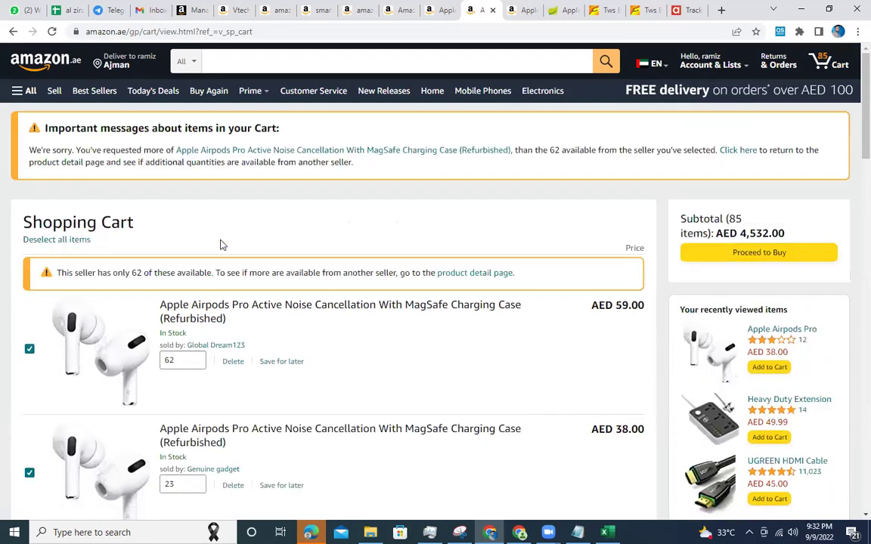
{"action": "double_click", "coordinate": [169, 361]}
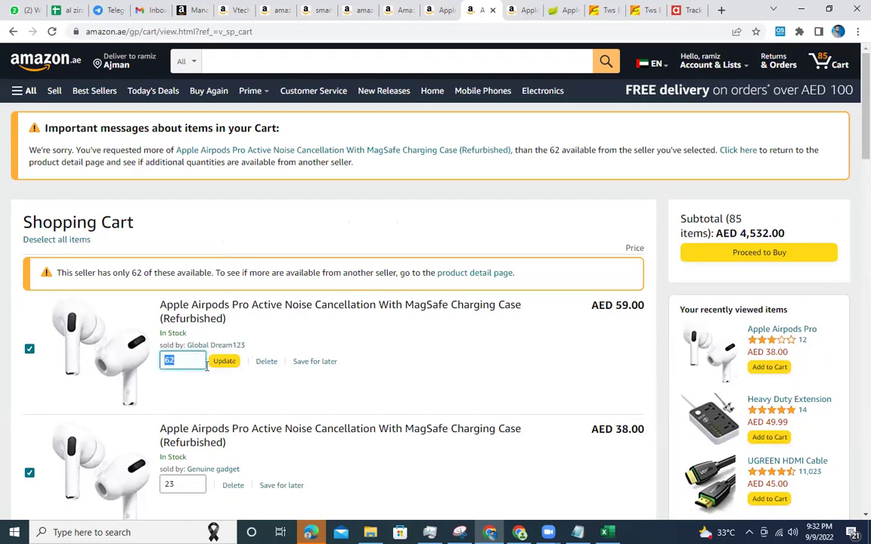
{"action": "scroll", "coordinate": [193, 363], "scroll_direction": "down", "scroll_amount": 2}
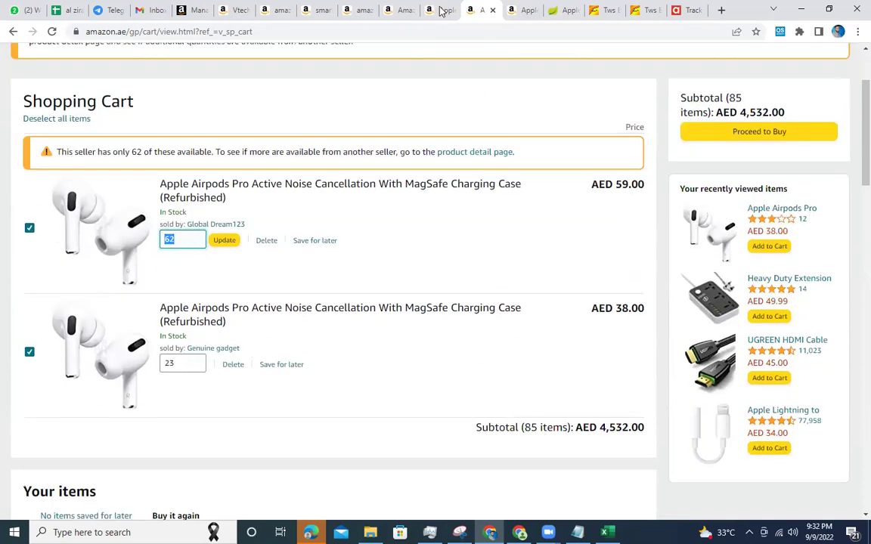
{"action": "left_click", "coordinate": [437, 10]}
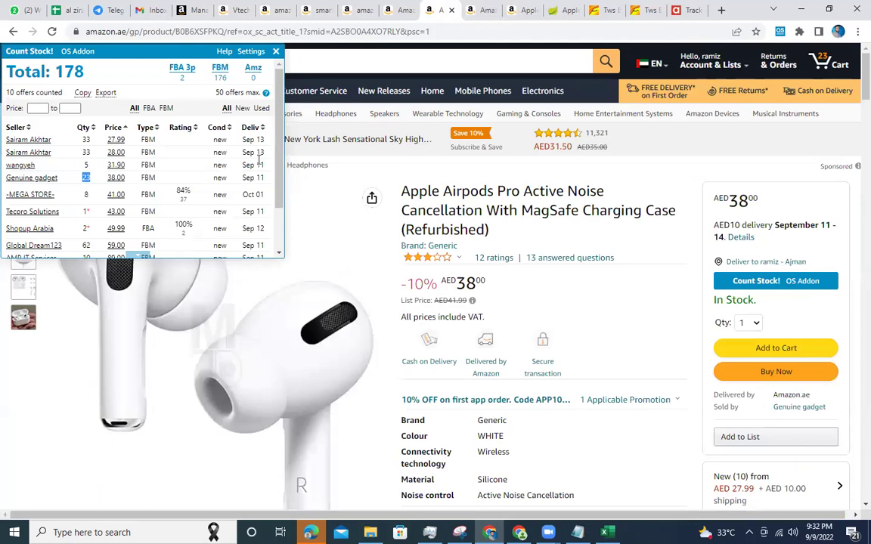
Scroll the Count Stock offers to the last seller (1 unit at AED 90.00) and bring Excel forward.
{"action": "scroll", "coordinate": [248, 180], "scroll_direction": "down", "scroll_amount": 2}
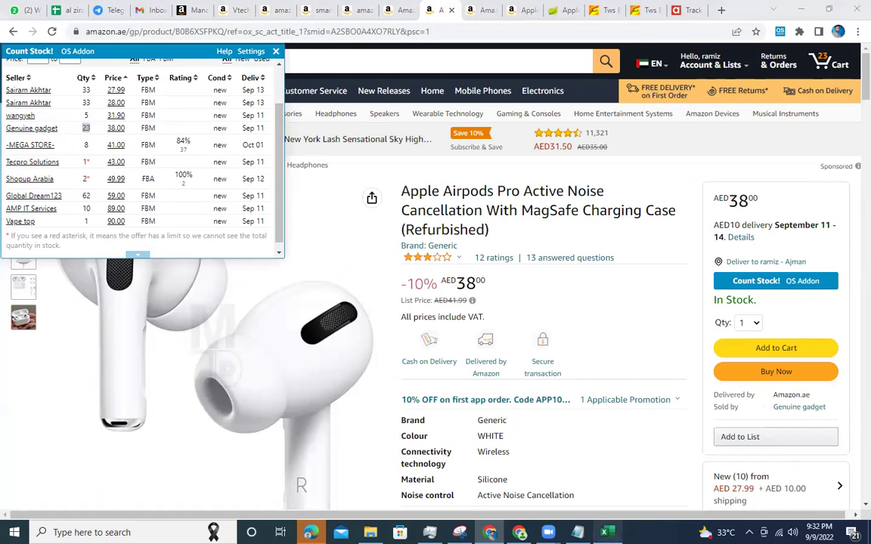
{"action": "left_click", "coordinate": [605, 532]}
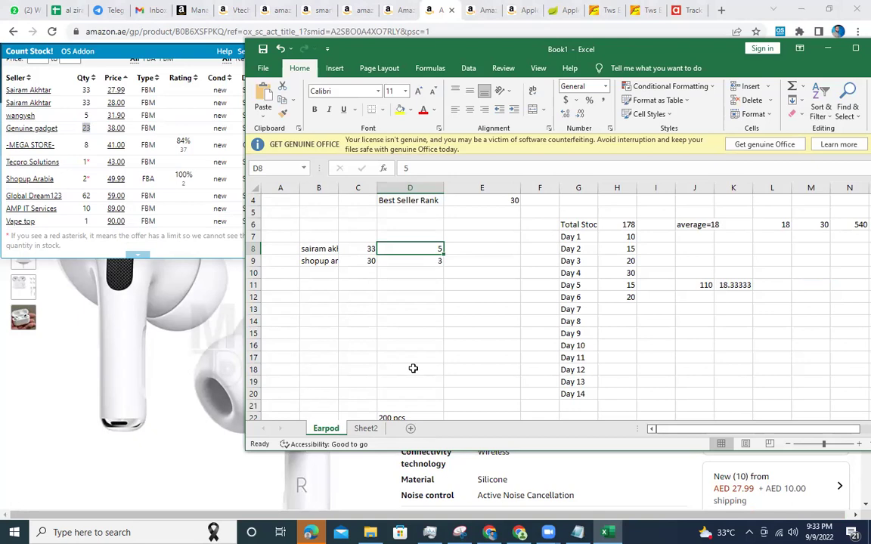
Select the seller entries in column B down to the empty cell B14.
{"action": "left_click", "coordinate": [319, 250]}
{"action": "left_click", "coordinate": [317, 261]}
{"action": "left_click", "coordinate": [318, 273]}
{"action": "left_click", "coordinate": [319, 322]}
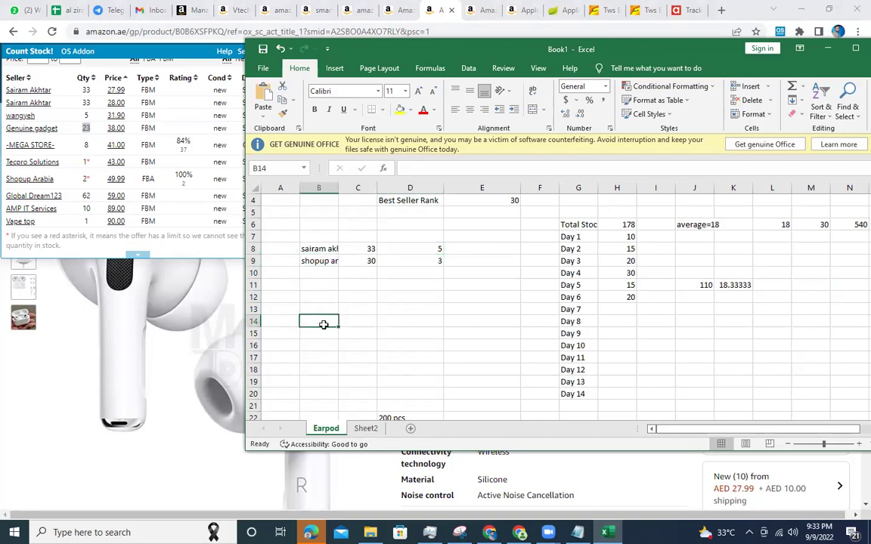
Add blank Sheet3 and Sheet4 after Sheet2, return to Earpod, then bring the Amazon page forward.
{"action": "left_click", "coordinate": [366, 429]}
{"action": "left_click", "coordinate": [446, 429]}
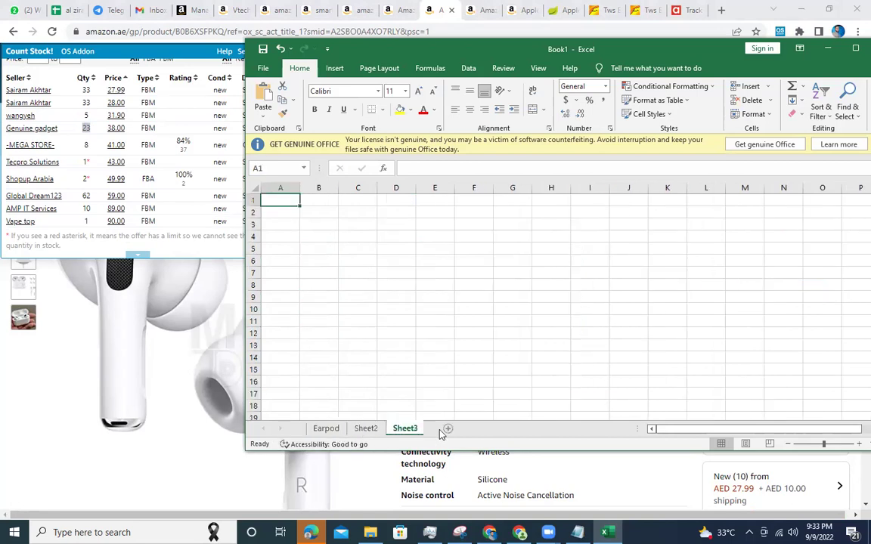
{"action": "left_click", "coordinate": [447, 429]}
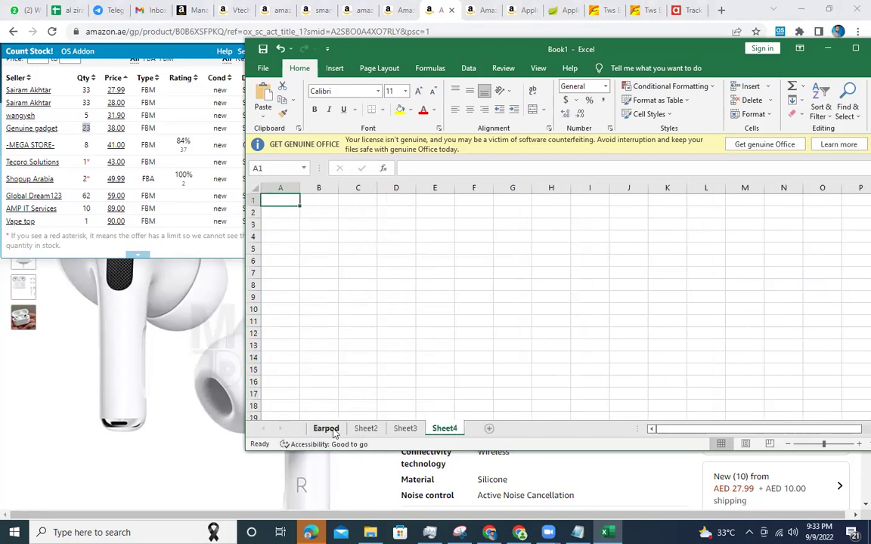
{"action": "left_click", "coordinate": [327, 428]}
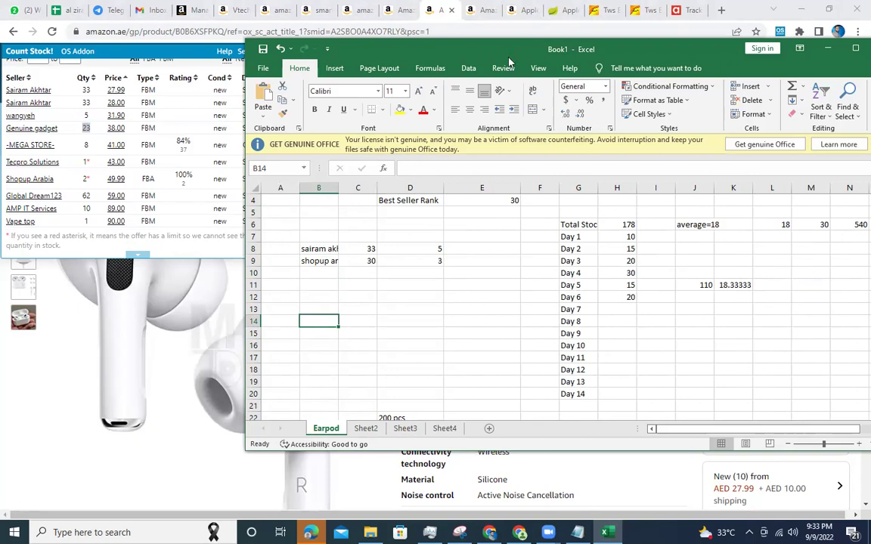
{"action": "left_click", "coordinate": [443, 8]}
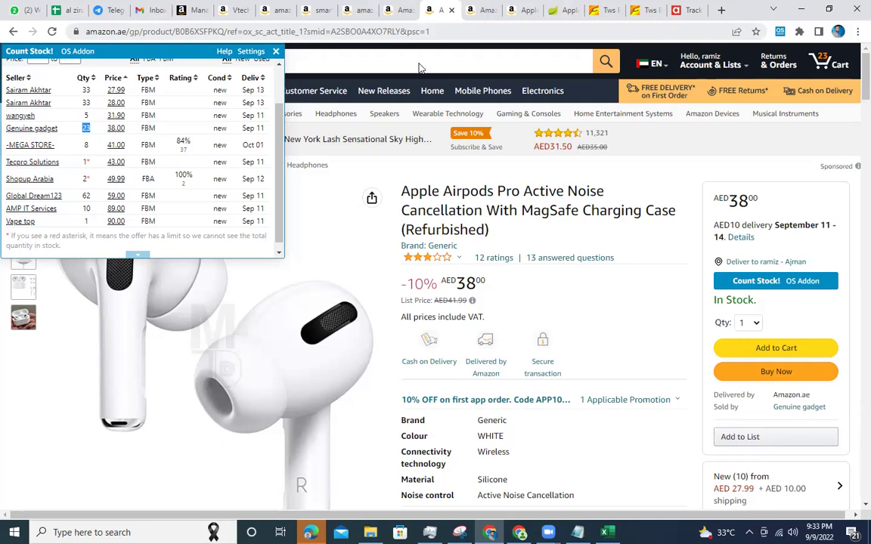
Search Google for 'helium 1.0', then revise the query to 'helium amazon 1.0'.
{"action": "left_click", "coordinate": [433, 35]}
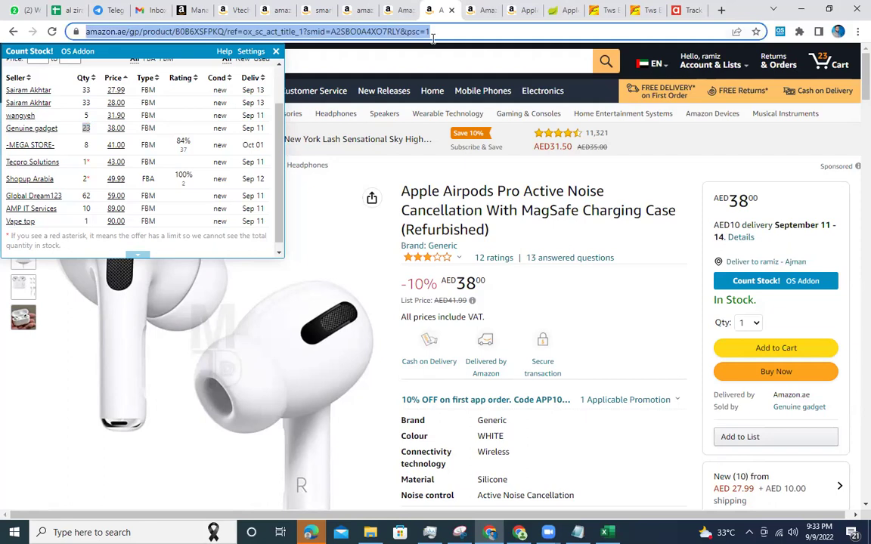
{"action": "type", "text": "helium 1."}
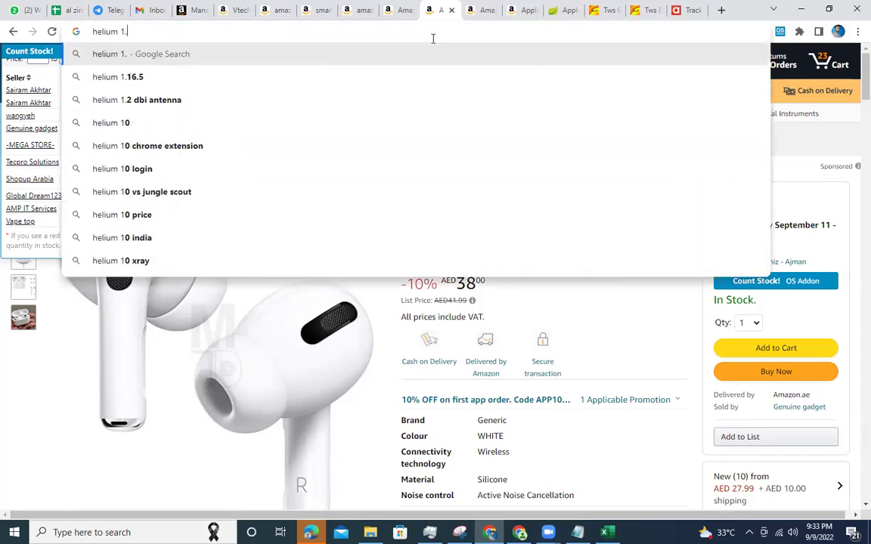
{"action": "type", "text": "0"}
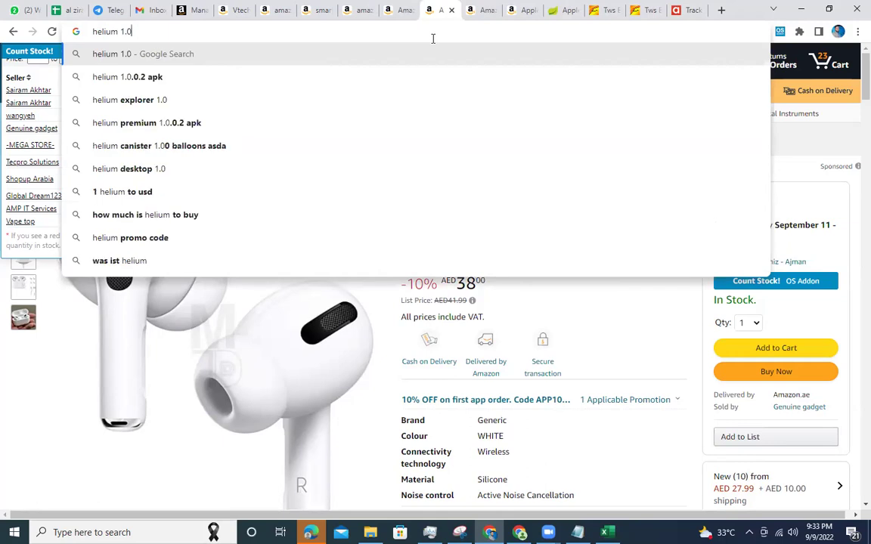
{"action": "key", "text": "Return"}
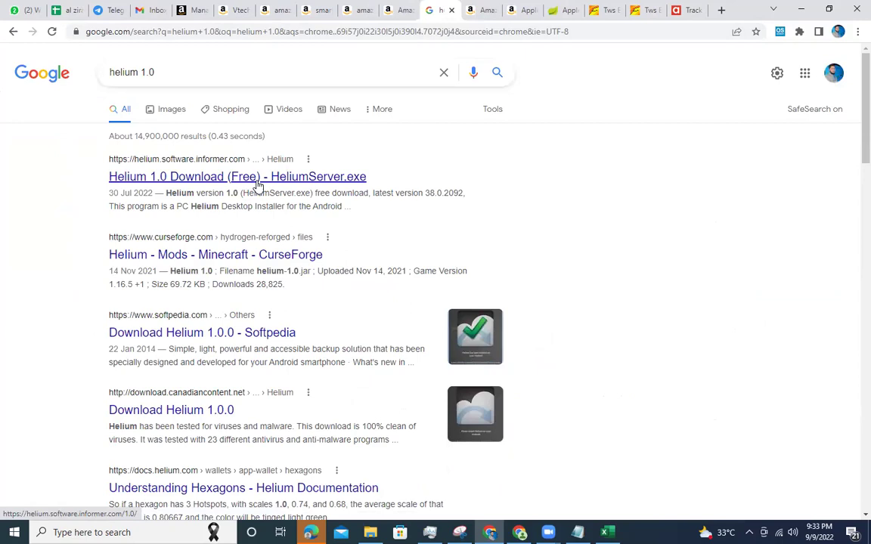
{"action": "left_click", "coordinate": [231, 175]}
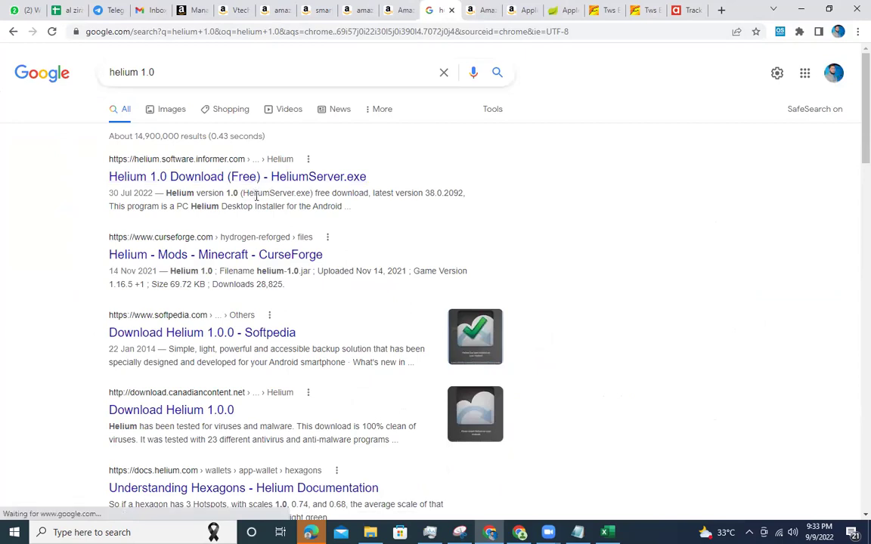
{"action": "left_click", "coordinate": [140, 72]}
{"action": "type", "text": "amazon"}
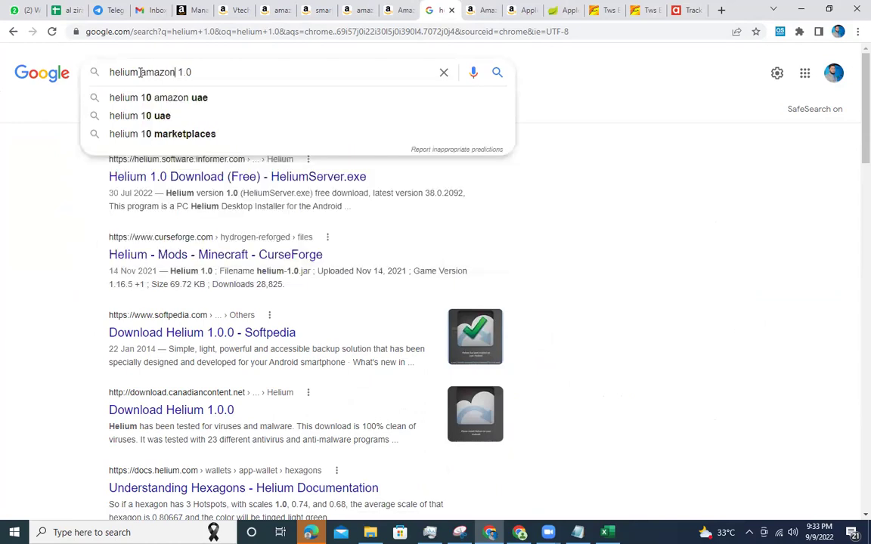
{"action": "key", "text": "Return"}
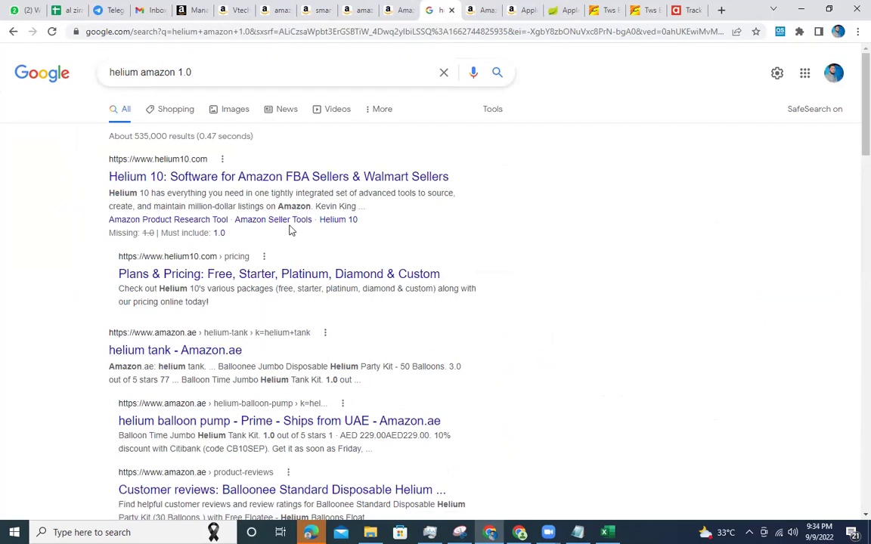
Open Helium 10's pricing page and scroll to the Starter, Platinum and Diamond plan cards.
{"action": "left_click", "coordinate": [226, 176]}
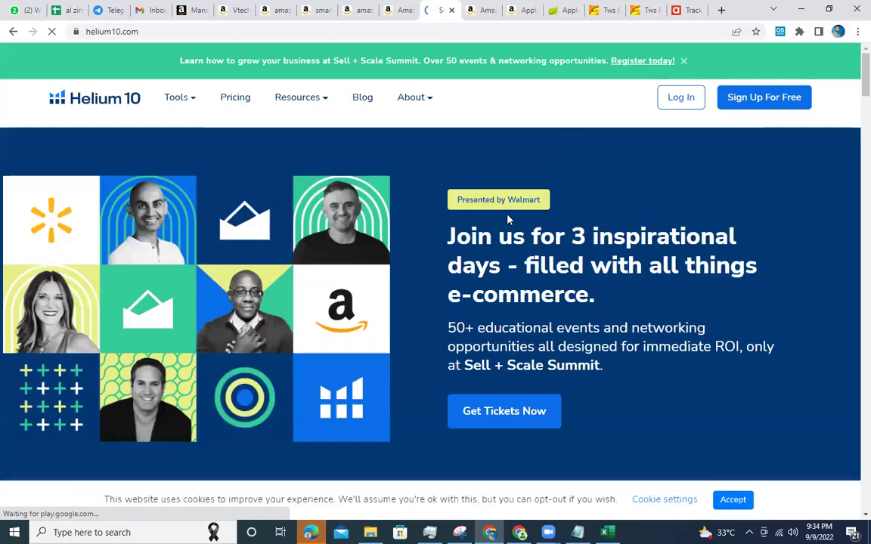
{"action": "left_click", "coordinate": [239, 103]}
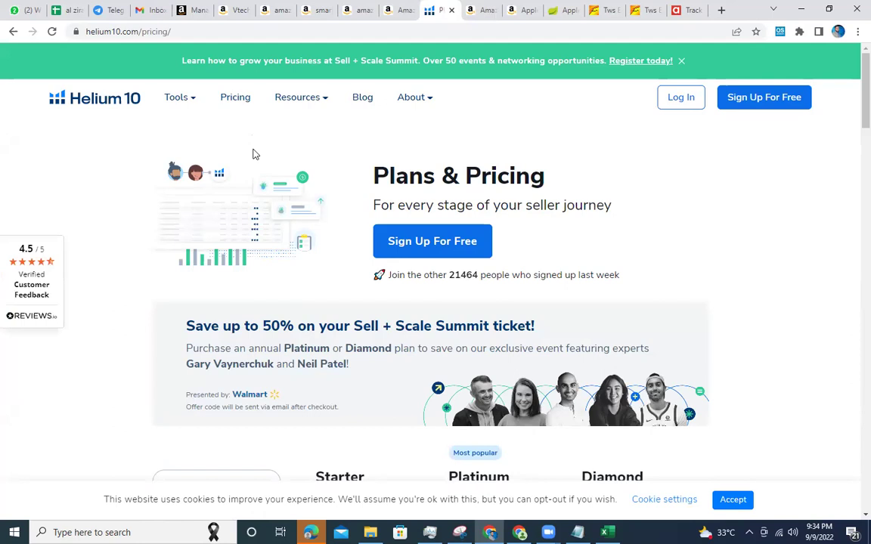
{"action": "scroll", "coordinate": [309, 172], "scroll_direction": "down", "scroll_amount": 4}
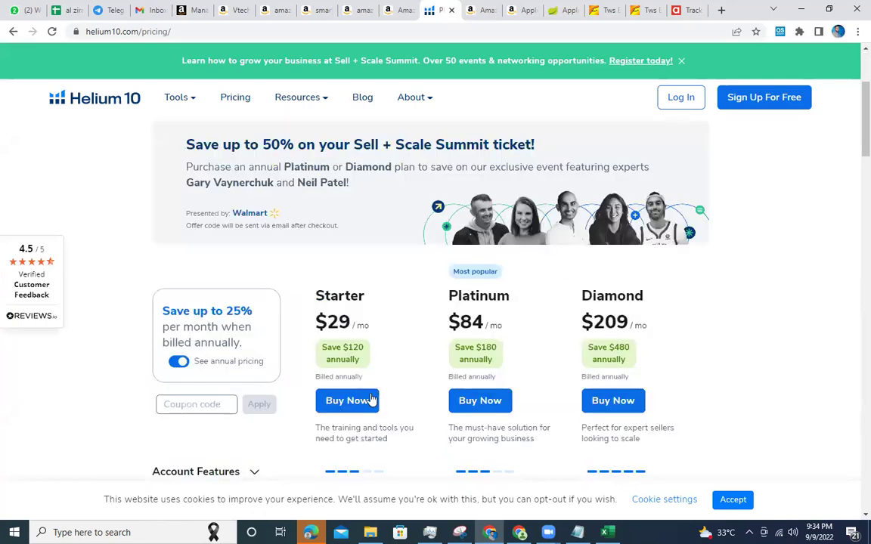
{"action": "triple_click", "coordinate": [338, 378]}
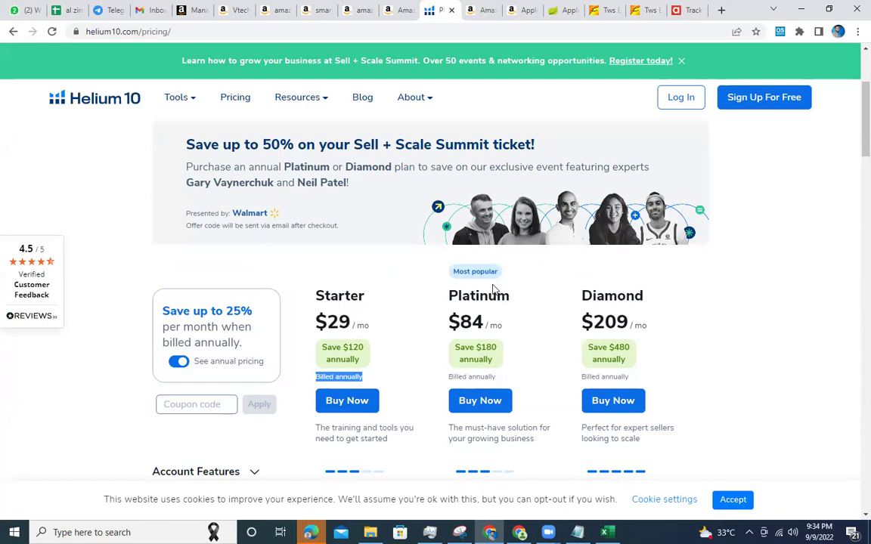
{"action": "scroll", "coordinate": [546, 326], "scroll_direction": "down", "scroll_amount": 3}
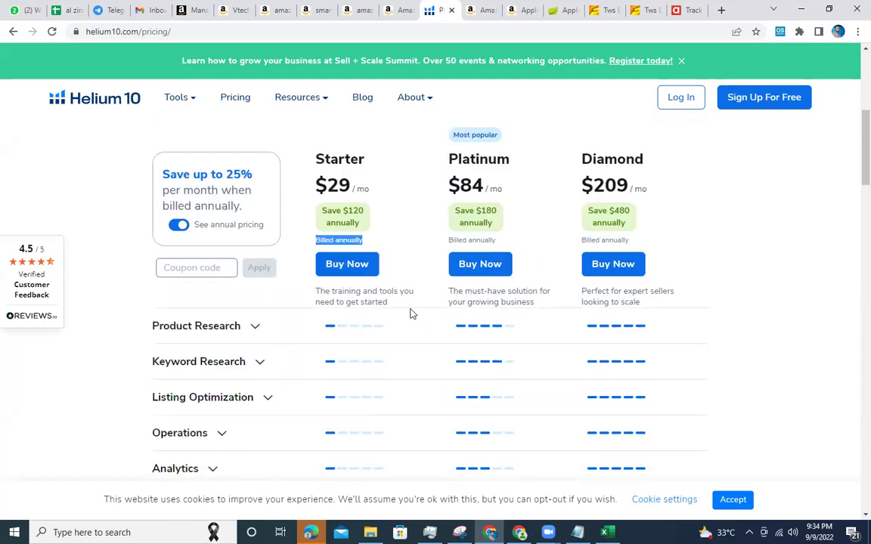
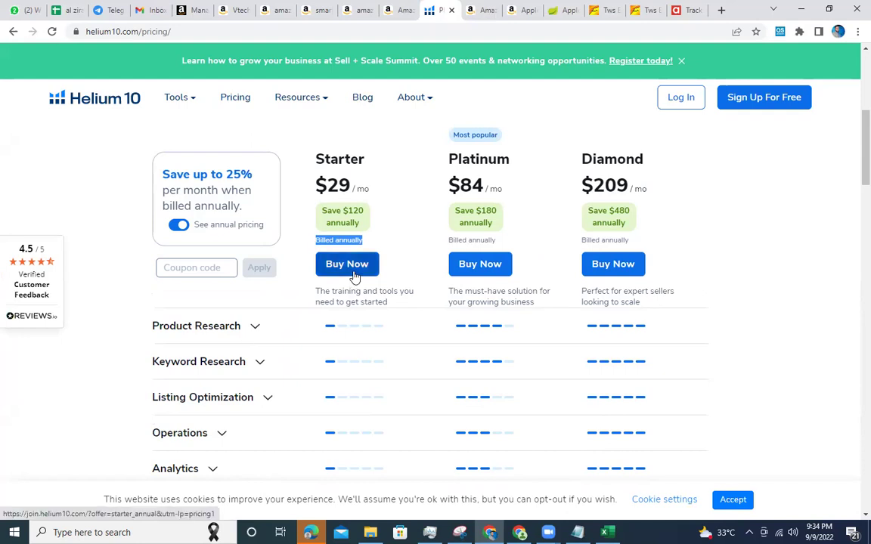
Expand and collapse Product Research, then expand Keyword Research in Helium 10's plan table.
{"action": "left_click", "coordinate": [256, 328]}
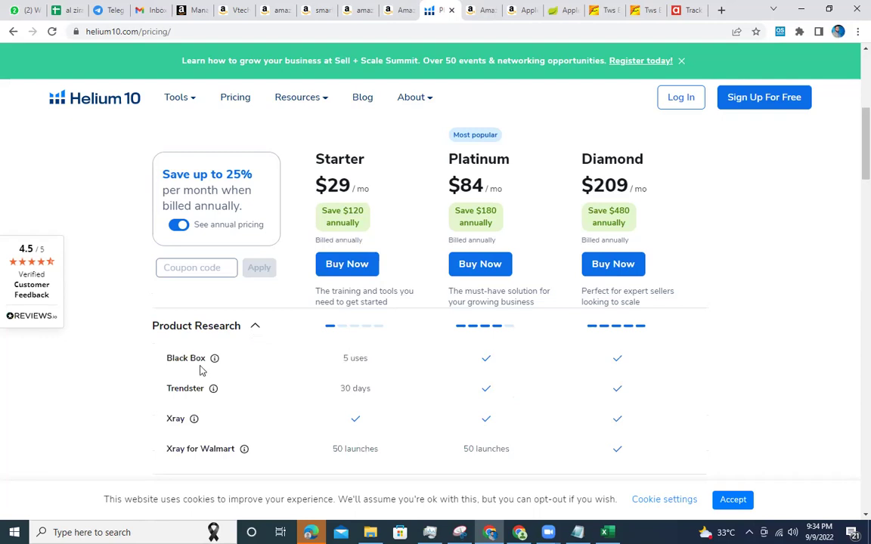
{"action": "left_click", "coordinate": [253, 329]}
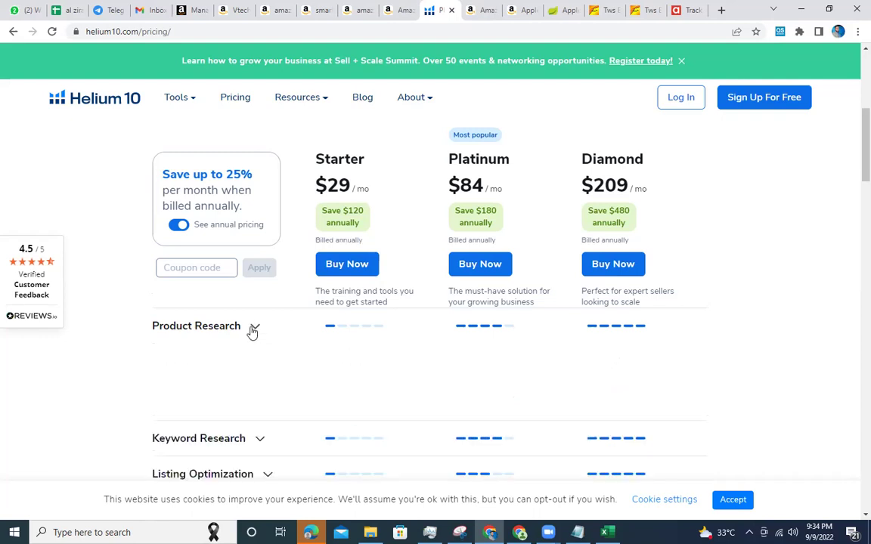
{"action": "left_click", "coordinate": [260, 364]}
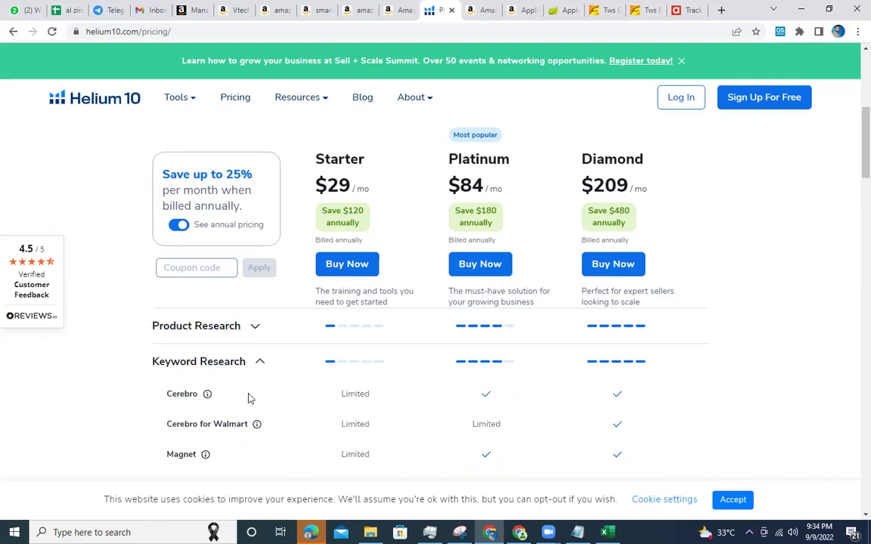
Copy the first cart item's title and search the web for 'Apple Airpods Pro Active Noise'.
{"action": "left_click", "coordinate": [487, 9]}
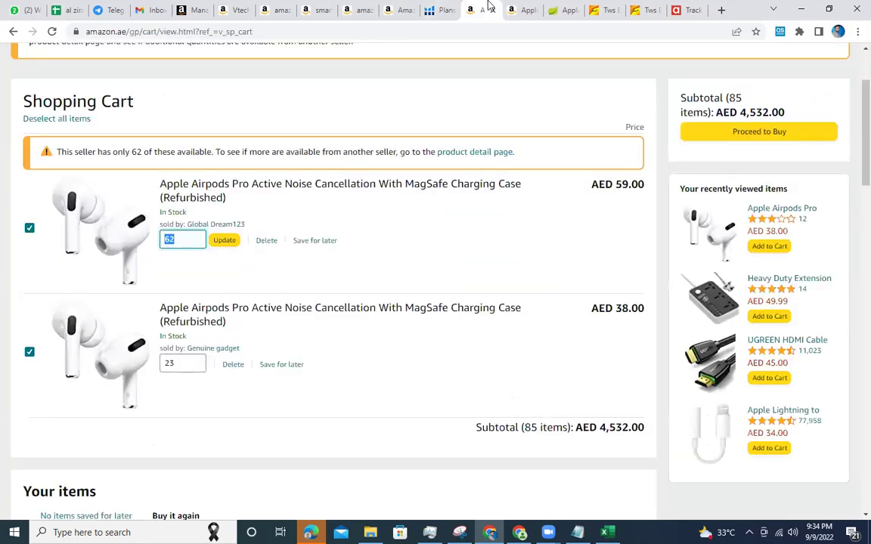
{"action": "left_click_drag", "start_coordinate": [158, 184], "coordinate": [313, 190]}
{"action": "key", "text": "ctrl+c"}
{"action": "left_click", "coordinate": [564, 10]}
{"action": "left_click", "coordinate": [508, 31]}
{"action": "key", "text": "ctrl+v"}
{"action": "key", "text": "Return"}
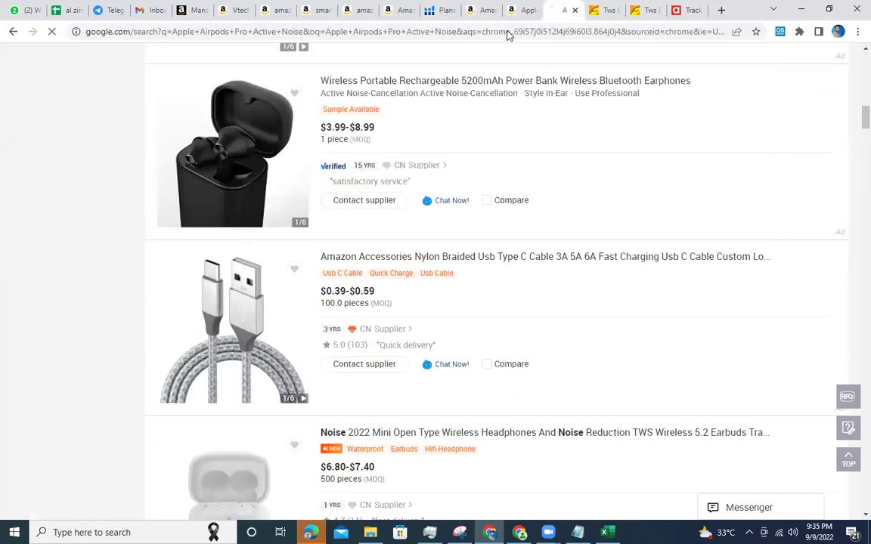
{"action": "scroll", "coordinate": [306, 275], "scroll_direction": "down", "scroll_amount": 15}
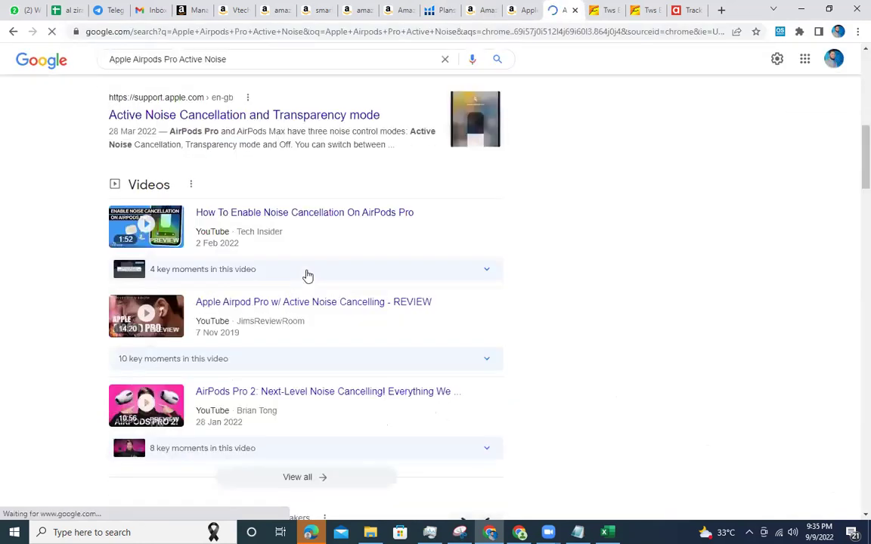
{"action": "scroll", "coordinate": [306, 275], "scroll_direction": "down", "scroll_amount": 15}
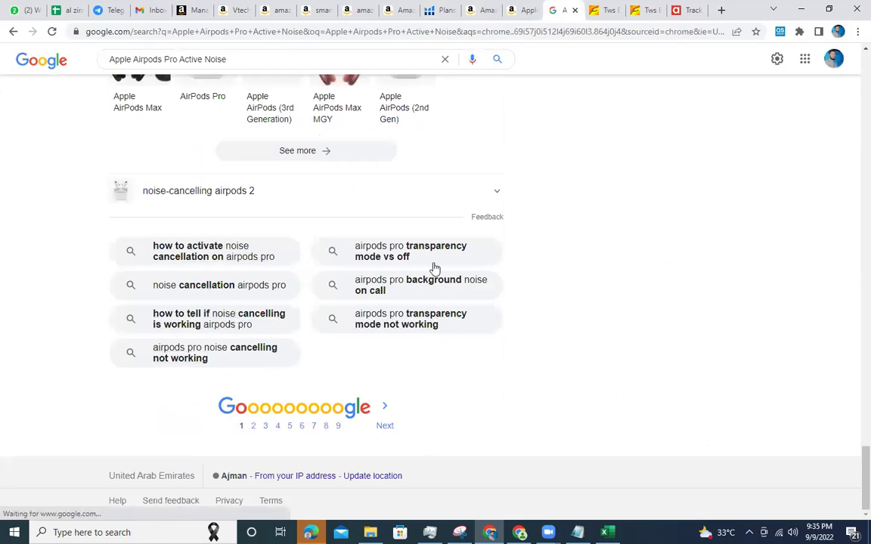
Replace the search query with 'keyword tool .io' and search again.
{"action": "left_click", "coordinate": [212, 59]}
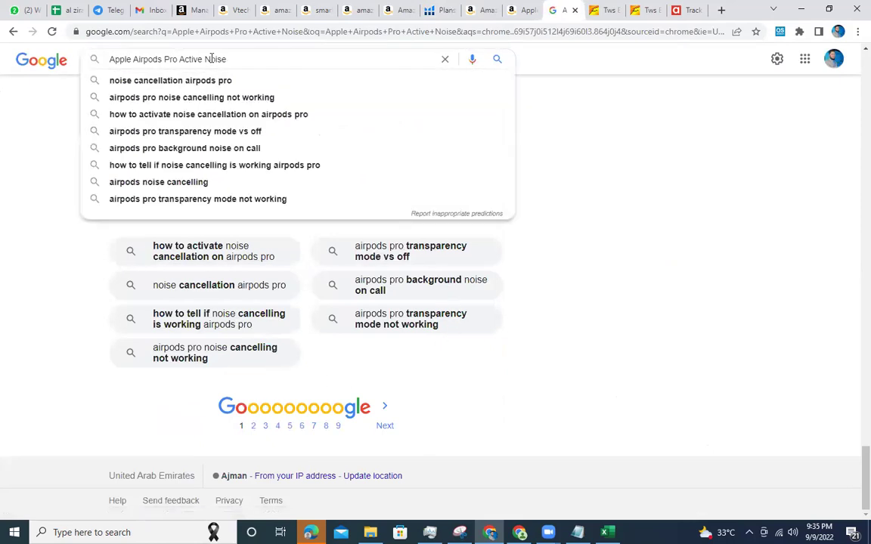
{"action": "key", "text": "ctrl+a"}
{"action": "type", "text": "keyw"}
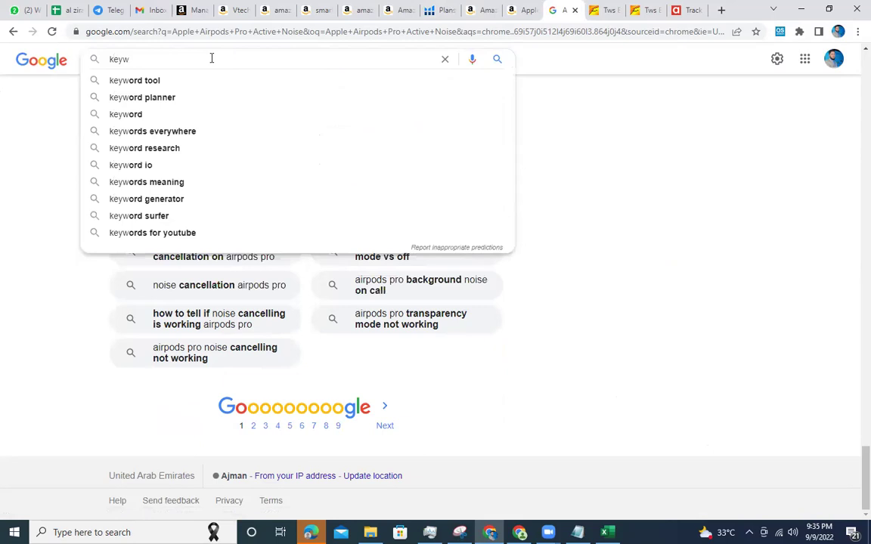
{"action": "type", "text": "ord tool "}
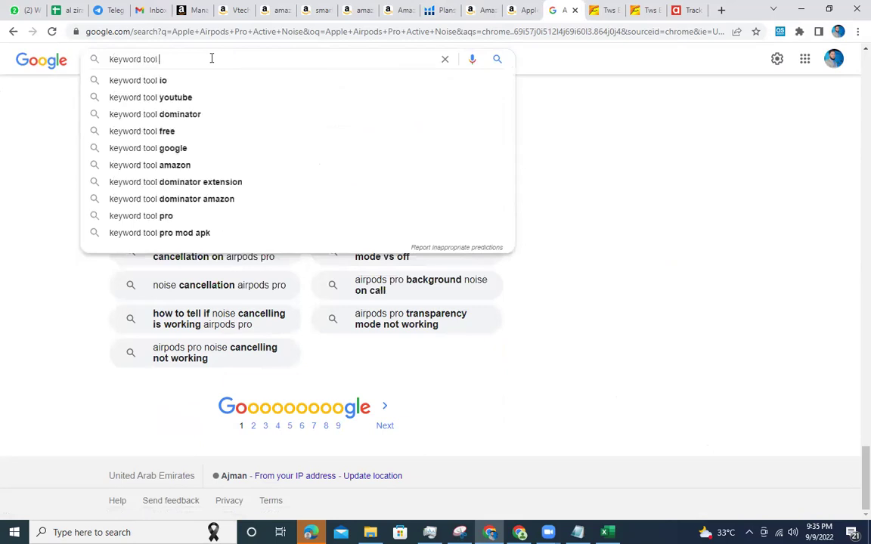
{"action": "type", "text": ".io"}
{"action": "key", "text": "Return"}
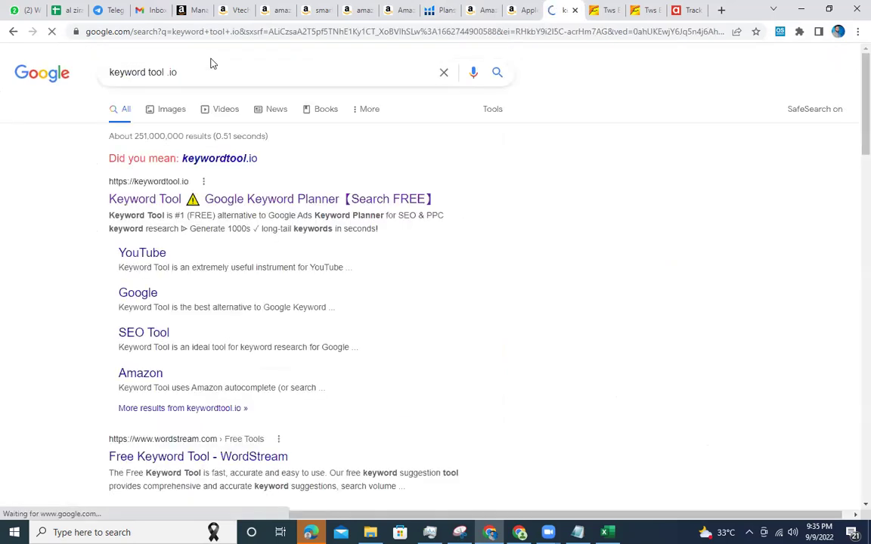
On keywordtool.io, get suggestions for 'apple airpods pro active noise' and copy the top keyword.
{"action": "left_click", "coordinate": [217, 198]}
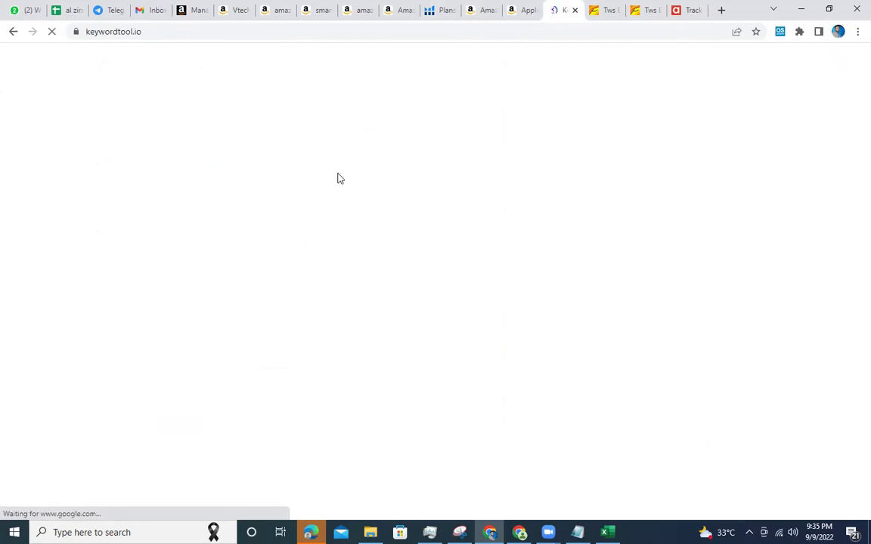
{"action": "key", "text": "ctrl+v"}
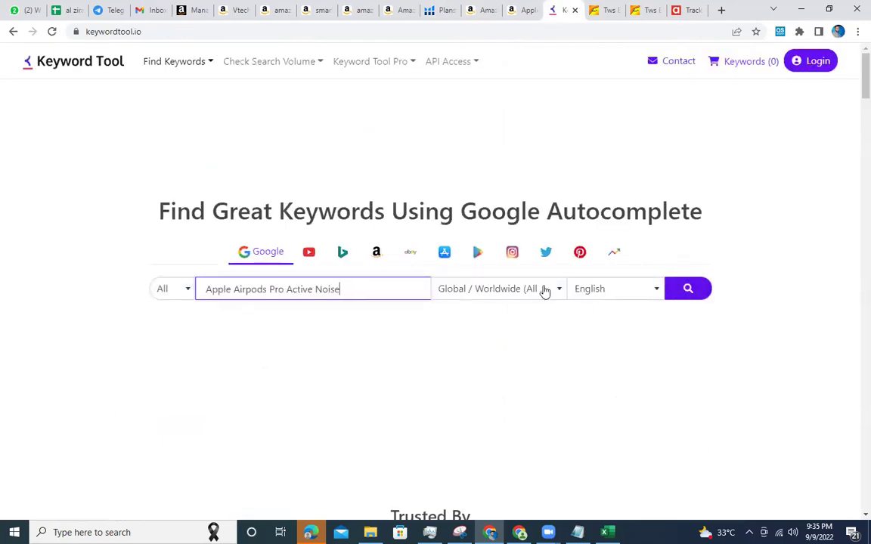
{"action": "left_click", "coordinate": [544, 292]}
{"action": "left_click", "coordinate": [685, 294]}
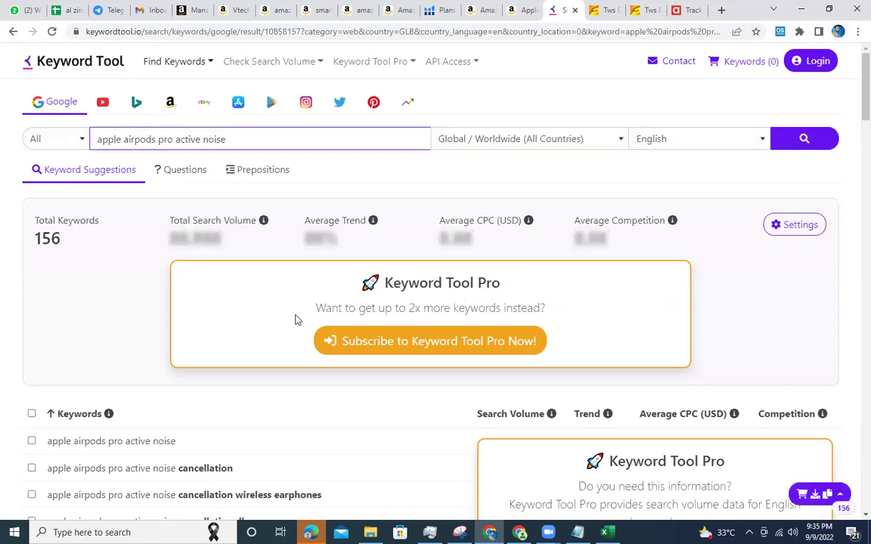
{"action": "scroll", "coordinate": [295, 319], "scroll_direction": "down", "scroll_amount": 2}
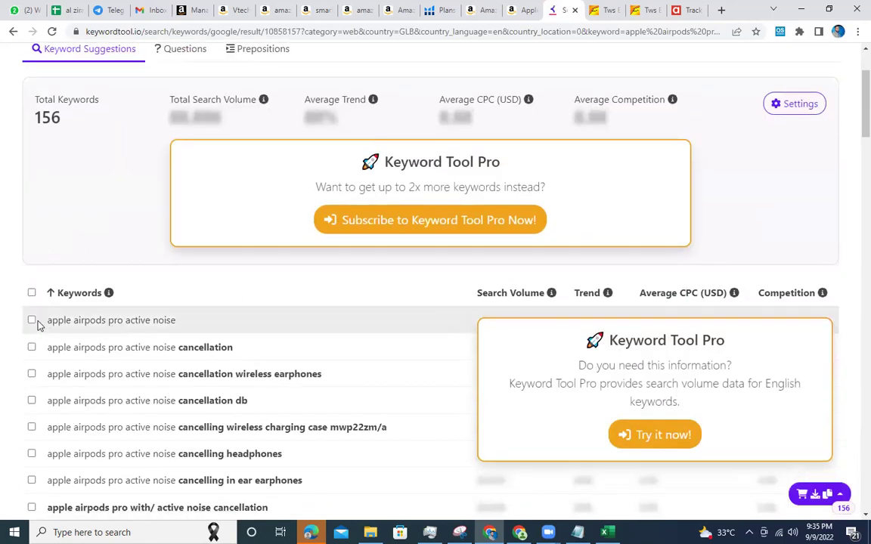
{"action": "left_click", "coordinate": [441, 320]}
Scroll through the refurbished AirPods Pro details on the Amazon.ae product page.
{"action": "left_click", "coordinate": [525, 9]}
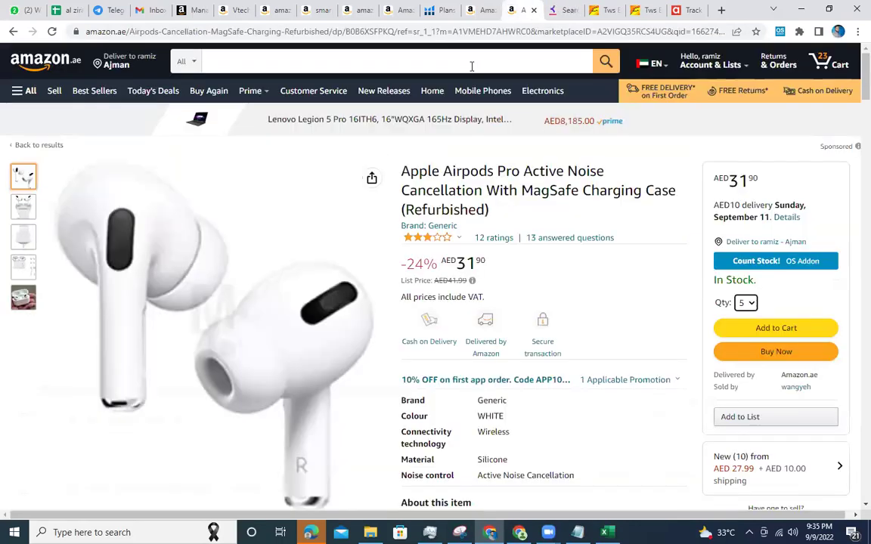
{"action": "left_click", "coordinate": [455, 181]}
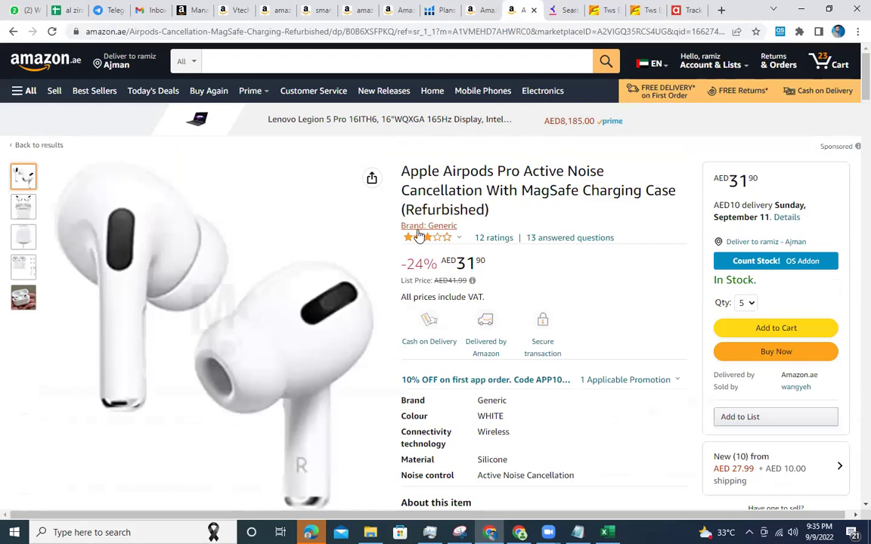
{"action": "scroll", "coordinate": [408, 147], "scroll_direction": "down", "scroll_amount": 8}
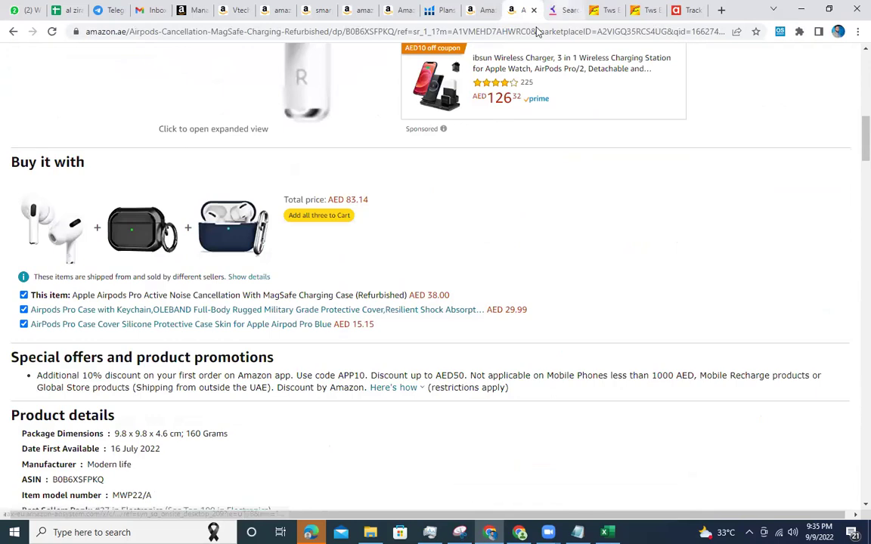
Cycle through the Keyword Tool, Alibaba, cart and Aramex tabs, ending on Helium 10 pricing.
{"action": "left_click", "coordinate": [557, 6]}
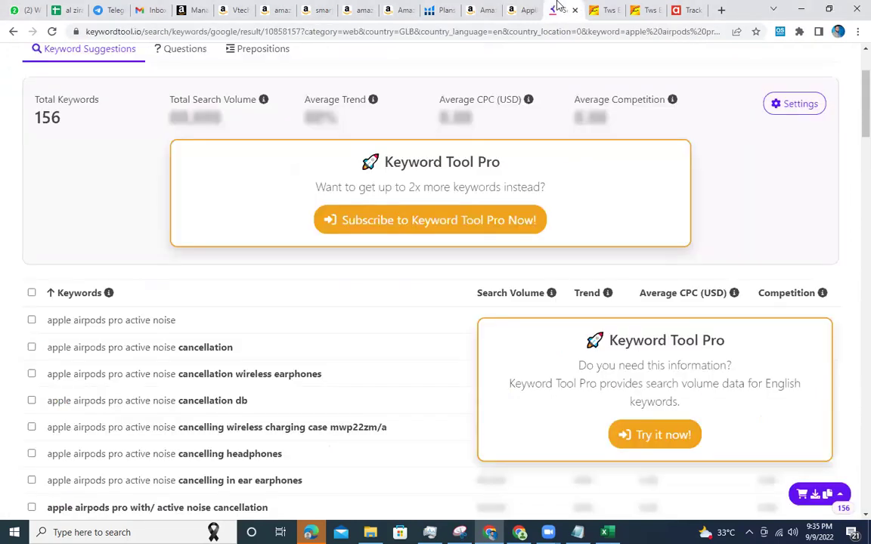
{"action": "key", "text": "ctrl+Tab"}
{"action": "left_click", "coordinate": [499, 8]}
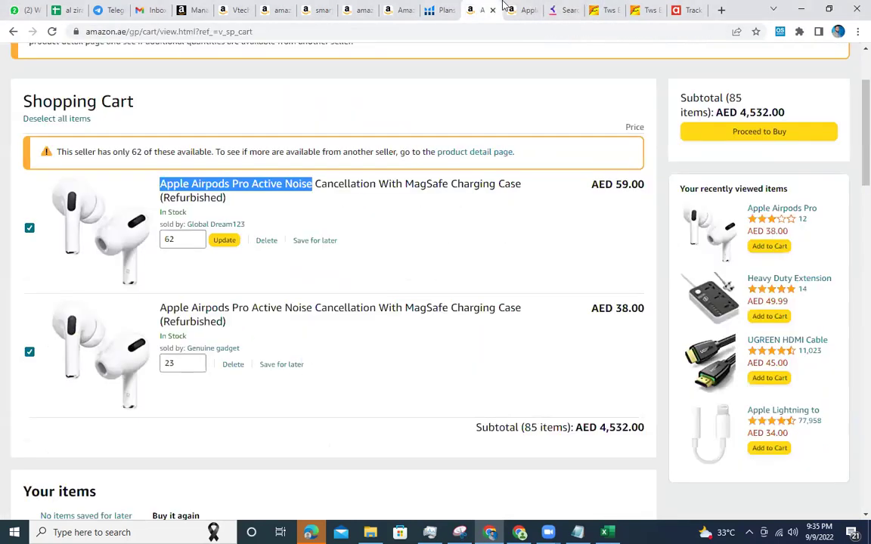
{"action": "left_click", "coordinate": [523, 8]}
{"action": "left_click", "coordinate": [688, 9]}
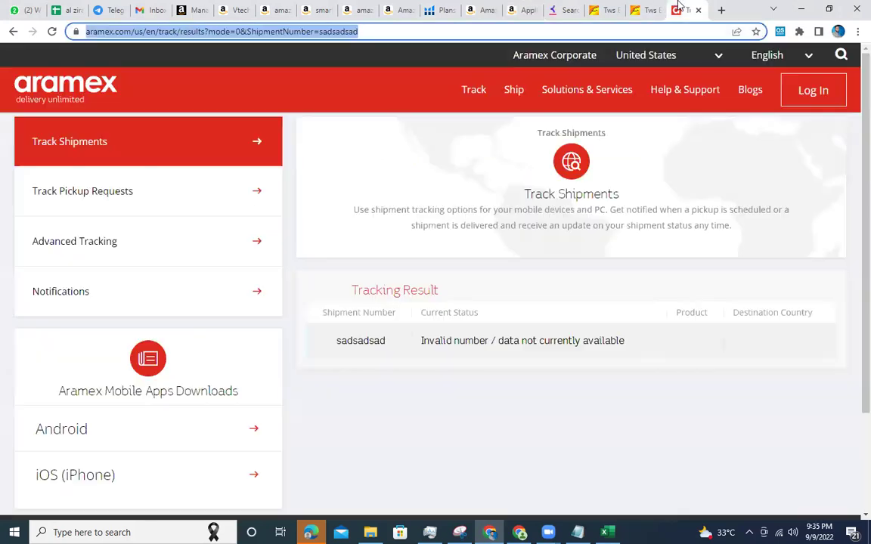
{"action": "left_click", "coordinate": [639, 7]}
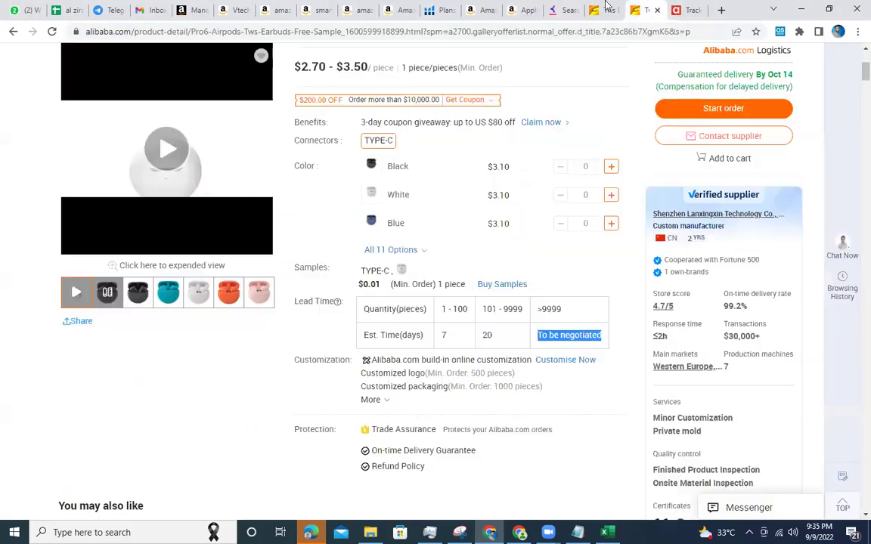
{"action": "left_click", "coordinate": [580, 7]}
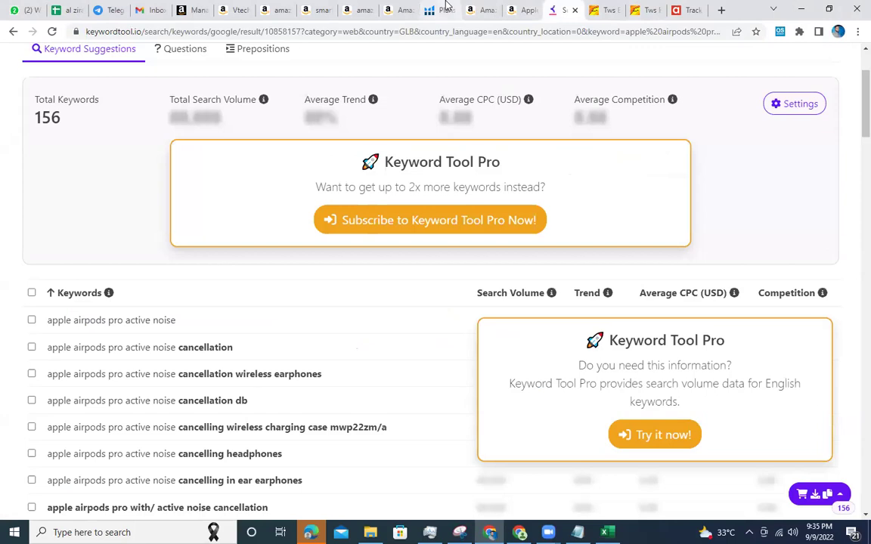
{"action": "left_click", "coordinate": [440, 9]}
{"action": "scroll", "coordinate": [293, 331], "scroll_direction": "down", "scroll_amount": 4}
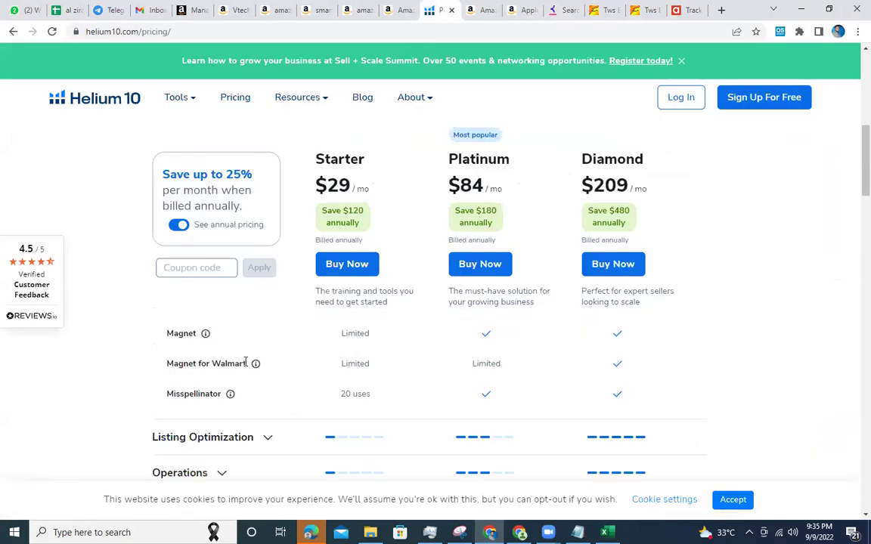
Expand Helium 10's Listing Optimization limits, then move to the Aramex tab's address bar.
{"action": "left_click", "coordinate": [267, 318]}
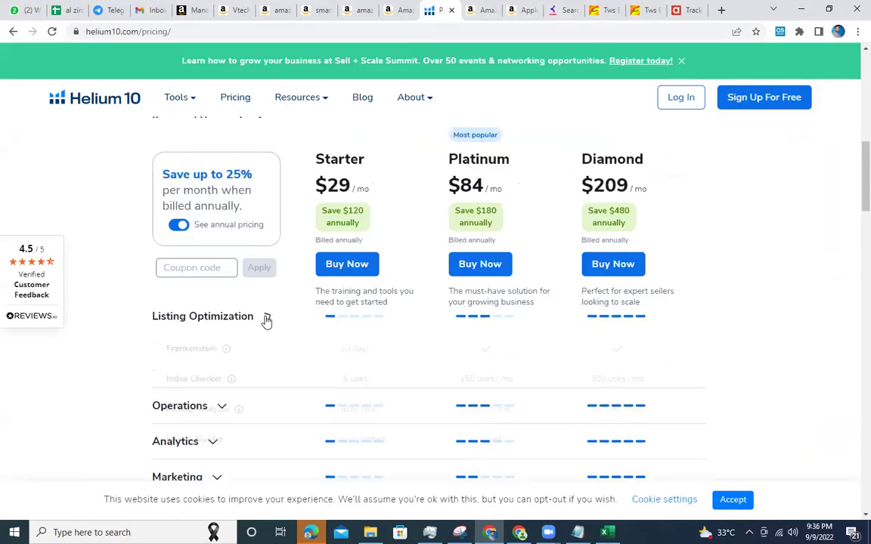
{"action": "scroll", "coordinate": [267, 321], "scroll_direction": "down", "scroll_amount": 2}
{"action": "scroll", "coordinate": [265, 351], "scroll_direction": "up", "scroll_amount": 2}
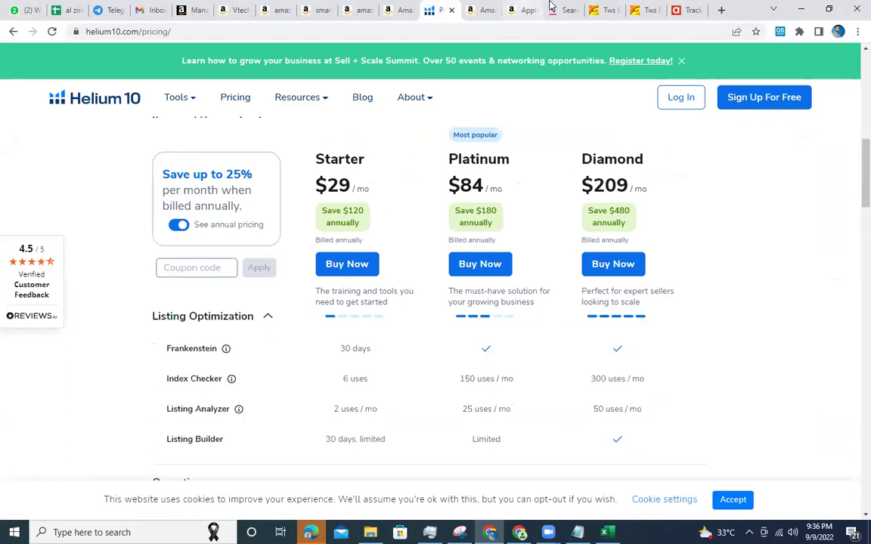
{"action": "left_click", "coordinate": [684, 10]}
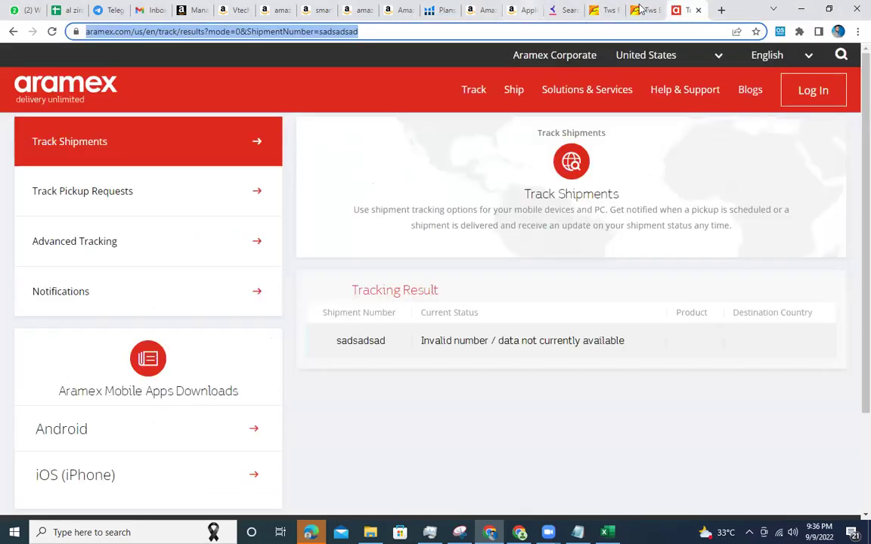
{"action": "left_click", "coordinate": [541, 32]}
Search Google for 'apple airpods pro active noise' and scroll through the AED shopping results.
{"action": "key", "text": "ctrl+v"}
{"action": "key", "text": "ctrl+a"}
{"action": "key", "text": "ctrl+v"}
{"action": "key", "text": "Return"}
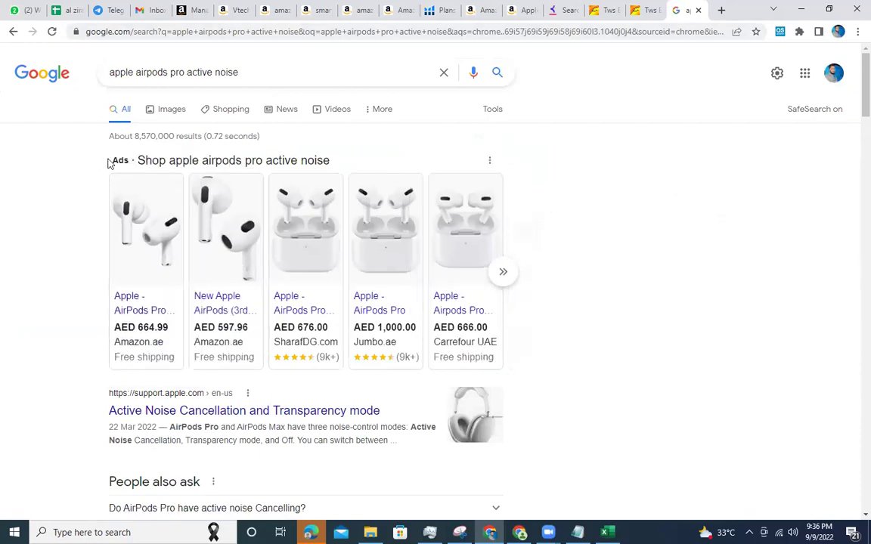
{"action": "scroll", "coordinate": [110, 163], "scroll_direction": "down", "scroll_amount": 5}
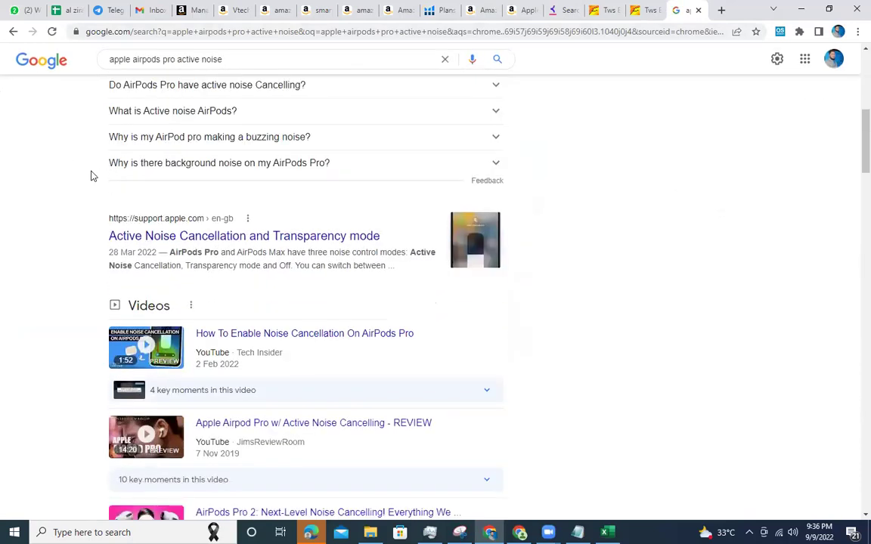
{"action": "scroll", "coordinate": [182, 234], "scroll_direction": "down", "scroll_amount": 8}
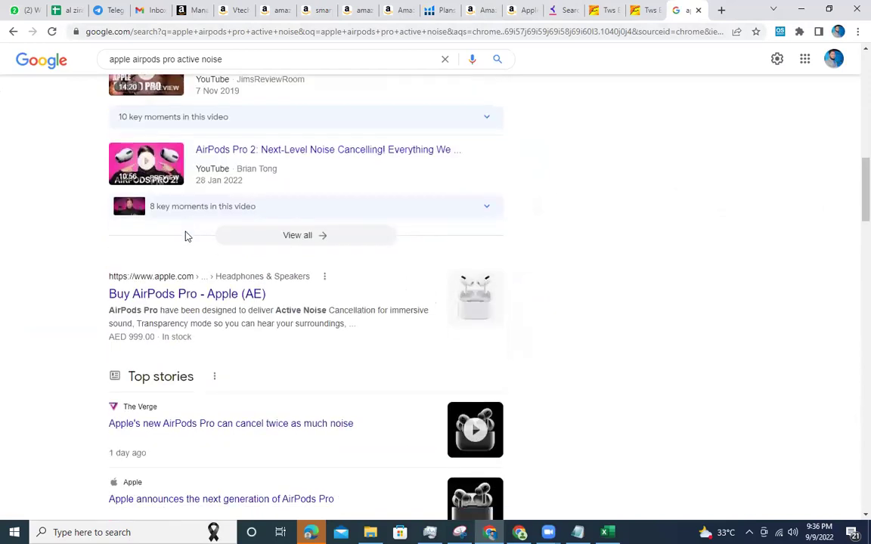
{"action": "scroll", "coordinate": [188, 237], "scroll_direction": "down", "scroll_amount": 6}
{"action": "scroll", "coordinate": [180, 220], "scroll_direction": "down", "scroll_amount": 3}
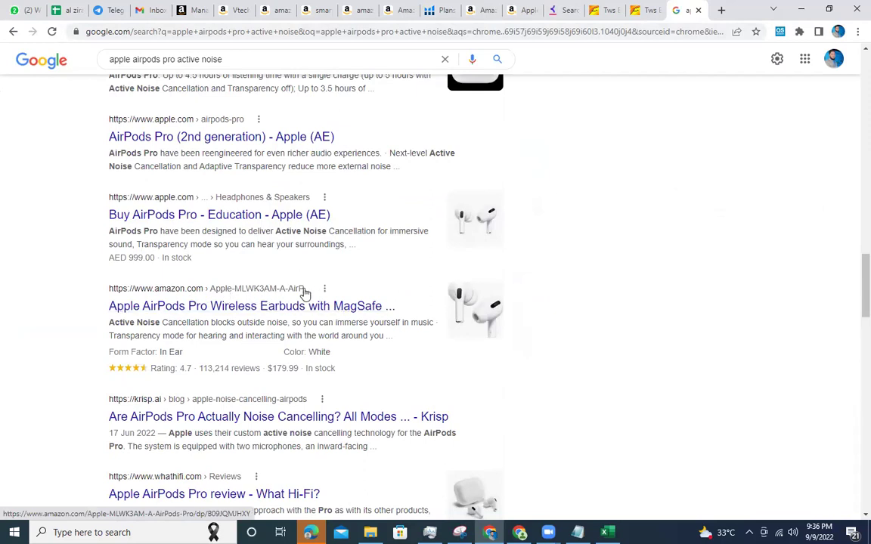
Highlight 'Active Noise Cancellation' in the Amazon result, then return via the cart to Helium 10.
{"action": "left_click_drag", "start_coordinate": [108, 323], "coordinate": [232, 323]}
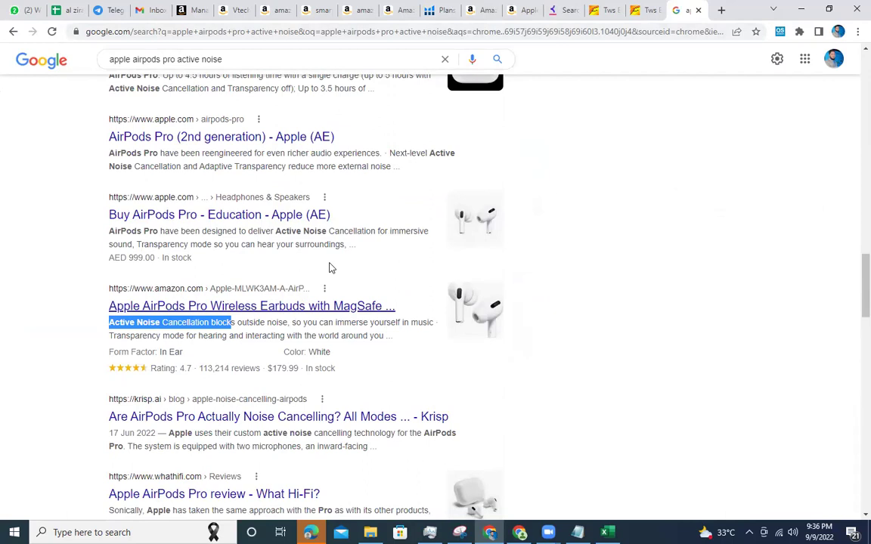
{"action": "left_click", "coordinate": [477, 7]}
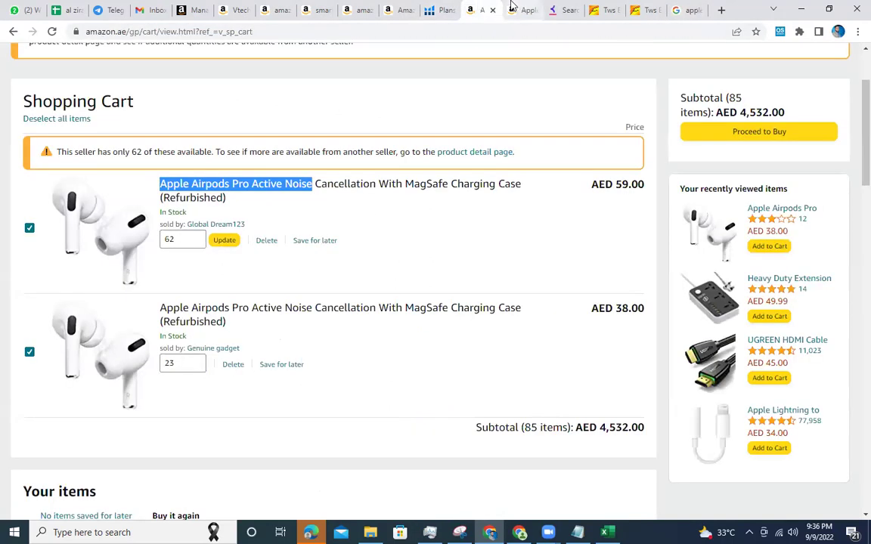
{"action": "left_click", "coordinate": [444, 9]}
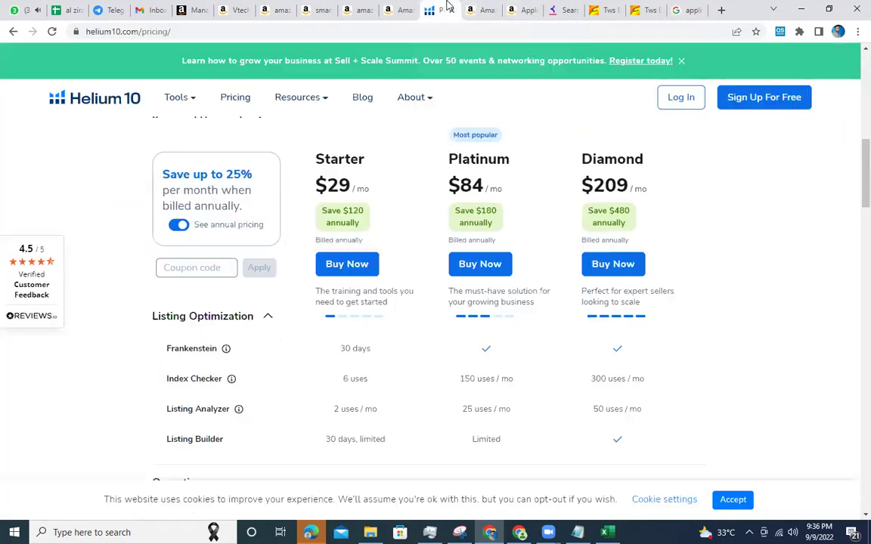
Collapse Listing Optimization and toggle the Operations features in the plan comparison.
{"action": "left_click", "coordinate": [266, 319]}
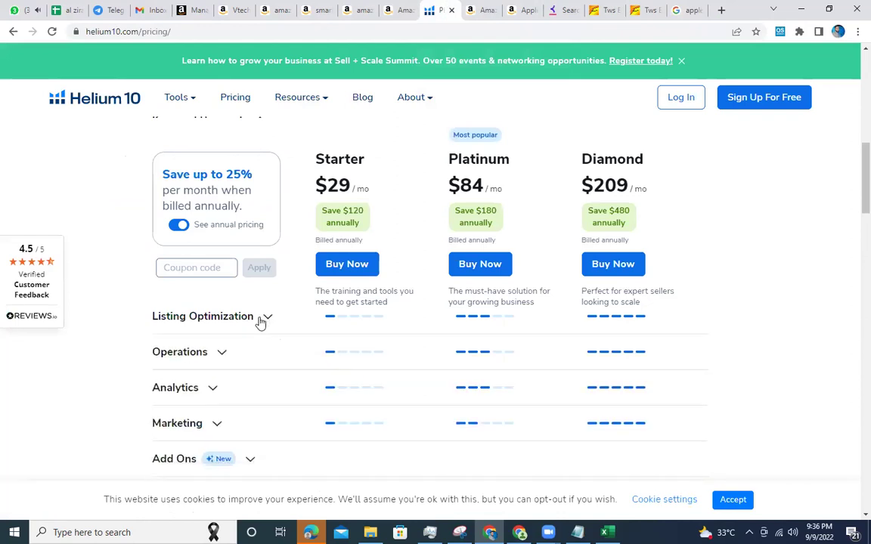
{"action": "scroll", "coordinate": [261, 319], "scroll_direction": "down", "scroll_amount": 2}
{"action": "scroll", "coordinate": [261, 318], "scroll_direction": "up", "scroll_amount": 2}
{"action": "left_click", "coordinate": [222, 354]}
{"action": "left_click", "coordinate": [223, 356]}
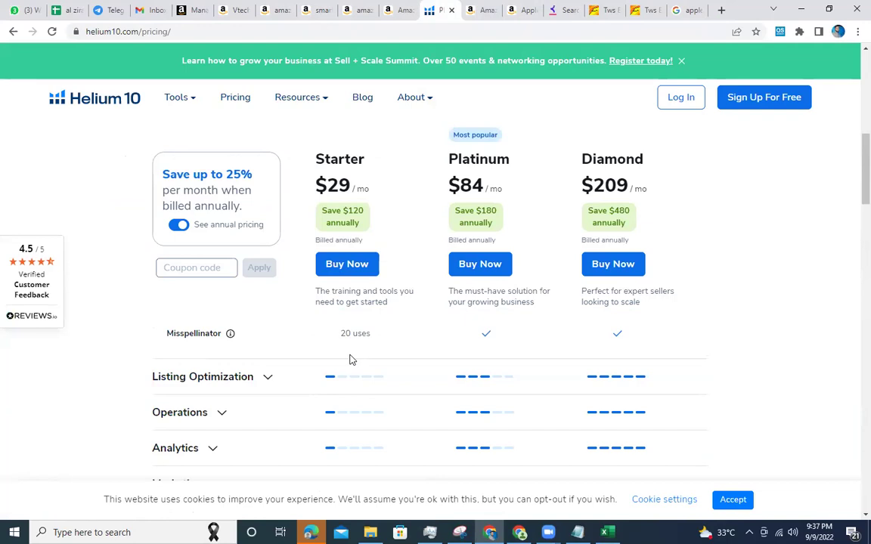
Highlight the Misspellinator 'uses' limit and review the surrounding Listing Optimization rows.
{"action": "double_click", "coordinate": [361, 334]}
{"action": "scroll", "coordinate": [360, 333], "scroll_direction": "up", "scroll_amount": 4}
{"action": "scroll", "coordinate": [361, 336], "scroll_direction": "up", "scroll_amount": 4}
{"action": "scroll", "coordinate": [361, 337], "scroll_direction": "down", "scroll_amount": 4}
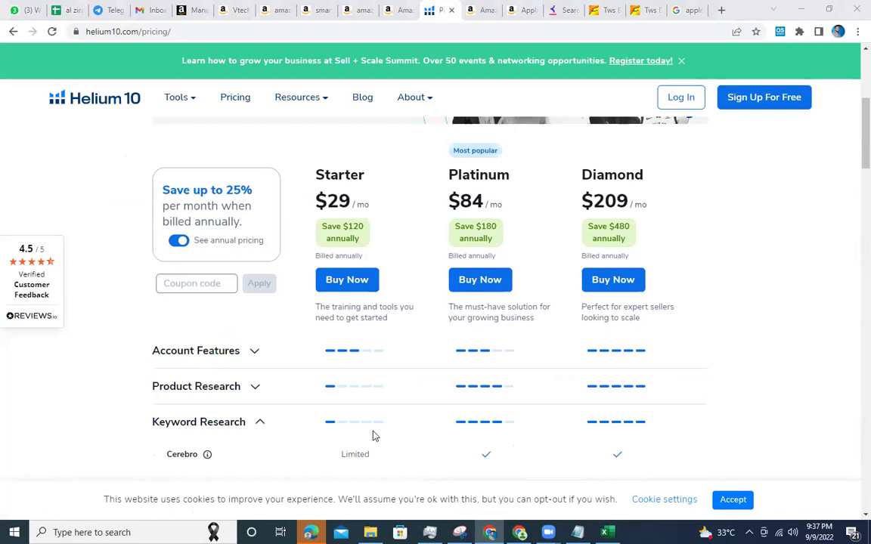
{"action": "left_click", "coordinate": [686, 261]}
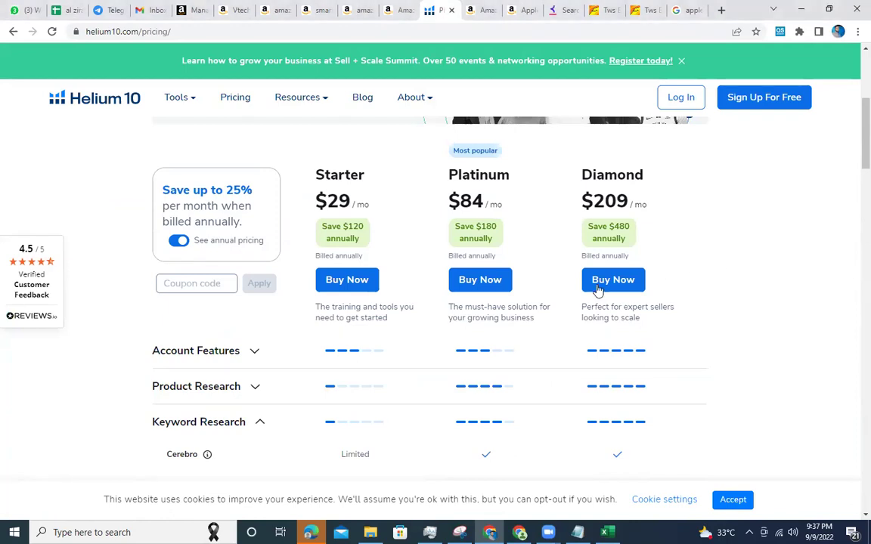
{"action": "scroll", "coordinate": [351, 329], "scroll_direction": "up", "scroll_amount": 1}
{"action": "scroll", "coordinate": [351, 329], "scroll_direction": "up", "scroll_amount": 2}
{"action": "scroll", "coordinate": [358, 321], "scroll_direction": "down", "scroll_amount": 3}
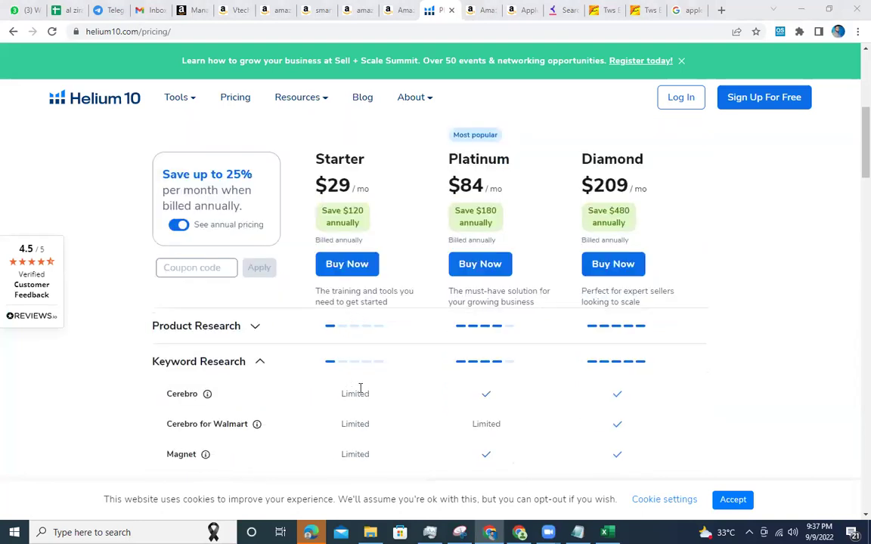
{"action": "scroll", "coordinate": [361, 390], "scroll_direction": "up", "scroll_amount": 3}
{"action": "scroll", "coordinate": [362, 390], "scroll_direction": "down", "scroll_amount": 5}
Select the Starter plan's 20 uses Misspellinator limit, scroll to the FAQ, and return to the cart.
{"action": "triple_click", "coordinate": [348, 395]}
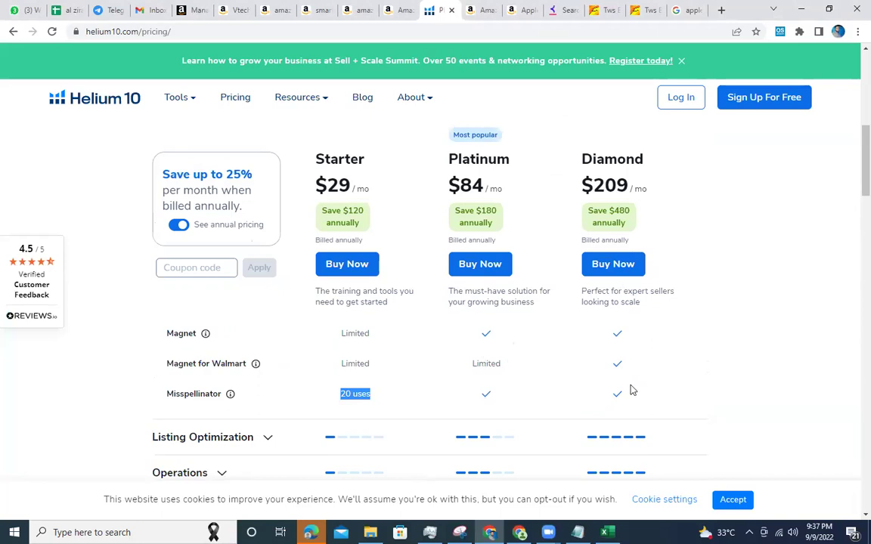
{"action": "scroll", "coordinate": [478, 242], "scroll_direction": "down", "scroll_amount": 8}
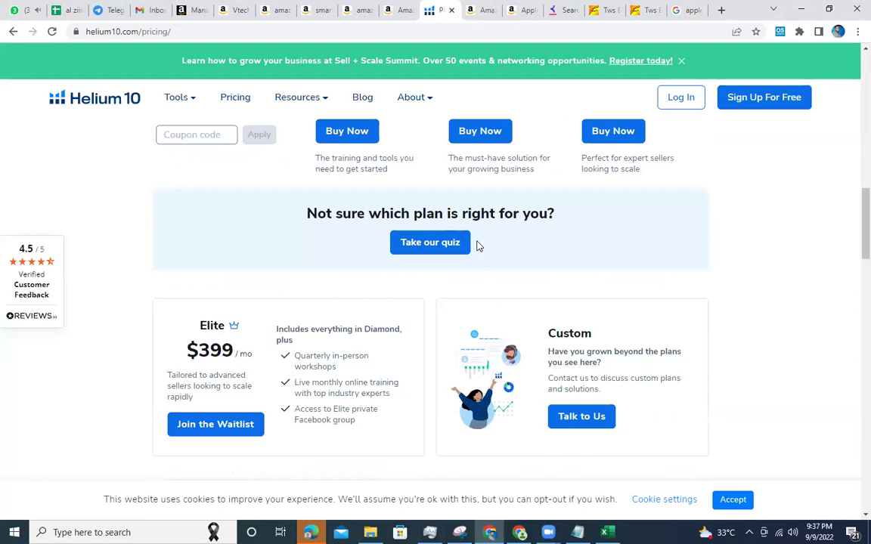
{"action": "scroll", "coordinate": [478, 246], "scroll_direction": "down", "scroll_amount": 10}
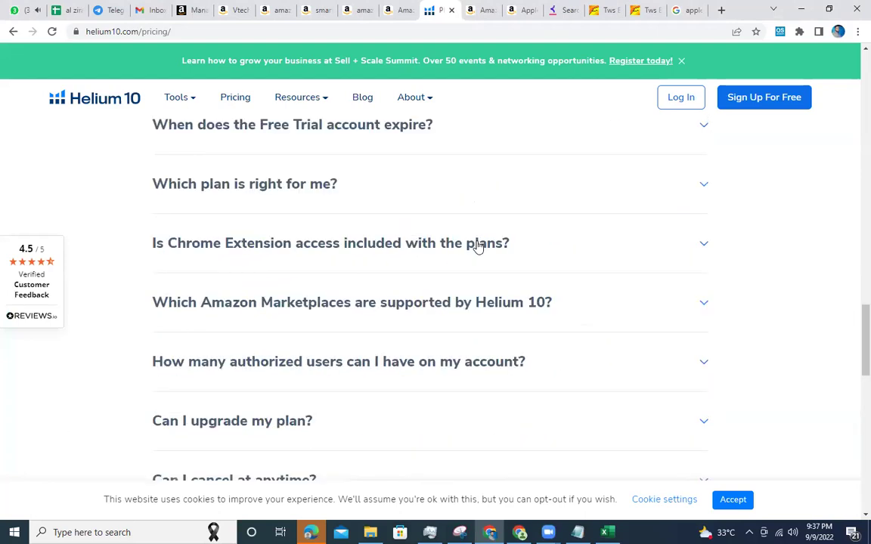
{"action": "scroll", "coordinate": [478, 246], "scroll_direction": "down", "scroll_amount": 8}
{"action": "left_click", "coordinate": [481, 7]}
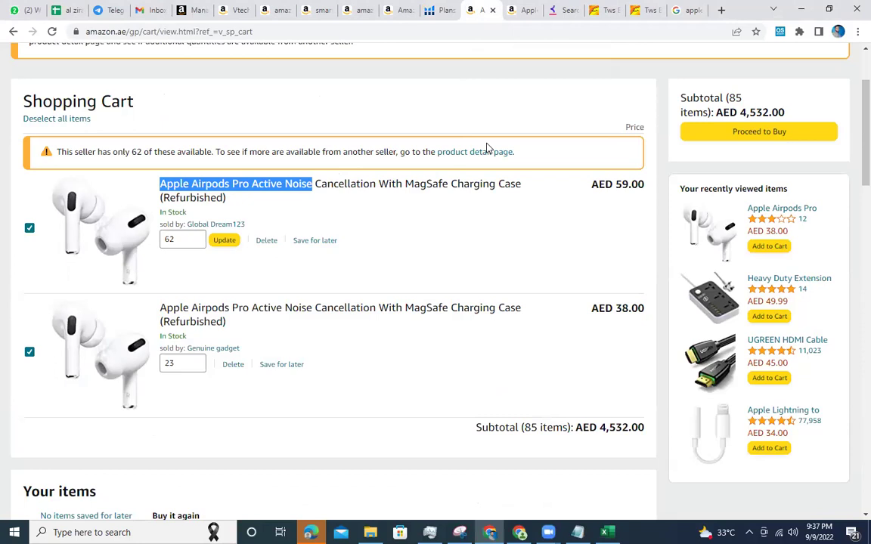
Open the refurbished AirPods Pro page and view the charging-case photo in the enlarged viewer.
{"action": "left_click", "coordinate": [519, 11]}
{"action": "scroll", "coordinate": [350, 234], "scroll_direction": "up", "scroll_amount": 10}
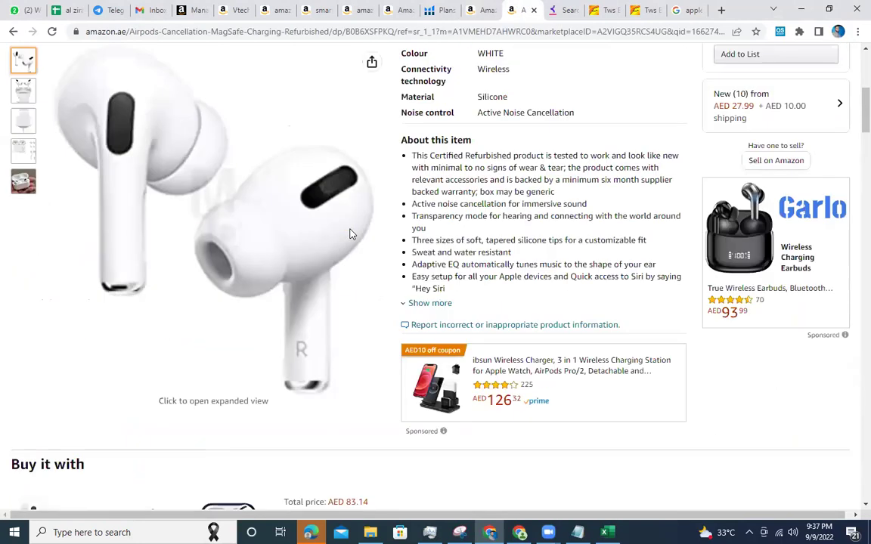
{"action": "left_click", "coordinate": [230, 218]}
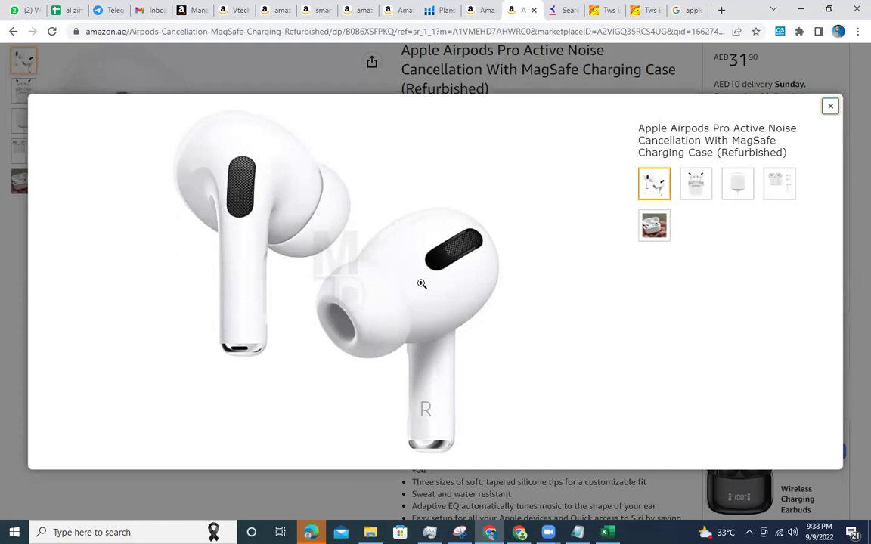
{"action": "left_click", "coordinate": [696, 183]}
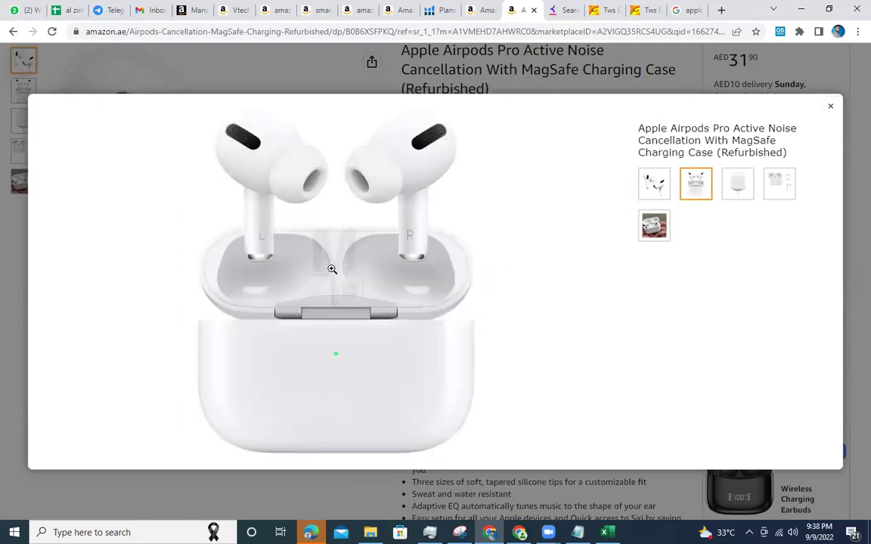
{"action": "left_click", "coordinate": [830, 106]}
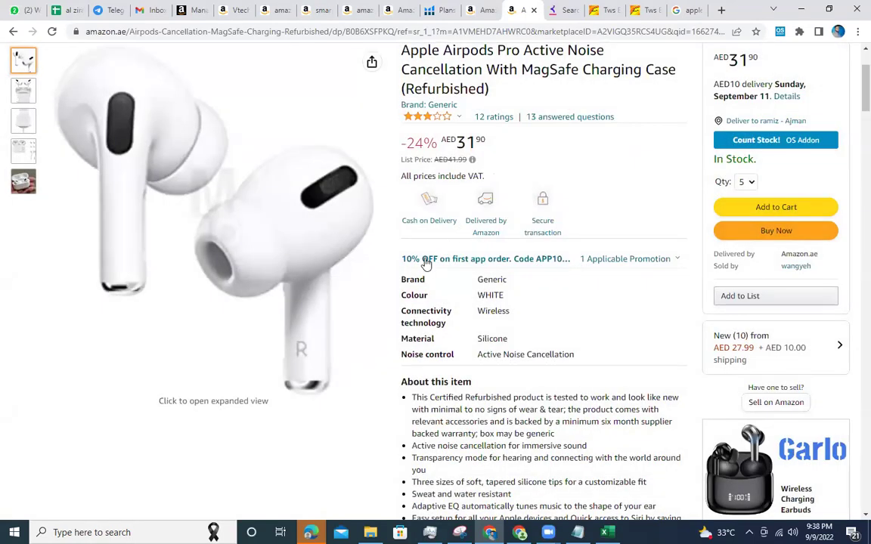
Select the full product title and the first About this item bullet.
{"action": "mouse_move", "coordinate": [429, 265]}
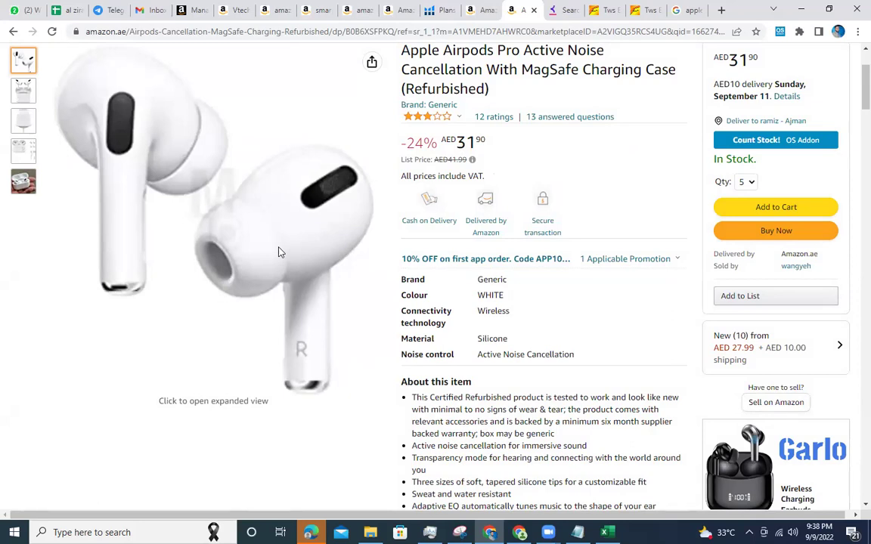
{"action": "triple_click", "coordinate": [484, 52]}
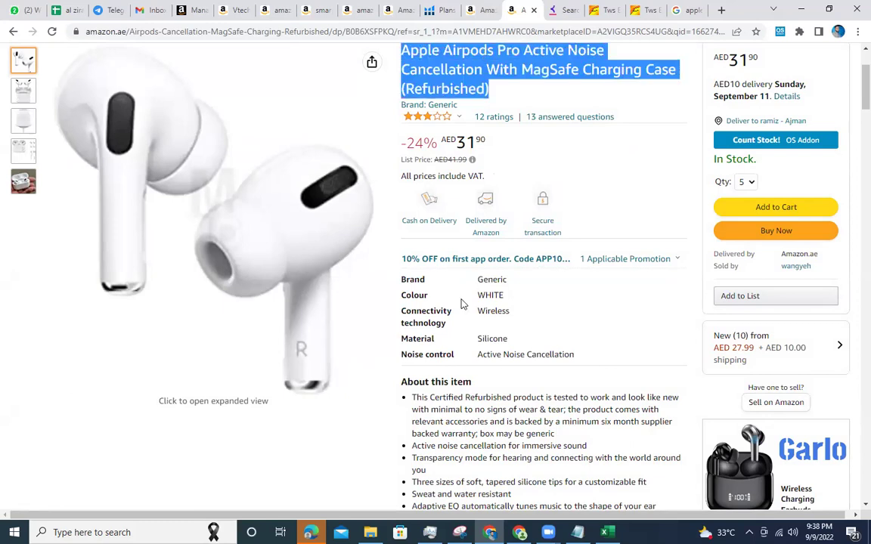
{"action": "triple_click", "coordinate": [415, 396]}
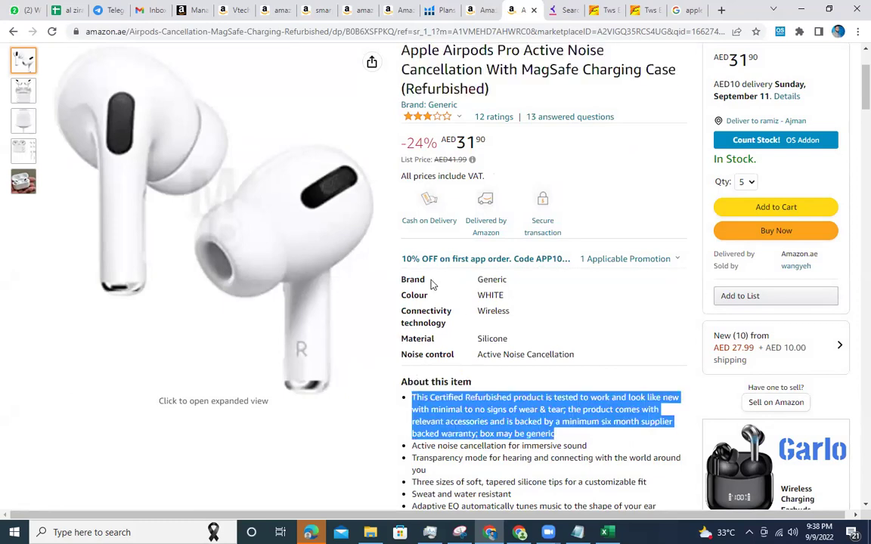
{"action": "scroll", "coordinate": [432, 298], "scroll_direction": "down", "scroll_amount": 3}
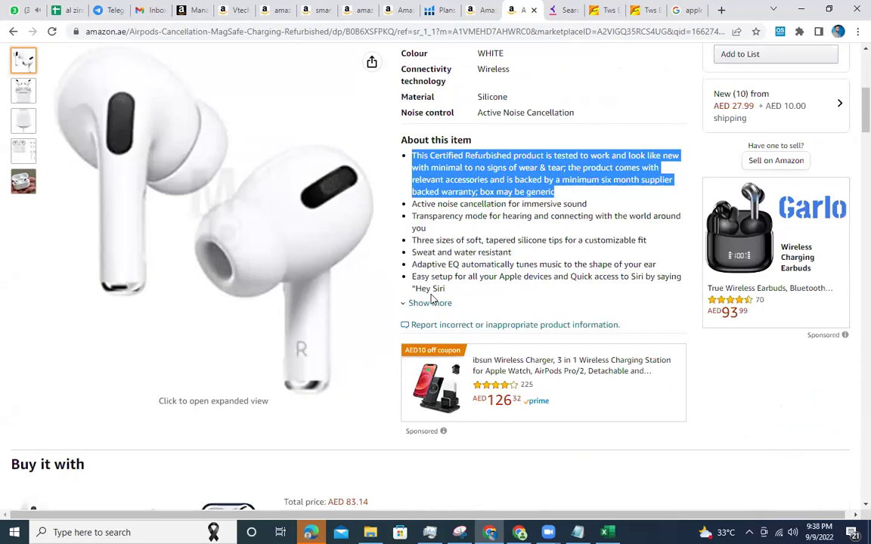
Open the AirPods Pro product page from the cart and find 'asin' on the page.
{"action": "left_click", "coordinate": [489, 8]}
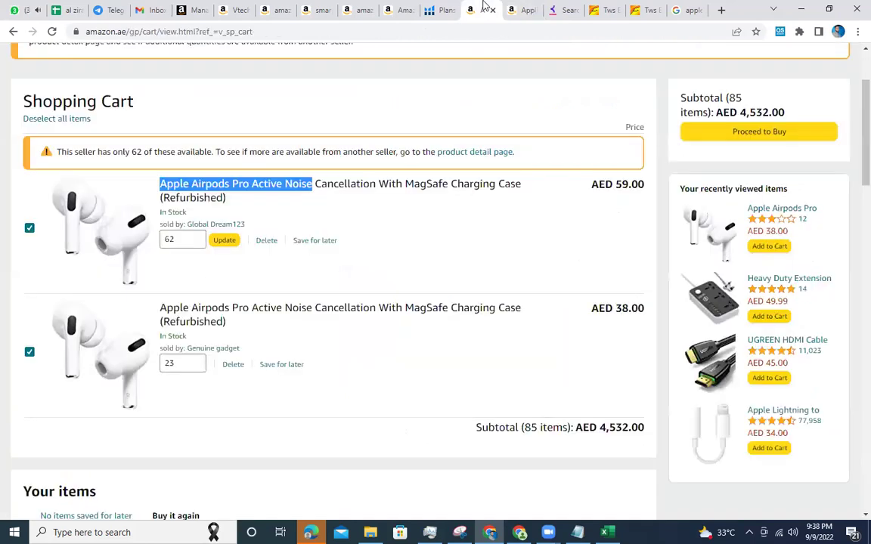
{"action": "scroll", "coordinate": [312, 112], "scroll_direction": "up", "scroll_amount": 2}
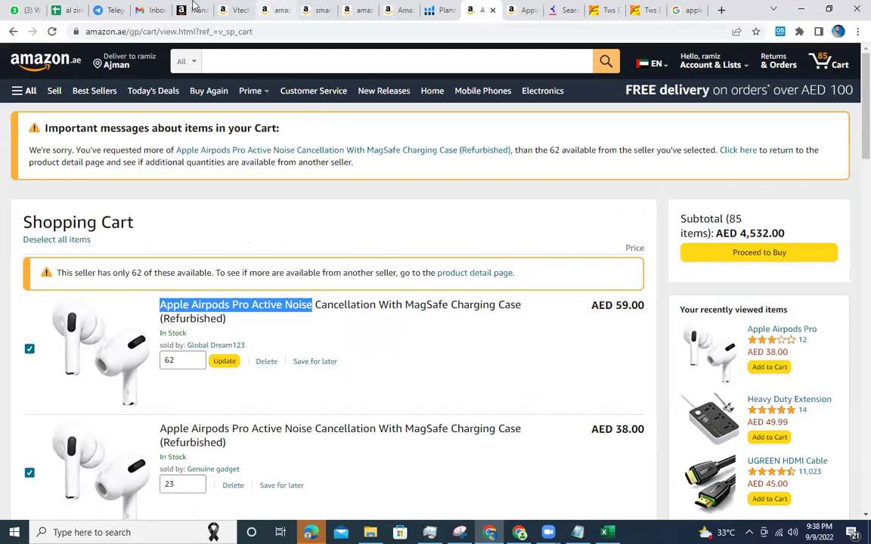
{"action": "left_click", "coordinate": [189, 10]}
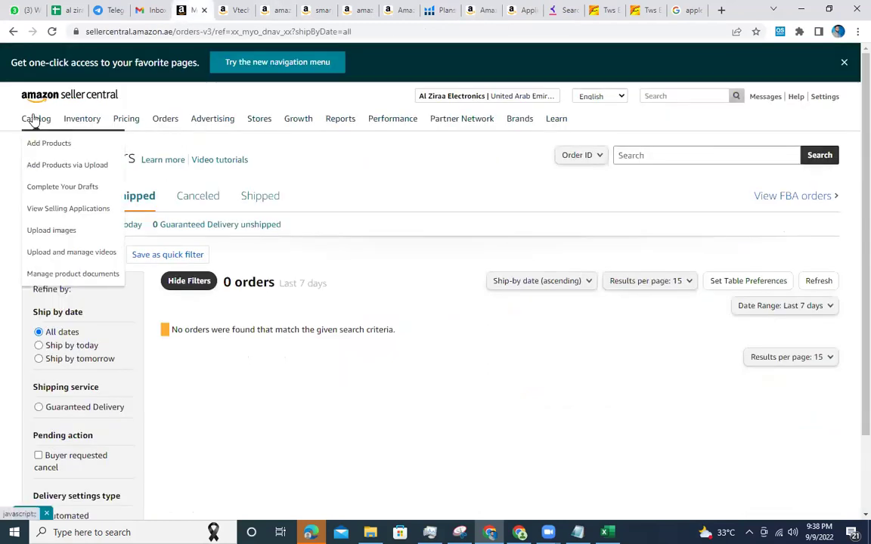
{"action": "left_click", "coordinate": [477, 7]}
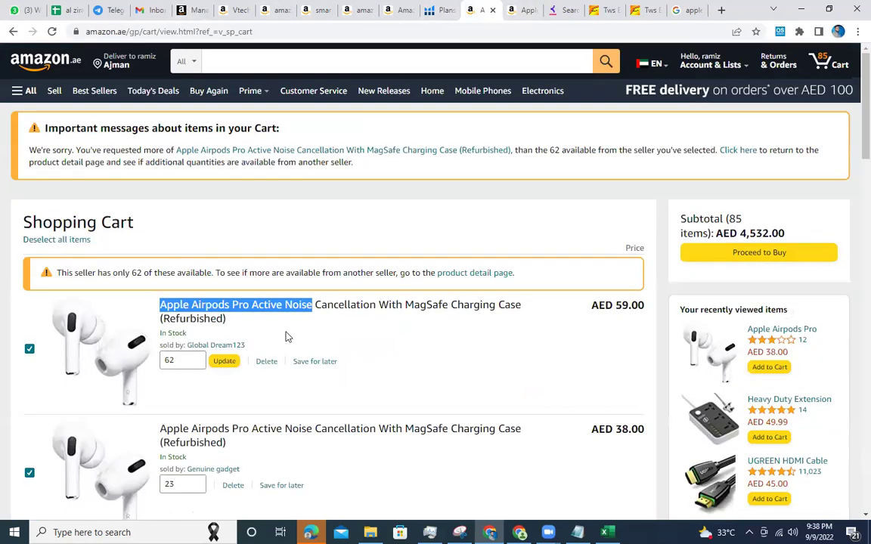
{"action": "left_click", "coordinate": [438, 306]}
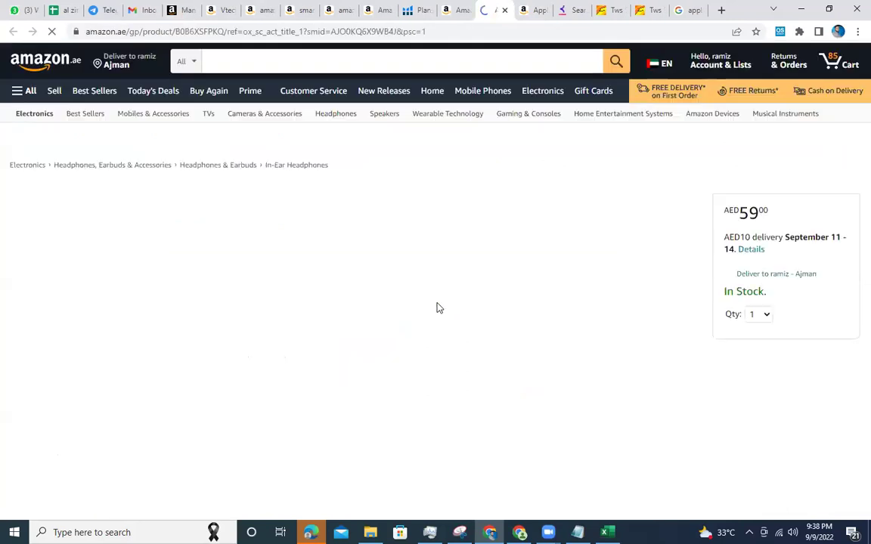
{"action": "scroll", "coordinate": [438, 308], "scroll_direction": "down", "scroll_amount": 2}
{"action": "scroll", "coordinate": [437, 307], "scroll_direction": "down", "scroll_amount": 5}
{"action": "key", "text": "ctrl+f"}
{"action": "type", "text": "as"}
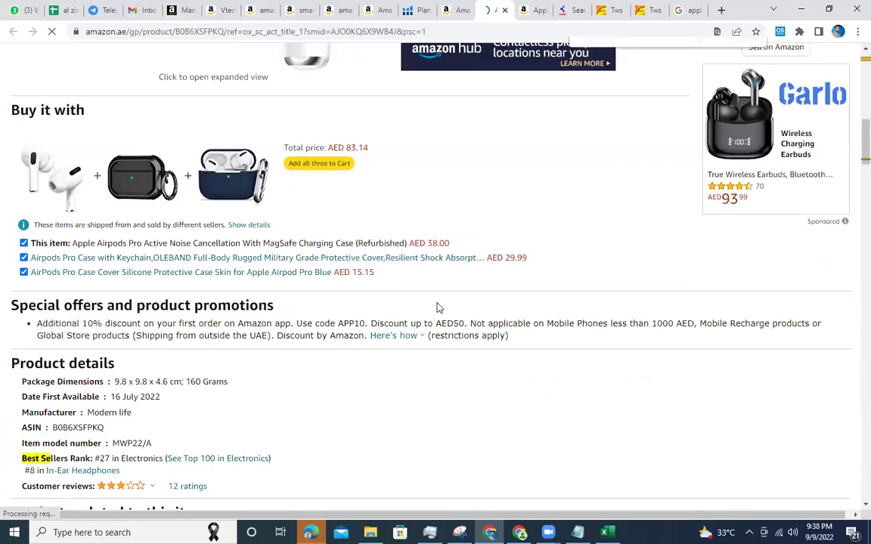
{"action": "type", "text": "in"}
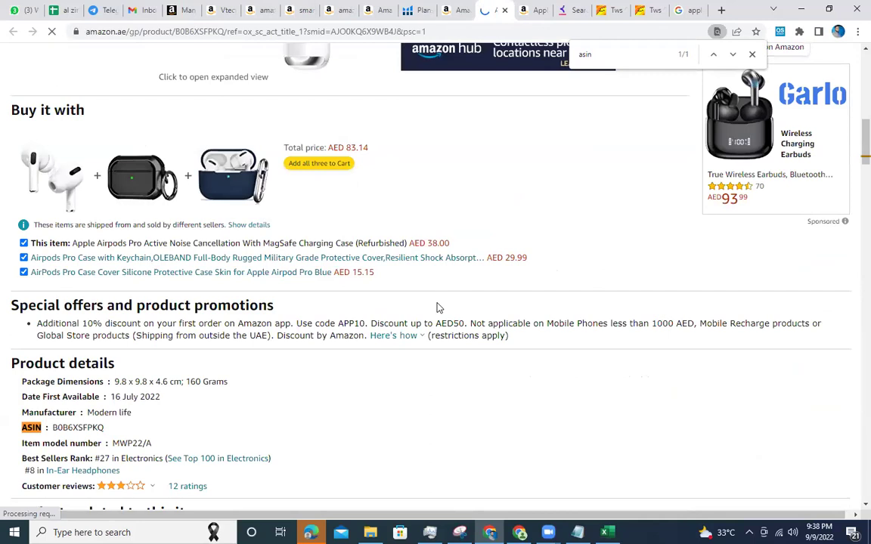
Search Seller Central's Add Products catalog using the copied product title.
{"action": "left_click", "coordinate": [176, 9]}
{"action": "mouse_move", "coordinate": [48, 126]}
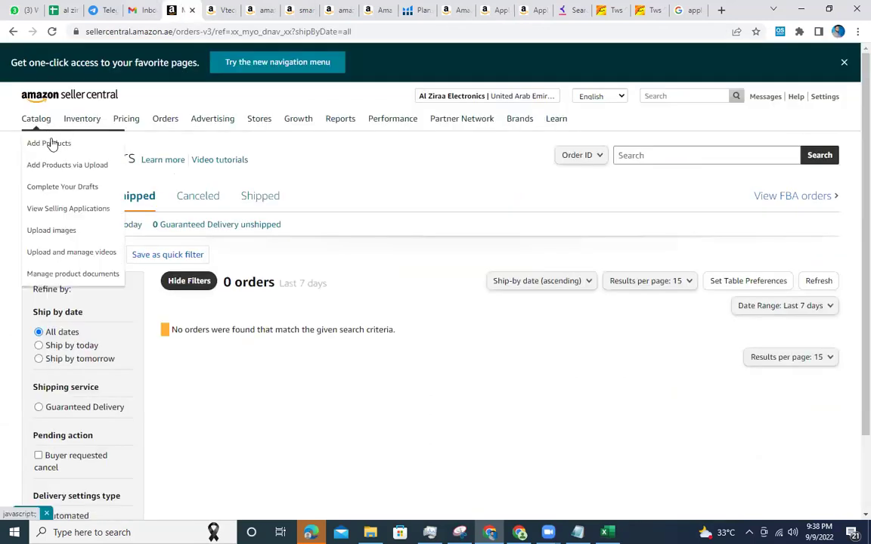
{"action": "left_click", "coordinate": [58, 142]}
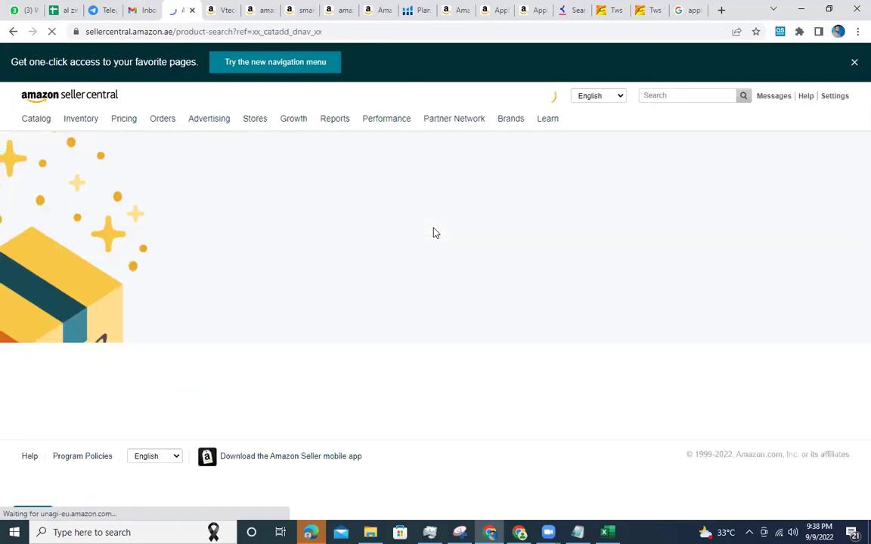
{"action": "type", "text": "apple airpods pro active noise"}
{"action": "left_click", "coordinate": [629, 335]}
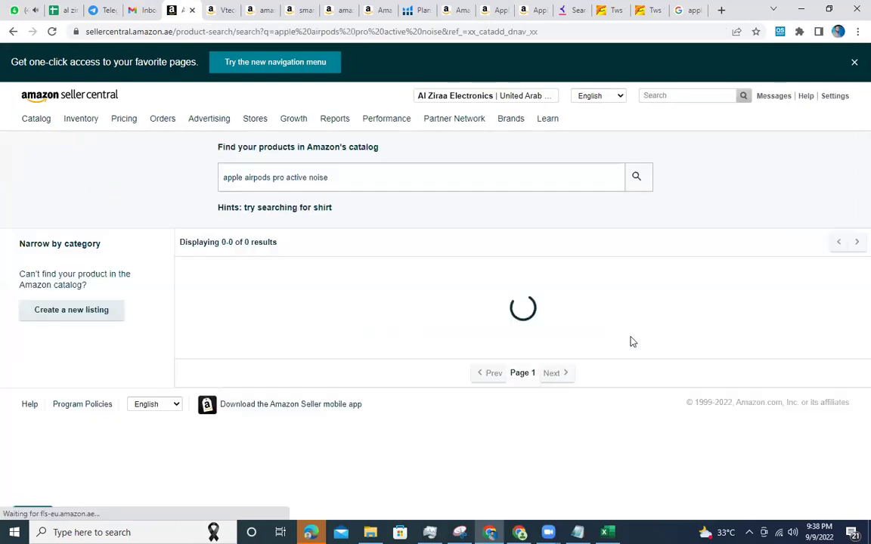
Copy ASIN B0B6XSFPKQ from the product page and search the Seller Central catalog for it.
{"action": "left_click", "coordinate": [534, 10]}
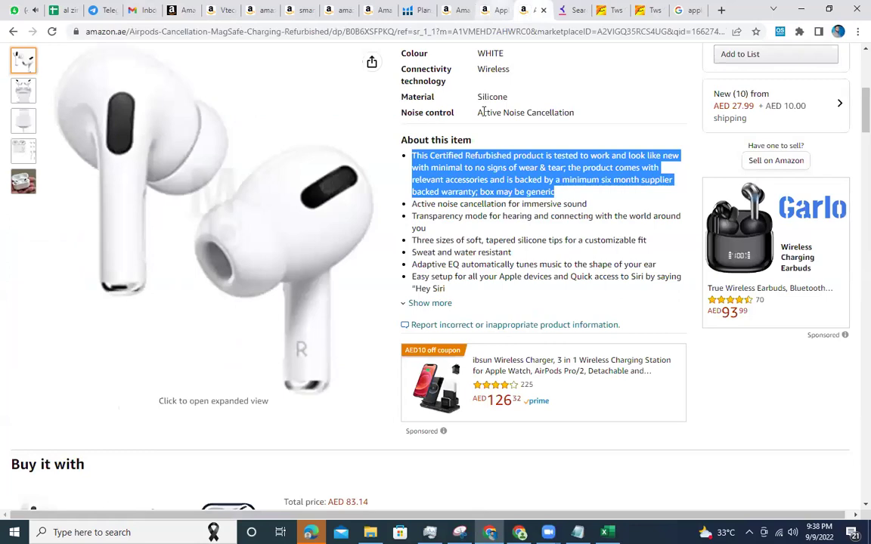
{"action": "scroll", "coordinate": [450, 193], "scroll_direction": "down", "scroll_amount": 4}
{"action": "scroll", "coordinate": [450, 198], "scroll_direction": "down", "scroll_amount": 3}
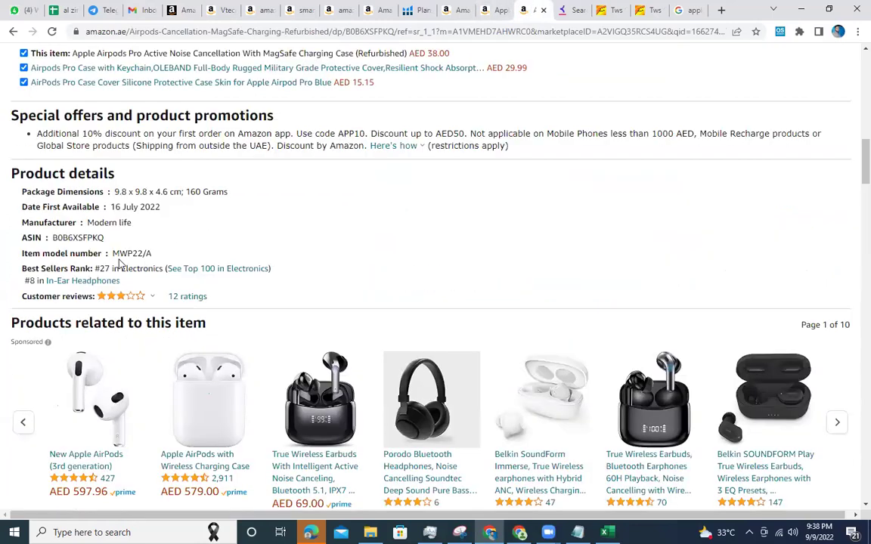
{"action": "double_click", "coordinate": [91, 239]}
{"action": "key", "text": "ctrl+c"}
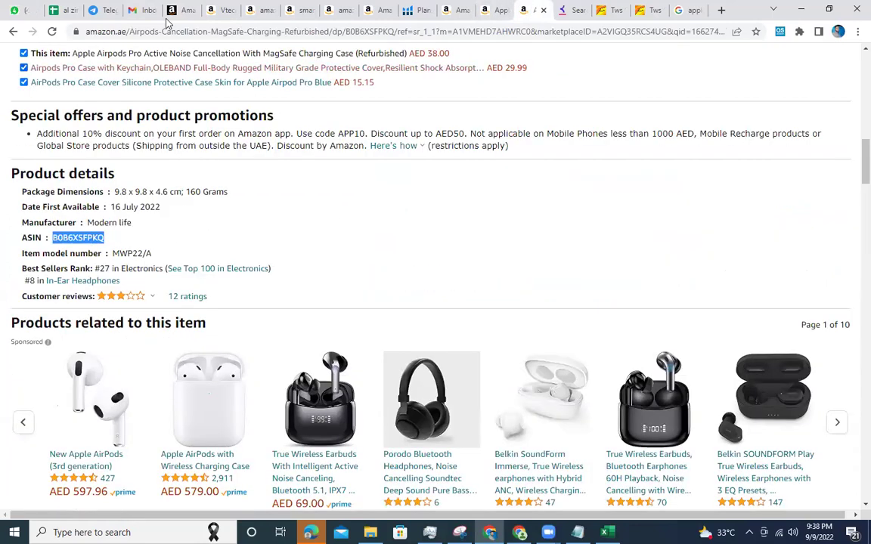
{"action": "left_click", "coordinate": [171, 10]}
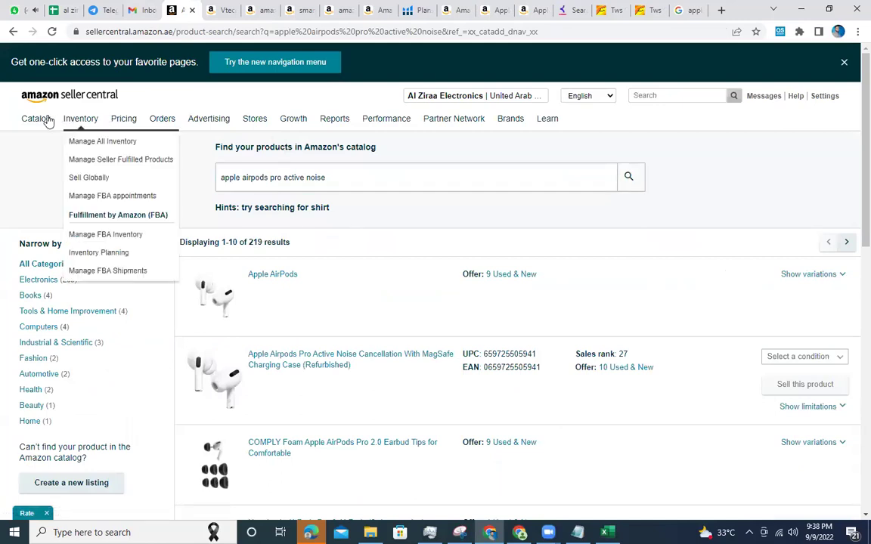
{"action": "mouse_move", "coordinate": [41, 120]}
{"action": "left_click", "coordinate": [38, 140]}
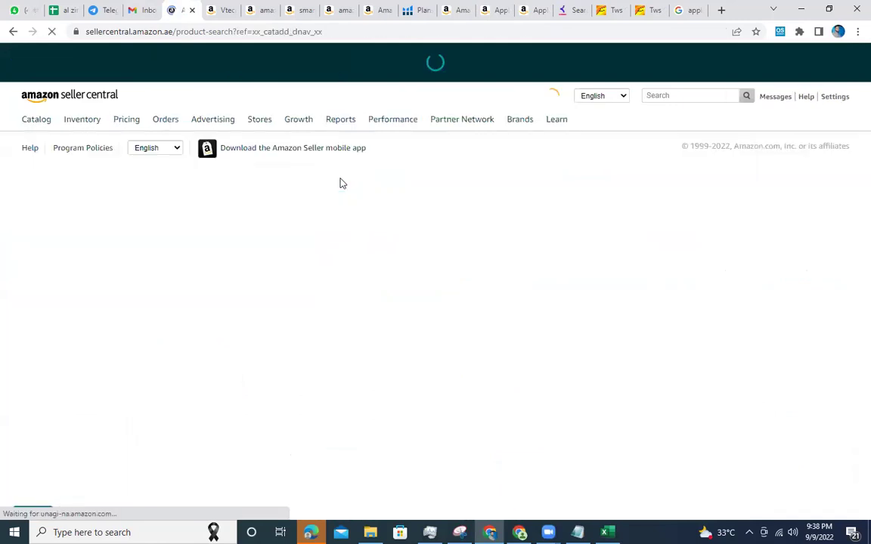
{"action": "left_click", "coordinate": [272, 335]}
{"action": "key", "text": "ctrl+v"}
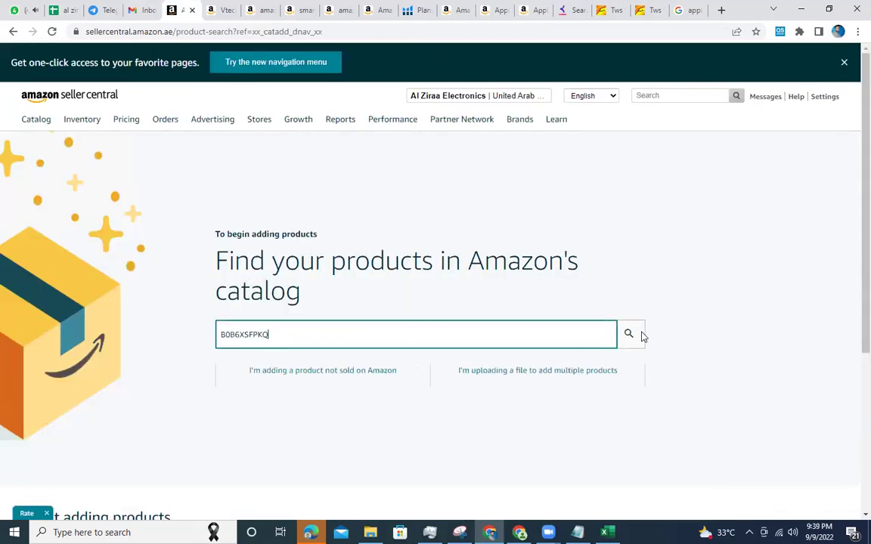
{"action": "left_click", "coordinate": [642, 335]}
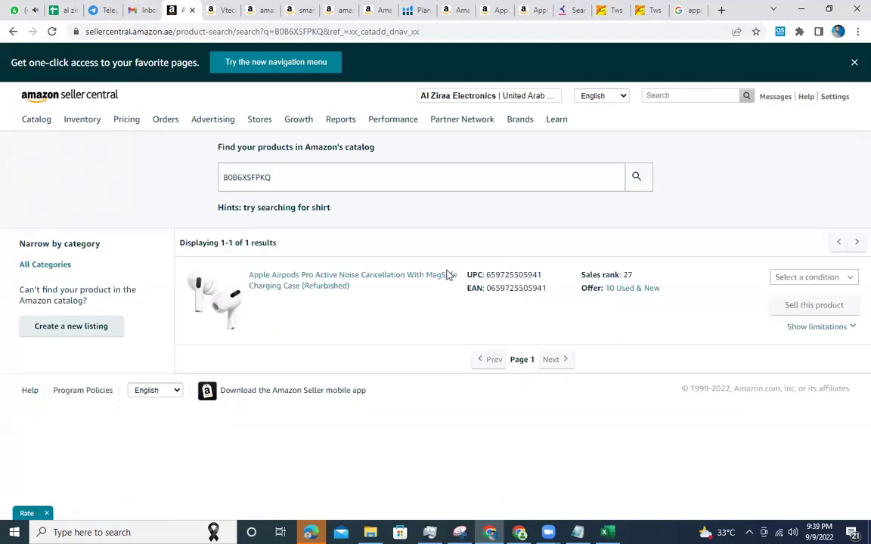
Choose New as the condition and start selling this product.
{"action": "left_click", "coordinate": [828, 279]}
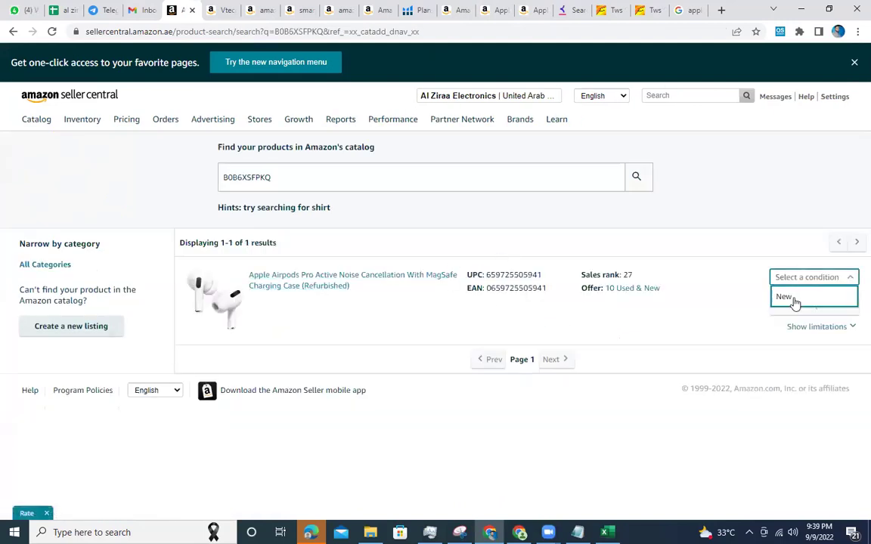
{"action": "left_click", "coordinate": [790, 298]}
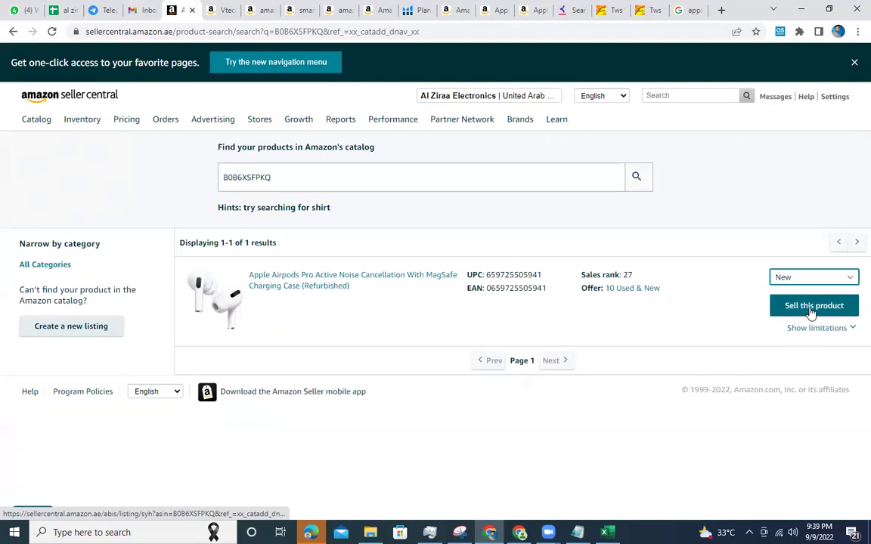
{"action": "left_click", "coordinate": [810, 306]}
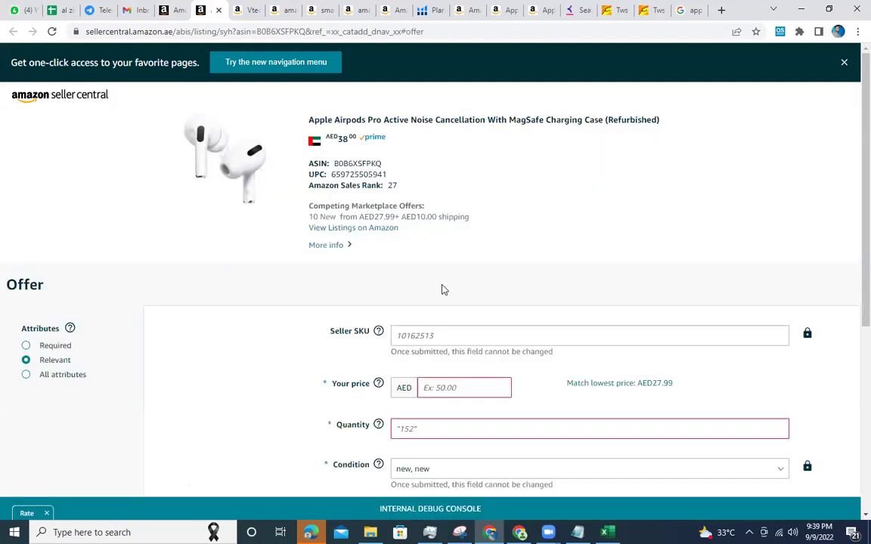
Enter Your price 29 and Quantity 100 for ASIN B0B6XSFPKQ, then Save and finish.
{"action": "scroll", "coordinate": [443, 290], "scroll_direction": "down", "scroll_amount": 2}
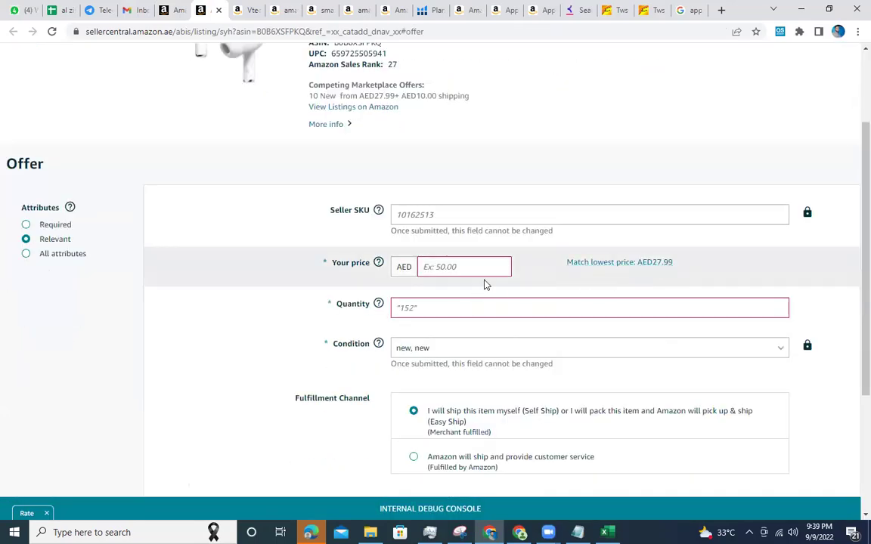
{"action": "left_click", "coordinate": [423, 270]}
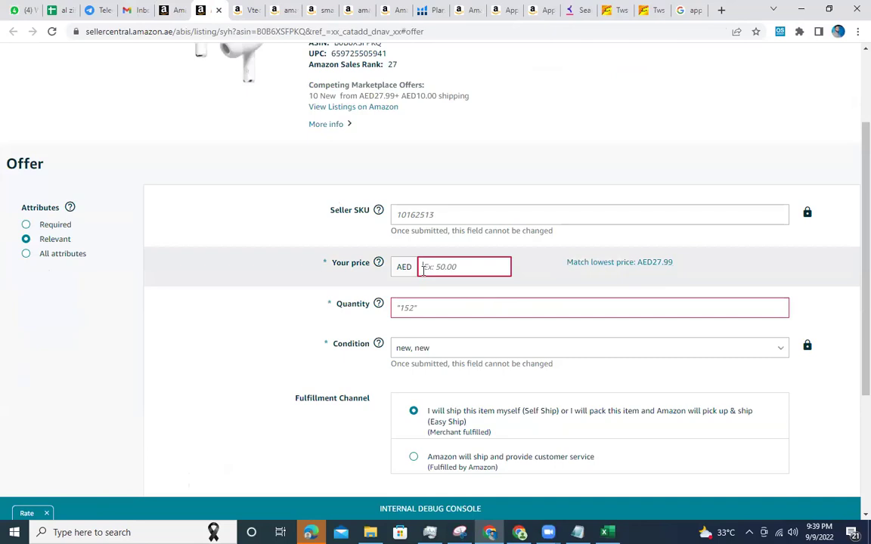
{"action": "type", "text": "29"}
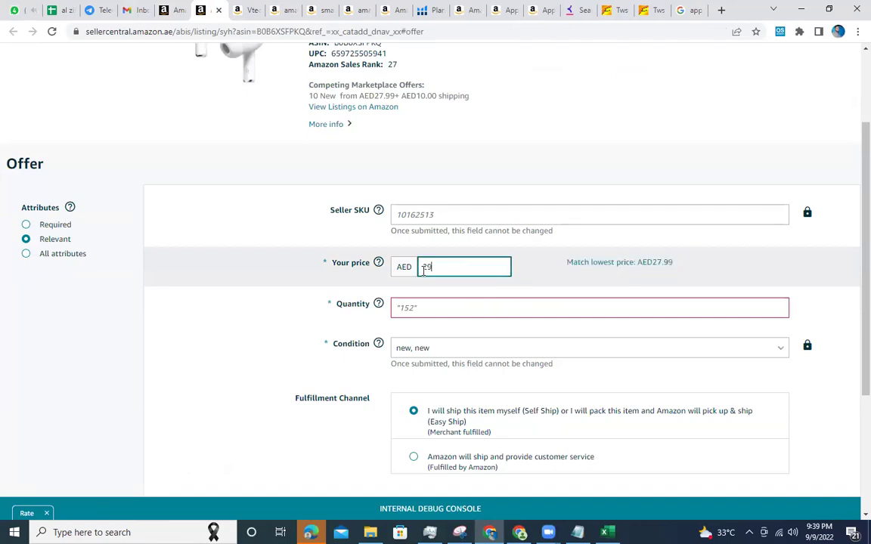
{"action": "left_click", "coordinate": [411, 309]}
{"action": "type", "text": "100"}
{"action": "scroll", "coordinate": [410, 310], "scroll_direction": "down", "scroll_amount": 3}
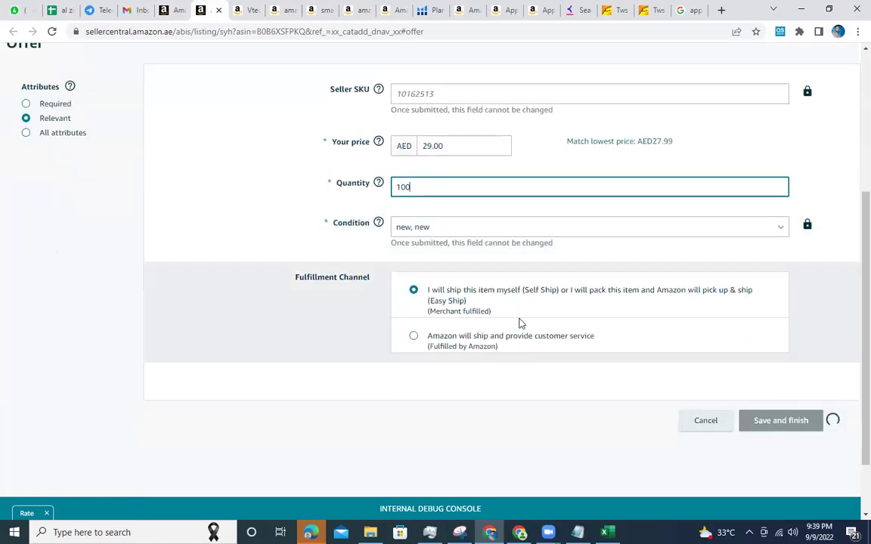
{"action": "scroll", "coordinate": [505, 311], "scroll_direction": "up", "scroll_amount": 3}
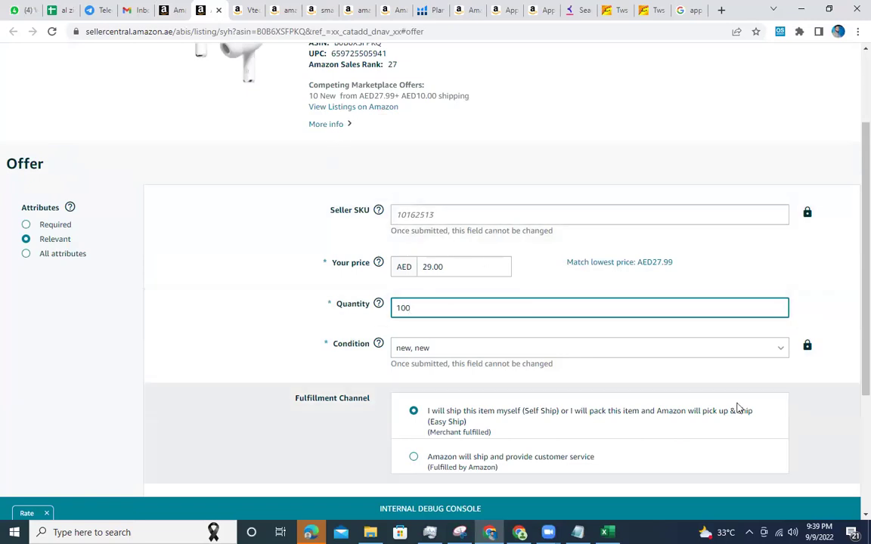
{"action": "scroll", "coordinate": [477, 327], "scroll_direction": "down", "scroll_amount": 3}
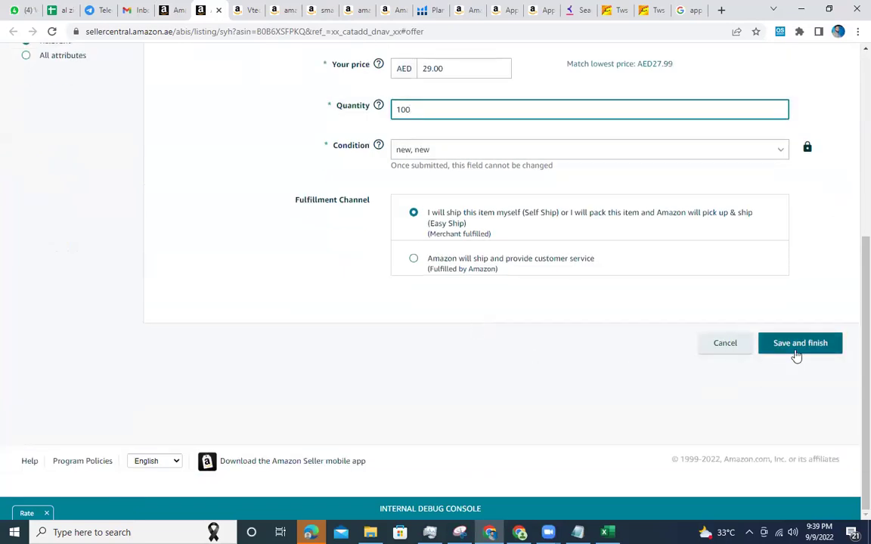
{"action": "left_click", "coordinate": [790, 349]}
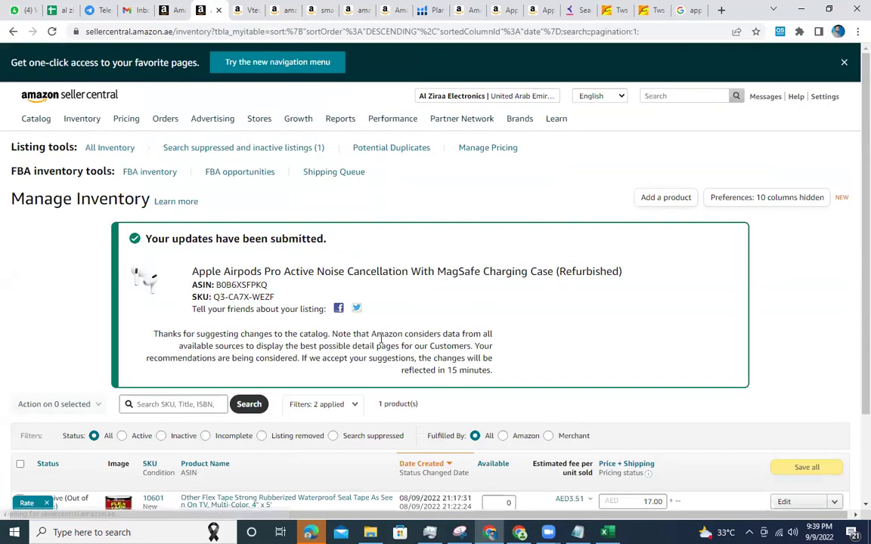
Glance at the Flex Tape product page on Amazon.ae, then return to Manage Inventory.
{"action": "scroll", "coordinate": [453, 363], "scroll_direction": "down", "scroll_amount": 3}
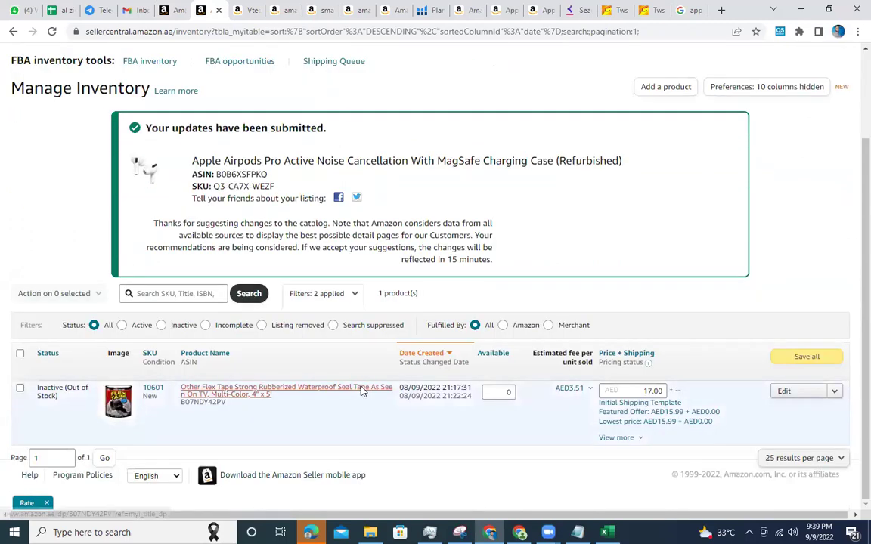
{"action": "left_click", "coordinate": [362, 391]}
{"action": "left_click", "coordinate": [198, 9]}
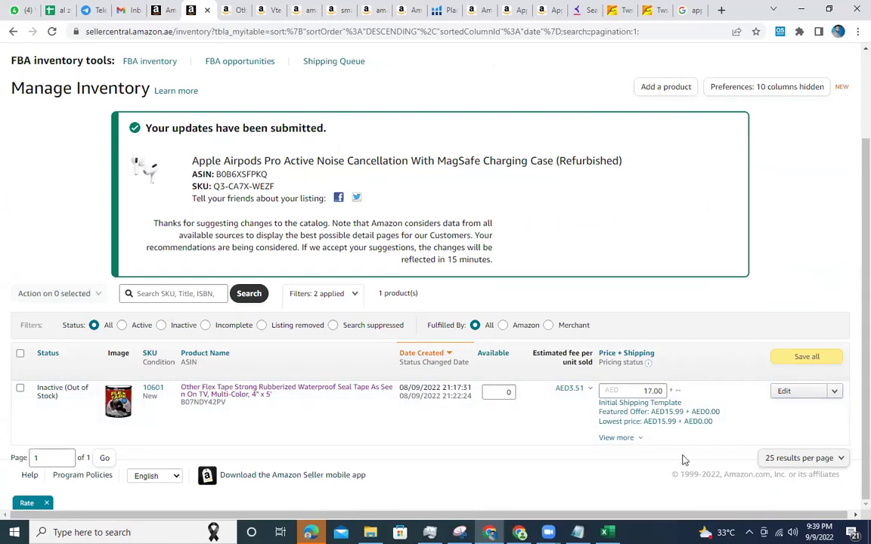
Check the Flex Tape pricing status, then open its Keywords tab and Search Terms field for editing.
{"action": "left_click", "coordinate": [639, 440]}
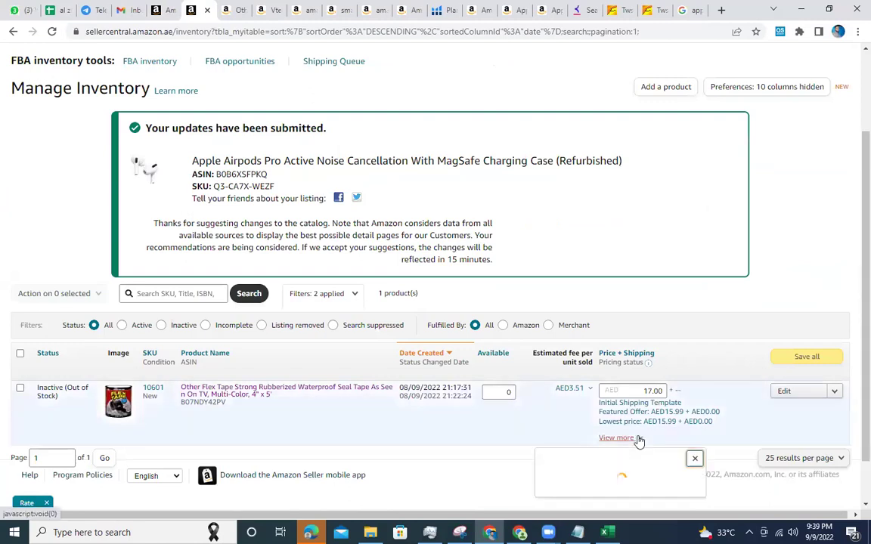
{"action": "left_click", "coordinate": [785, 392]}
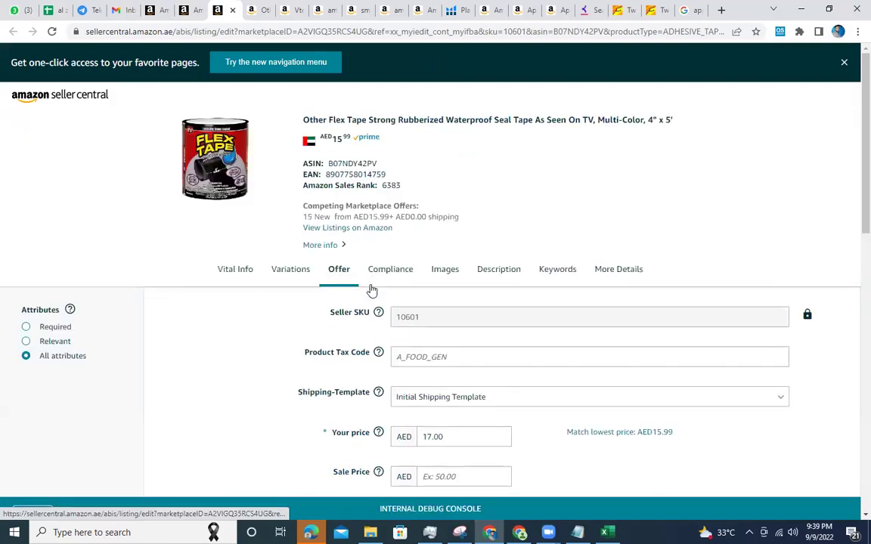
{"action": "left_click", "coordinate": [559, 270]}
{"action": "left_click", "coordinate": [464, 290]}
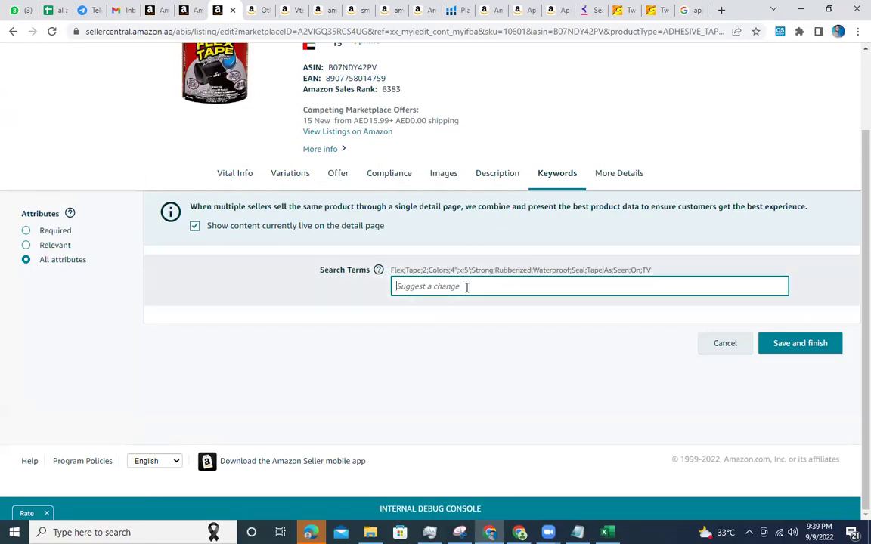
{"action": "left_click", "coordinate": [493, 9]}
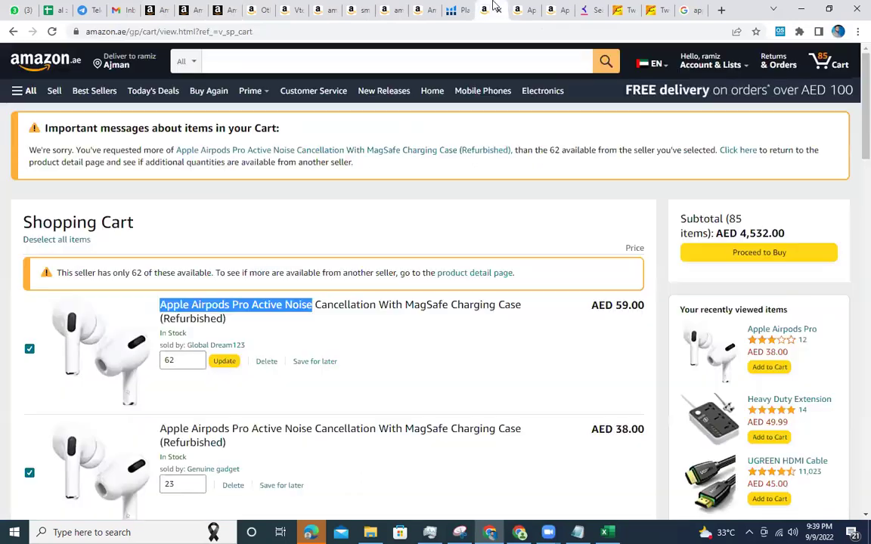
{"action": "left_click", "coordinate": [520, 9]}
{"action": "scroll", "coordinate": [439, 200], "scroll_direction": "up", "scroll_amount": 10}
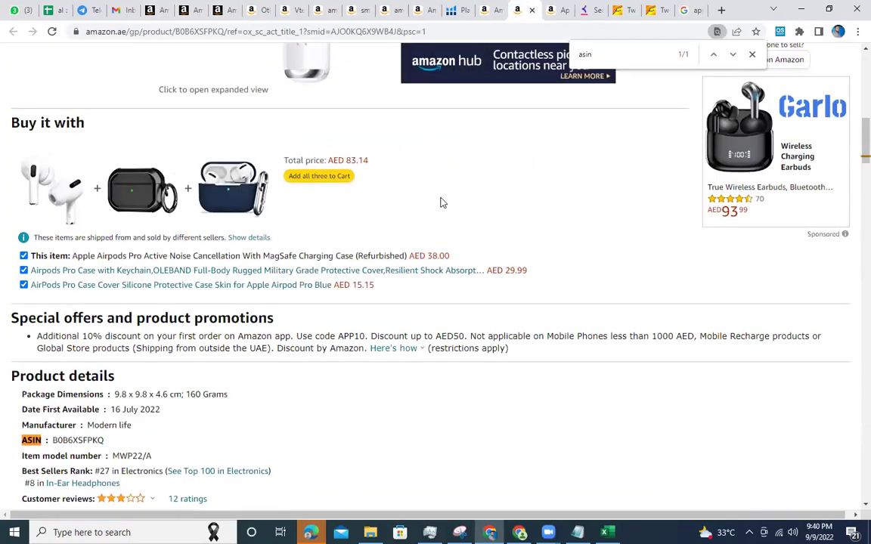
{"action": "right_click", "coordinate": [553, 268]}
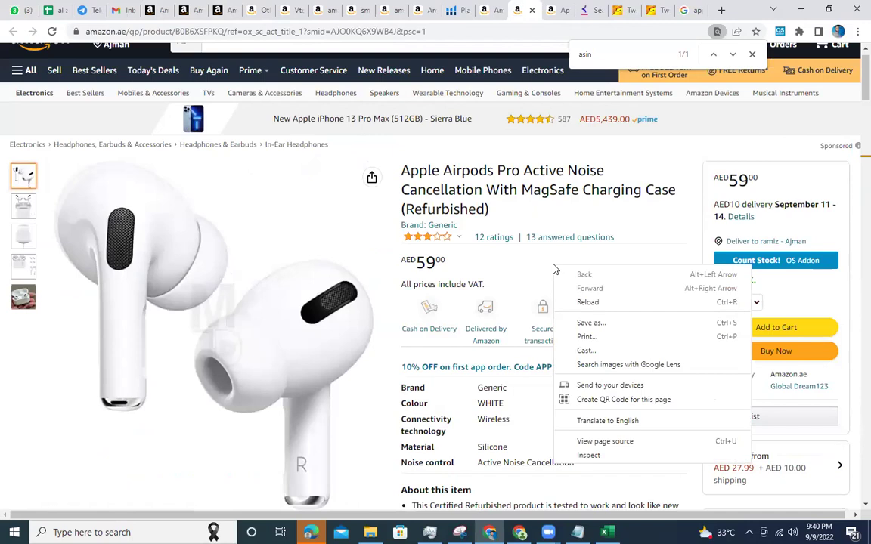
{"action": "left_click", "coordinate": [584, 456]}
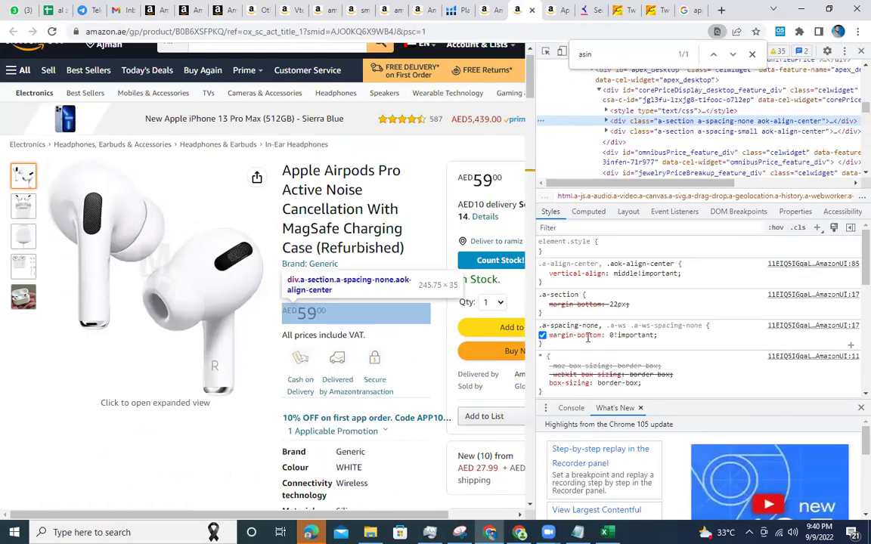
{"action": "key", "text": "ctrl+f"}
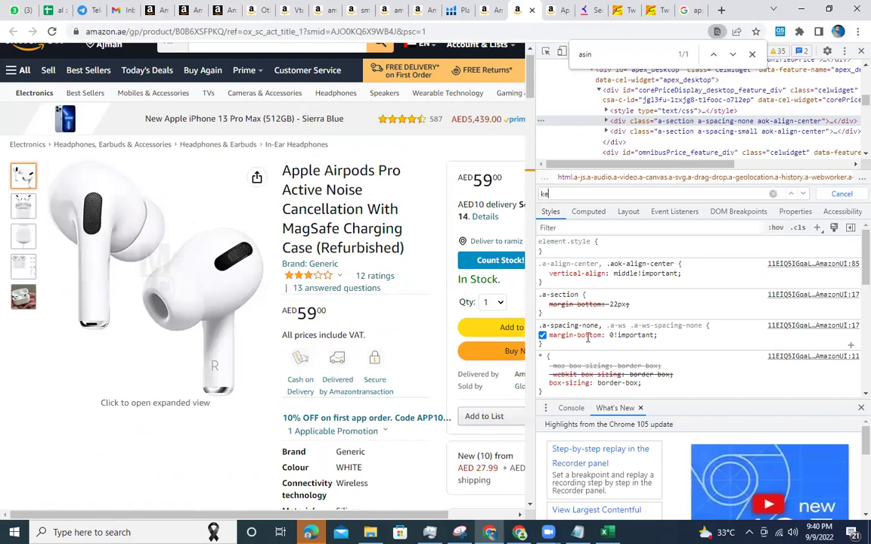
{"action": "type", "text": "keyword"}
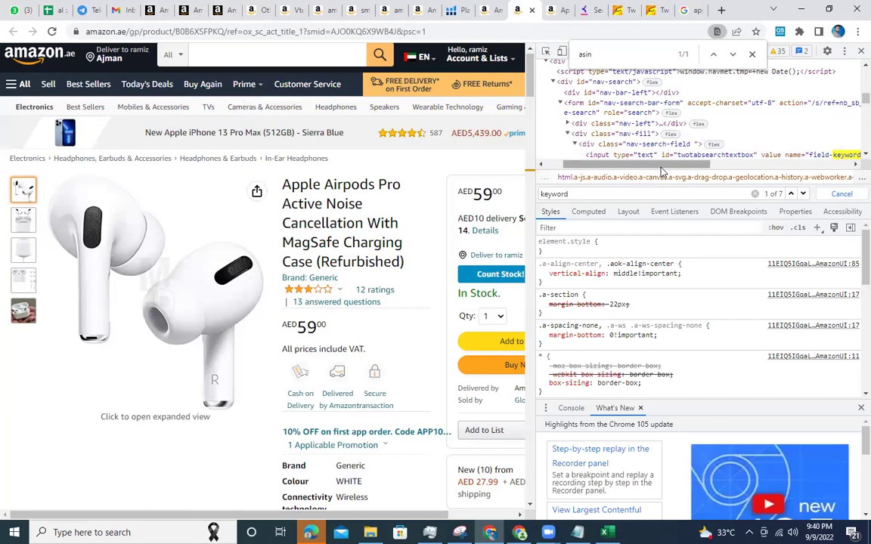
{"action": "left_click_drag", "start_coordinate": [661, 169], "coordinate": [786, 197]}
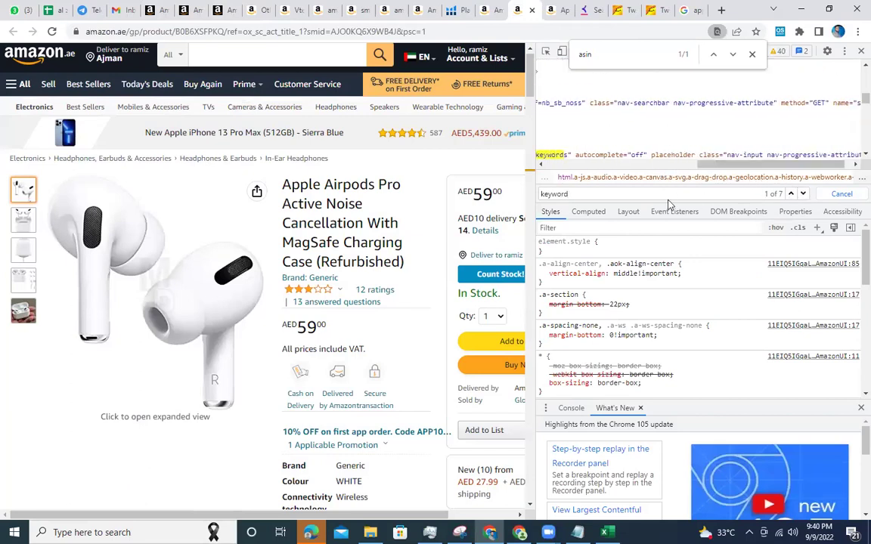
{"action": "key", "text": "Return"}
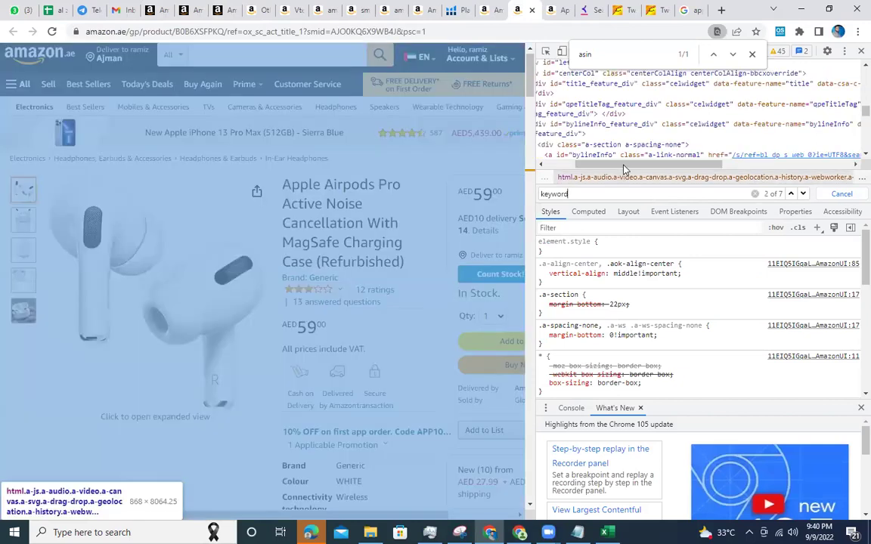
{"action": "key", "text": "Return"}
{"action": "key", "text": "Return"}
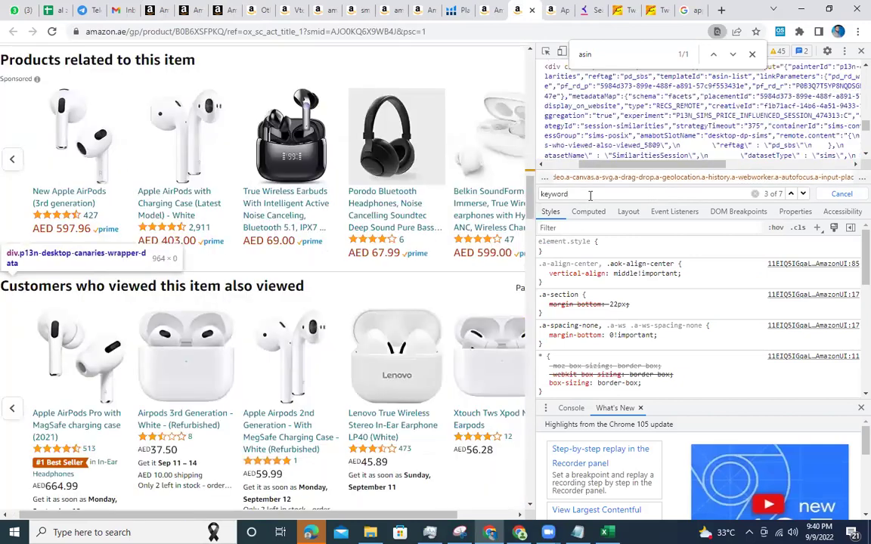
{"action": "key", "text": "Return"}
{"action": "key", "text": "Return"}
{"action": "key", "text": "Return"}
{"action": "key", "text": "Return"}
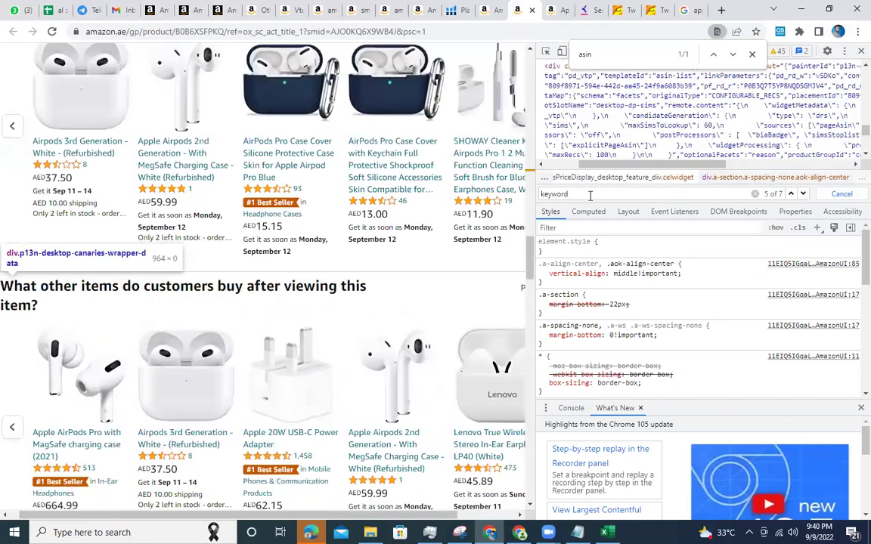
{"action": "key", "text": "Return"}
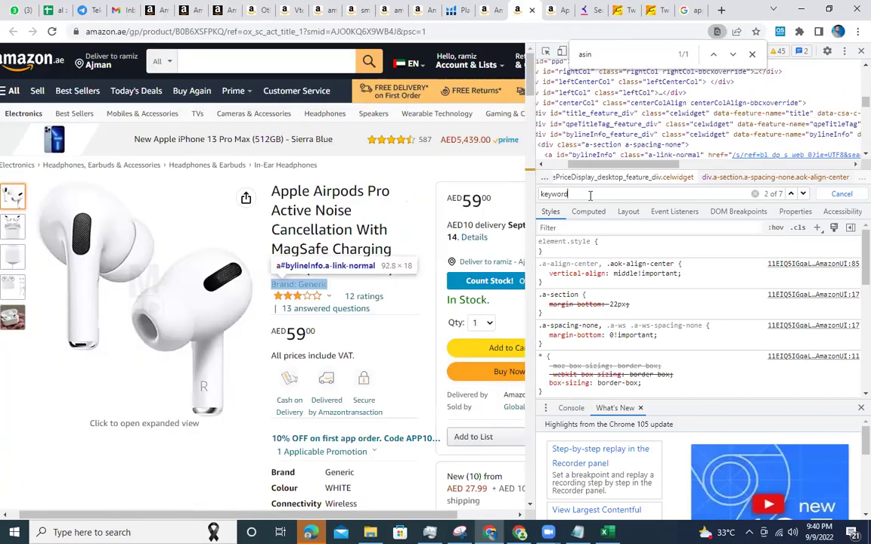
{"action": "key", "text": "Return"}
{"action": "key", "text": "Return"}
{"action": "key", "text": "Return"}
{"action": "key", "text": "Return"}
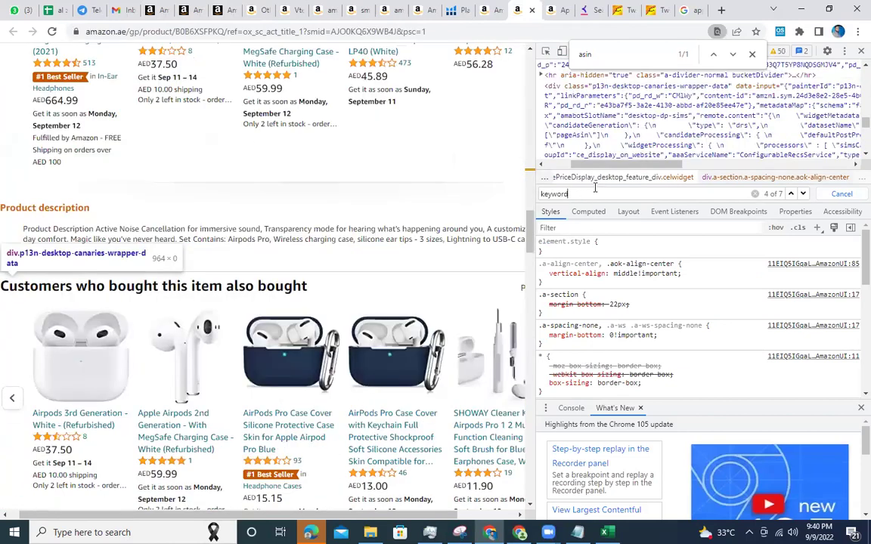
{"action": "key", "text": "Return"}
{"action": "key", "text": "Return"}
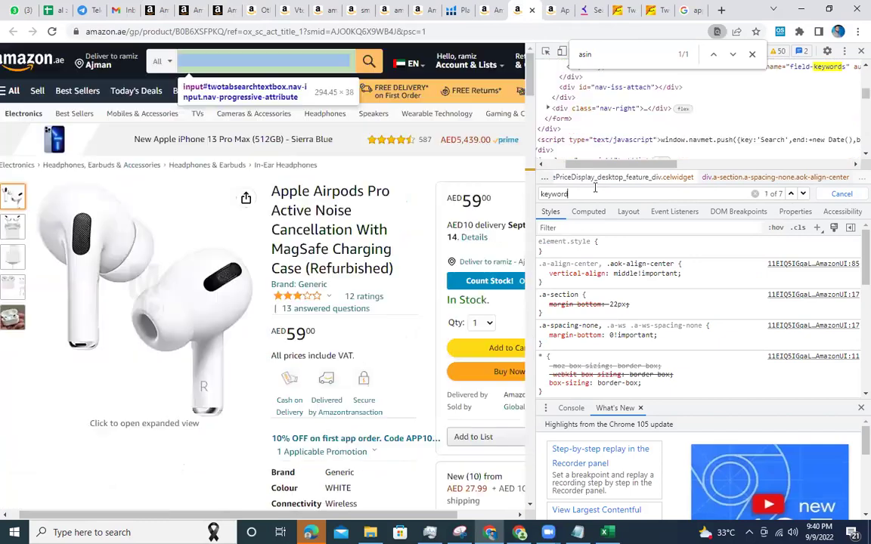
{"action": "left_click_drag", "start_coordinate": [648, 164], "coordinate": [808, 175]}
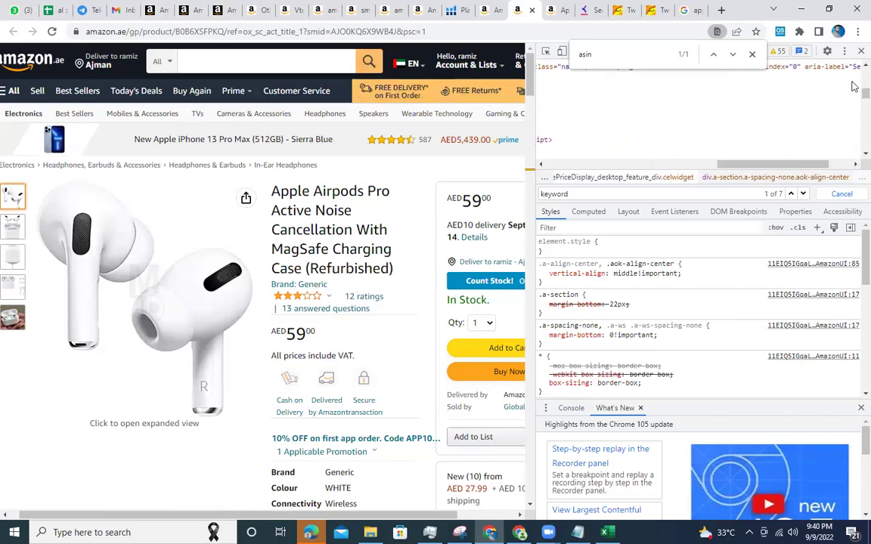
{"action": "left_click", "coordinate": [859, 51]}
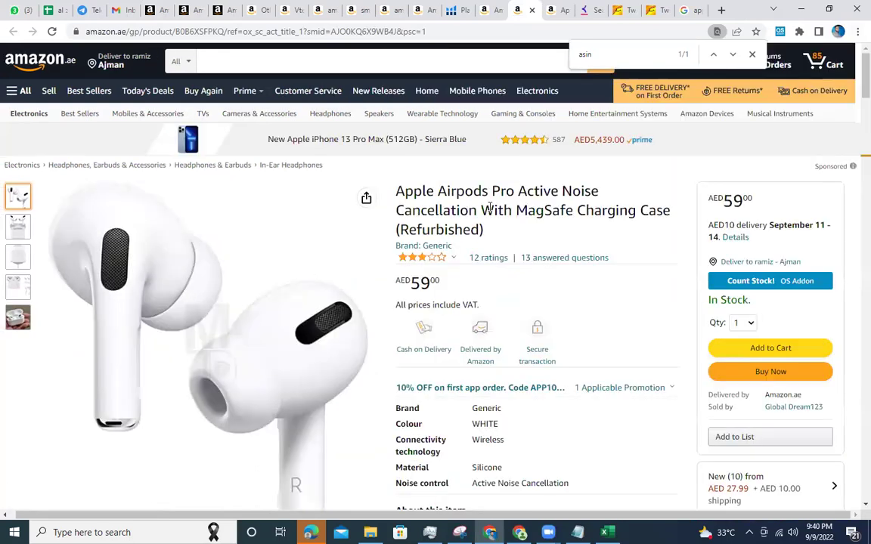
{"action": "left_click", "coordinate": [172, 10]}
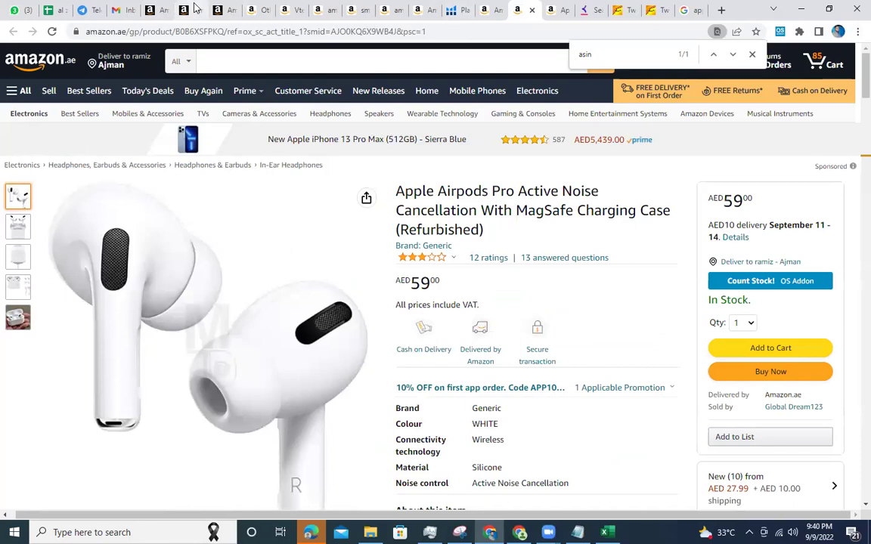
{"action": "left_click", "coordinate": [227, 9]}
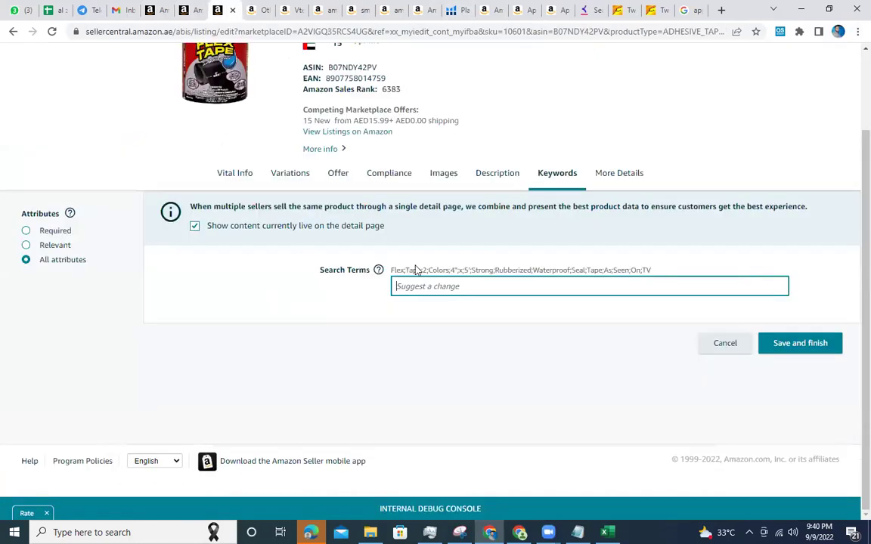
{"action": "left_click", "coordinate": [499, 174]}
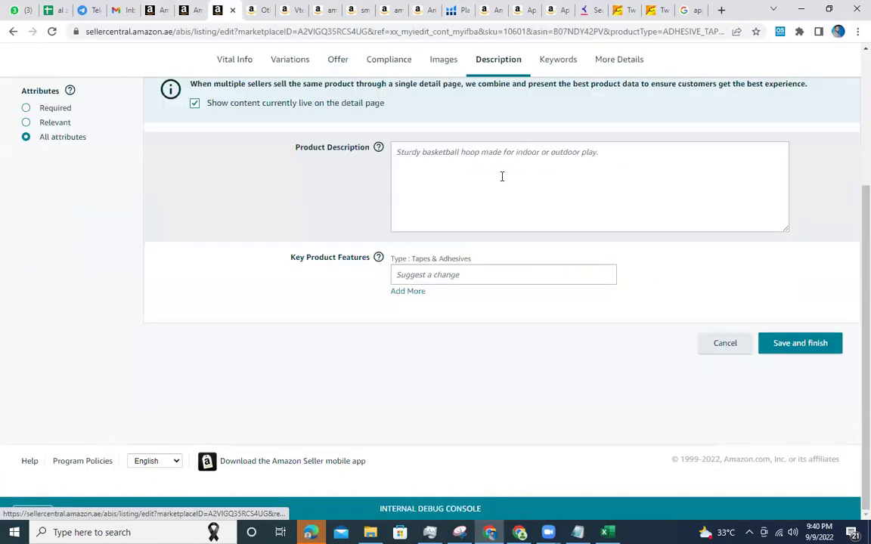
{"action": "left_click", "coordinate": [497, 7]}
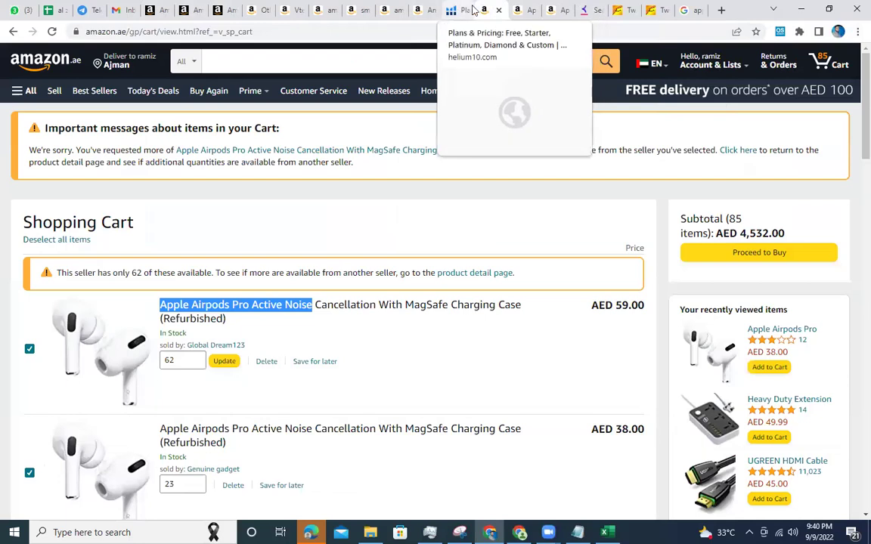
Open the AirPods Pro product page for ASIN B0B6XSFPKQ, compare it, and go back to the results.
{"action": "left_click", "coordinate": [474, 29]}
{"action": "type", "text": "B0B6XSFPKQ"}
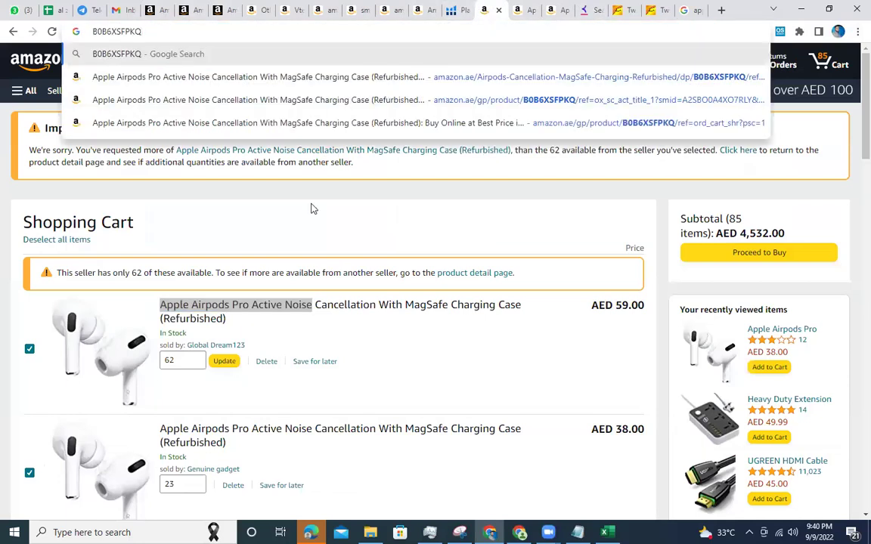
{"action": "left_click", "coordinate": [423, 96]}
{"action": "left_click", "coordinate": [516, 32]}
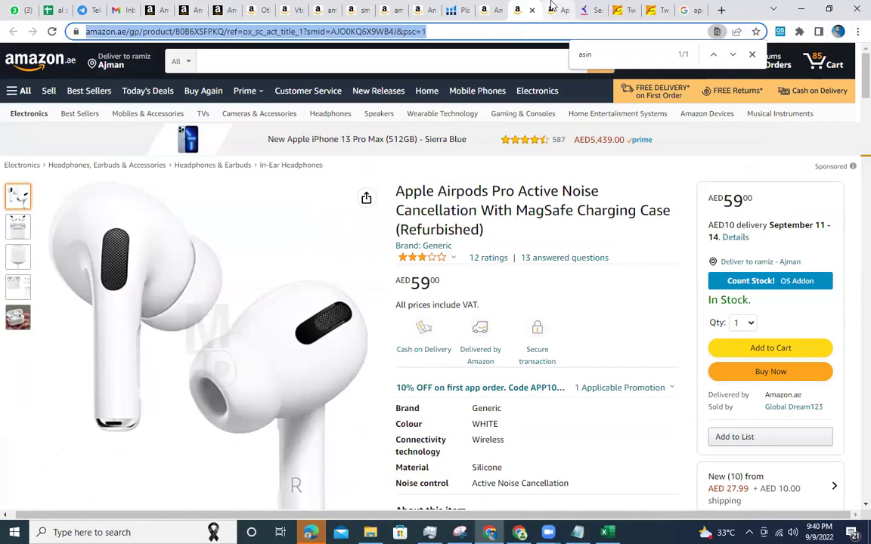
{"action": "left_click", "coordinate": [552, 8]}
{"action": "left_click", "coordinate": [13, 32]}
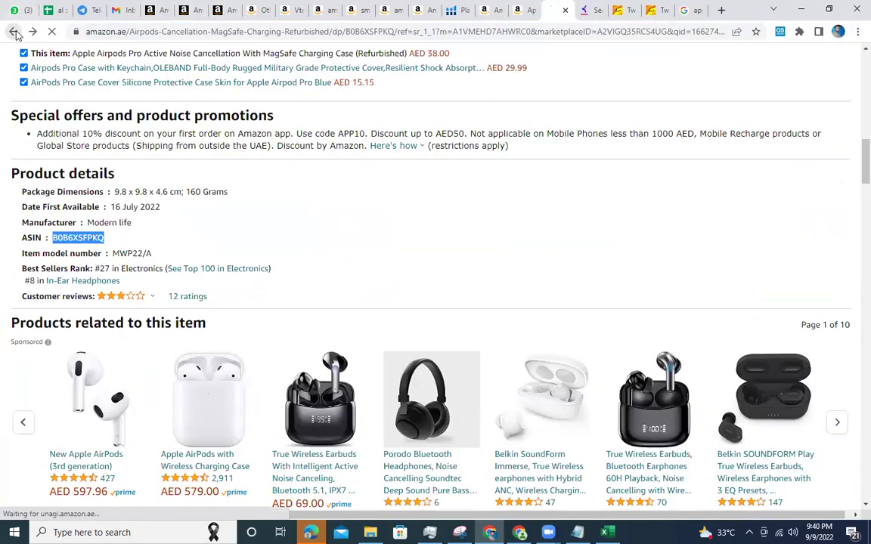
Google the ASIN B0B6XSFPKQ, then return to the Flex Tape Product Description field in Seller Central.
{"action": "left_click", "coordinate": [410, 32]}
{"action": "type", "text": "B0B6XSFPKQ"}
{"action": "key", "text": "Return"}
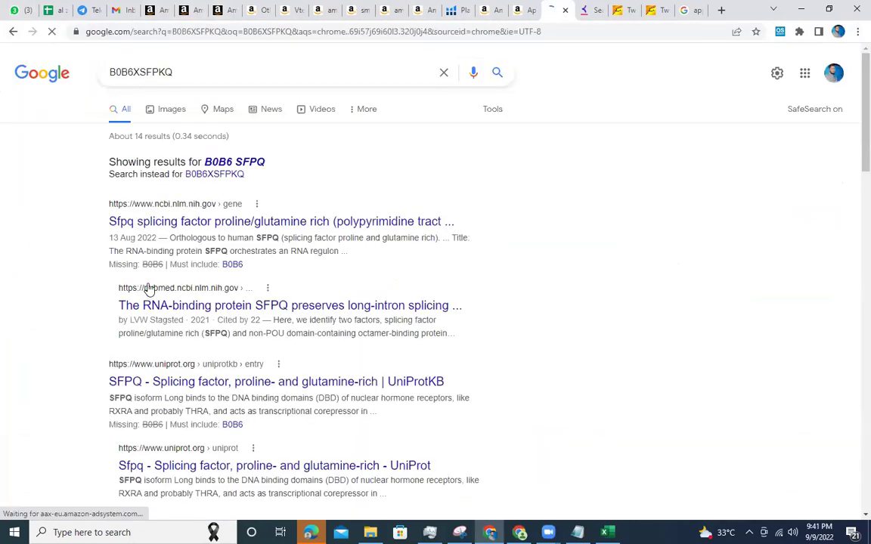
{"action": "left_click_drag", "start_coordinate": [179, 237], "coordinate": [331, 264]}
{"action": "left_click", "coordinate": [215, 8]}
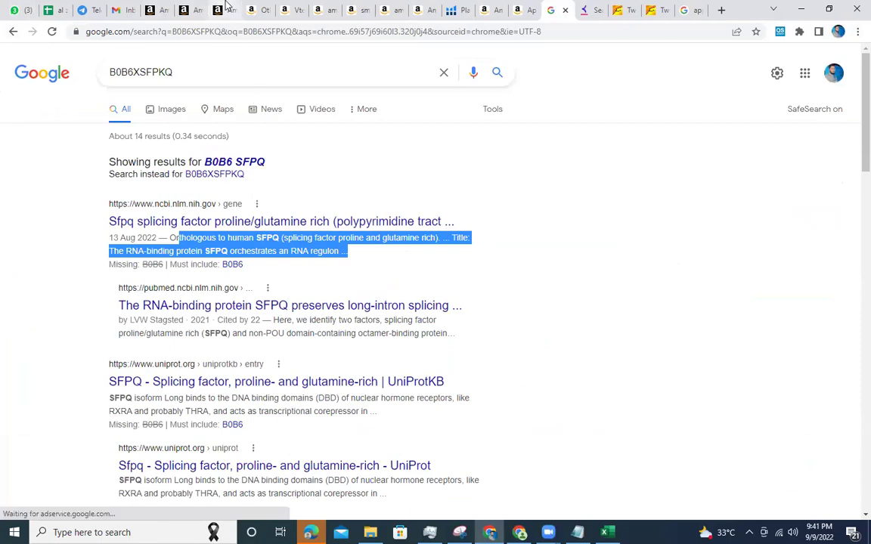
{"action": "left_click", "coordinate": [497, 200]}
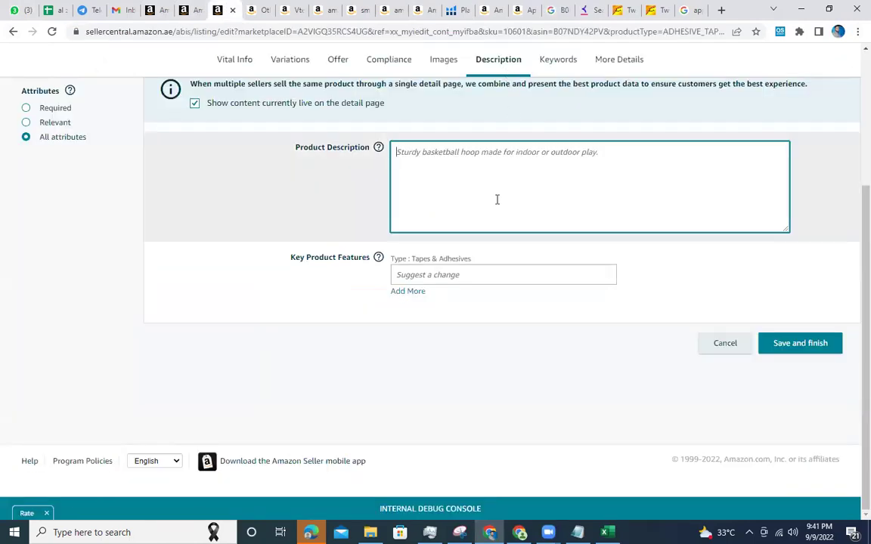
Check the Key Product Features field, then review the Flex Tape listing's Images section.
{"action": "left_click", "coordinate": [445, 275]}
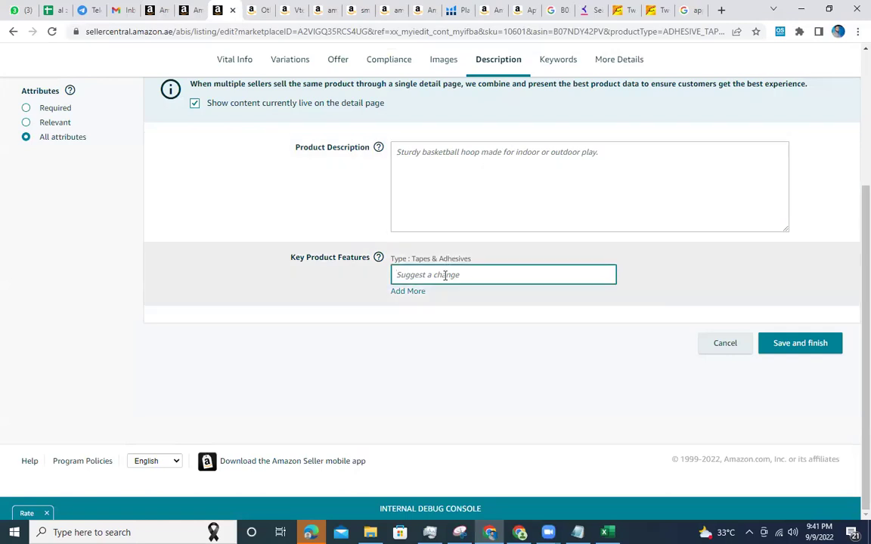
{"action": "left_click", "coordinate": [446, 62]}
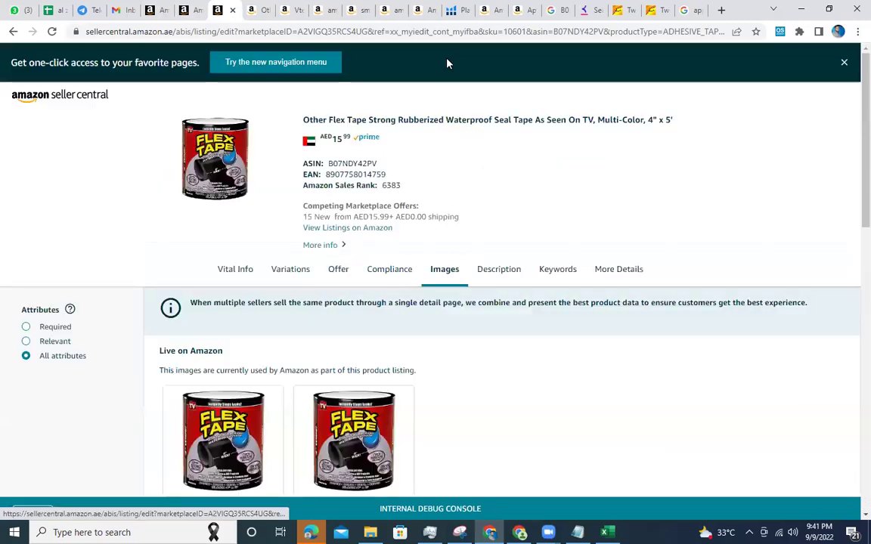
{"action": "scroll", "coordinate": [353, 247], "scroll_direction": "down", "scroll_amount": 3}
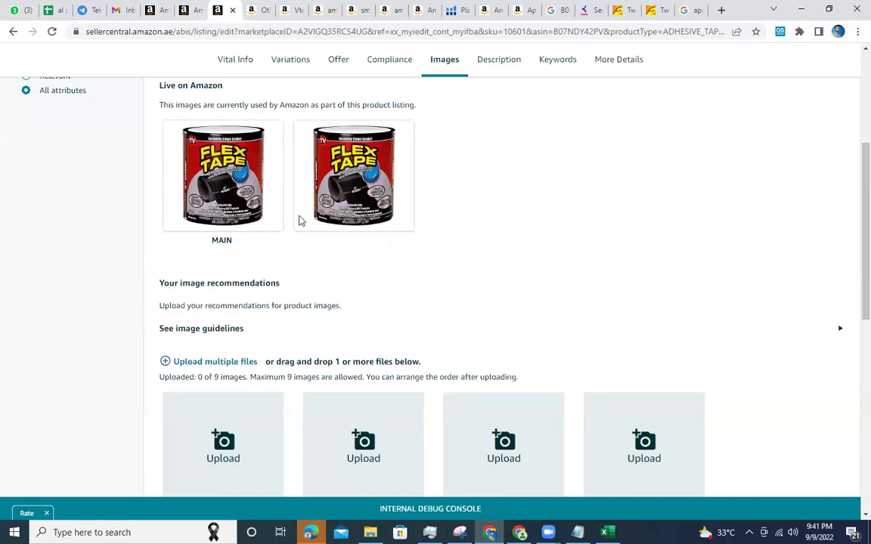
{"action": "scroll", "coordinate": [298, 220], "scroll_direction": "down", "scroll_amount": 2}
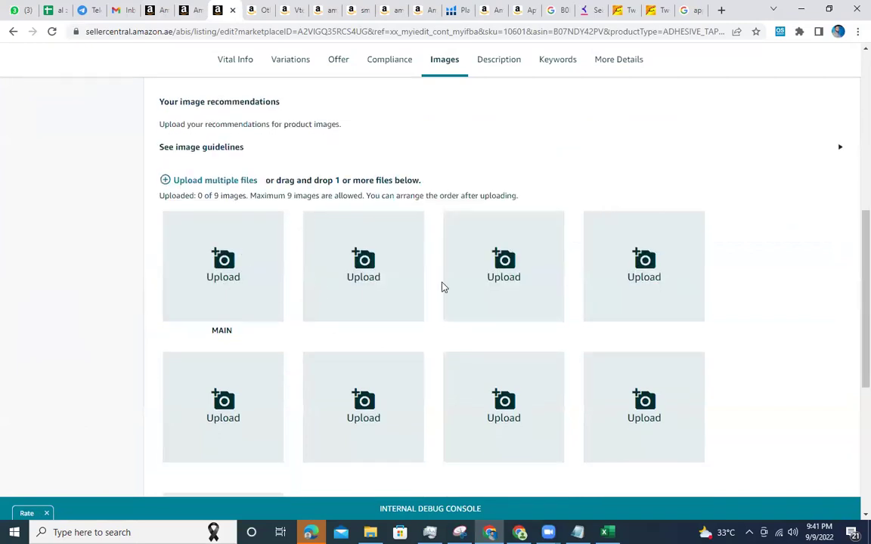
{"action": "scroll", "coordinate": [518, 290], "scroll_direction": "down", "scroll_amount": 2}
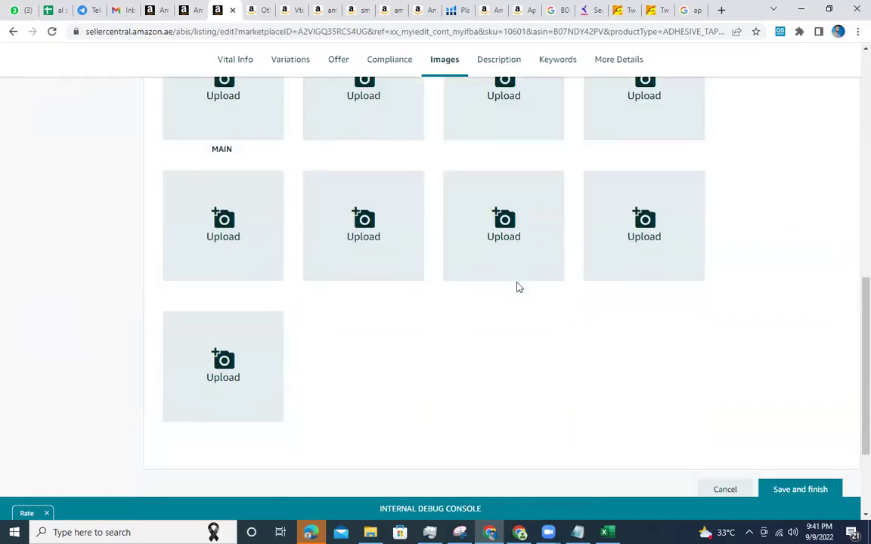
{"action": "scroll", "coordinate": [517, 287], "scroll_direction": "up", "scroll_amount": 7}
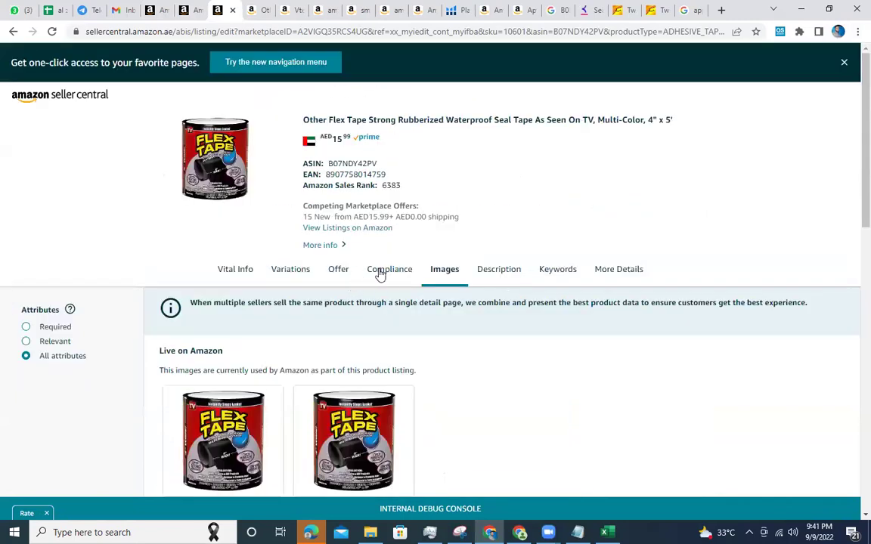
Review the Compliance, Offer, Vital Info and Variations sections, then reload and select the URL path.
{"action": "left_click", "coordinate": [382, 274]}
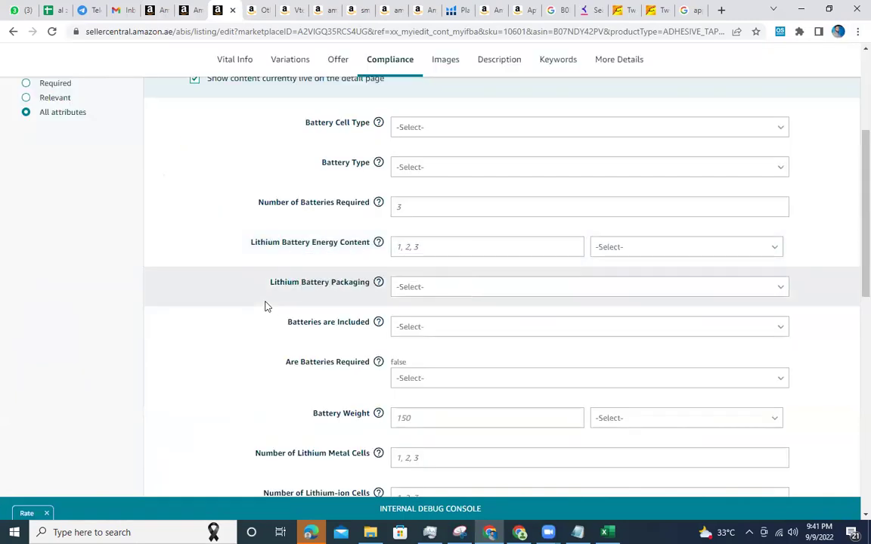
{"action": "scroll", "coordinate": [287, 294], "scroll_direction": "up", "scroll_amount": 3}
{"action": "left_click", "coordinate": [334, 229]}
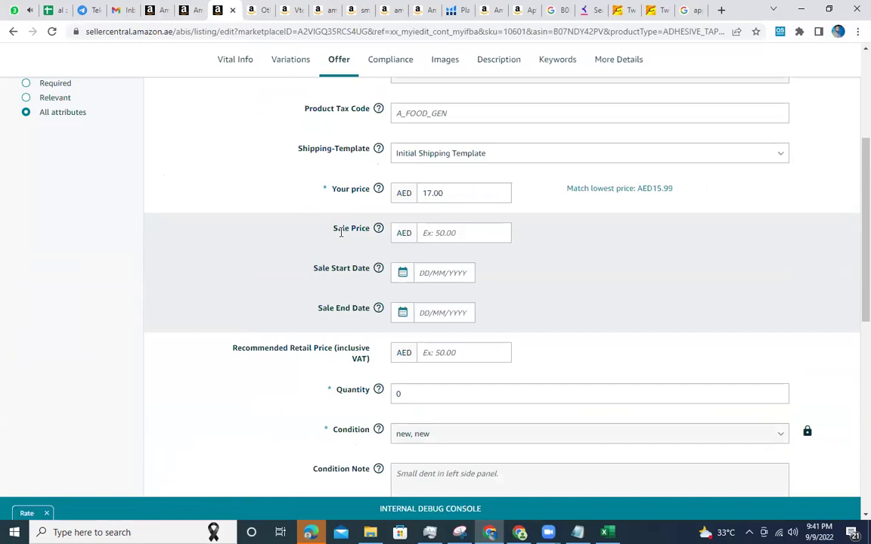
{"action": "scroll", "coordinate": [341, 233], "scroll_direction": "up", "scroll_amount": 3}
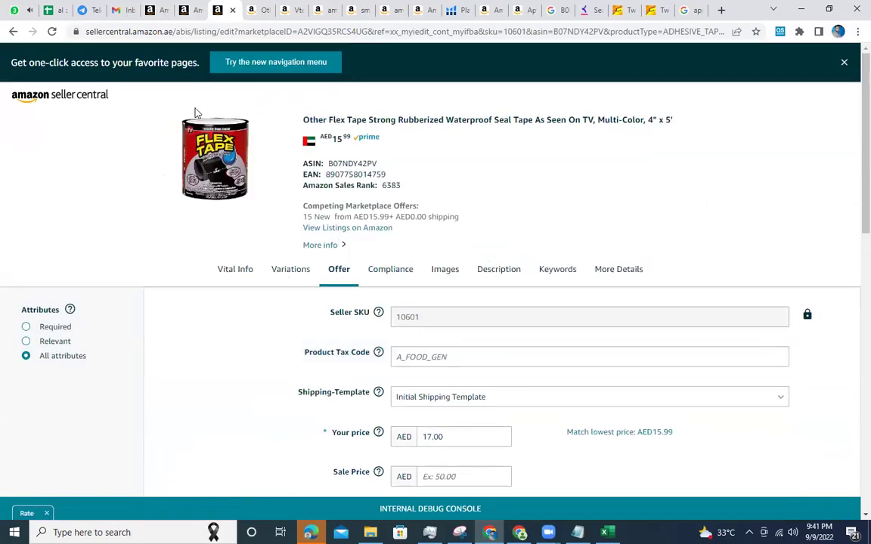
{"action": "left_click", "coordinate": [235, 269]}
{"action": "scroll", "coordinate": [292, 155], "scroll_direction": "up", "scroll_amount": 3}
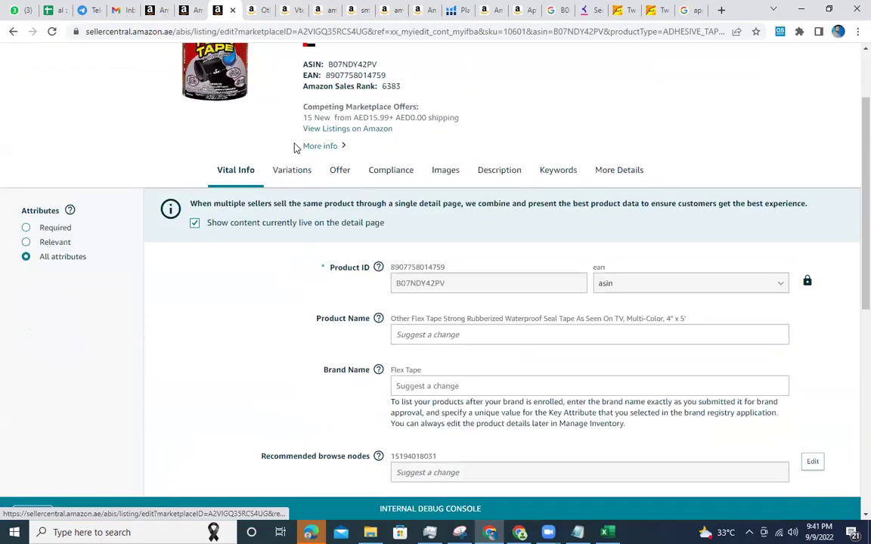
{"action": "left_click", "coordinate": [295, 170]}
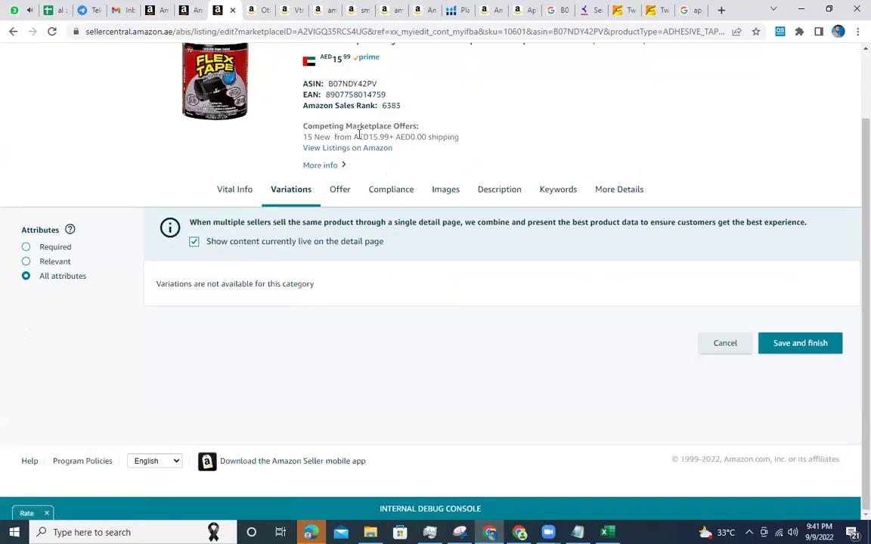
{"action": "scroll", "coordinate": [360, 123], "scroll_direction": "up", "scroll_amount": 2}
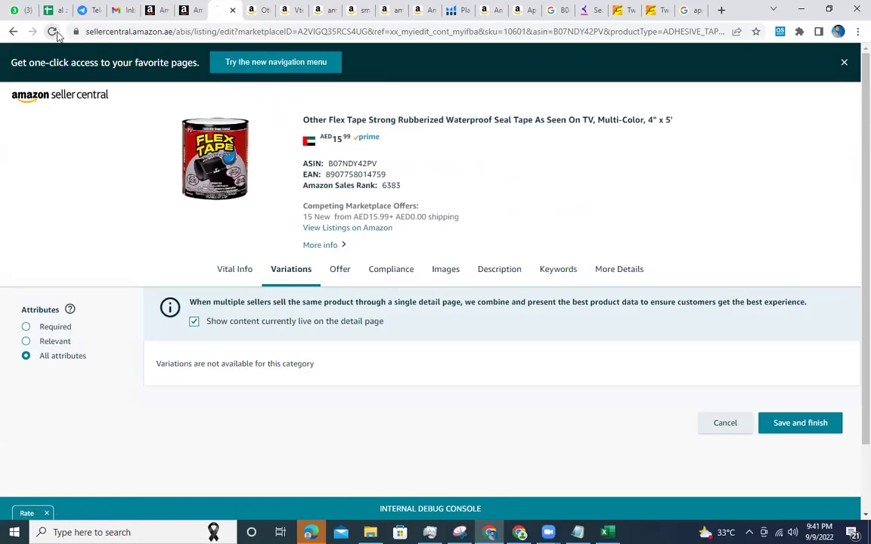
{"action": "left_click", "coordinate": [52, 31]}
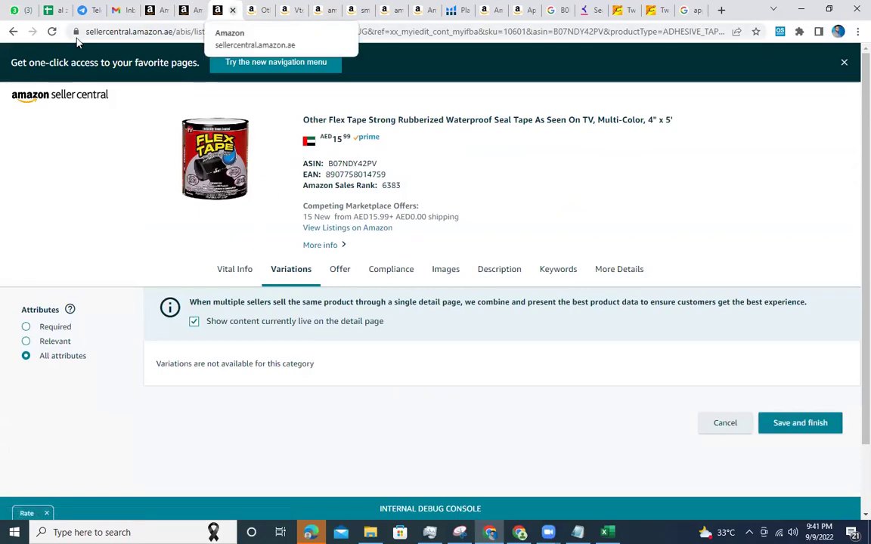
{"action": "left_click_drag", "start_coordinate": [170, 31], "coordinate": [858, 73]}
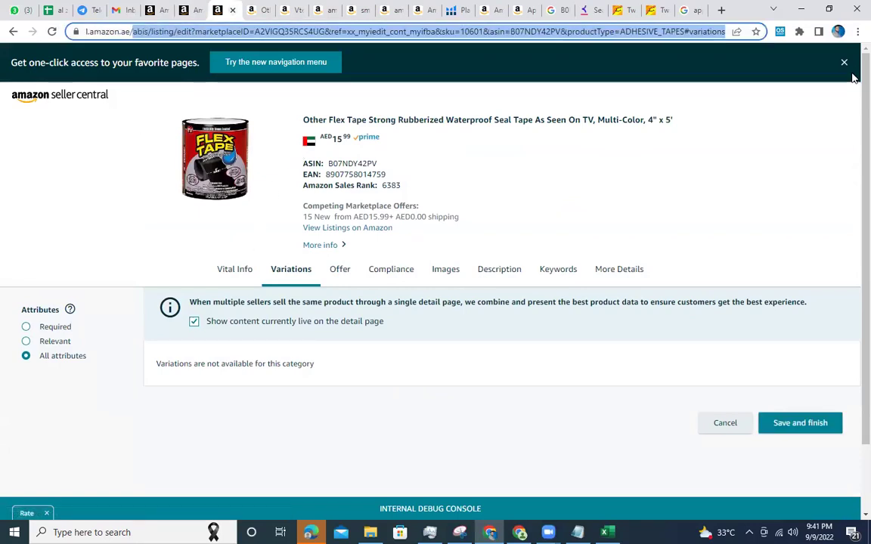
Go to the Seller Central home page and open Manage All Inventory with the AirPods Pro and Flex Tape listings.
{"action": "key", "text": "BackSpace"}
{"action": "key", "text": "Return"}
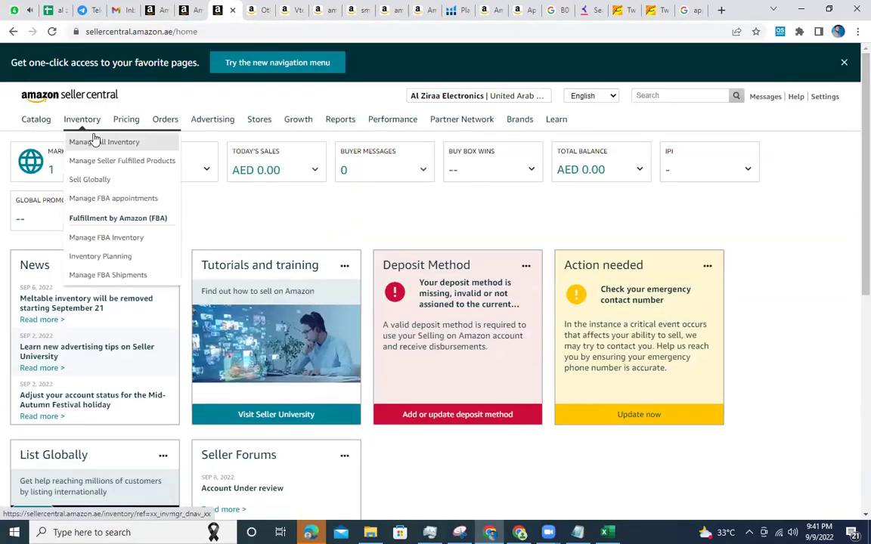
{"action": "left_click", "coordinate": [94, 142]}
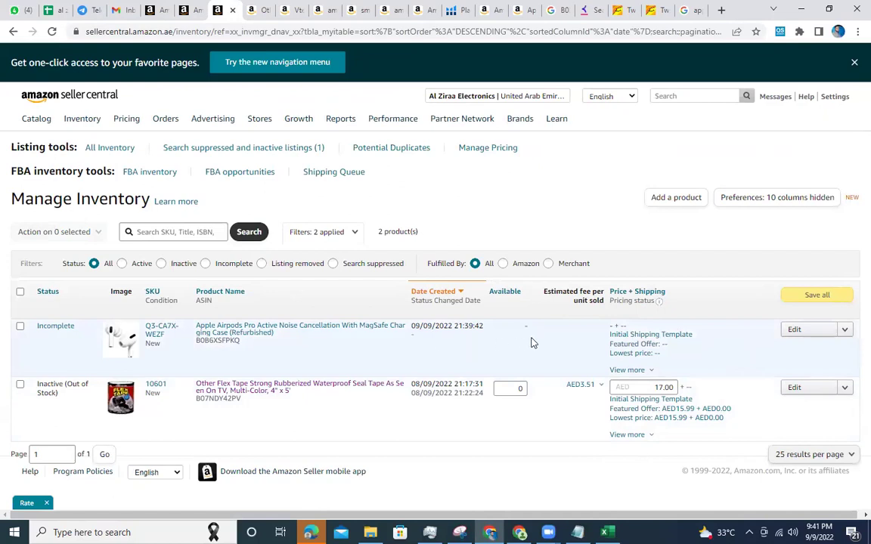
{"action": "mouse_move", "coordinate": [212, 119]}
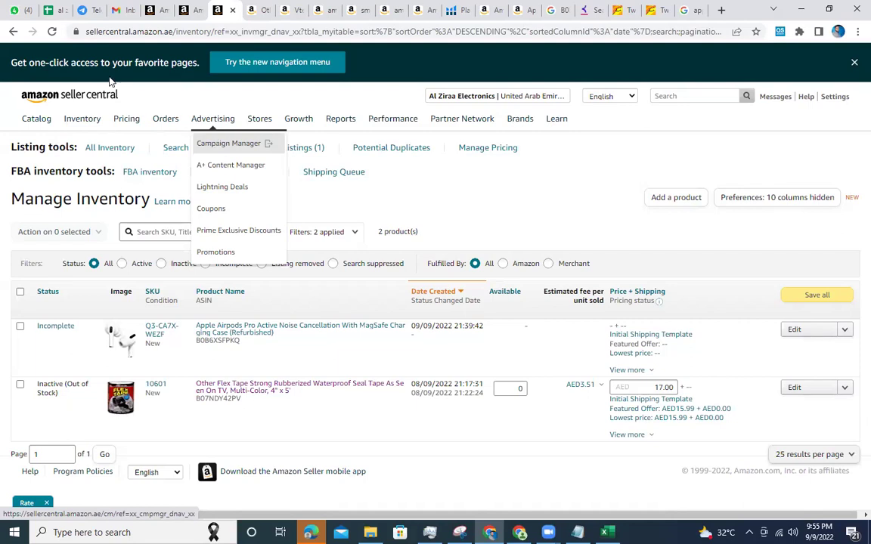
Switch from Seller Central's Manage Inventory page to the WhatsApp Web tab.
{"action": "left_click", "coordinate": [18, 8]}
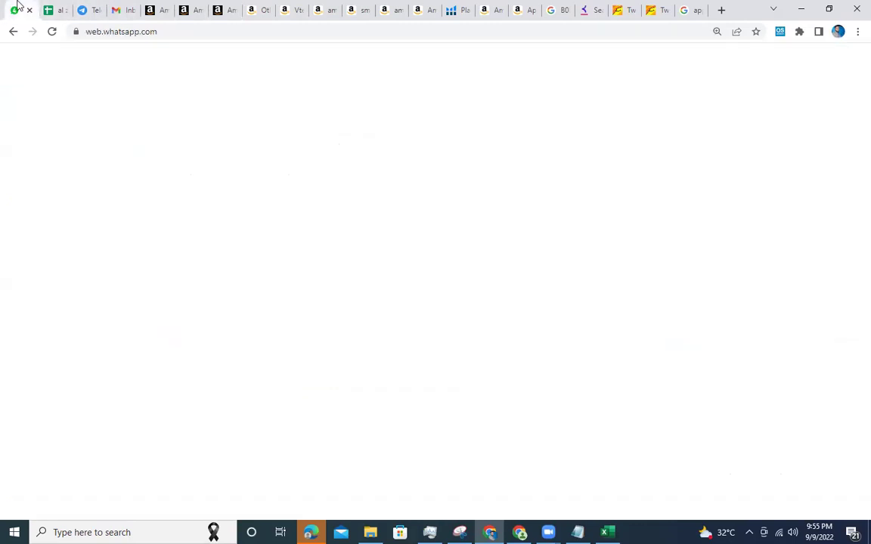